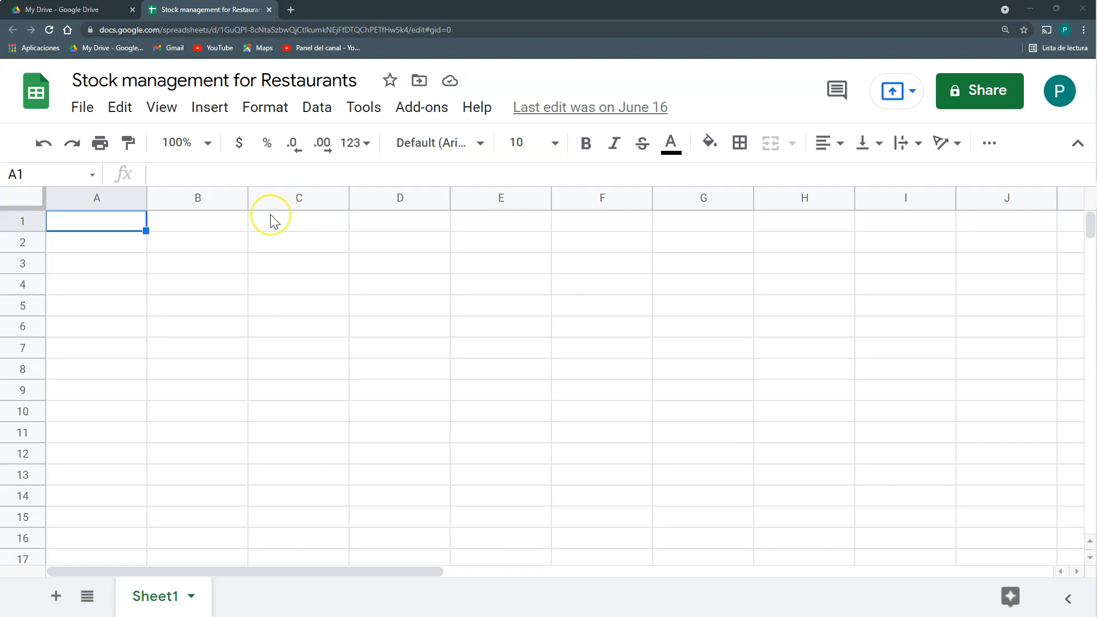
# Step: Rename the first sheet as Raw Materials
pyautogui.doubleClick(170, 596)
pyautogui.write('rAW')
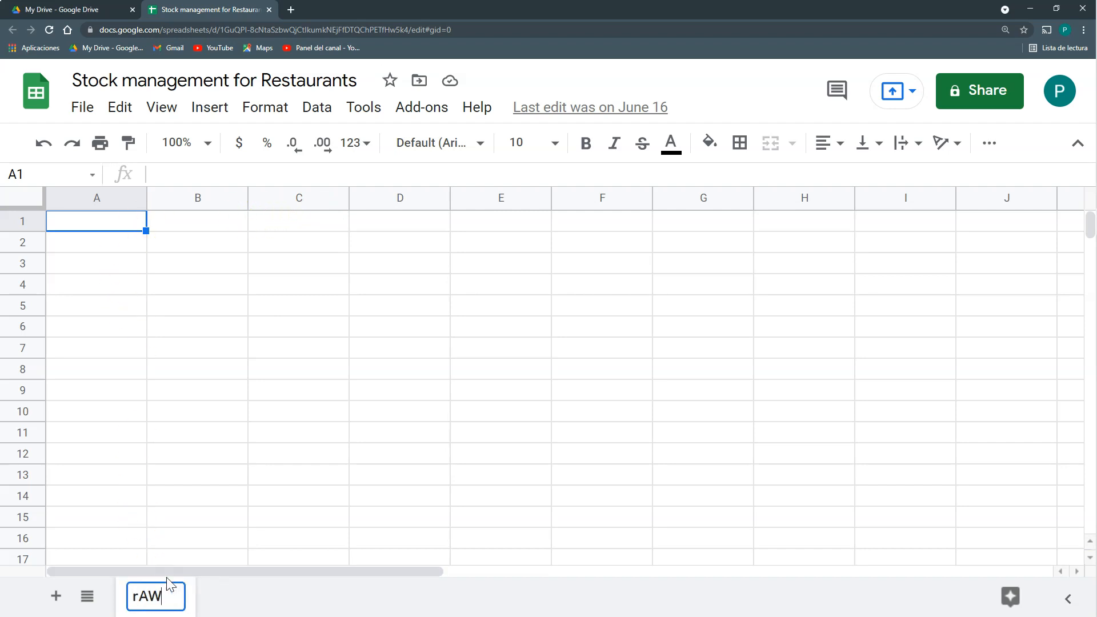
pyautogui.press('BackSpace')
pyautogui.press('BackSpace')
pyautogui.press('BackSpace')
pyautogui.write('Raw Materials')
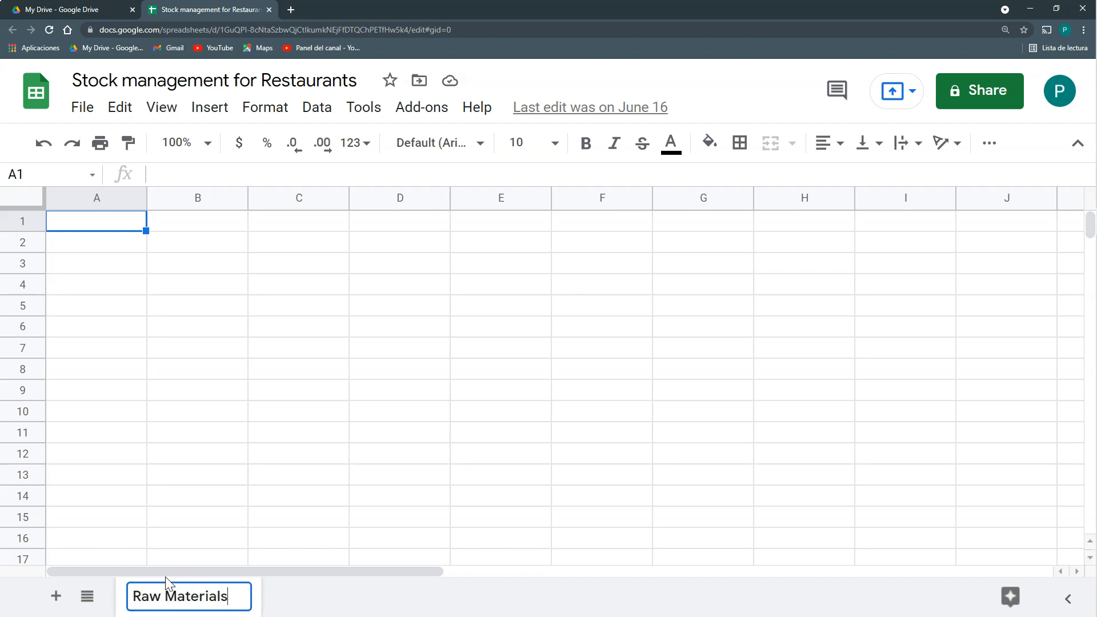
pyautogui.press('Return')
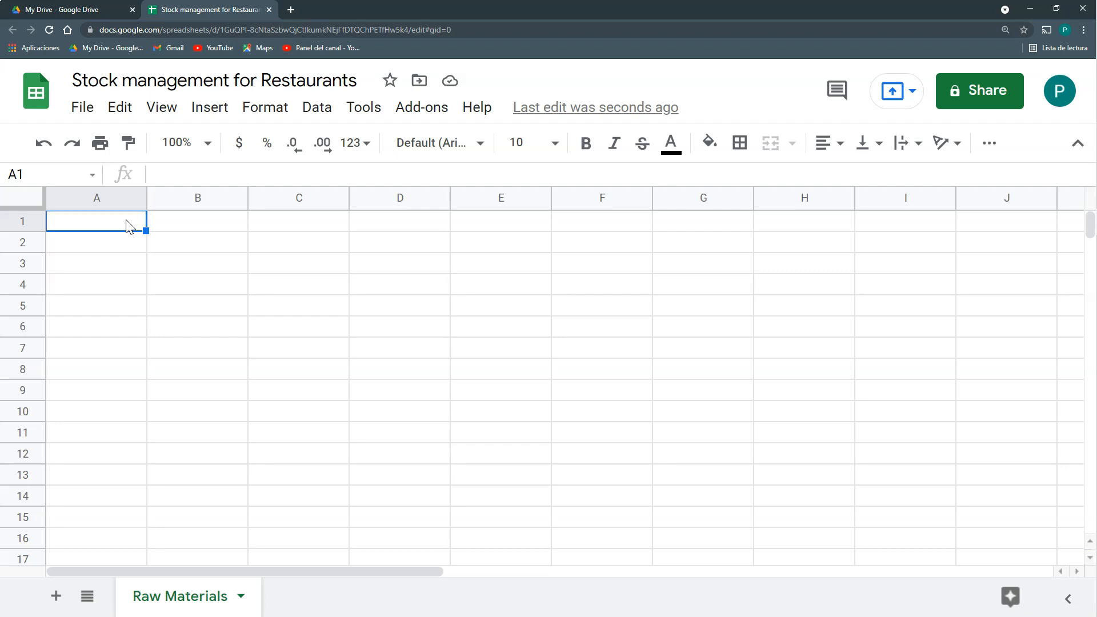
# Step: Enter a bold Raw Materials header in A1 and list Bread, Ham and Cheese in the cells below it
pyautogui.write('Raw Materials')
pyautogui.press('Return')
pyautogui.write('Bread')
pyautogui.press('Return')
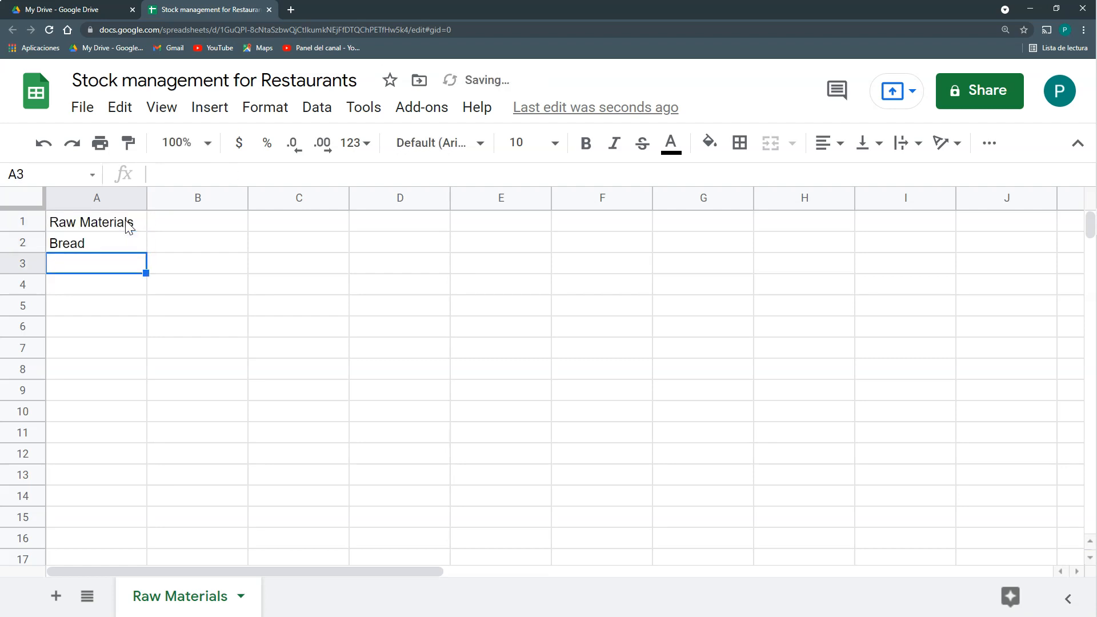
pyautogui.write('Ham')
pyautogui.press('Return')
pyautogui.write('Cheese')
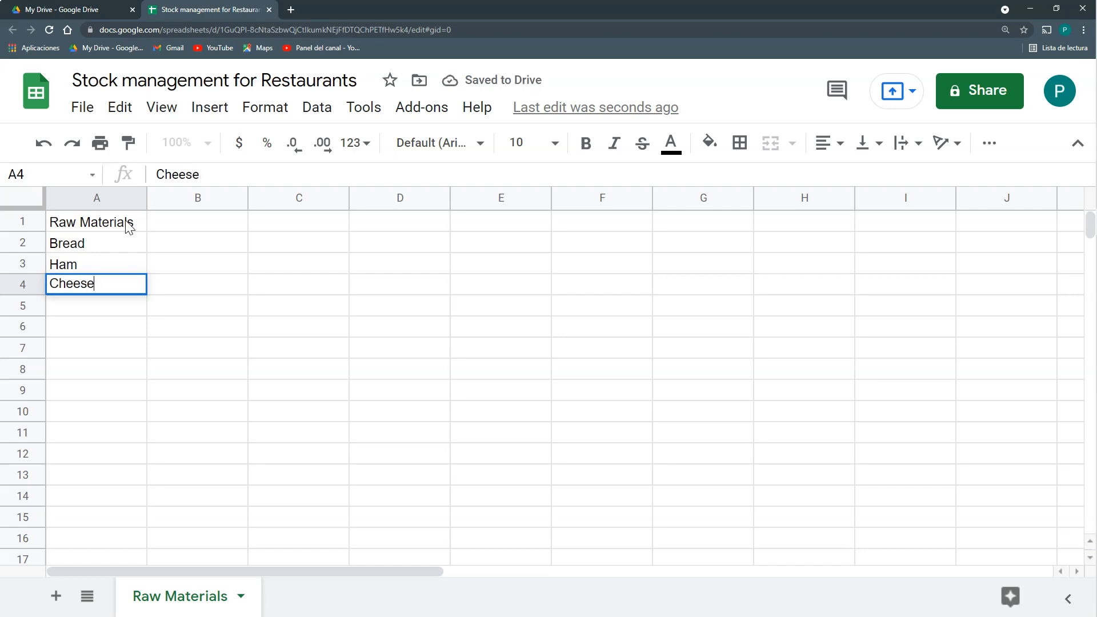
pyautogui.press('Return')
pyautogui.press('Return')
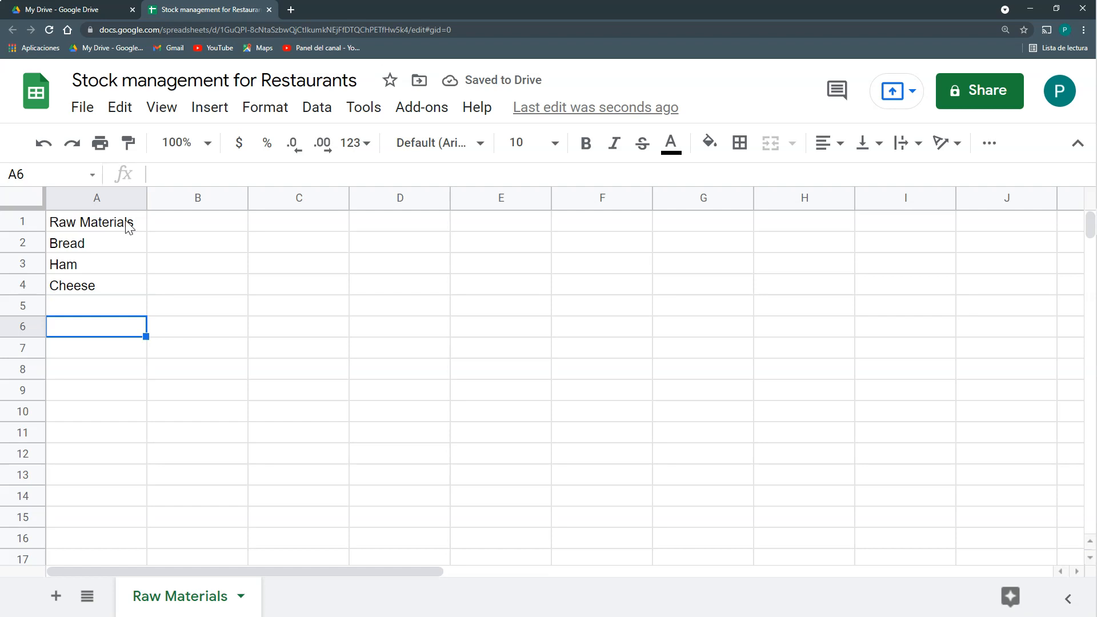
pyautogui.click(125, 222)
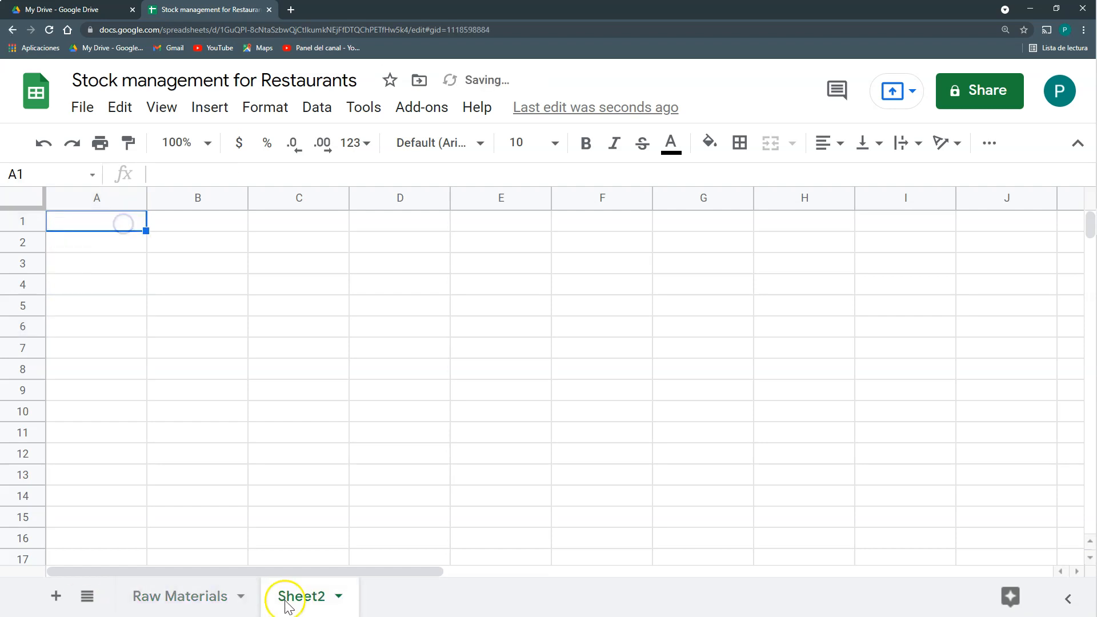
# Step: Rename the newly added Sheet2 as Products
pyautogui.click(318, 594)
pyautogui.doubleClick(318, 595)
pyautogui.write('Products')
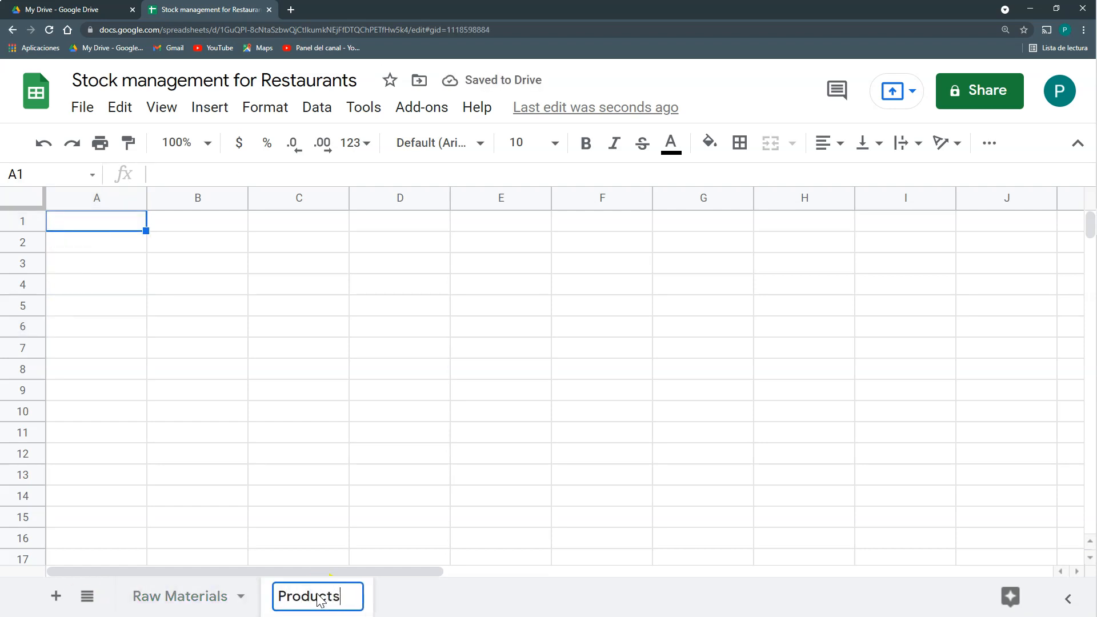
pyautogui.press('Return')
# Step: On the Products sheet, enter the header Product in A1 and the item Ham & Cheese Sandwich in A2
pyautogui.click(135, 239)
pyautogui.click(131, 225)
pyautogui.write('Product')
pyautogui.press('Return')
pyautogui.write('Ha')
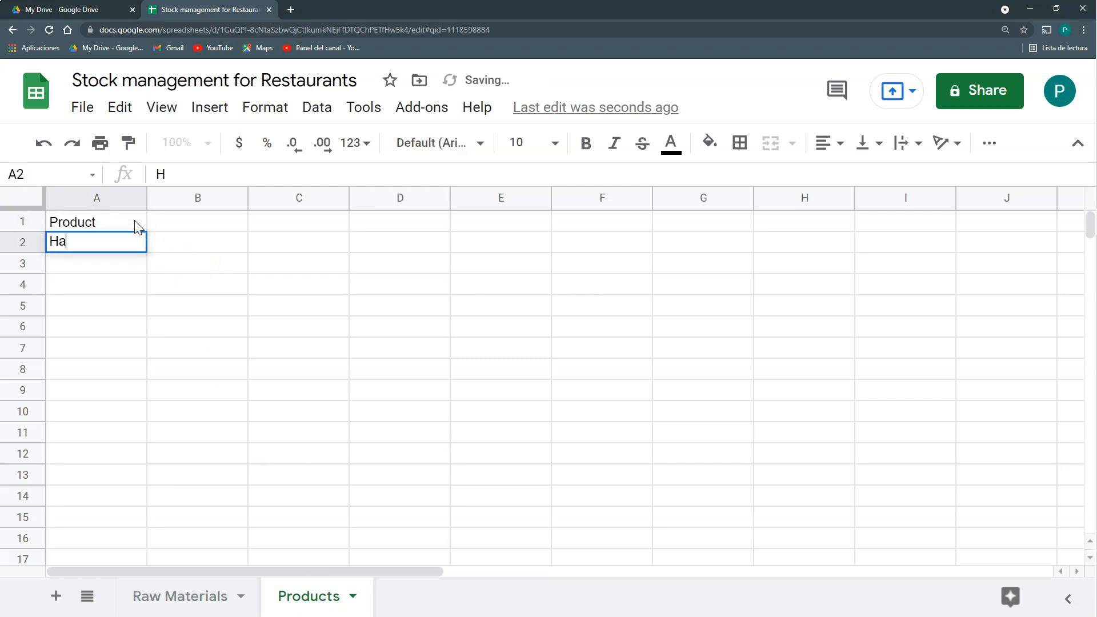
pyautogui.write('m & Cheese Sanswich')
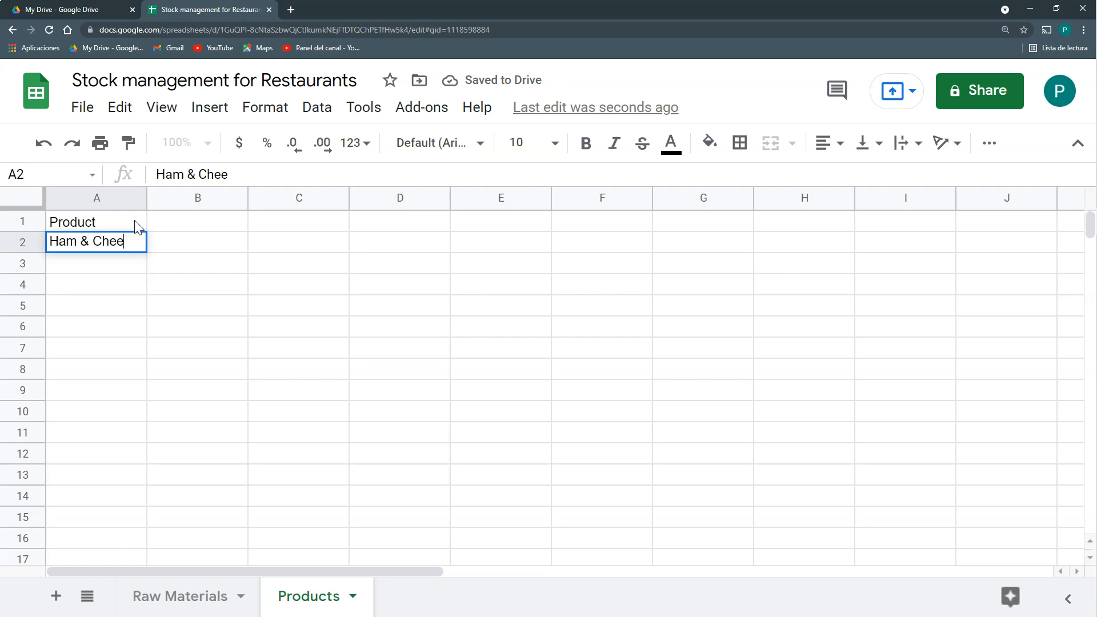
pyautogui.press('BackSpace')
pyautogui.press('BackSpace')
pyautogui.press('BackSpace')
pyautogui.press('BackSpace')
pyautogui.press('BackSpace')
pyautogui.write('dwich')
pyautogui.press('Return')
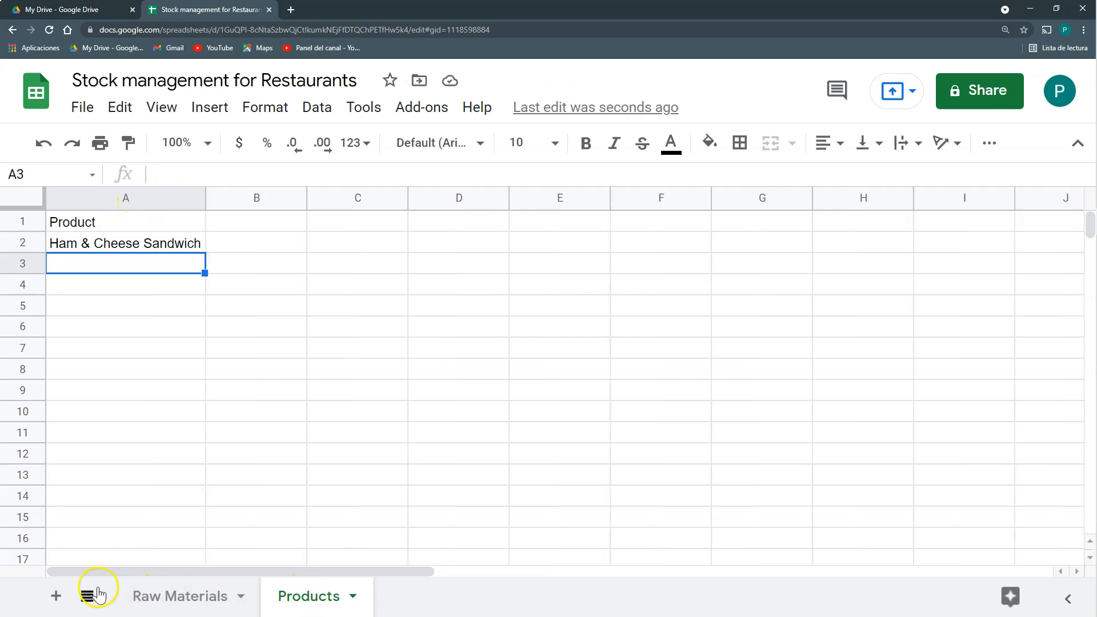
# Step: Add a third sheet named Purchases and enter the header Raw Materials in its cell A1
pyautogui.click(55, 597)
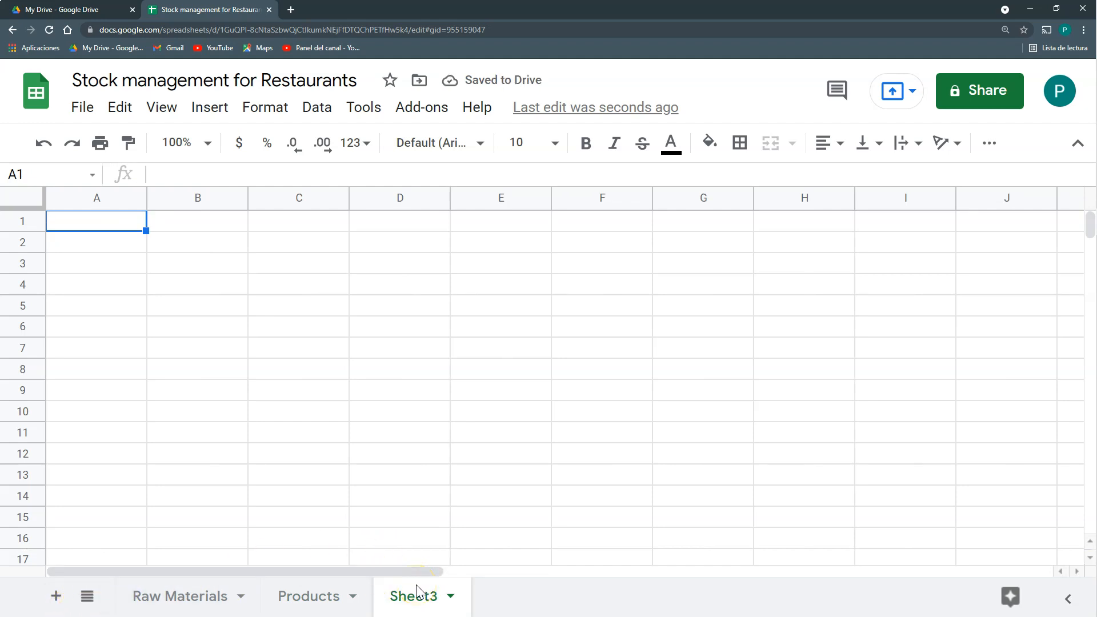
pyautogui.click(427, 596)
pyautogui.click(428, 580)
pyautogui.click(229, 594)
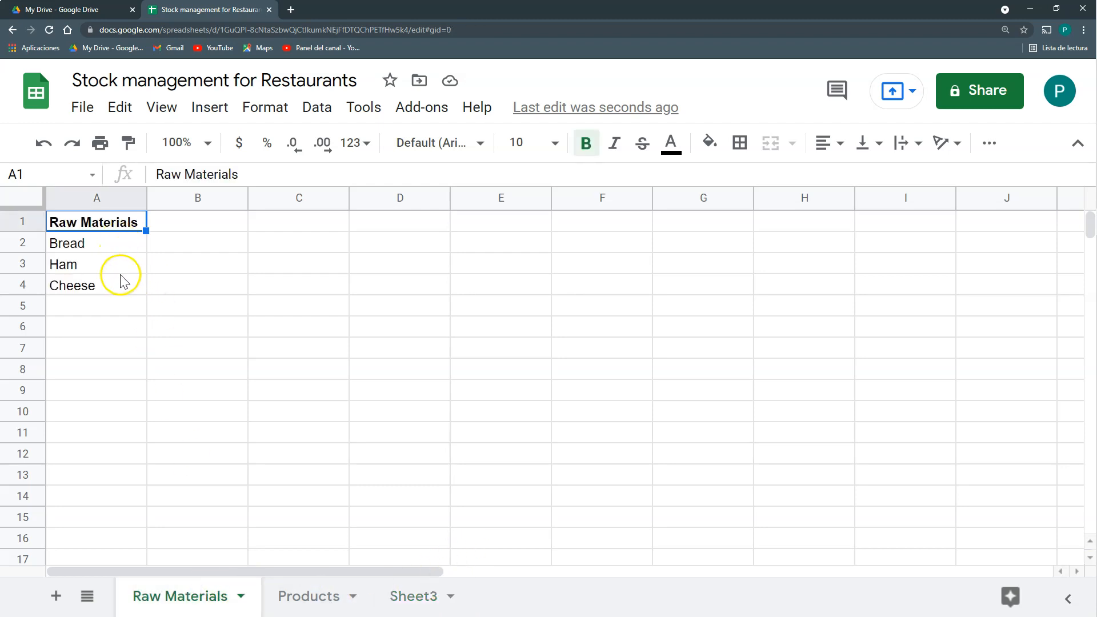
pyautogui.moveTo(115, 245); pyautogui.dragTo(117, 283)
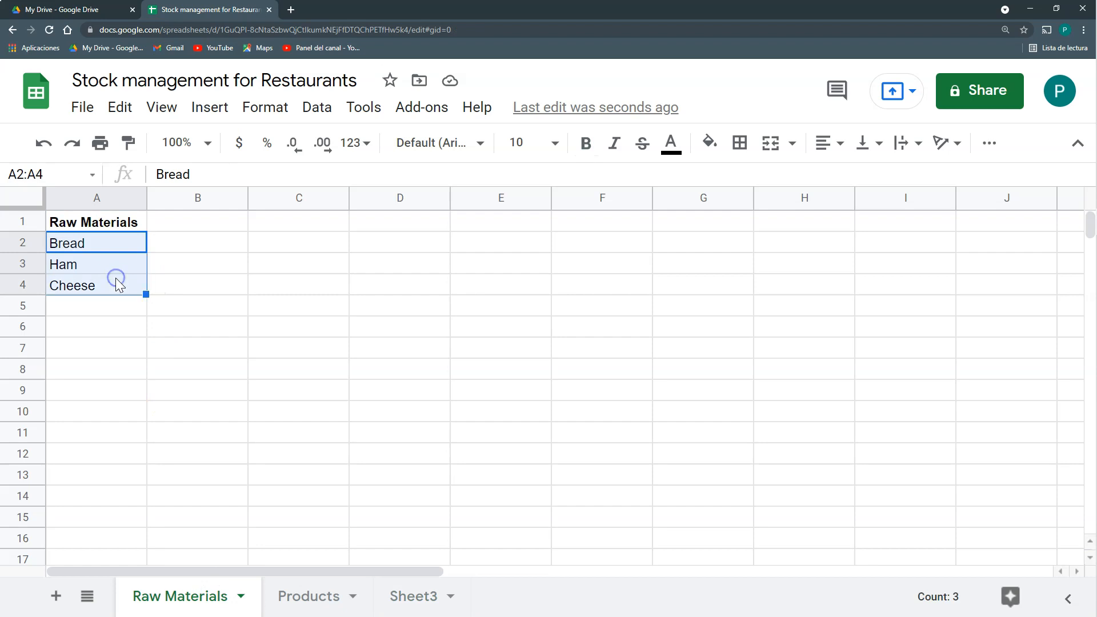
pyautogui.click(315, 597)
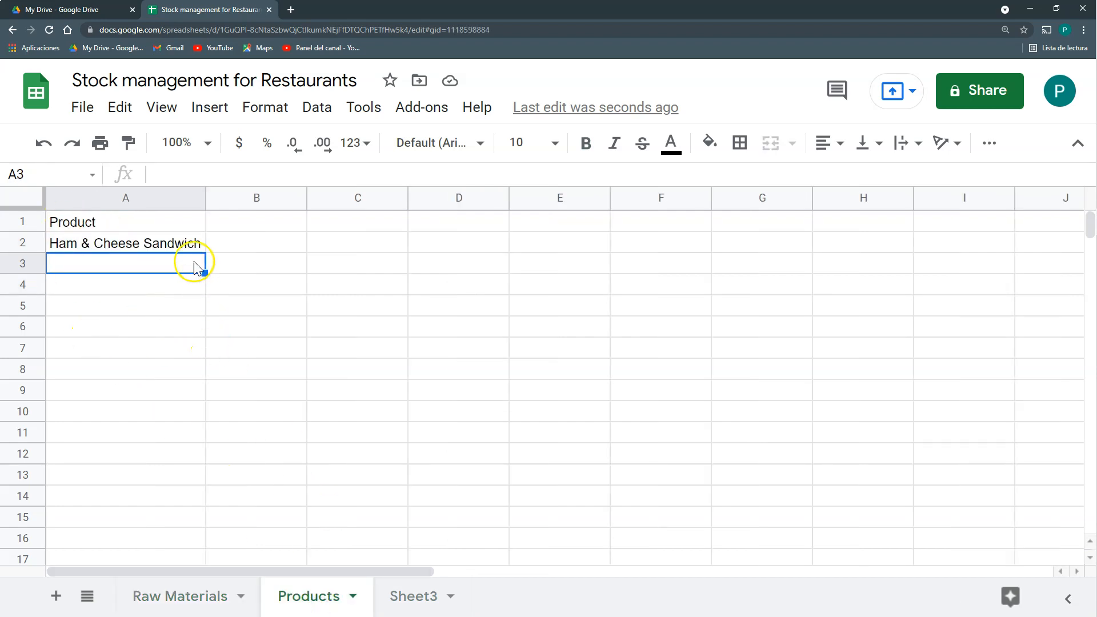
pyautogui.doubleClick(412, 601)
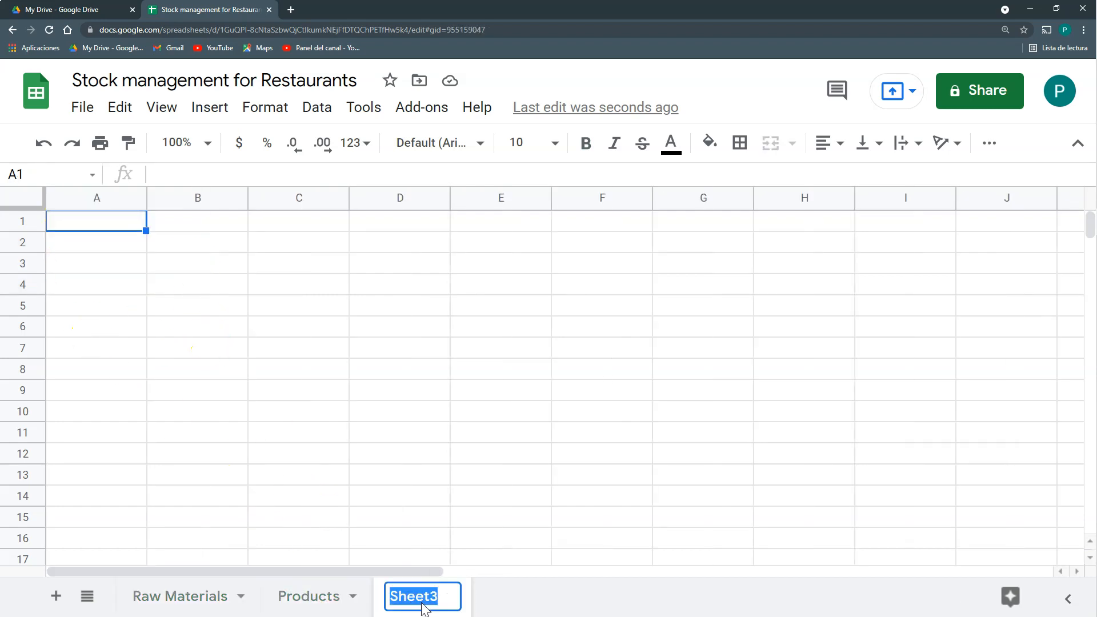
pyautogui.write('Purchases')
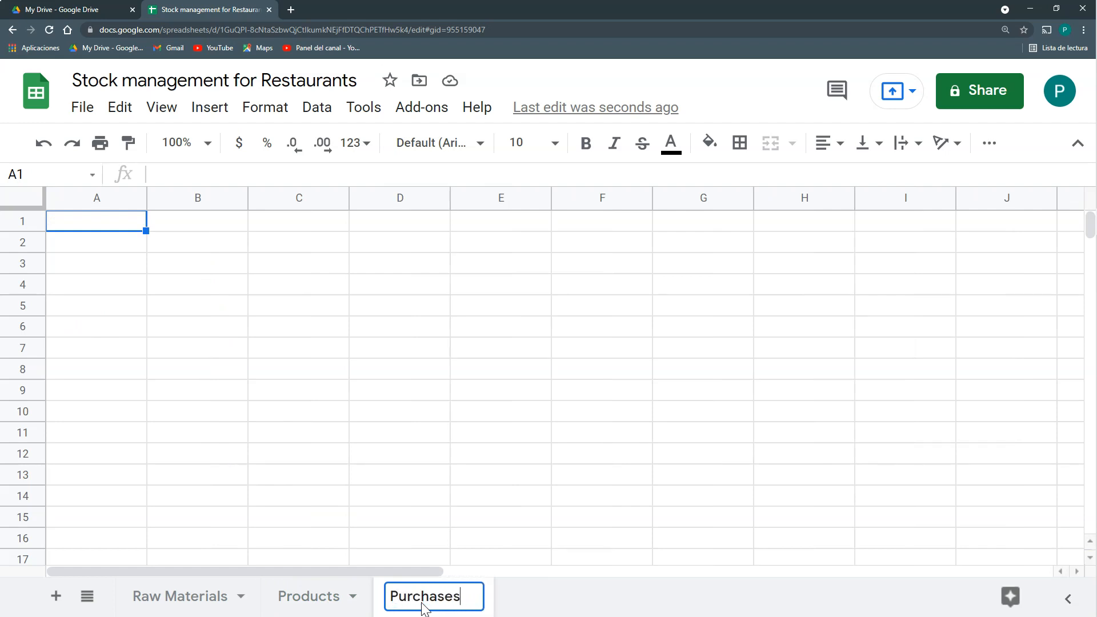
pyautogui.press('Return')
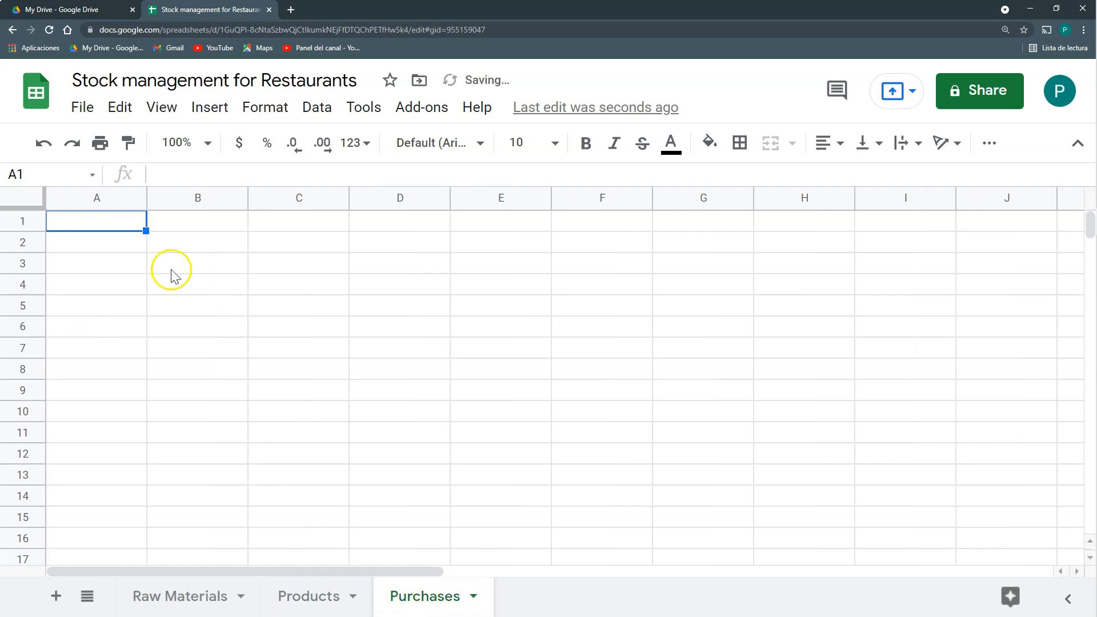
pyautogui.write('Raw Materials')
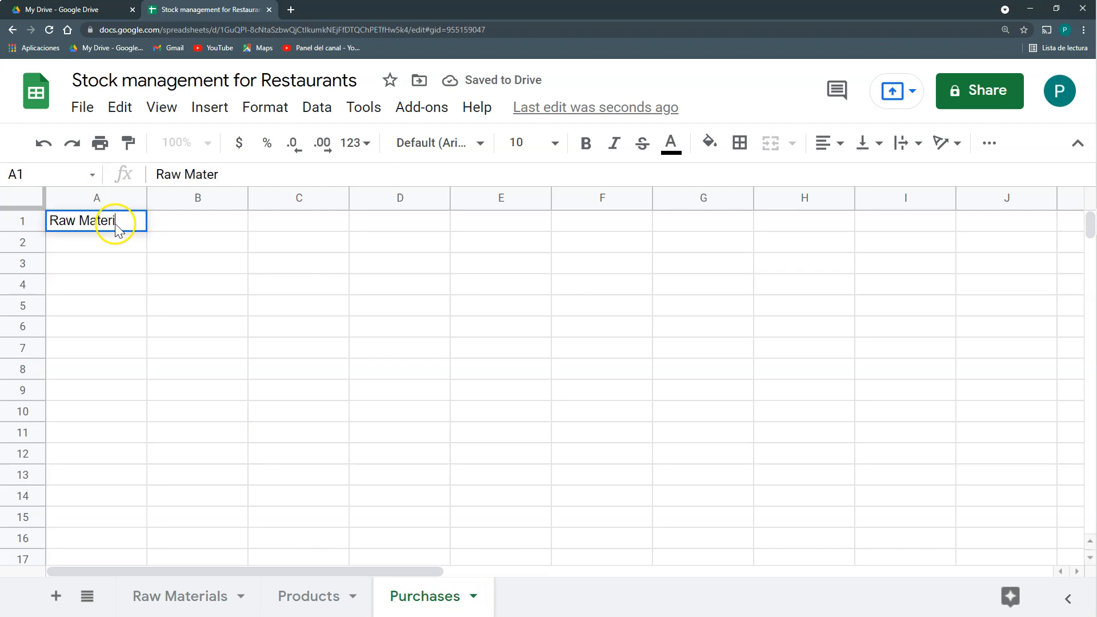
pyautogui.press('Return')
# Step: Add a sheet named Sales after Purchases and enter the header Product in its cell A1
pyautogui.click(55, 597)
pyautogui.doubleClick(542, 606)
pyautogui.write('Sales')
pyautogui.press('Return')
pyautogui.click(341, 603)
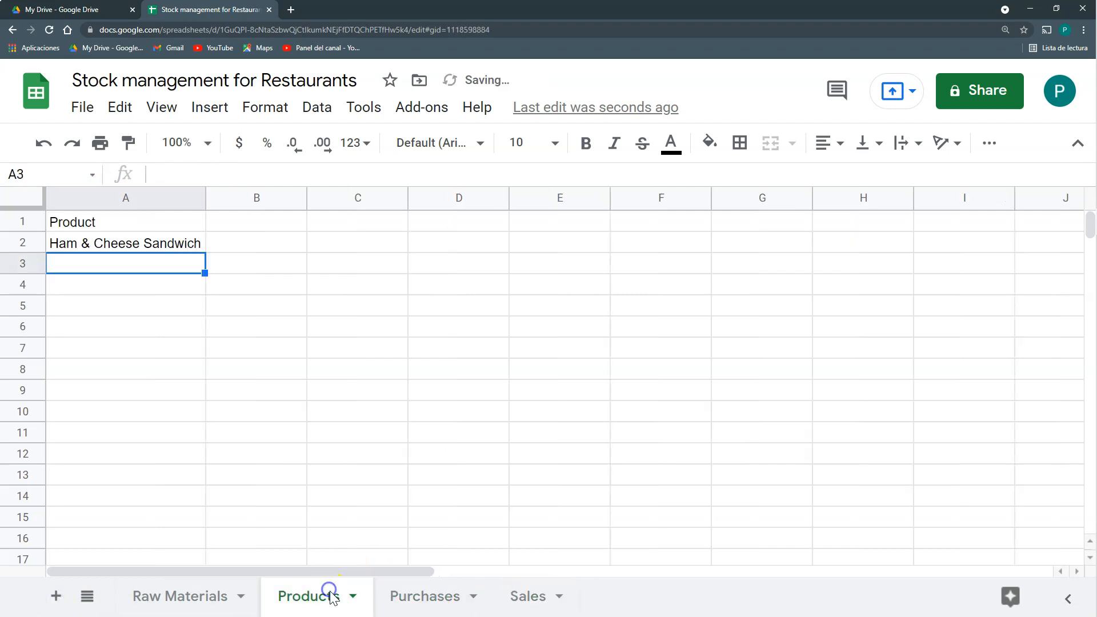
pyautogui.click(546, 598)
pyautogui.write('Product')
pyautogui.press('Return')
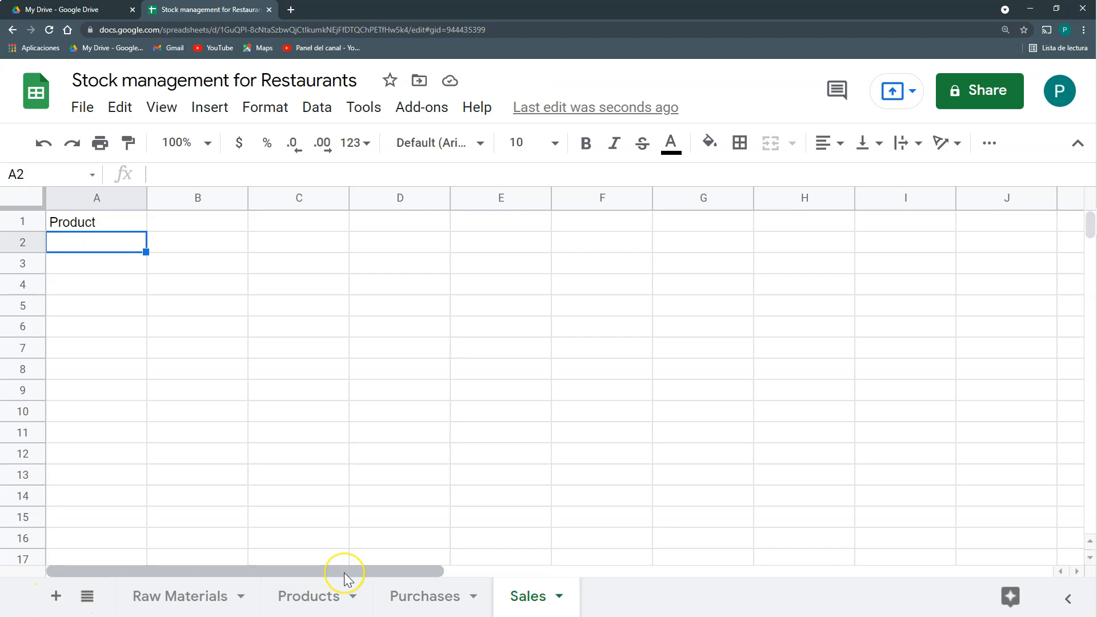
# Step: Insert a new sheet directly after Products and name it Recipes
pyautogui.click(280, 596)
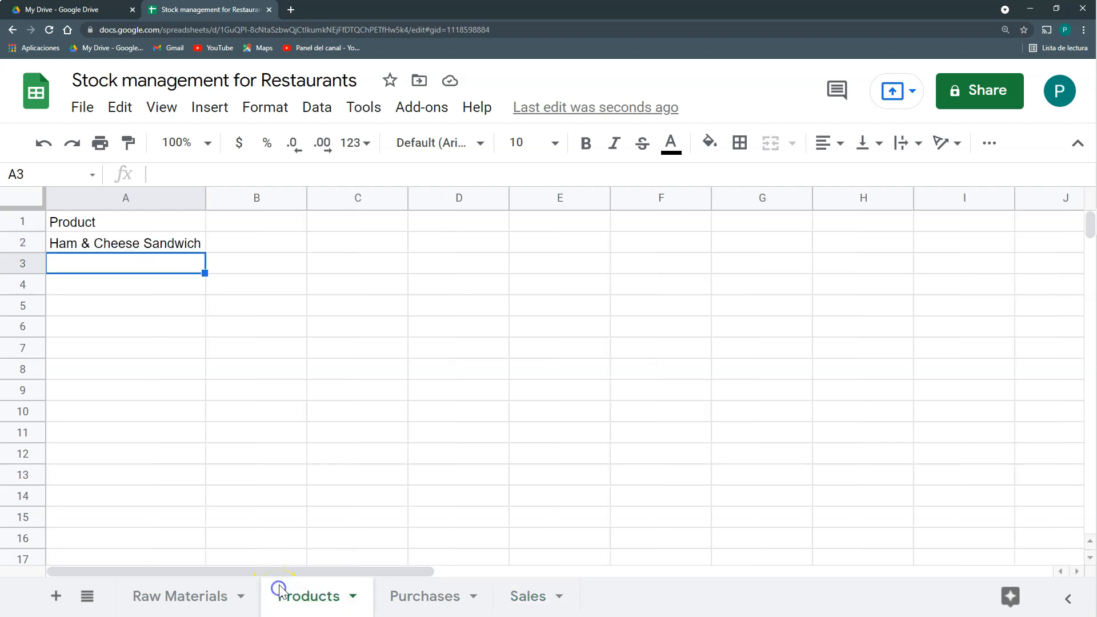
pyautogui.click(114, 247)
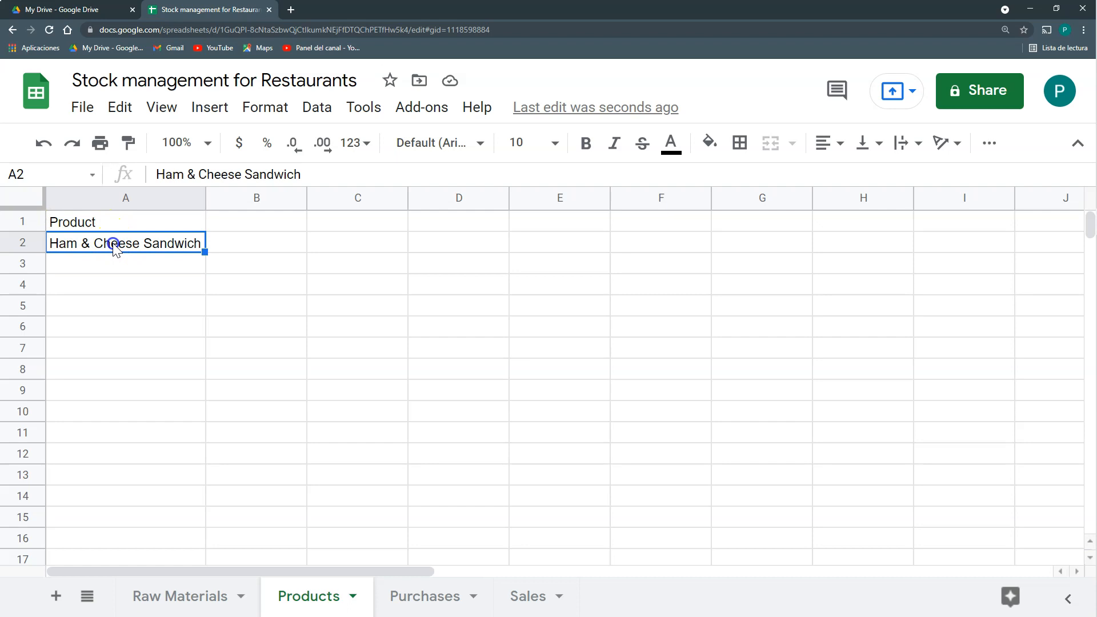
pyautogui.click(57, 597)
pyautogui.doubleClick(378, 594)
pyautogui.write('Recipes')
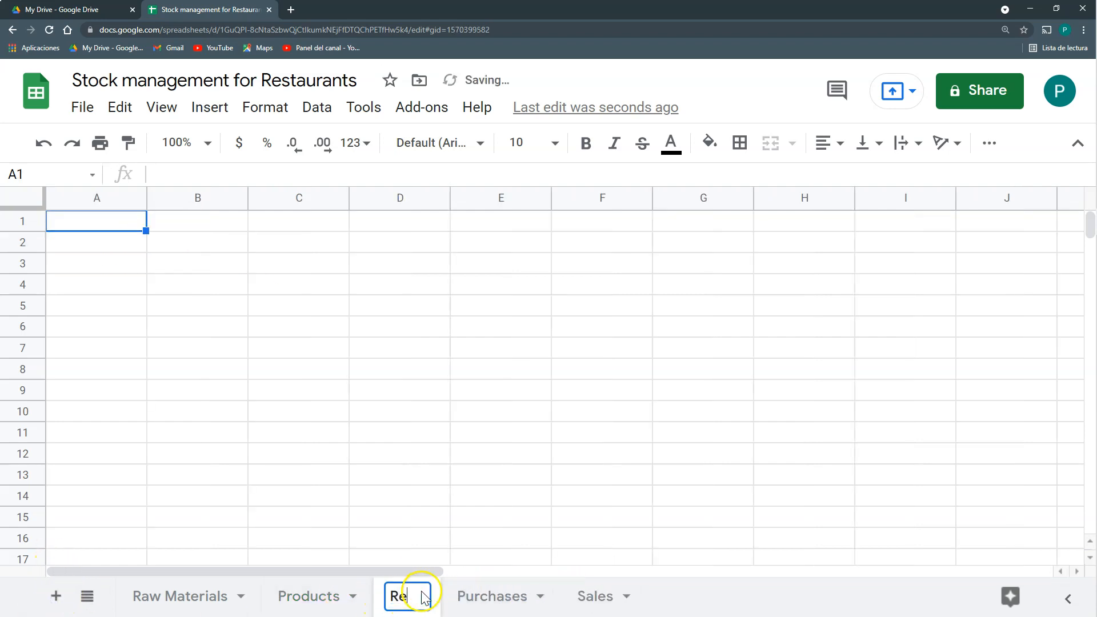
# Step: Enter the headers Product, Raw Material and Quantity in cells A1 to C1 of the Recipes sheet
pyautogui.click(93, 231)
pyautogui.write('Product')
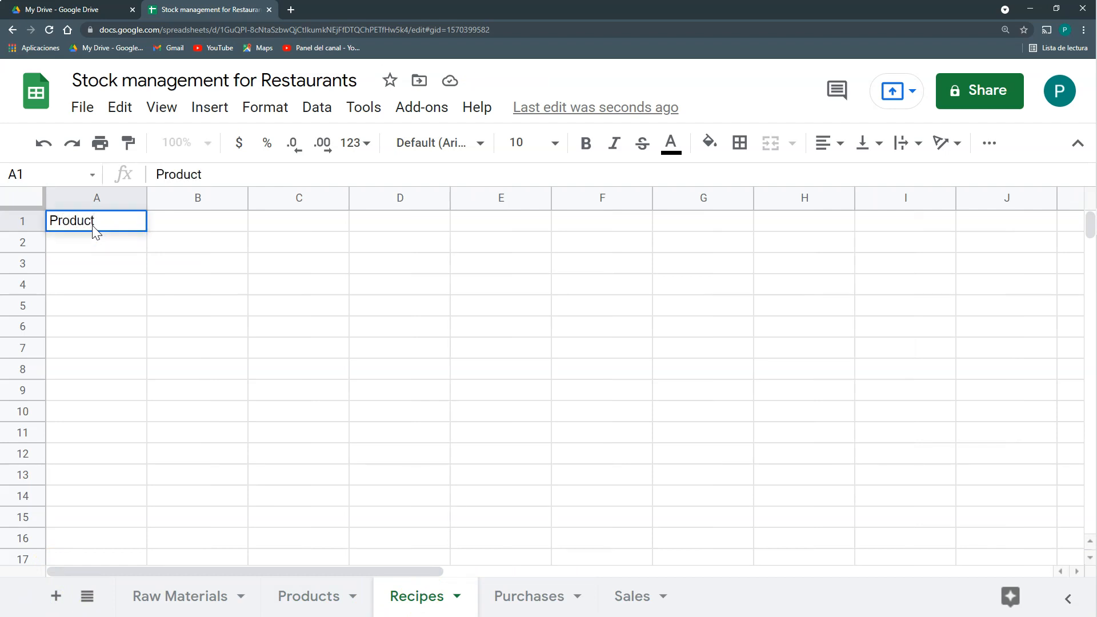
pyautogui.press('Tab')
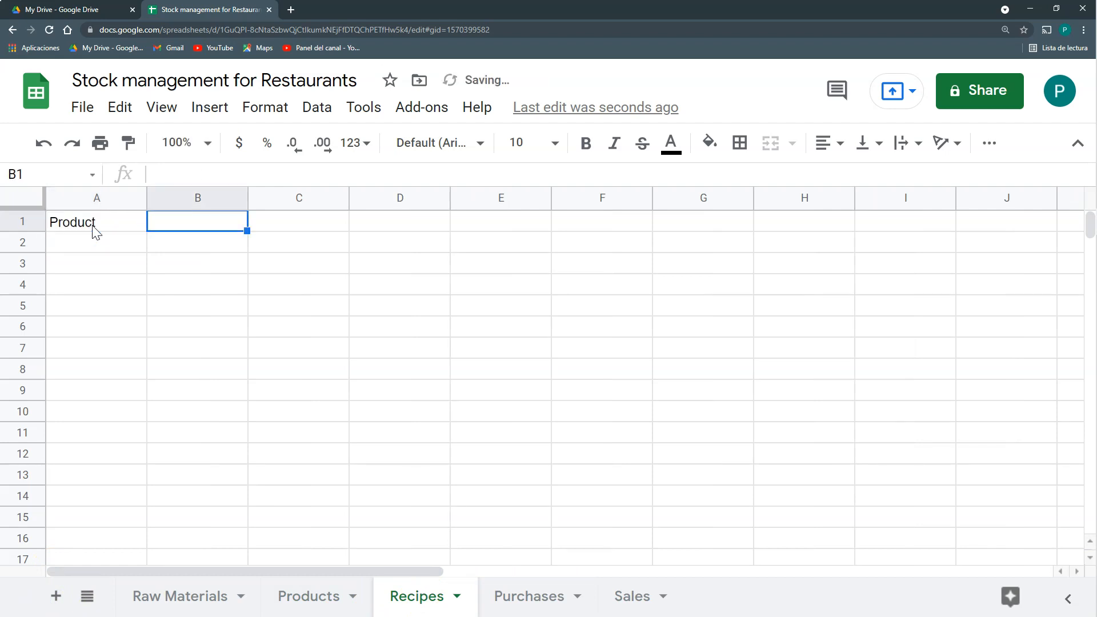
pyautogui.write('Raw ')
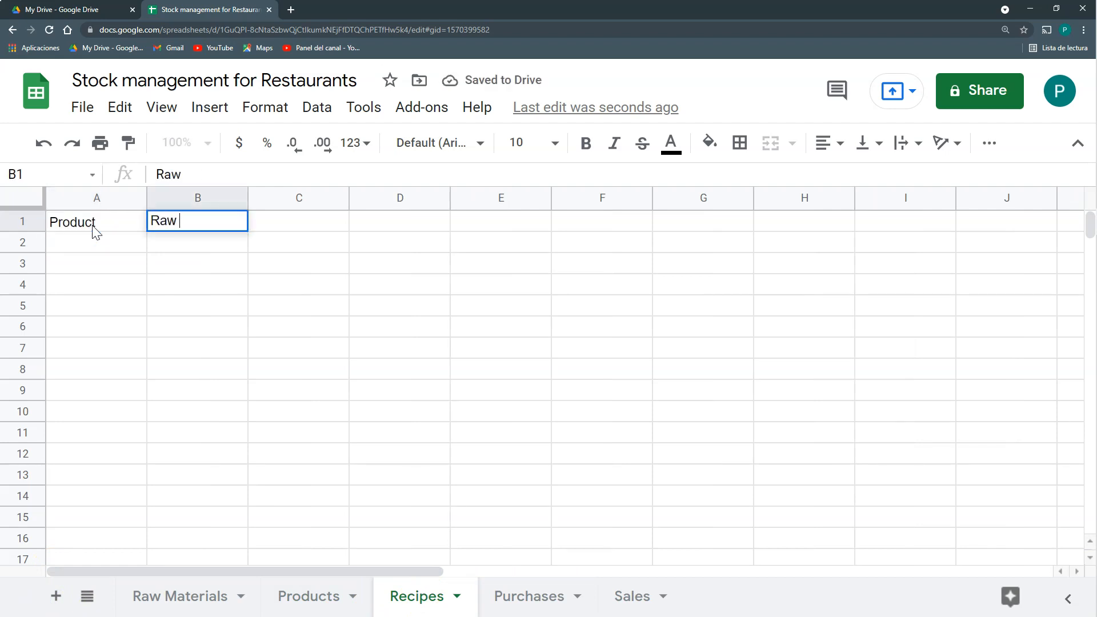
pyautogui.write('Material')
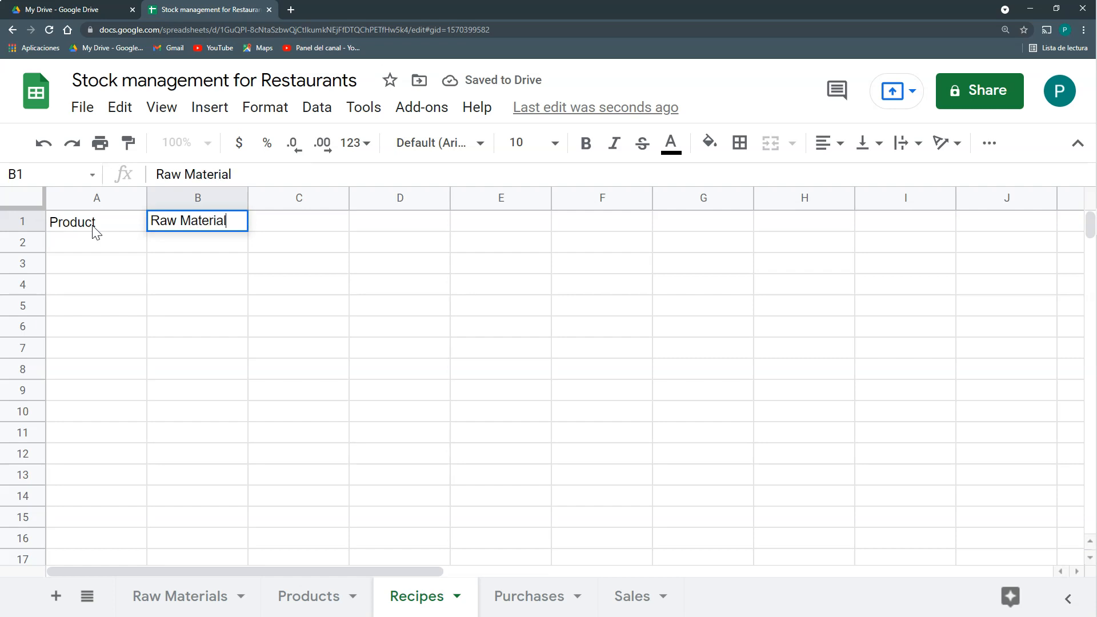
pyautogui.press('Tab')
pyautogui.write('Quan')
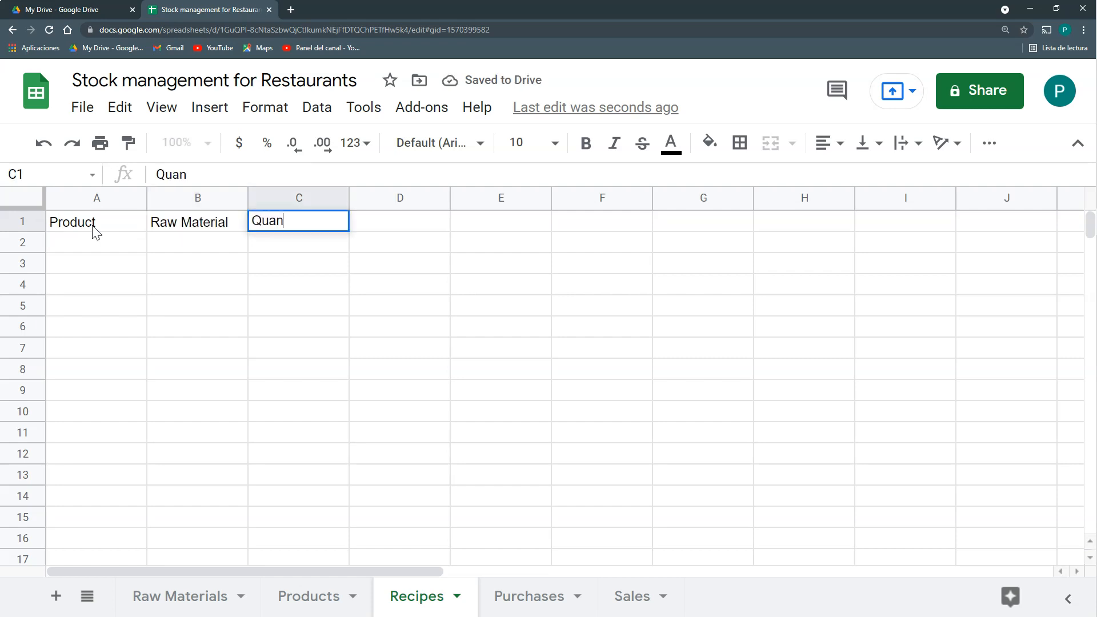
pyautogui.write('tity')
pyautogui.press('Return')
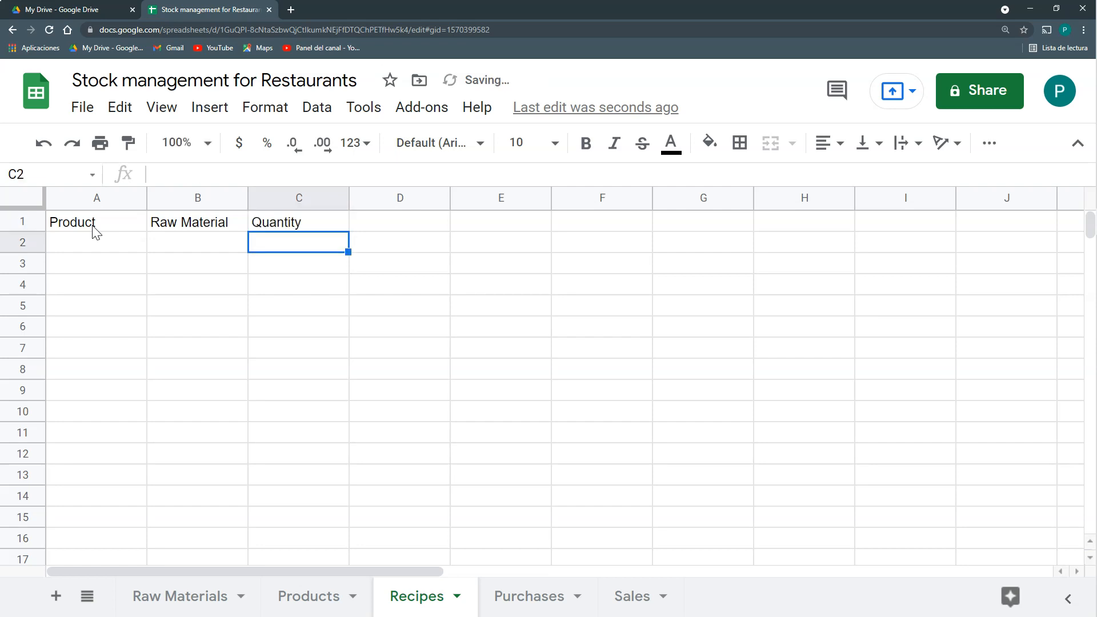
pyautogui.click(196, 223)
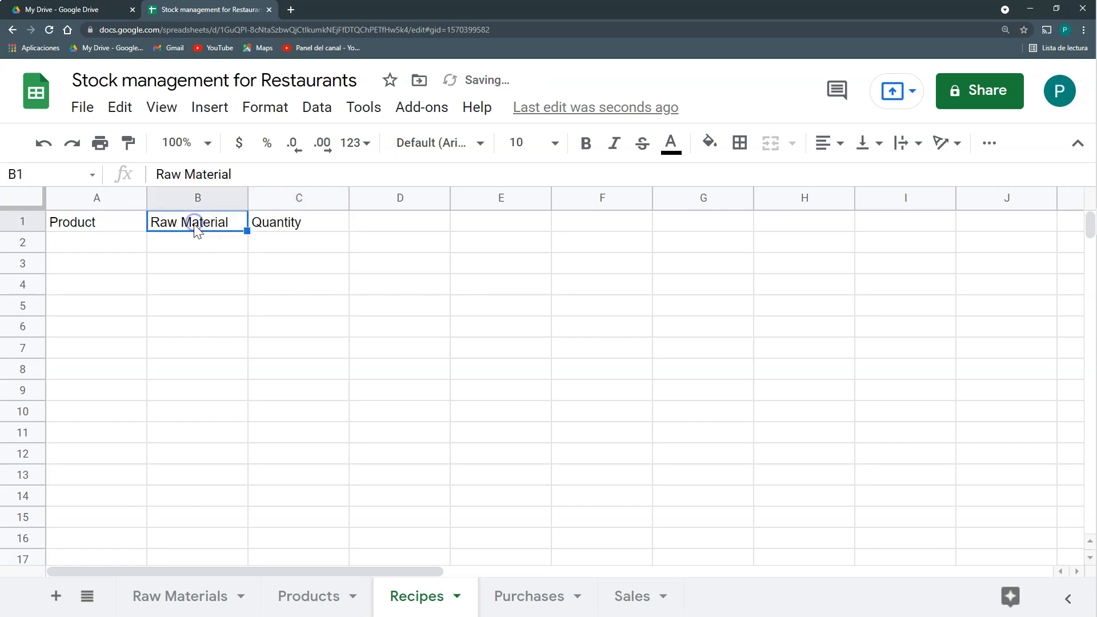
# Step: Add another sheet, place it after Sales and name it Stock
pyautogui.click(56, 596)
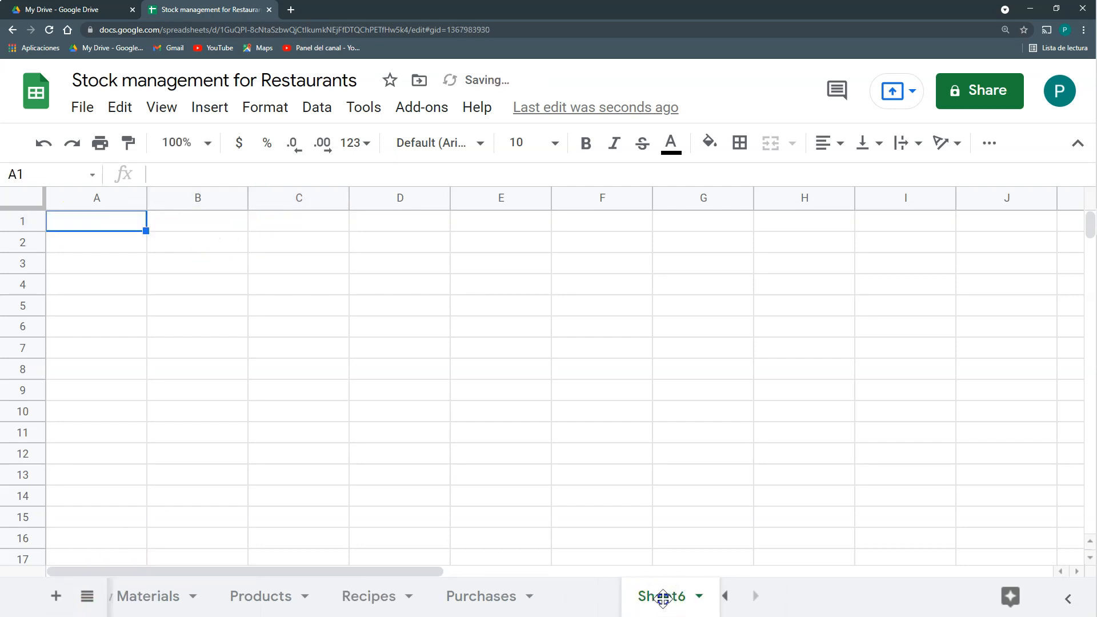
pyautogui.doubleClick(672, 599)
pyautogui.write('Stock')
pyautogui.press('Return')
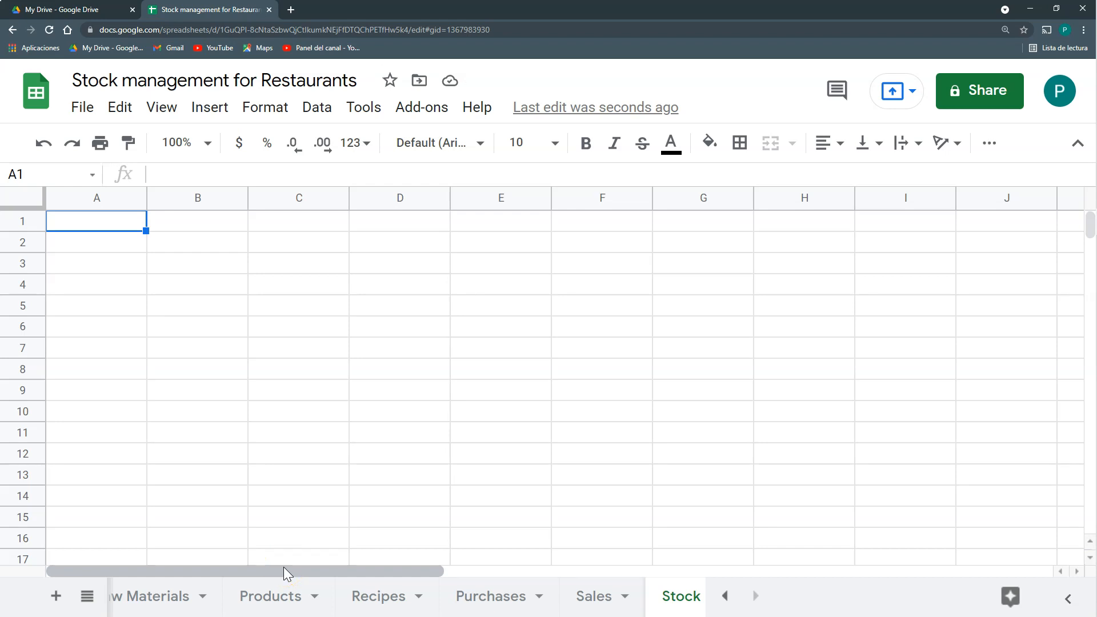
# Step: Return to the Raw Materials sheet and review the items listed in column A
pyautogui.click(276, 570)
pyautogui.click(178, 594)
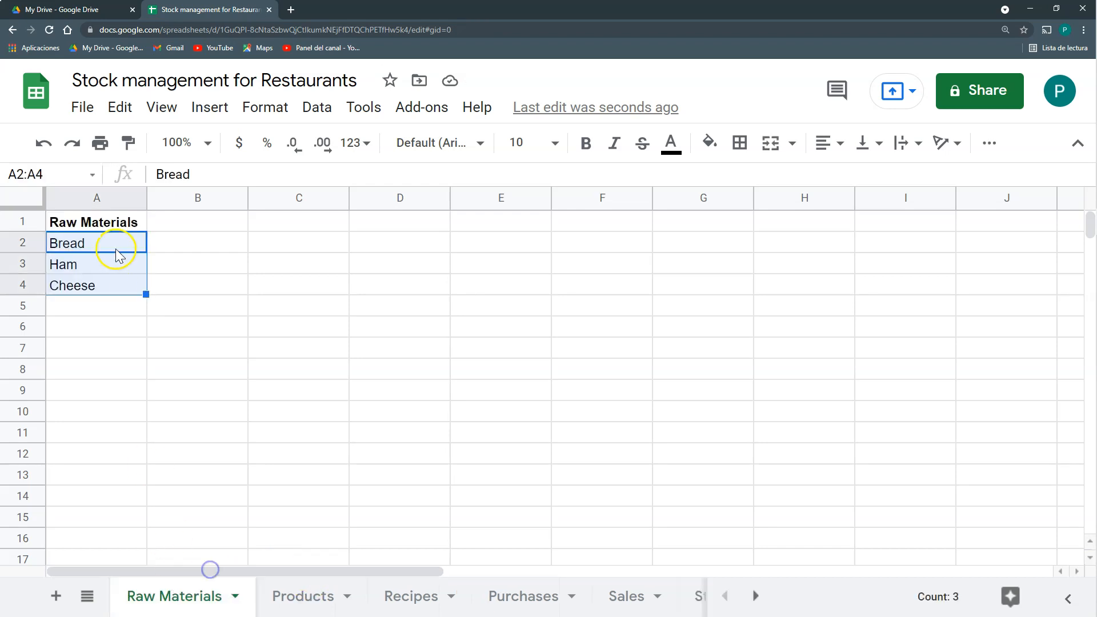
pyautogui.moveTo(113, 221); pyautogui.dragTo(110, 283)
pyautogui.click(144, 243)
pyautogui.click(144, 263)
pyautogui.click(122, 283)
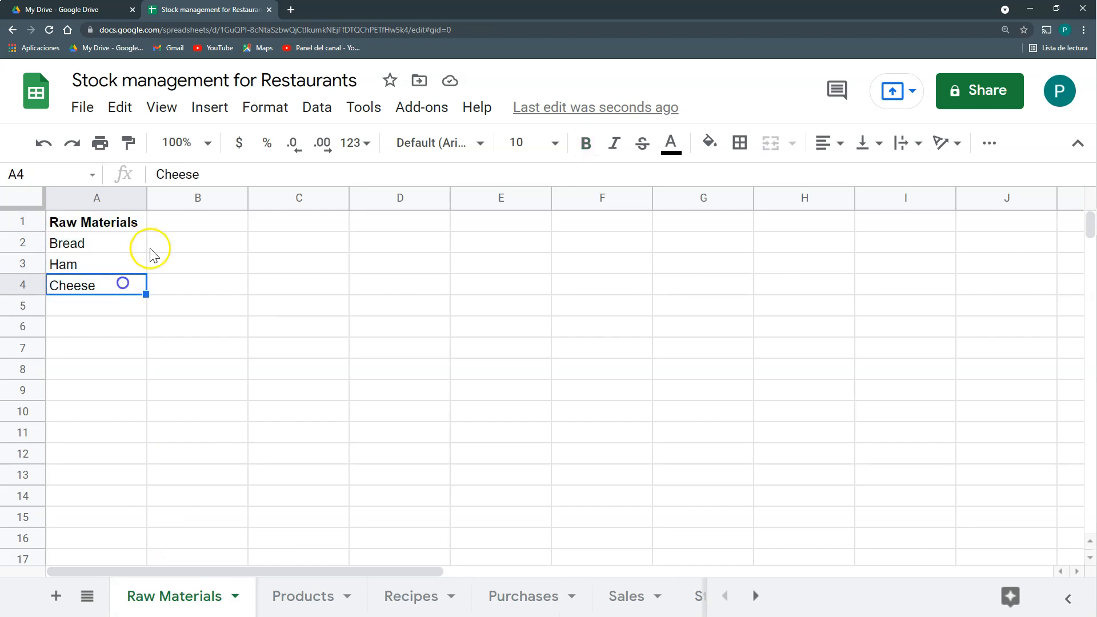
# Step: Add a bold Units header in cell B1 of Raw Materials and enter Slice as the unit for Bread in B2
pyautogui.click(168, 227)
pyautogui.write('Units')
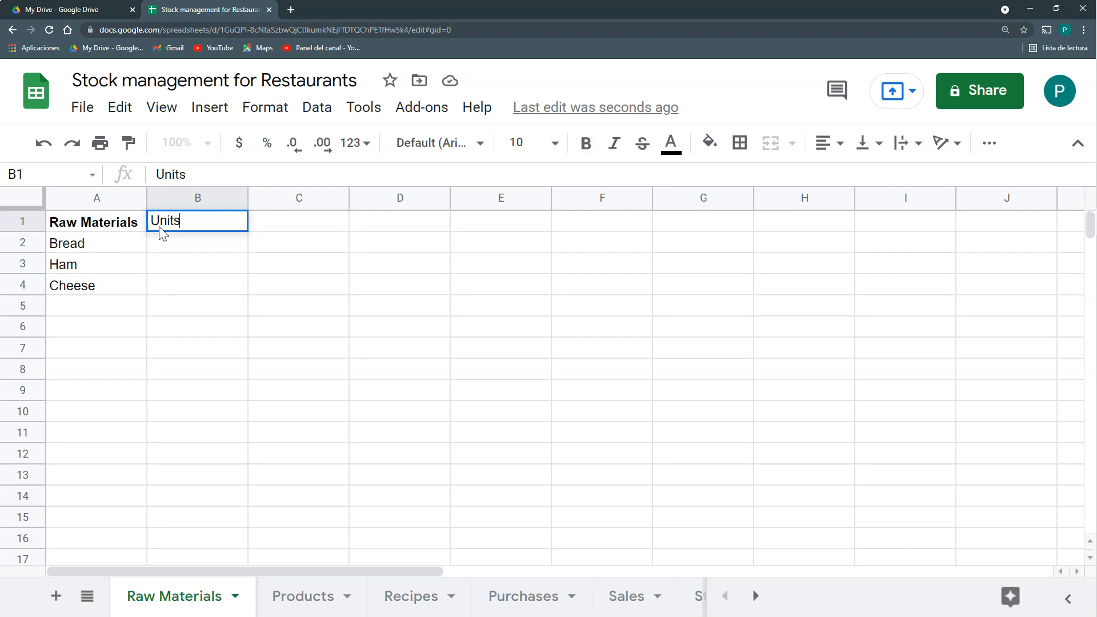
pyautogui.press('Return')
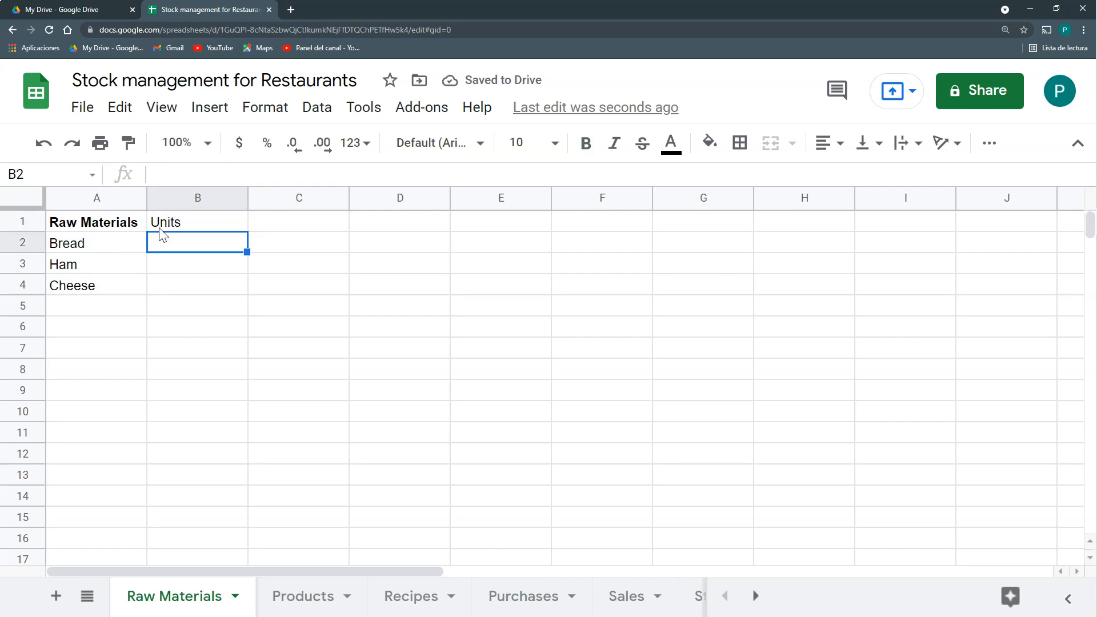
pyautogui.write('Slice')
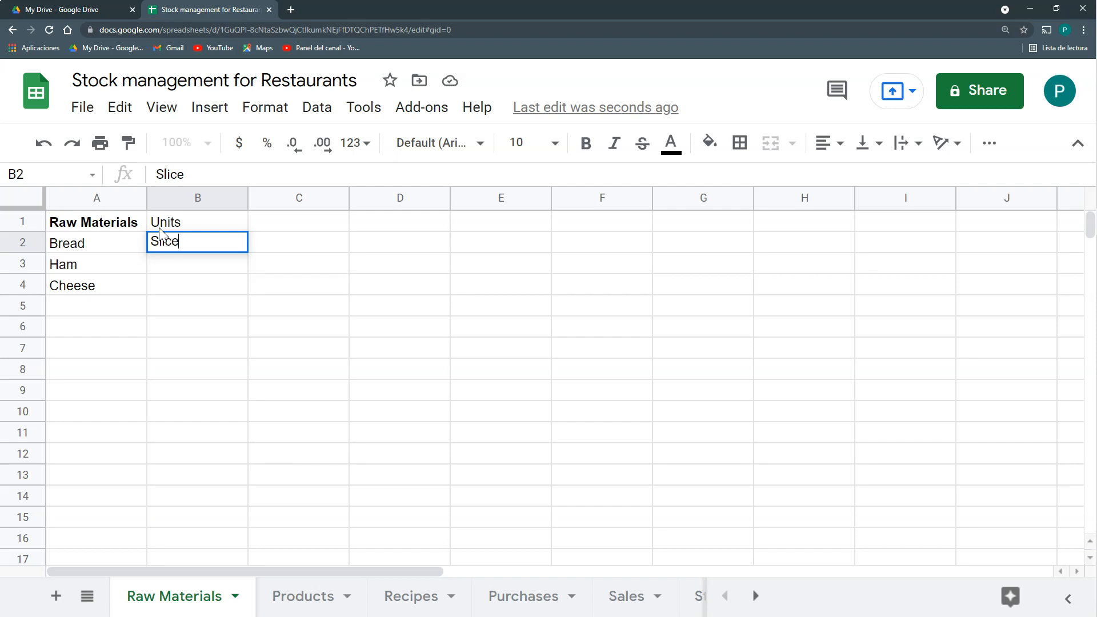
pyautogui.press('Return')
pyautogui.click(159, 228)
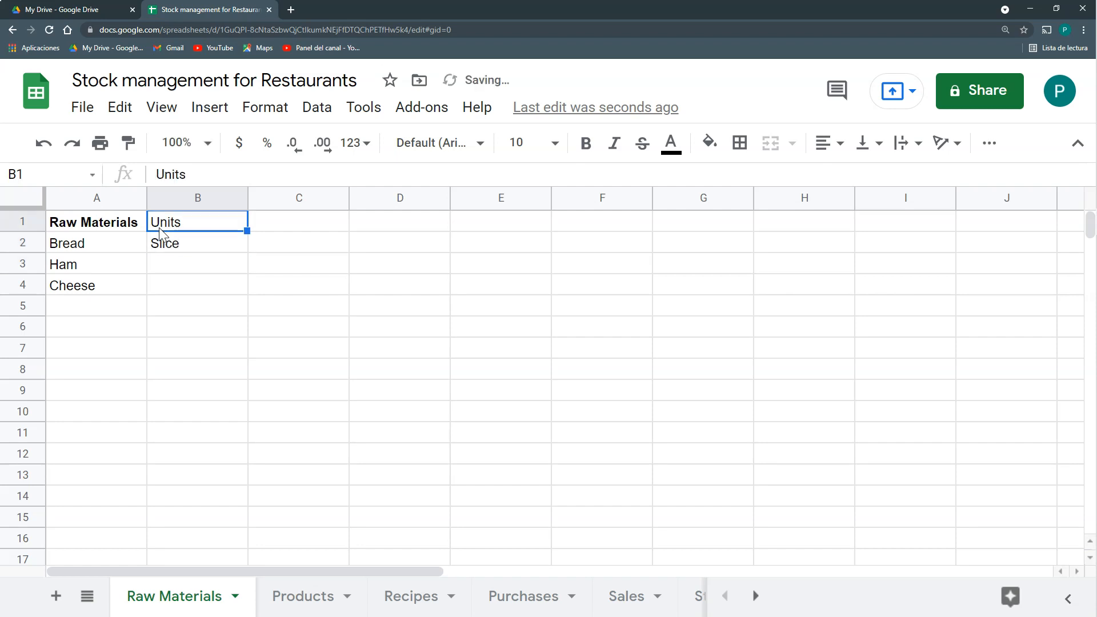
pyautogui.press('Down')
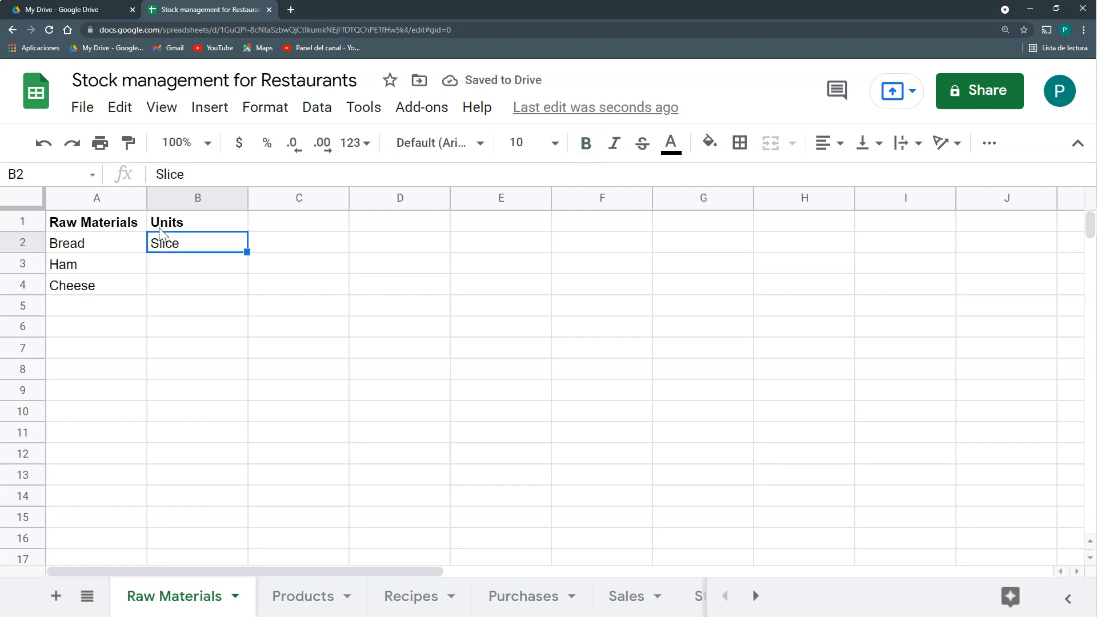
# Step: Copy the unit Slice from B2 into cells B3 and B4 for Ham and Cheese
pyautogui.press('Down')
pyautogui.press('Up')
pyautogui.hotkey('ctrl', 'c')
pyautogui.press('Down')
pyautogui.hotkey('ctrl', 'v')
pyautogui.press('Down')
pyautogui.hotkey('ctrl', 'v')
pyautogui.press('Down')
# Step: Make the Product header in cell A1 of the Products sheet bold
pyautogui.click(298, 596)
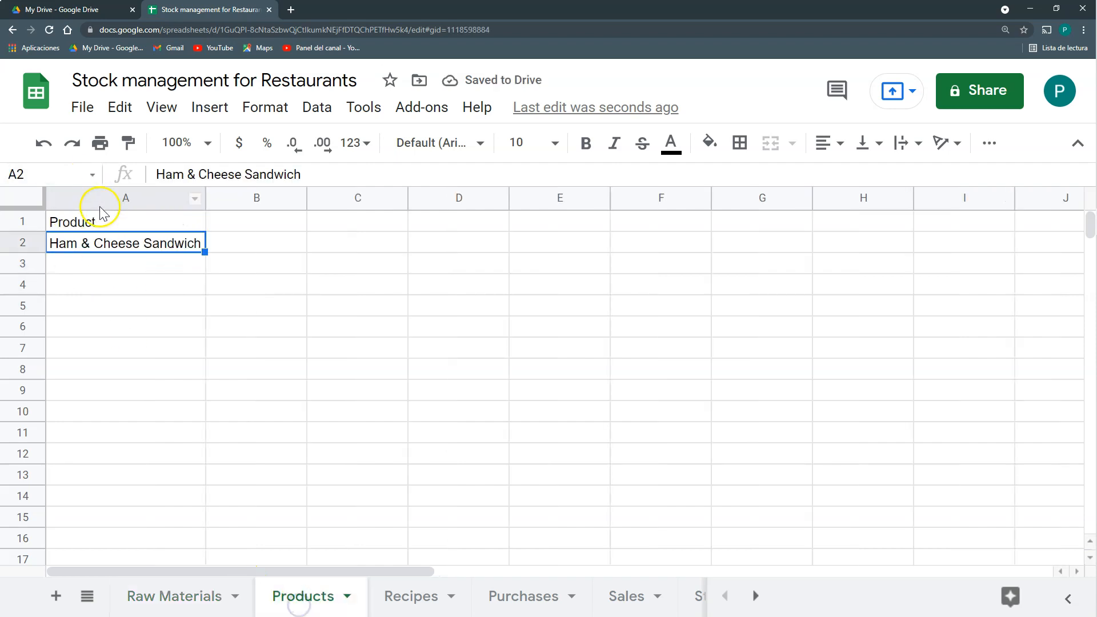
pyautogui.click(107, 223)
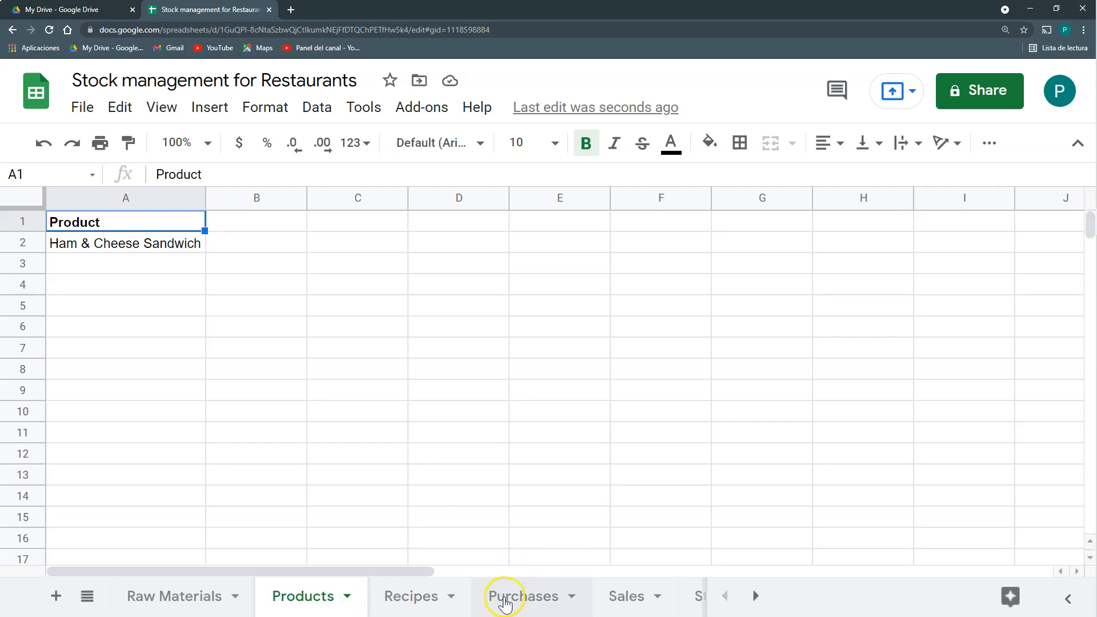
# Step: Open the data validation settings for cells A2 to A1000 on the Purchases sheet
pyautogui.click(524, 597)
pyautogui.moveTo(100, 242); pyautogui.dragTo(109, 369)
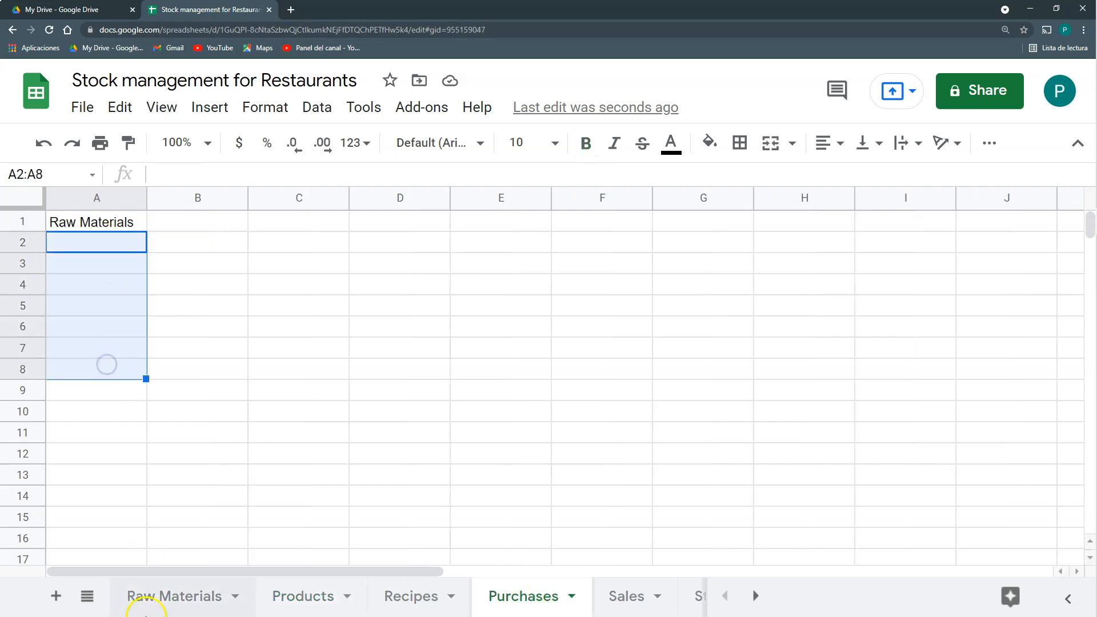
pyautogui.click(142, 597)
pyautogui.click(543, 597)
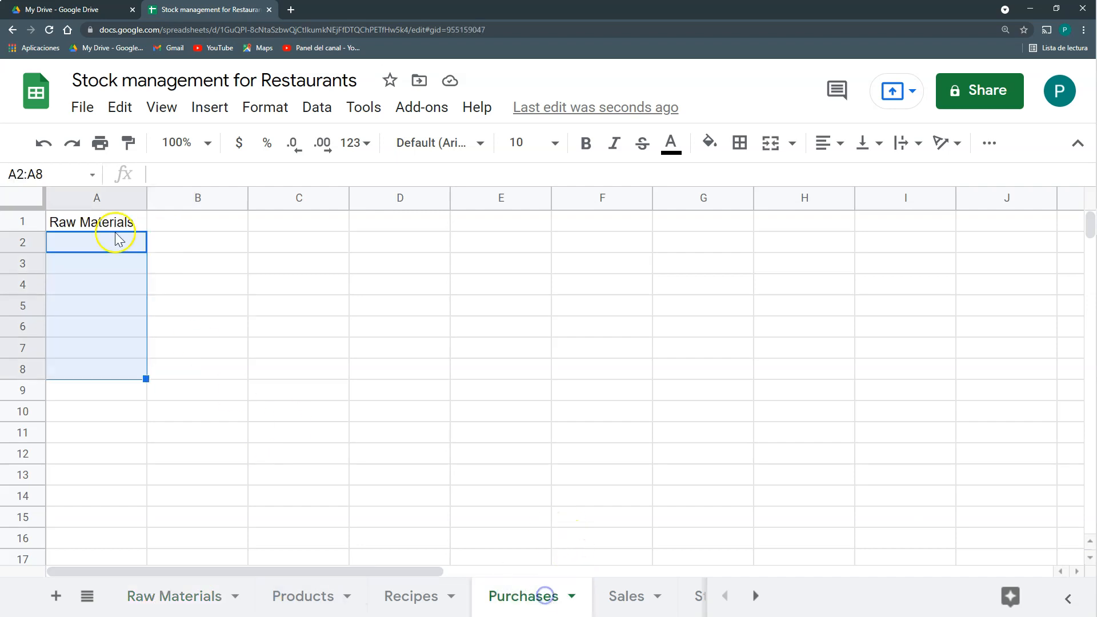
pyautogui.click(101, 244)
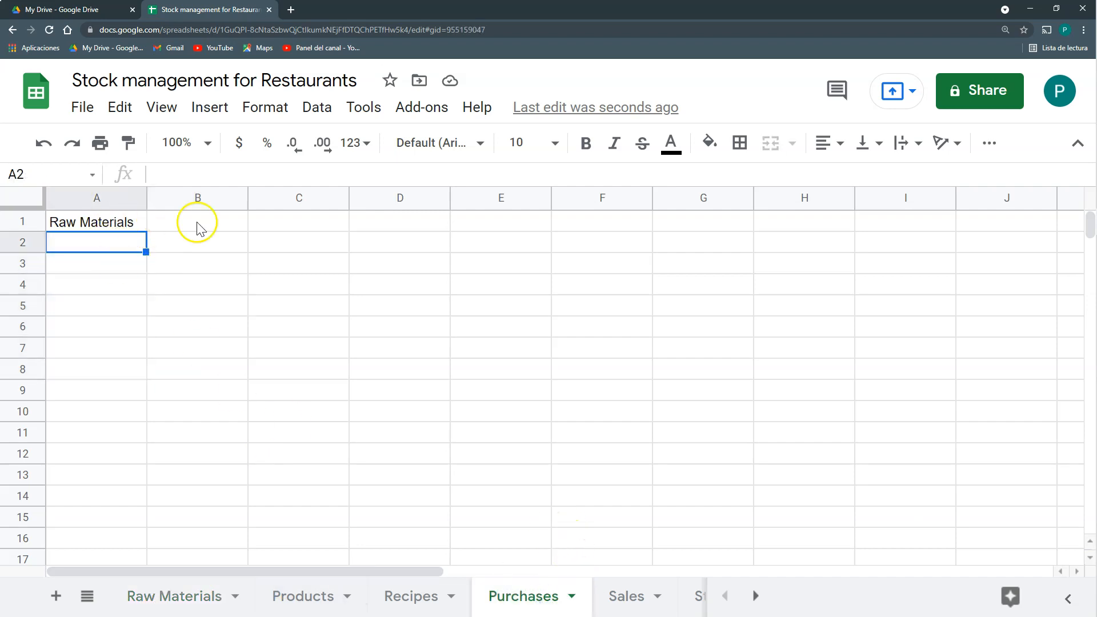
pyautogui.click(155, 604)
pyautogui.click(516, 601)
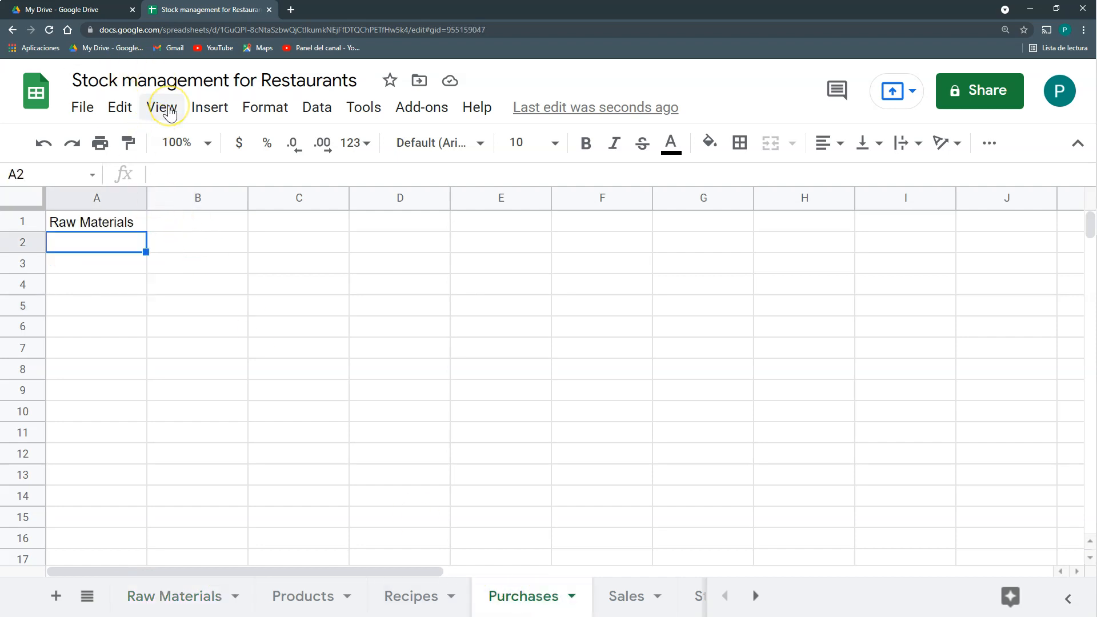
pyautogui.hotkey('ctrl', 'shift', 'Down')
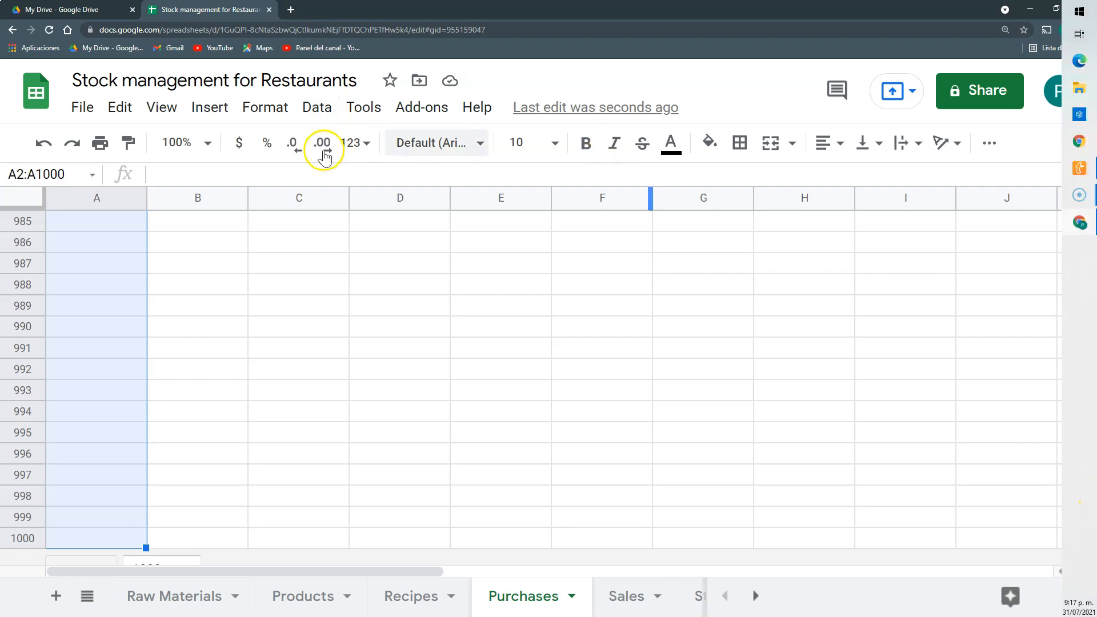
pyautogui.click(309, 112)
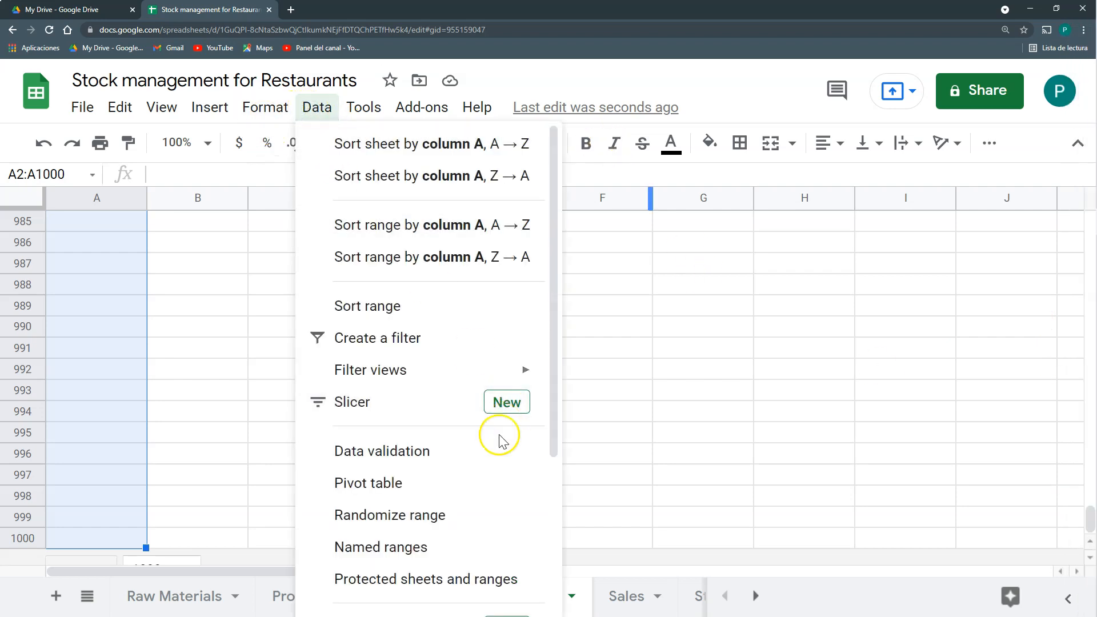
pyautogui.click(482, 448)
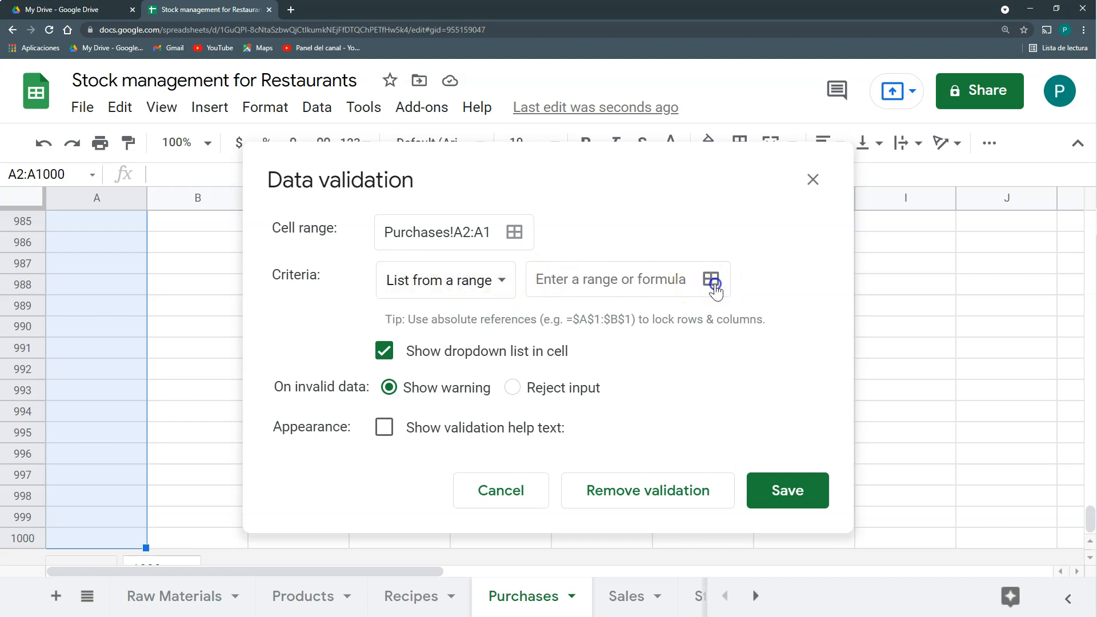
# Step: Use 'Raw Materials'!A2:A as the dropdown's source range, and save the validation rule with invalid input rejected
pyautogui.click(712, 282)
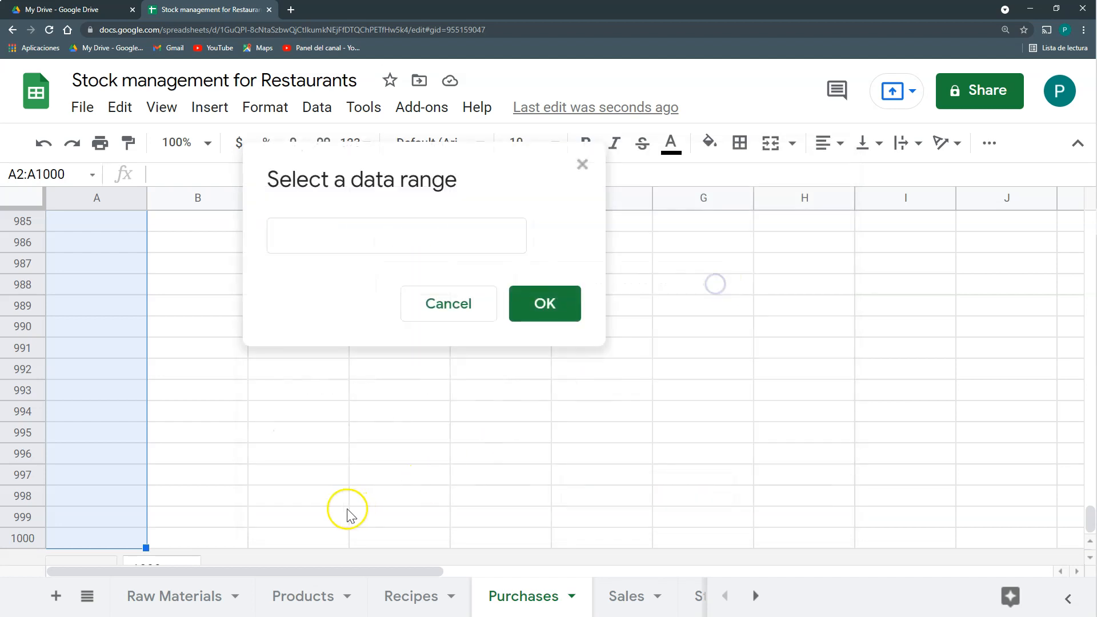
pyautogui.click(180, 607)
pyautogui.click(76, 243)
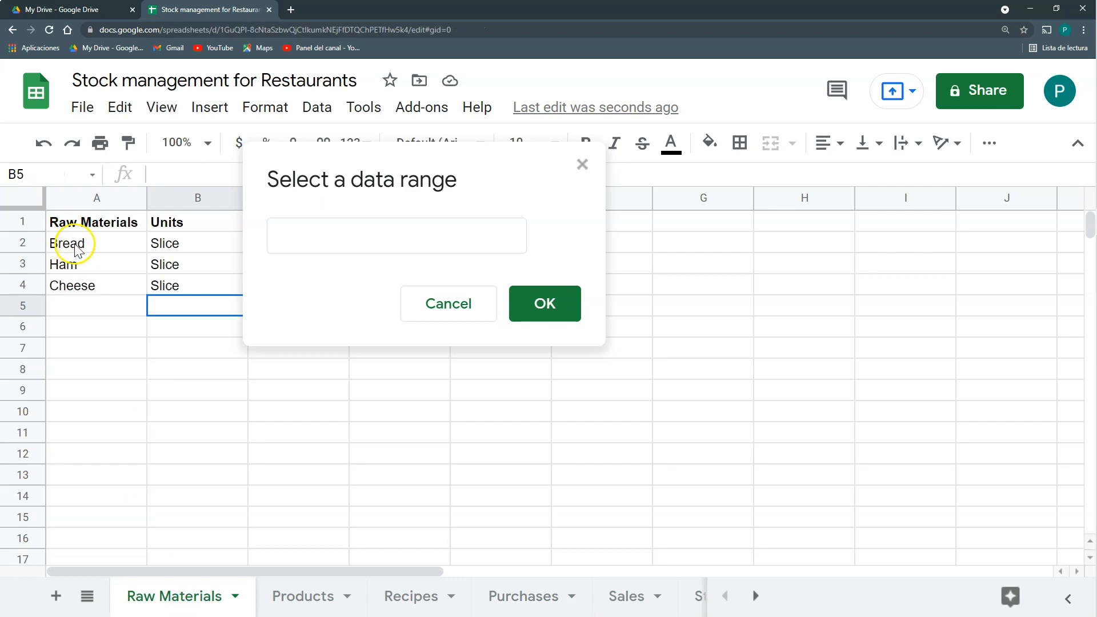
pyautogui.hotkey('ctrl', 'shift', 'Down')
pyautogui.hotkey('ctrl', 'shift', 'Down')
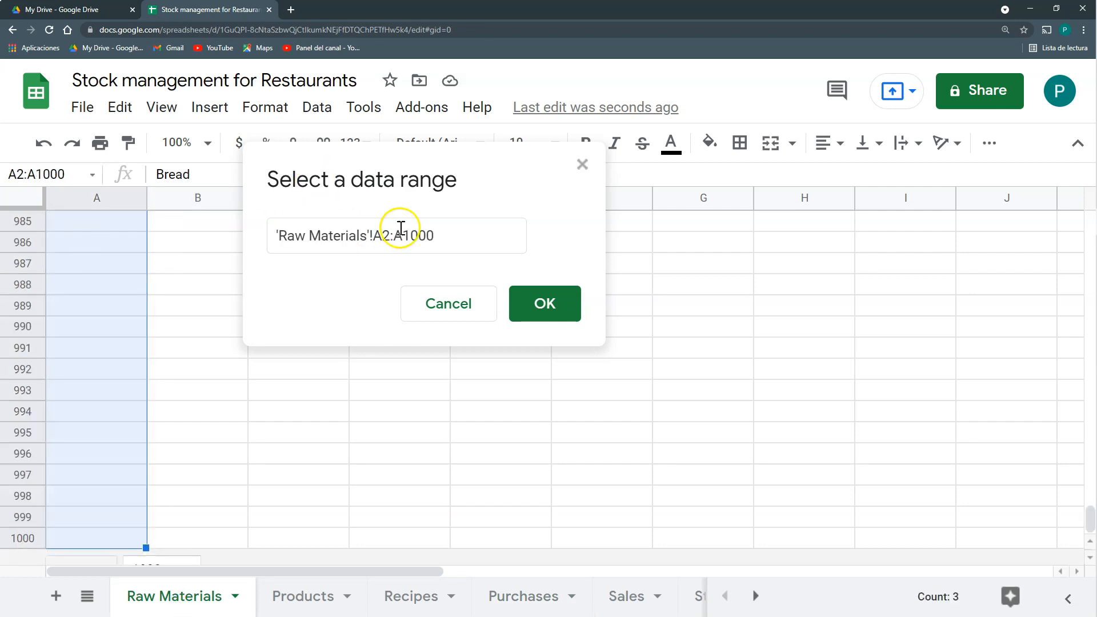
pyautogui.moveTo(402, 236); pyautogui.dragTo(420, 235)
pyautogui.click(462, 237)
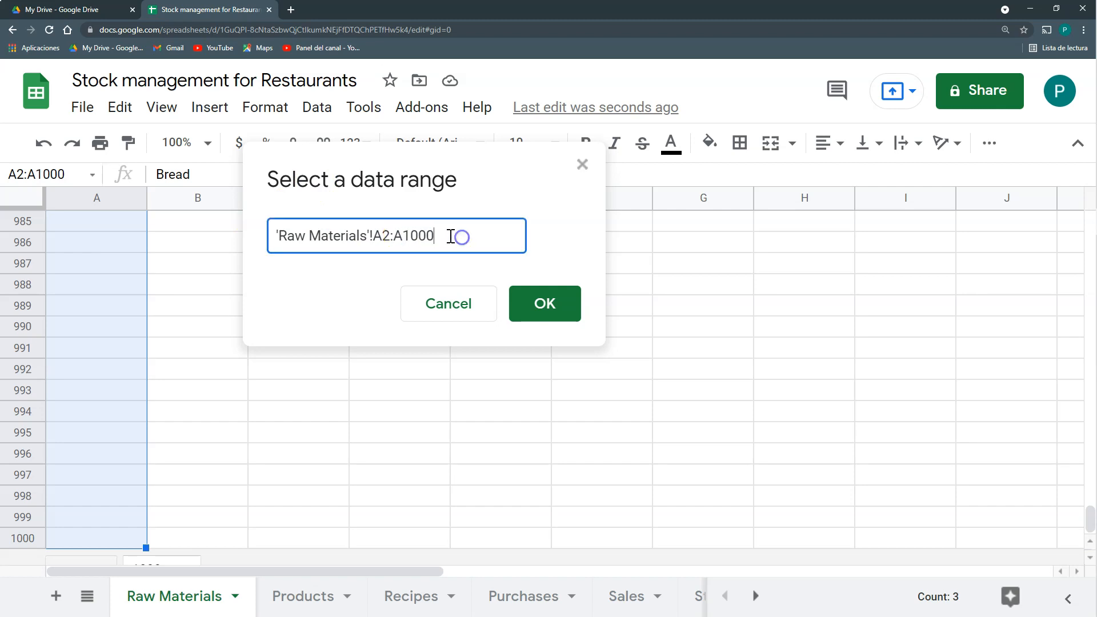
pyautogui.click(408, 235)
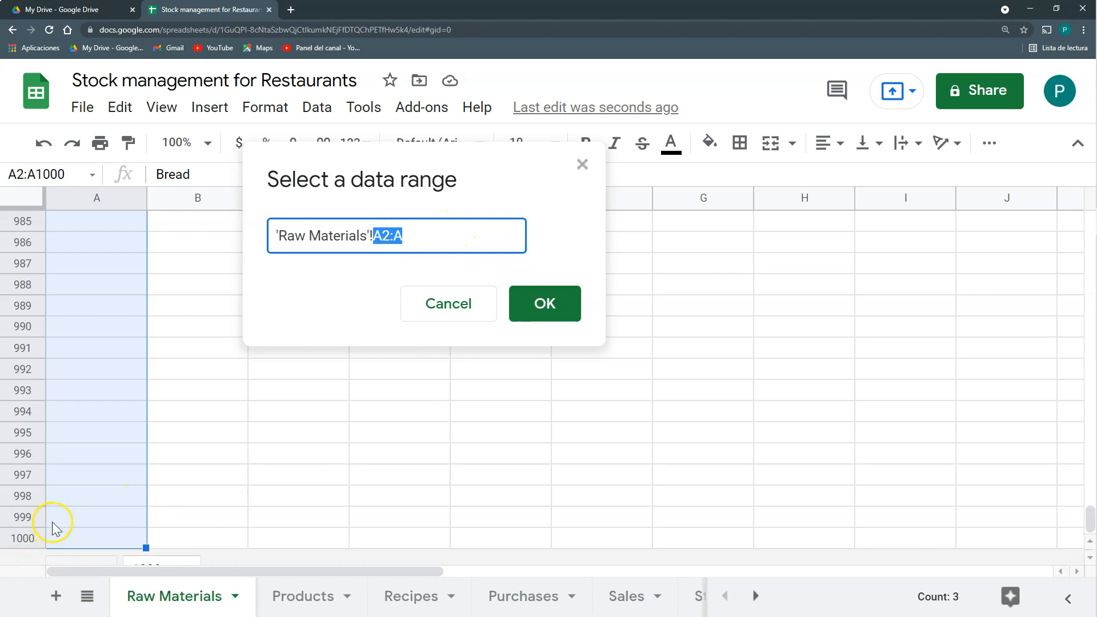
pyautogui.click(566, 302)
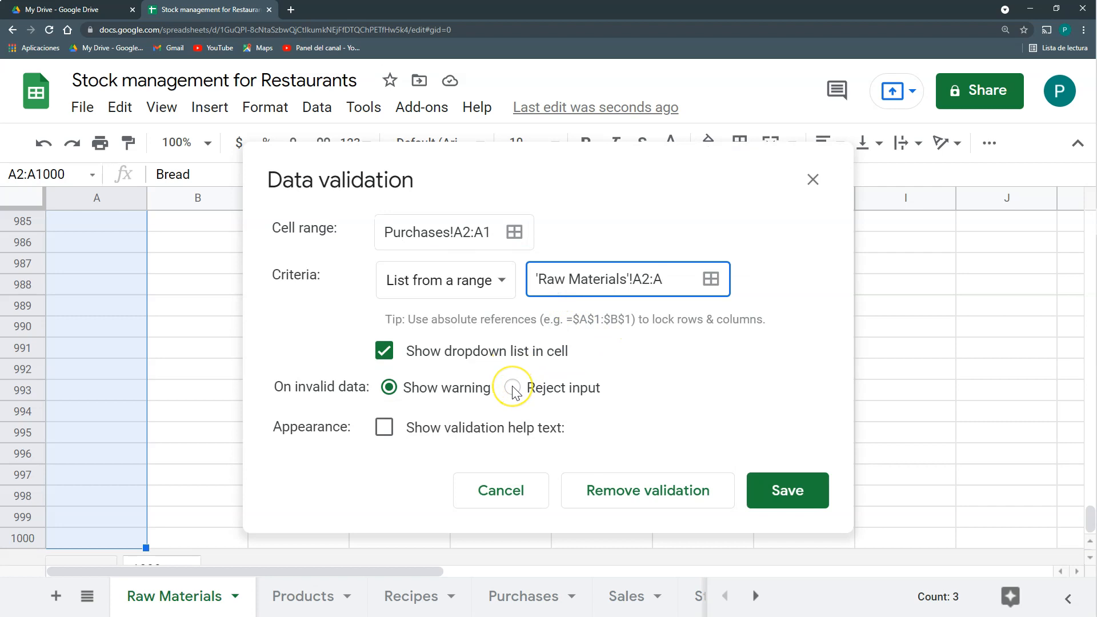
pyautogui.click(513, 392)
pyautogui.click(780, 491)
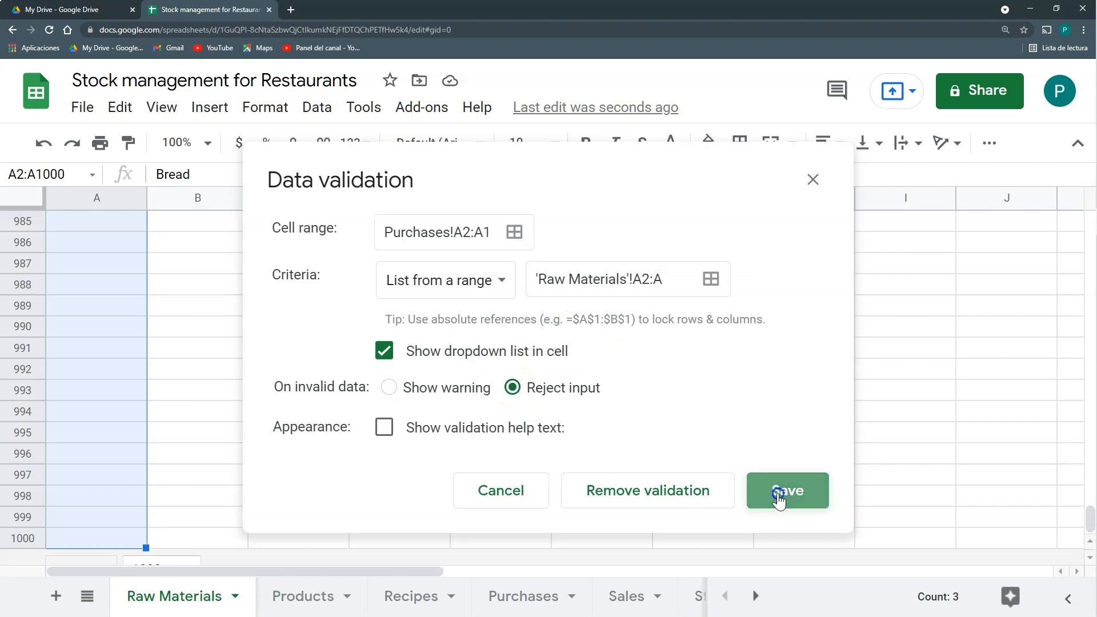
# Step: On the Purchases sheet, make the Raw Materials header bold and add the headers Quantity in B1 and Date in C1
pyautogui.click(524, 597)
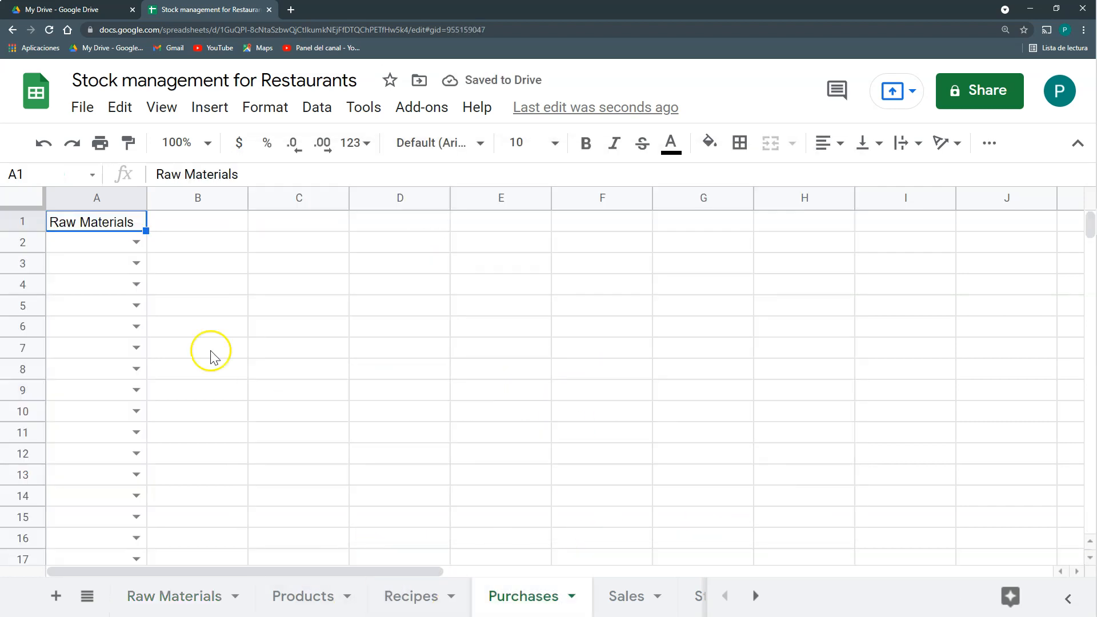
pyautogui.hotkey('ctrl', 'b')
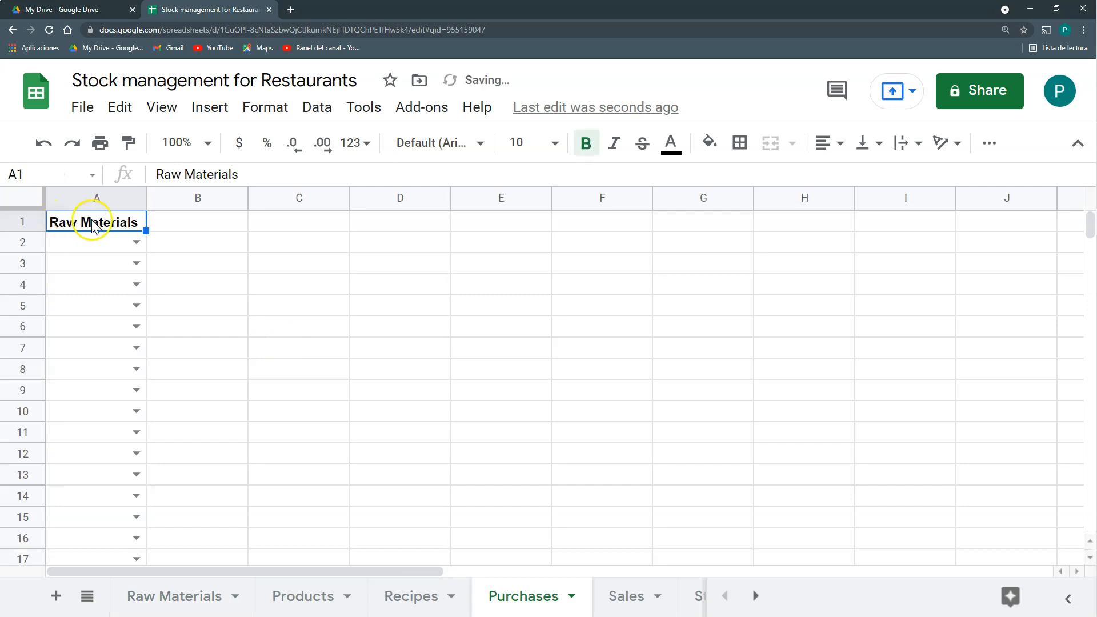
pyautogui.click(156, 221)
pyautogui.write('Qua')
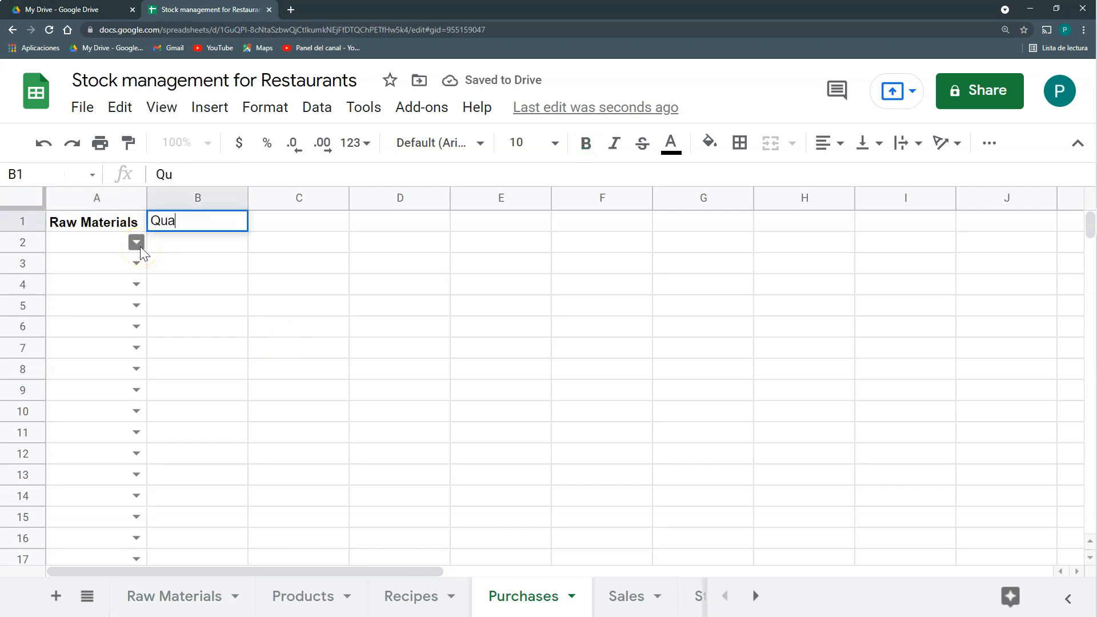
pyautogui.write('ntuity')
pyautogui.press('Tab')
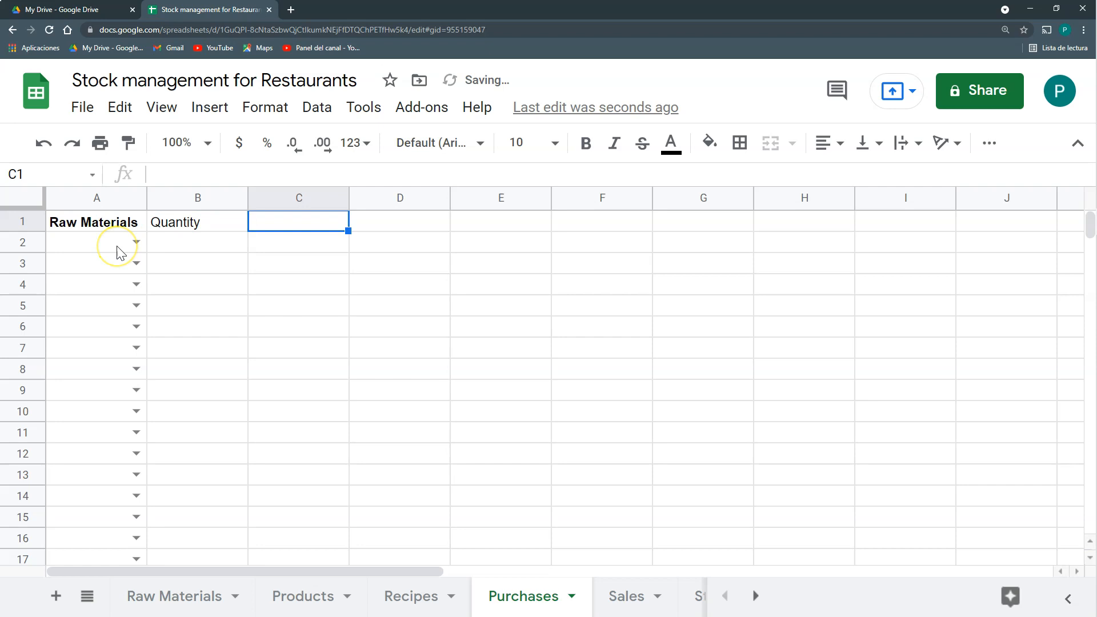
pyautogui.write('Date')
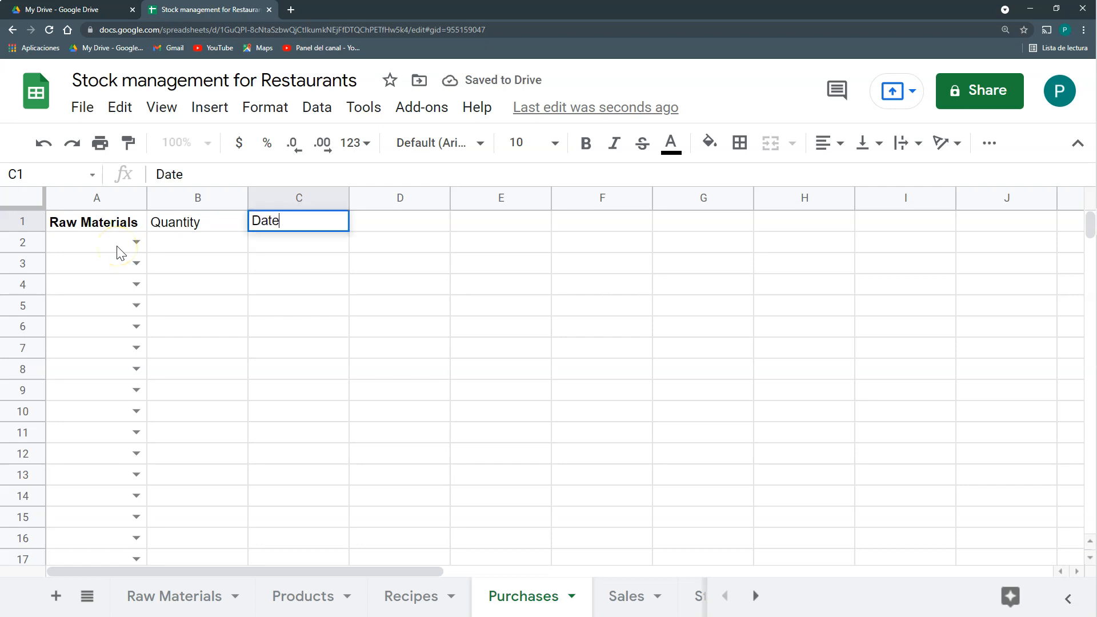
pyautogui.press('Return')
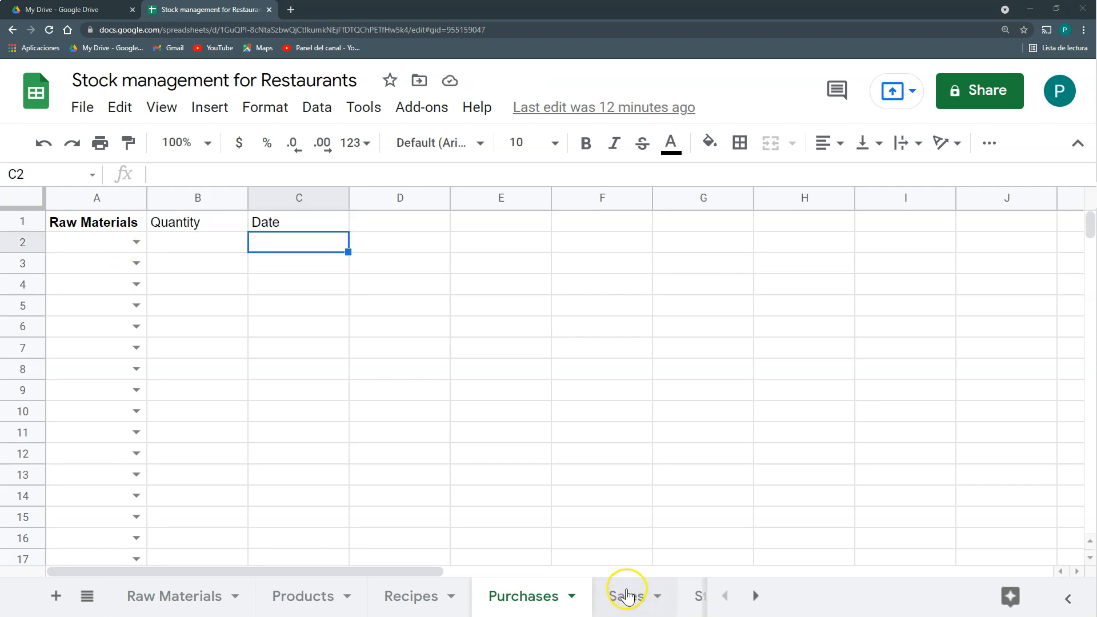
# Step: Open the data validation settings for cell A2 under the Product header on the Sales sheet
pyautogui.click(627, 596)
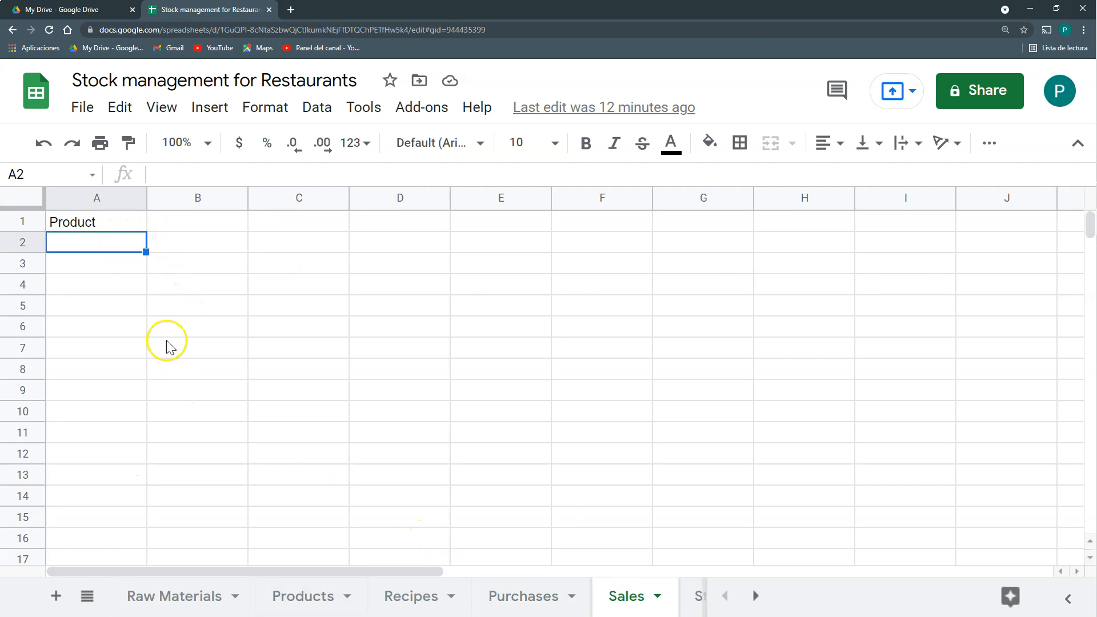
pyautogui.click(294, 598)
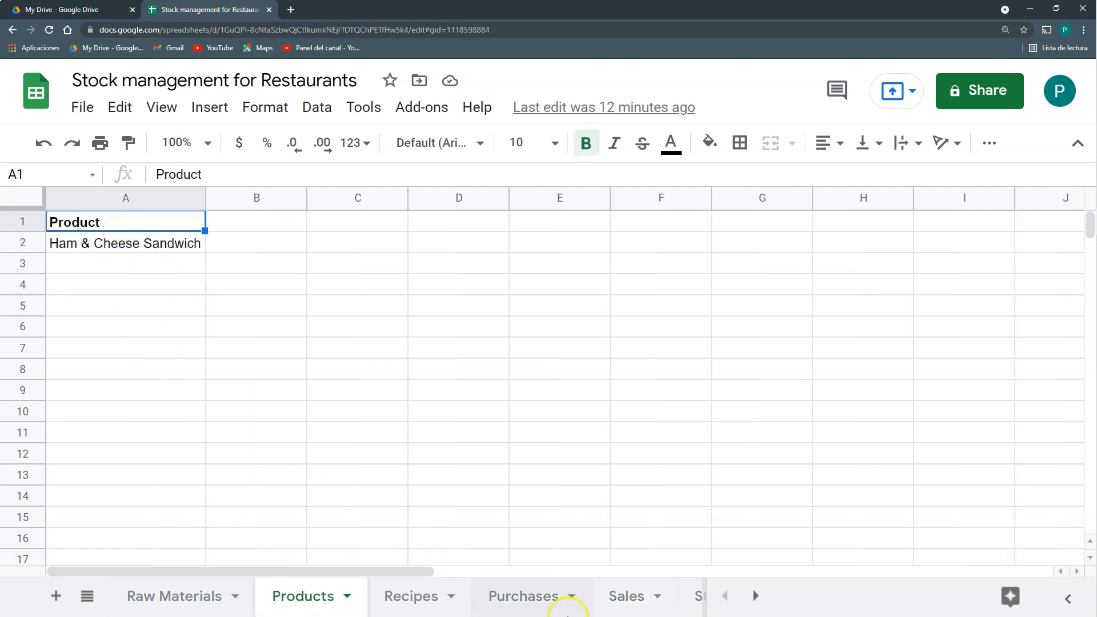
pyautogui.click(633, 598)
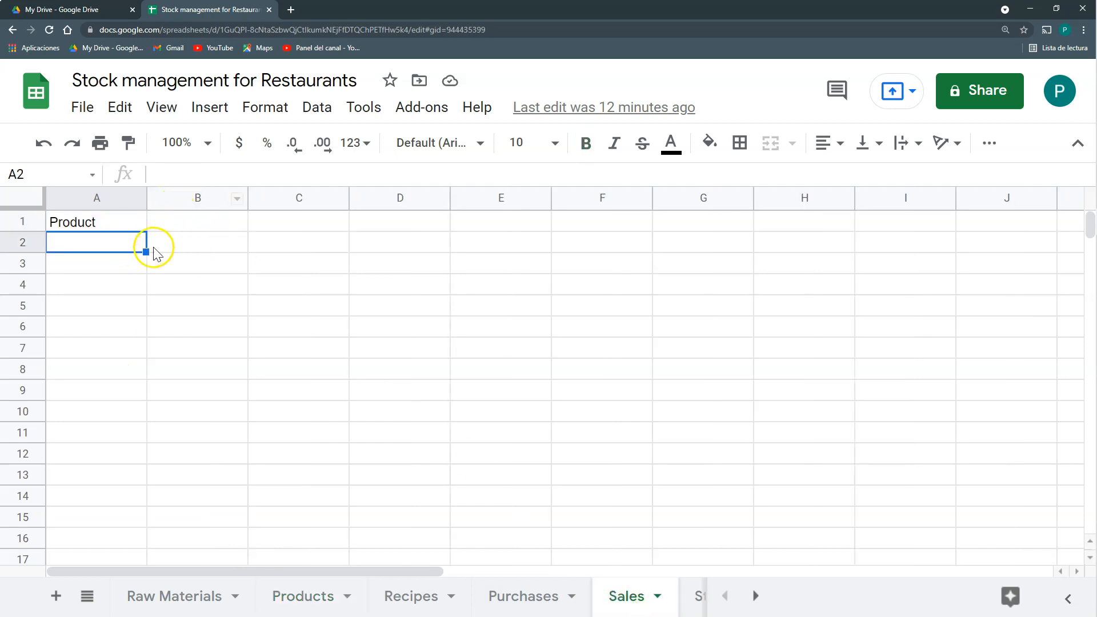
pyautogui.click(316, 108)
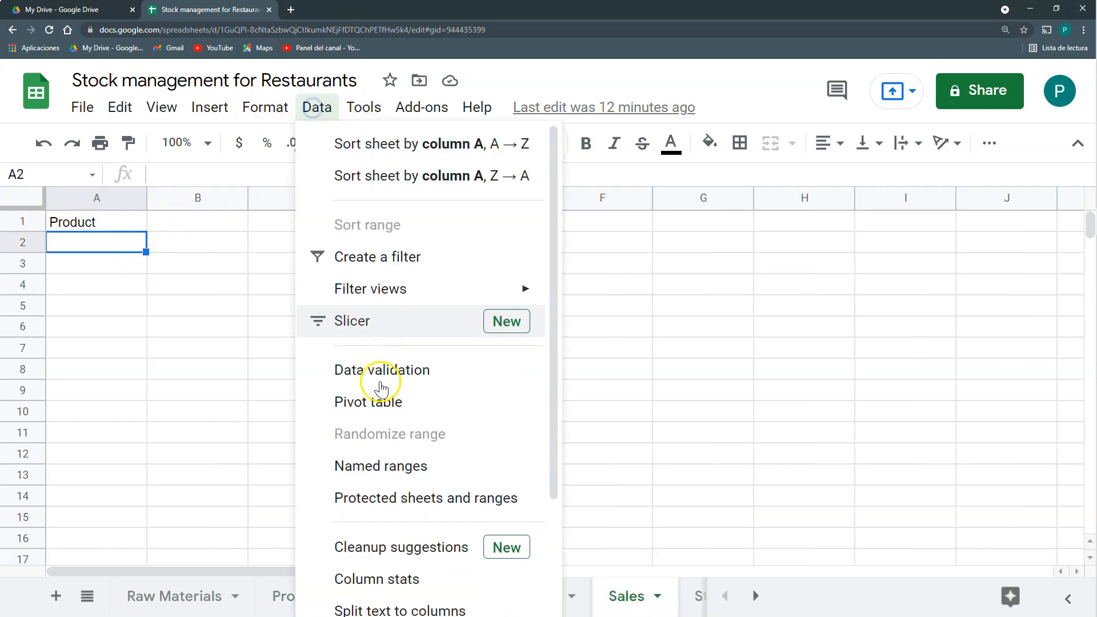
pyautogui.click(384, 369)
# Step: Use Products!A2:A as the source range for the Sales dropdown, and save the rule with invalid input rejected
pyautogui.click(723, 280)
pyautogui.click(428, 240)
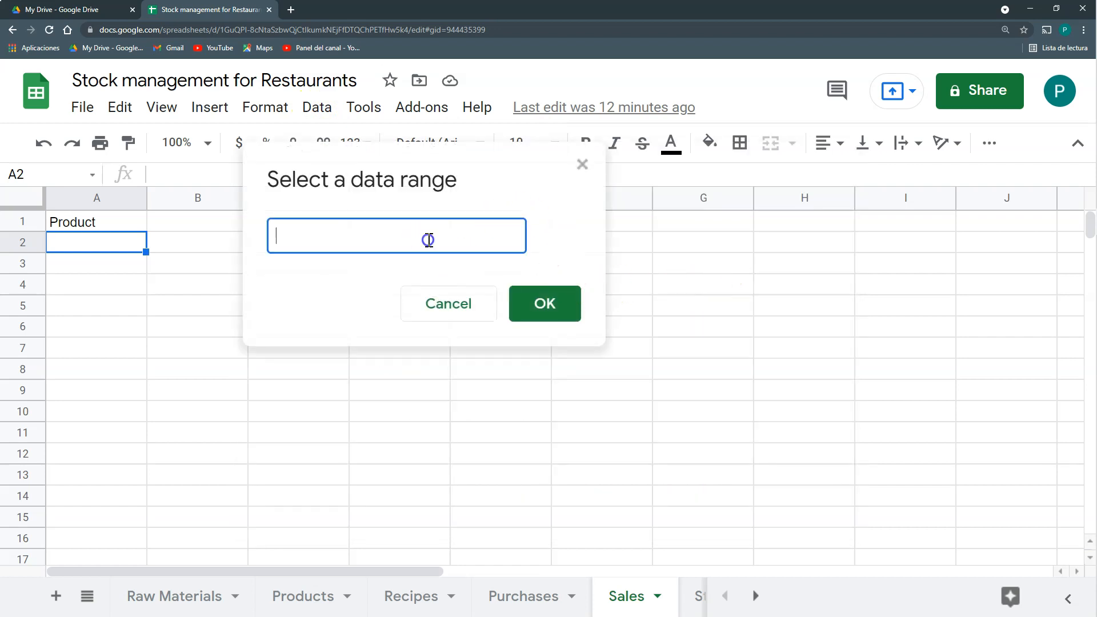
pyautogui.click(307, 596)
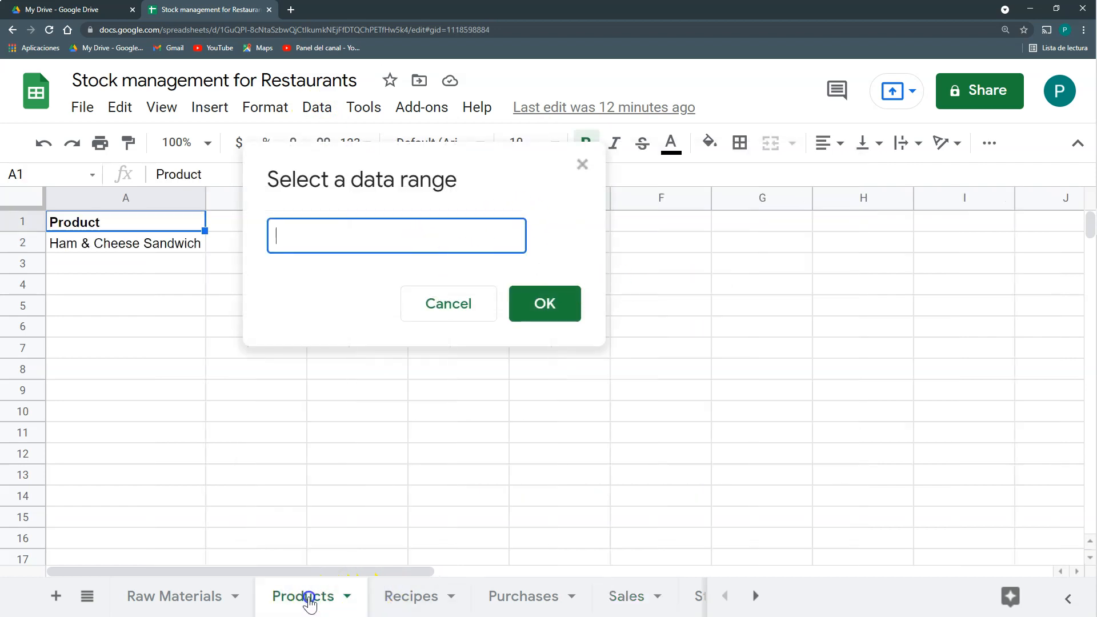
pyautogui.click(132, 245)
pyautogui.click(375, 236)
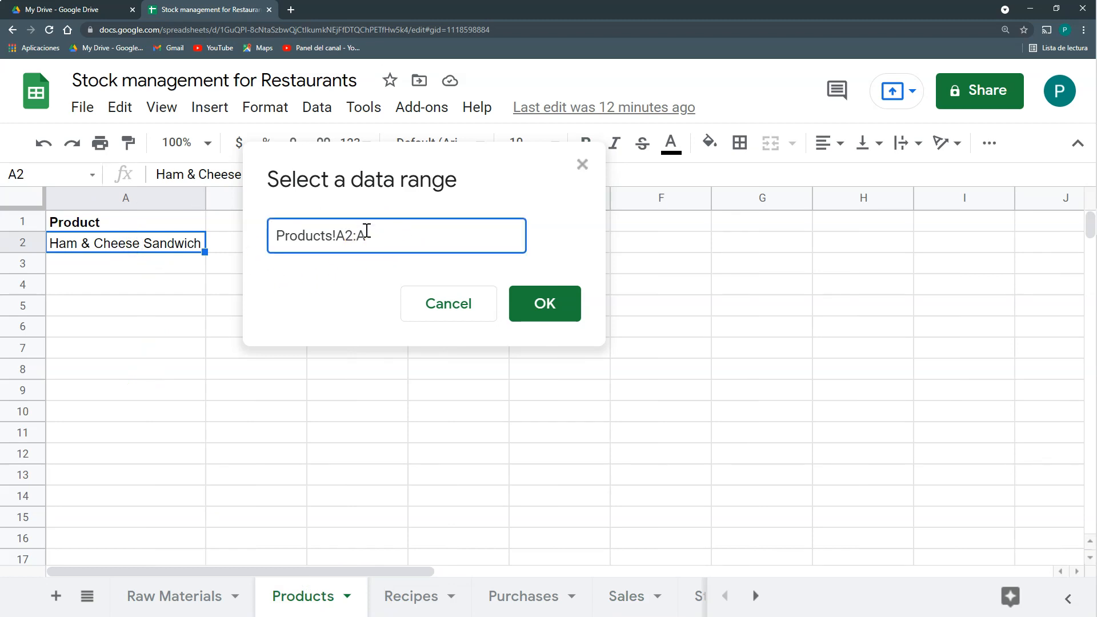
pyautogui.click(545, 304)
pyautogui.click(544, 384)
pyautogui.click(792, 502)
pyautogui.click(244, 221)
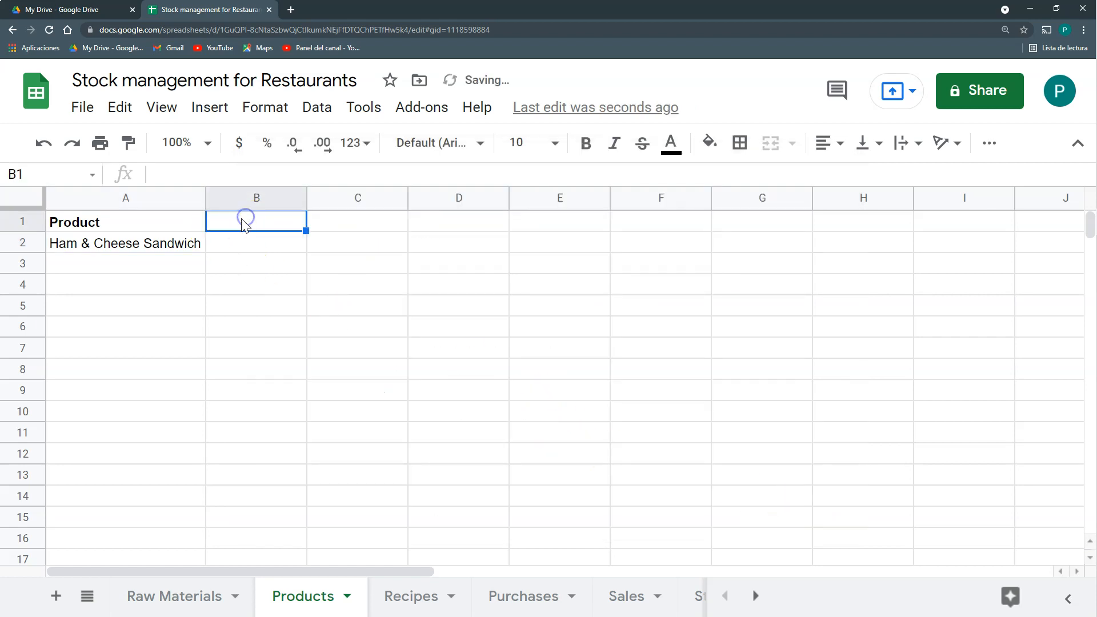
pyautogui.write('Date')
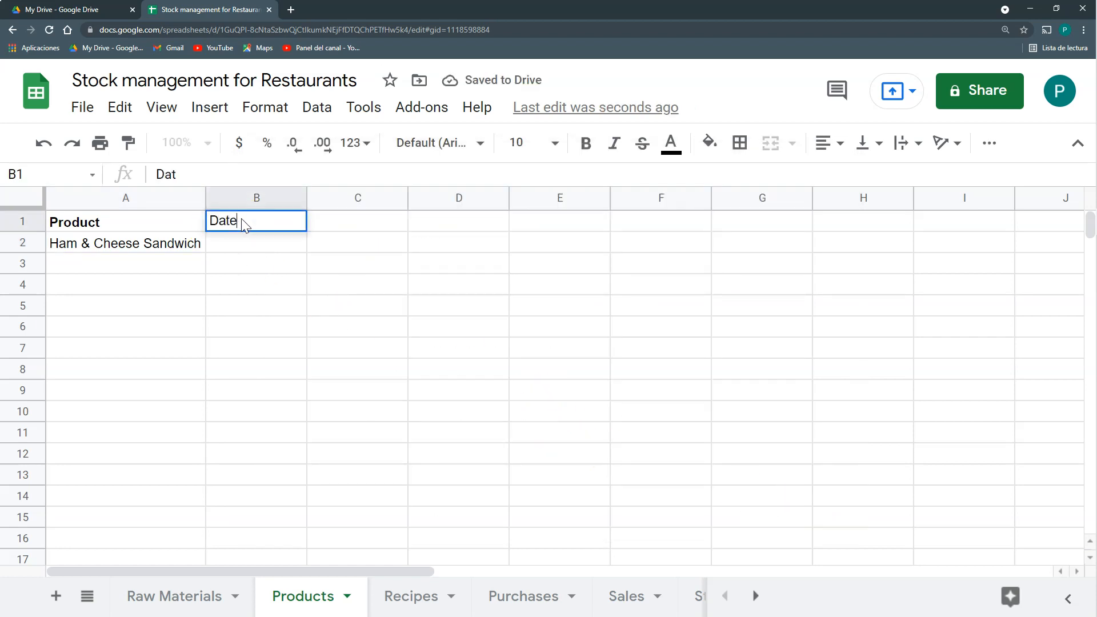
pyautogui.press('Tab')
pyautogui.write('Qu')
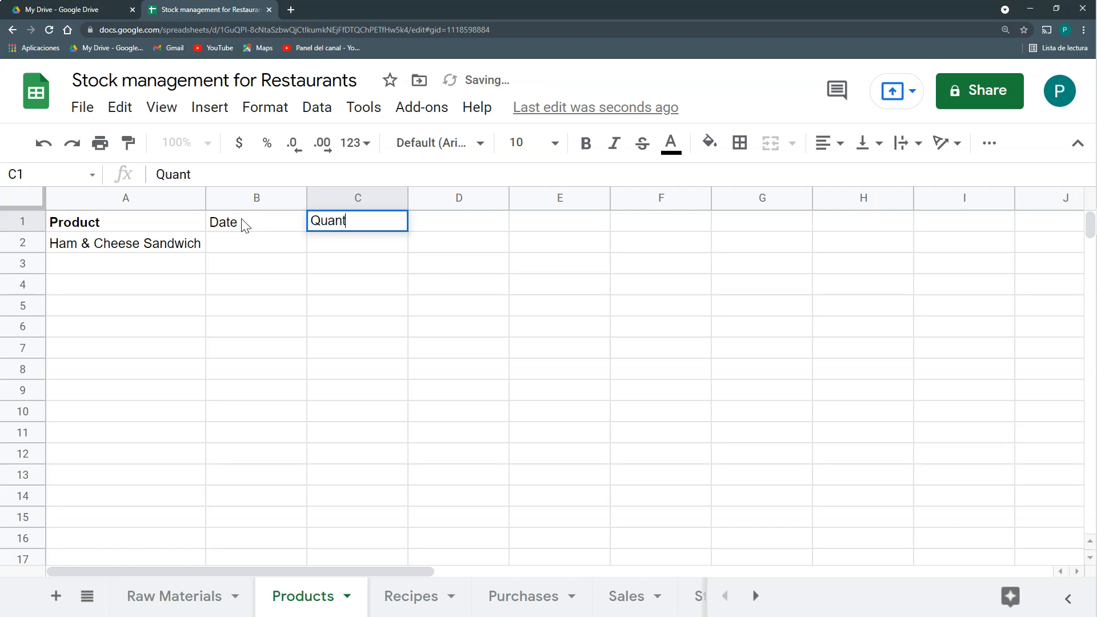
pyautogui.press('Escape')
pyautogui.click(245, 222)
pyautogui.press('Delete')
# Step: Add the headers Quantity in B1 and Date in C1 on the Products sheet, and make both bold
pyautogui.write('Qu')
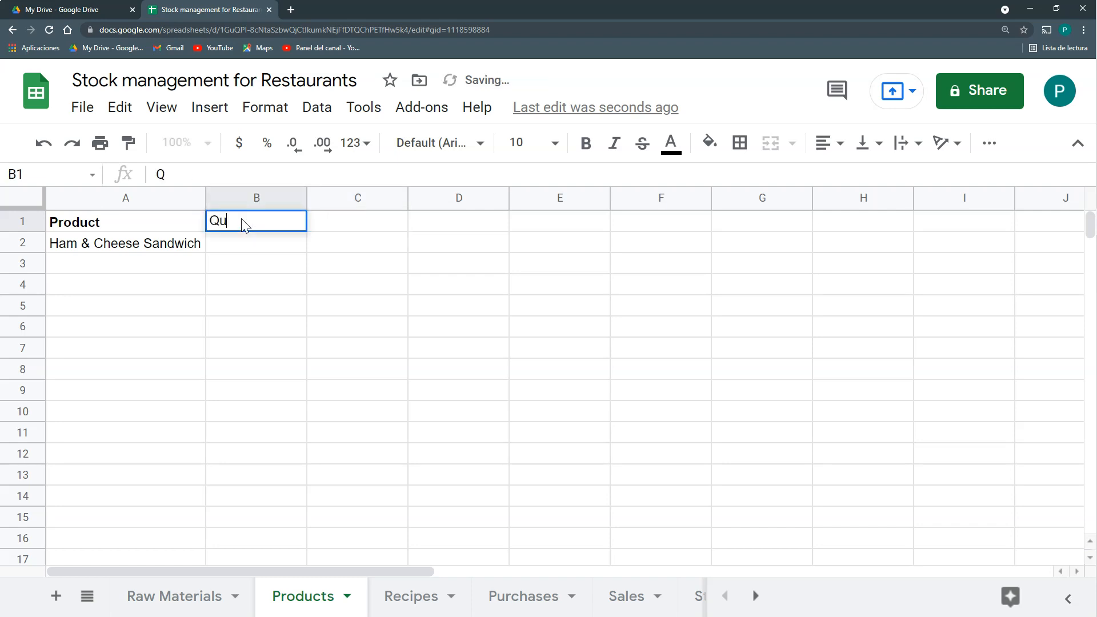
pyautogui.write('antity')
pyautogui.press('Tab')
pyautogui.write('SDate')
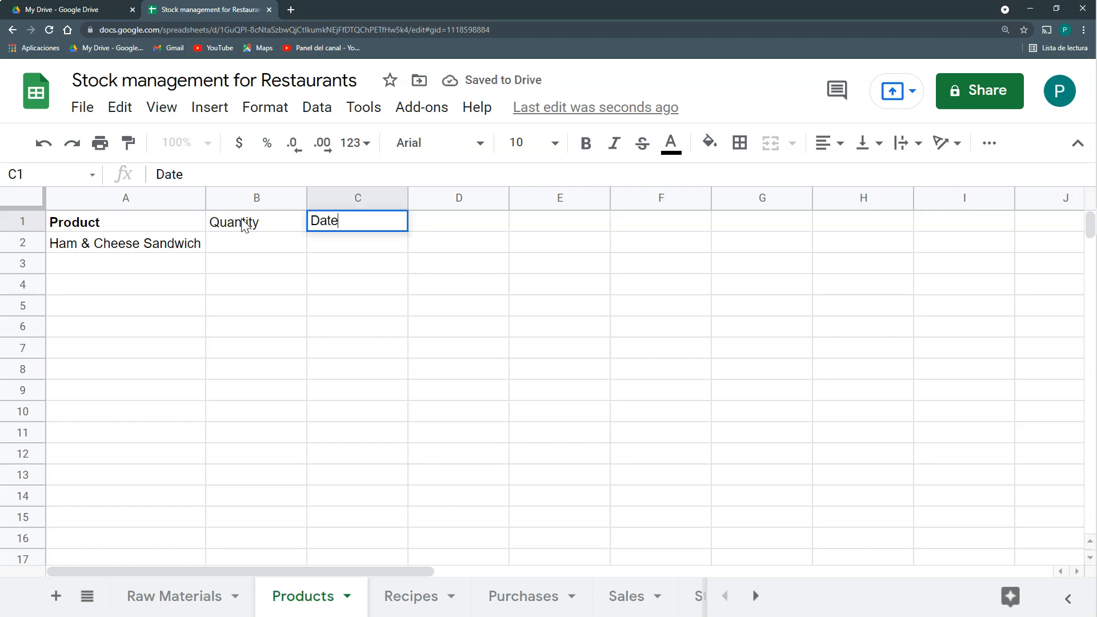
pyautogui.press('Return')
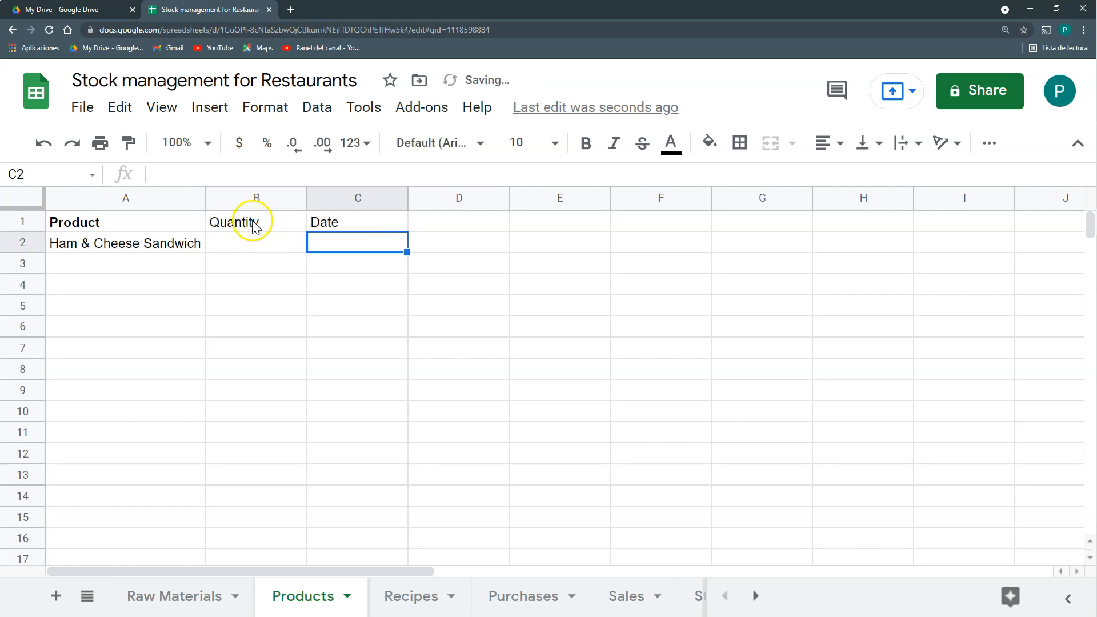
pyautogui.click(301, 222)
pyautogui.moveTo(314, 222); pyautogui.dragTo(322, 225)
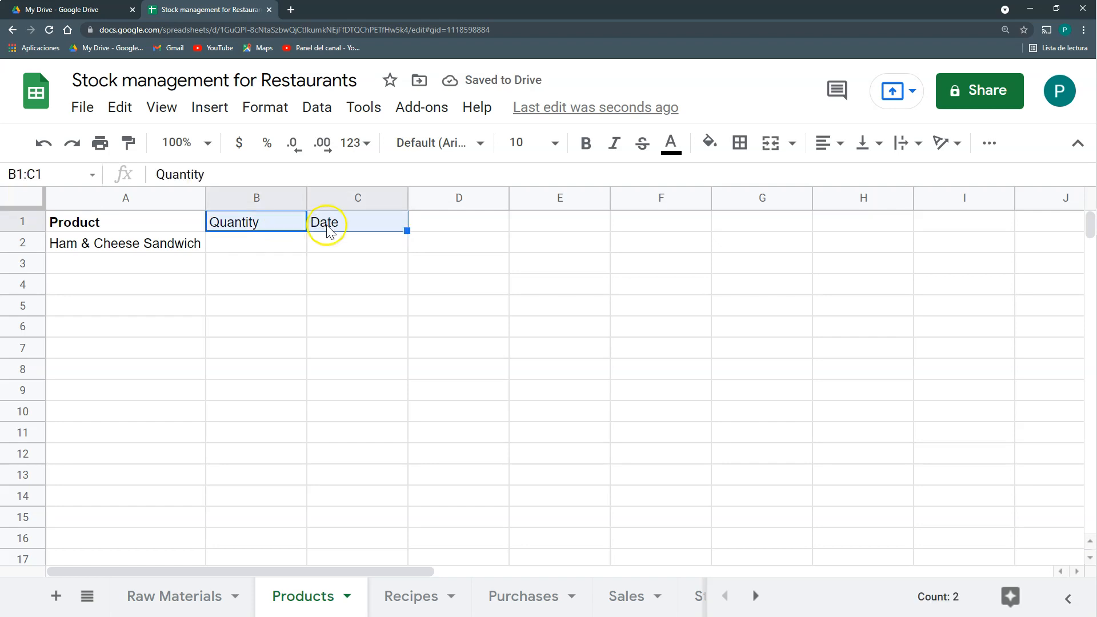
# Step: Select cell A2 on the Recipes sheet, and review the entries on the Products and Raw Materials sheets
pyautogui.click(404, 597)
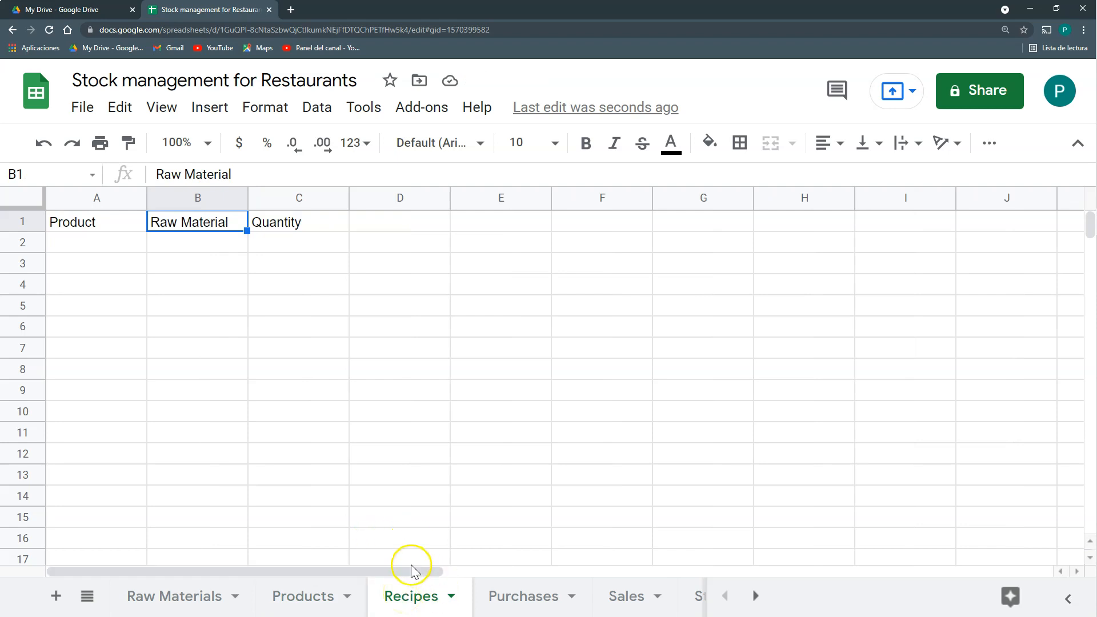
pyautogui.click(123, 239)
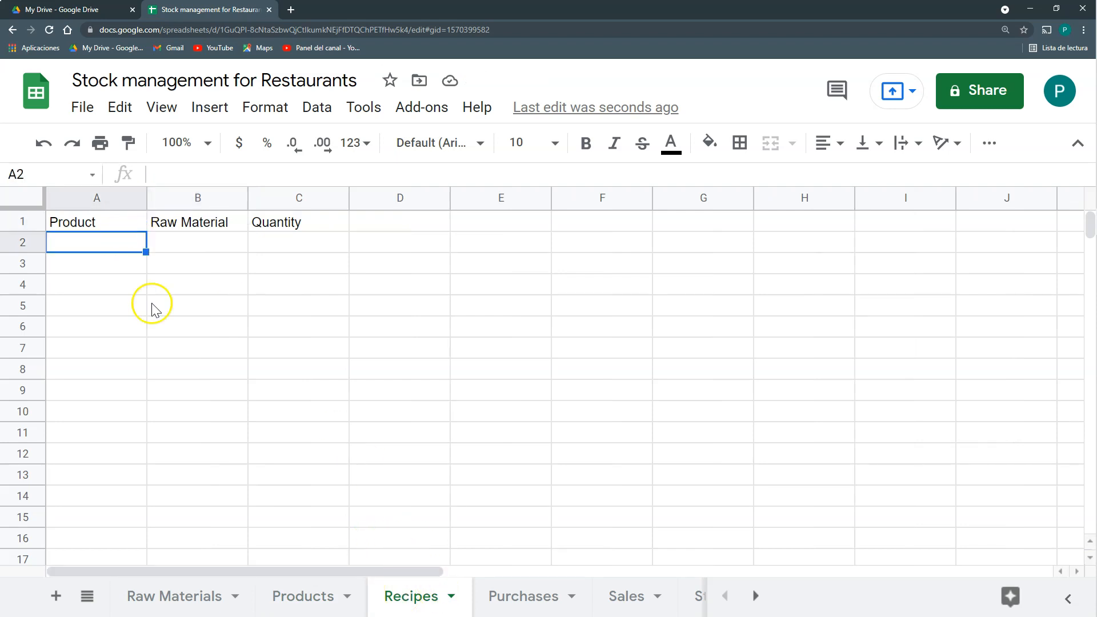
pyautogui.click(222, 591)
pyautogui.click(306, 598)
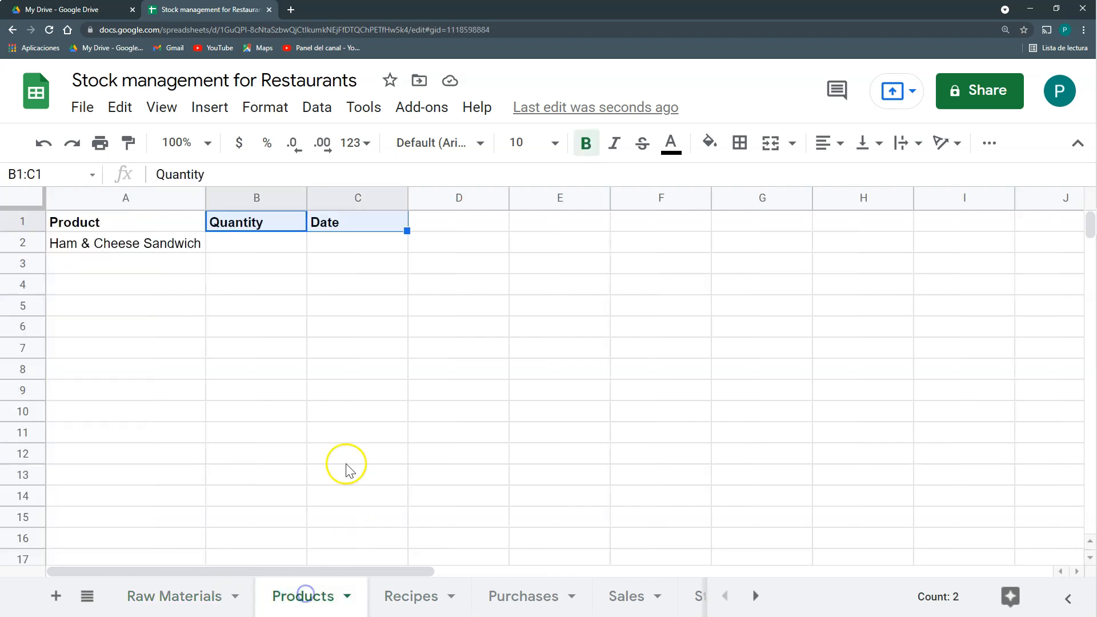
pyautogui.click(203, 599)
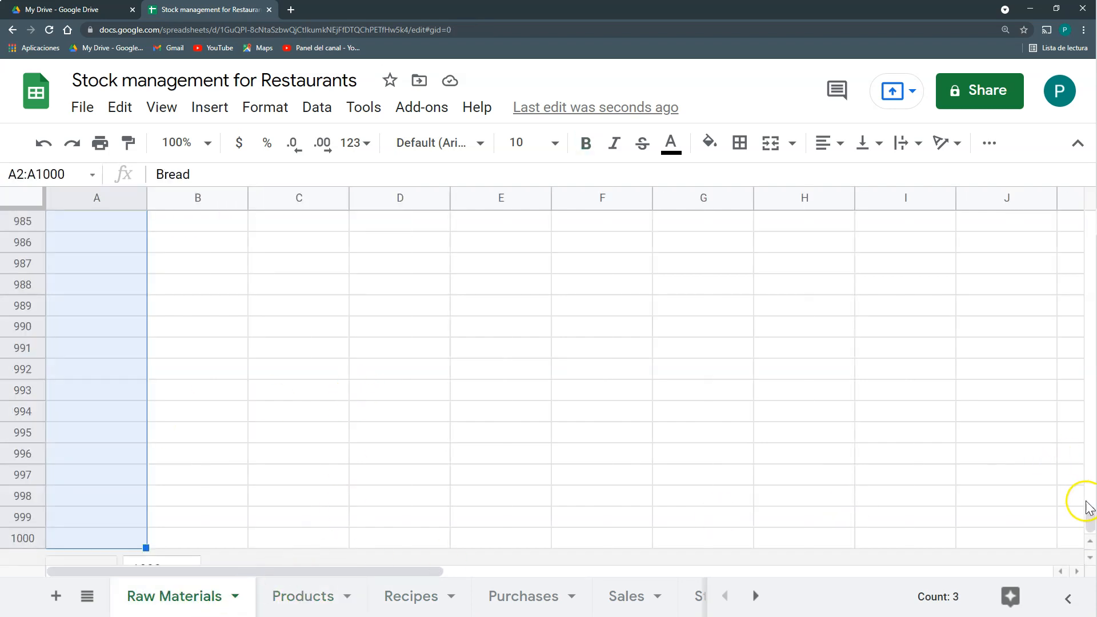
pyautogui.moveTo(1089, 518); pyautogui.dragTo(1090, 222)
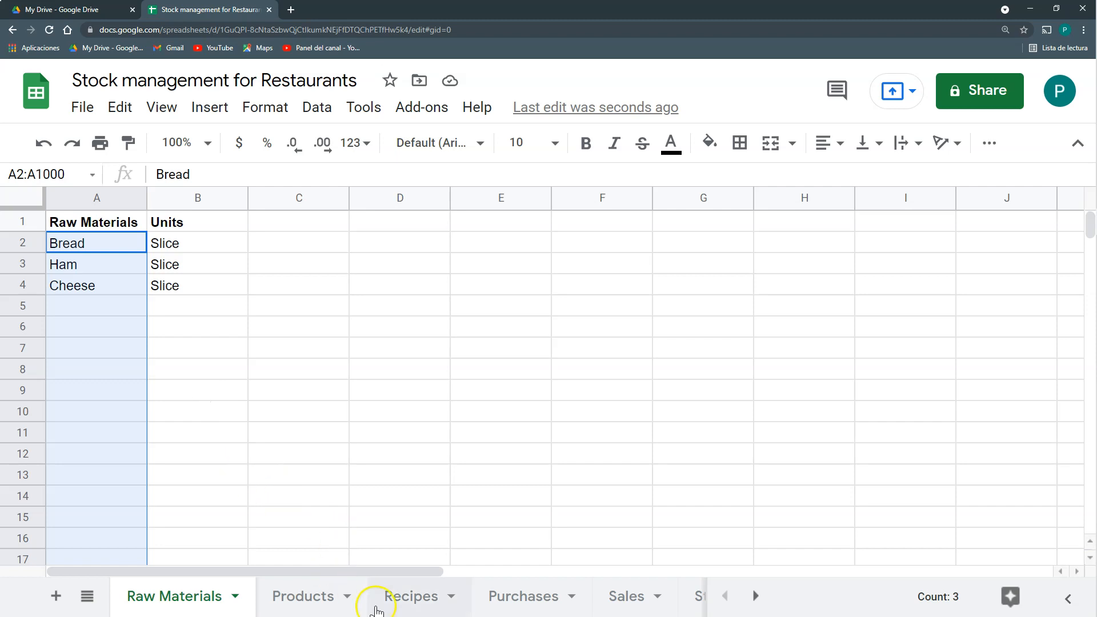
# Step: Open the data validation settings for cells A2 to A1000 under the Product header on the Recipes sheet
pyautogui.click(394, 604)
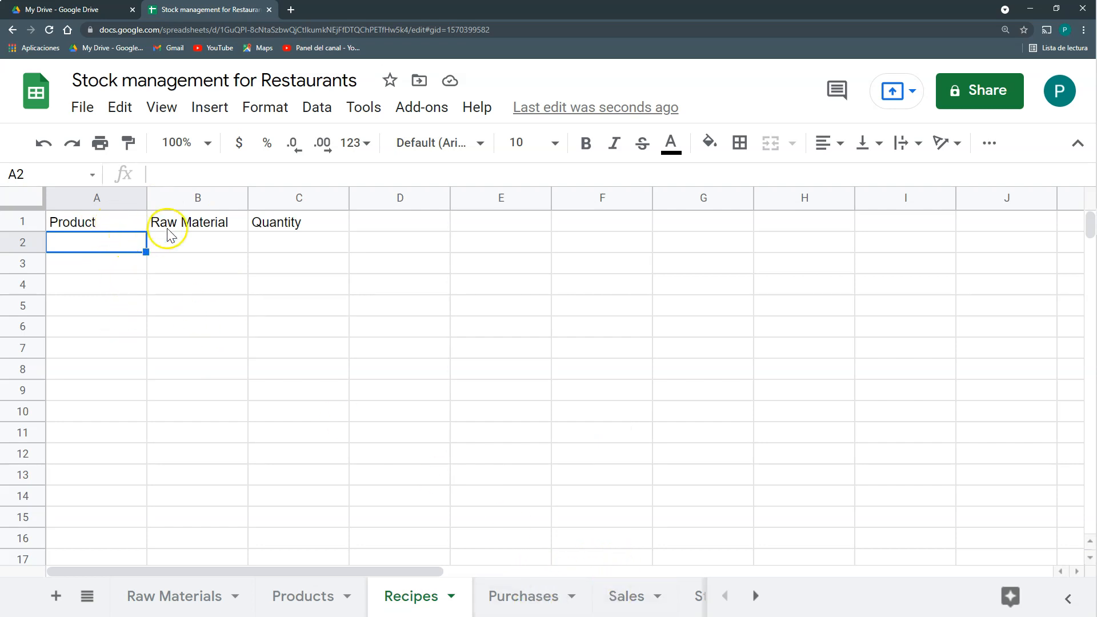
pyautogui.hotkey('ctrl', 'shift', 'Down')
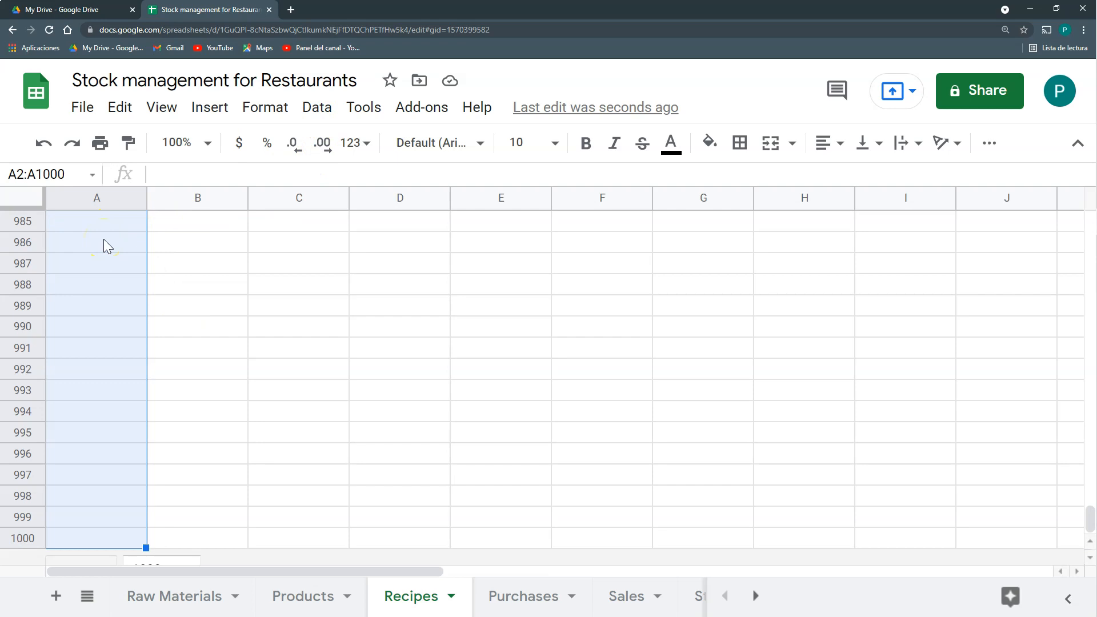
pyautogui.click(309, 110)
pyautogui.click(406, 460)
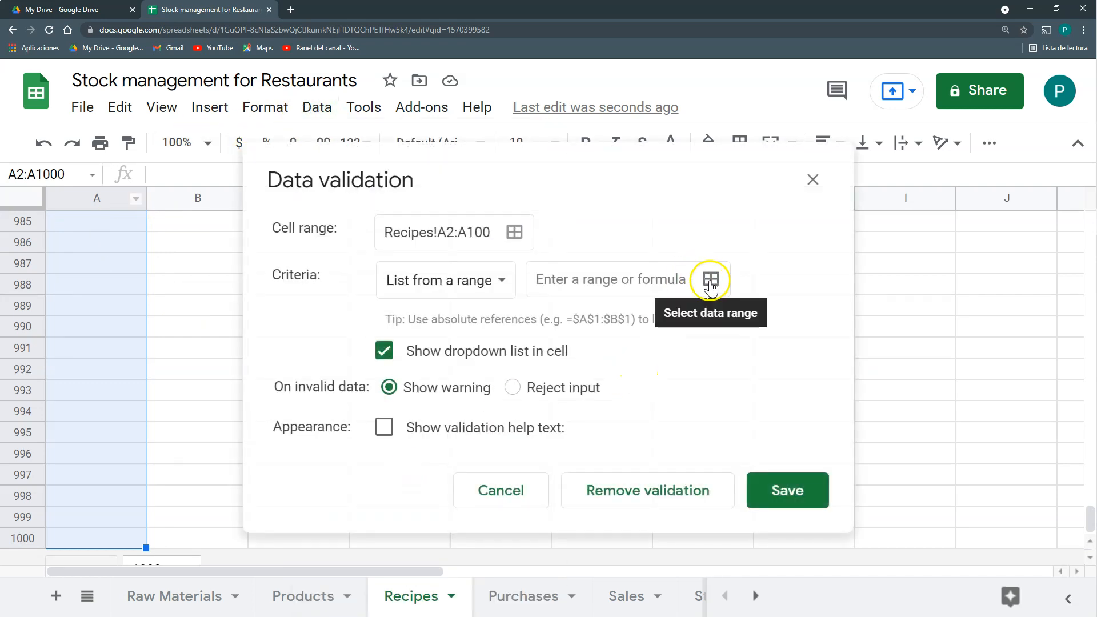
# Step: Use Products!A2:A as the source range for the Recipes product dropdown, and save the rule with invalid input rejected
pyautogui.click(710, 279)
pyautogui.click(305, 596)
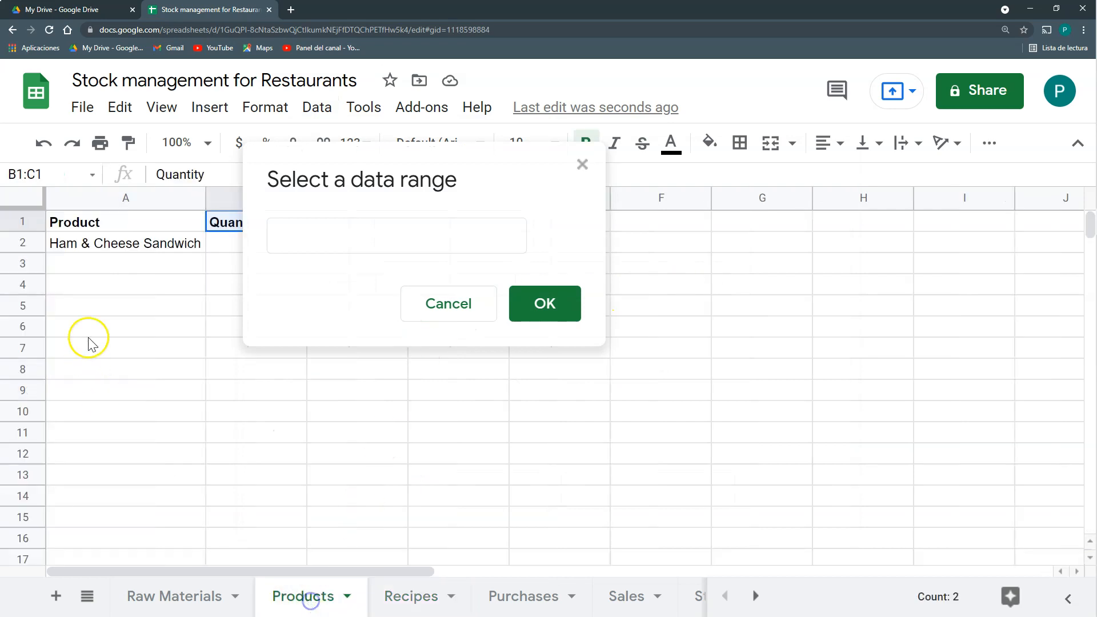
pyautogui.click(103, 247)
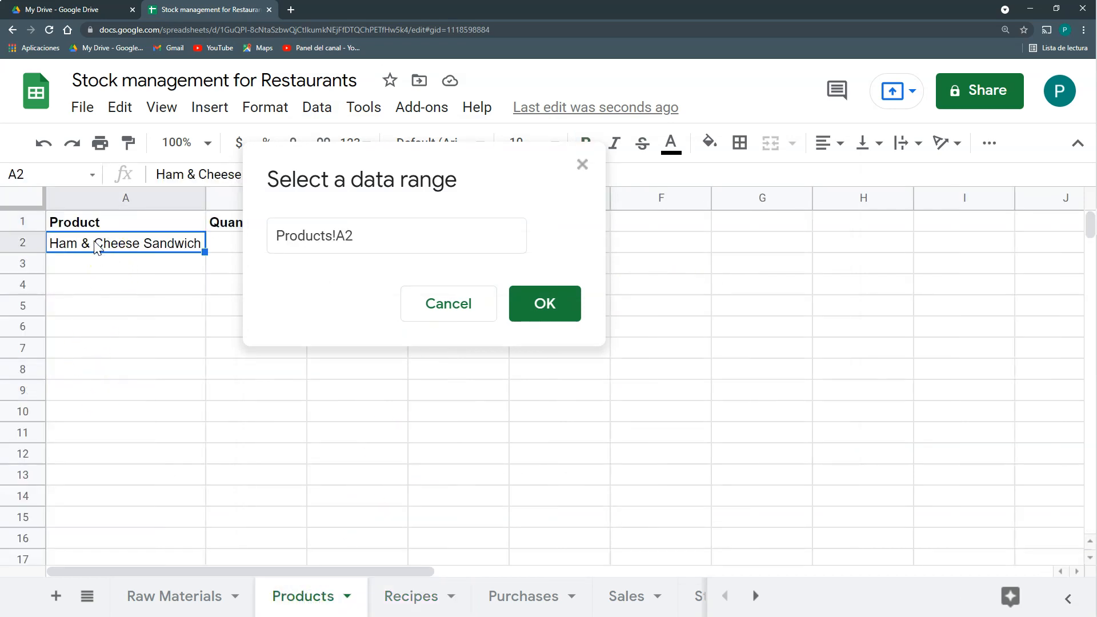
pyautogui.click(366, 240)
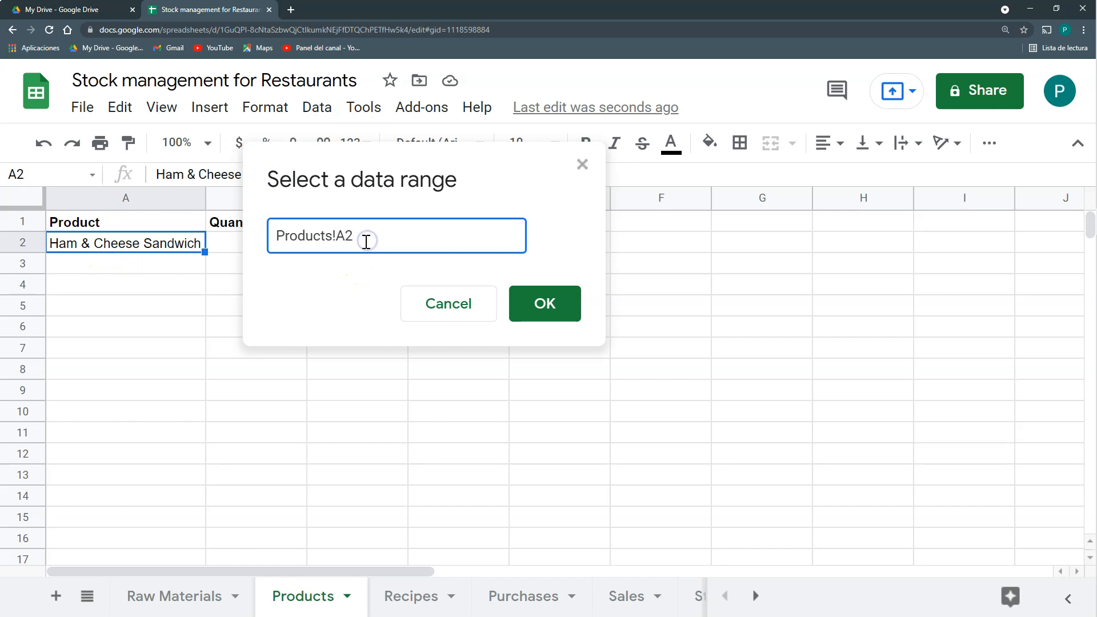
pyautogui.click(553, 310)
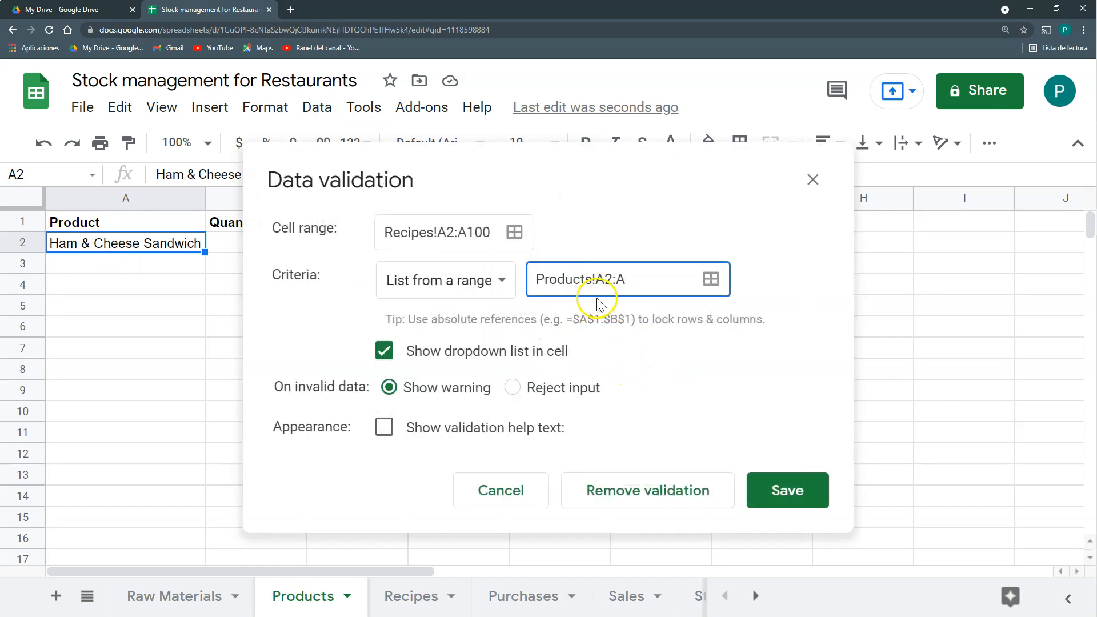
pyautogui.click(523, 388)
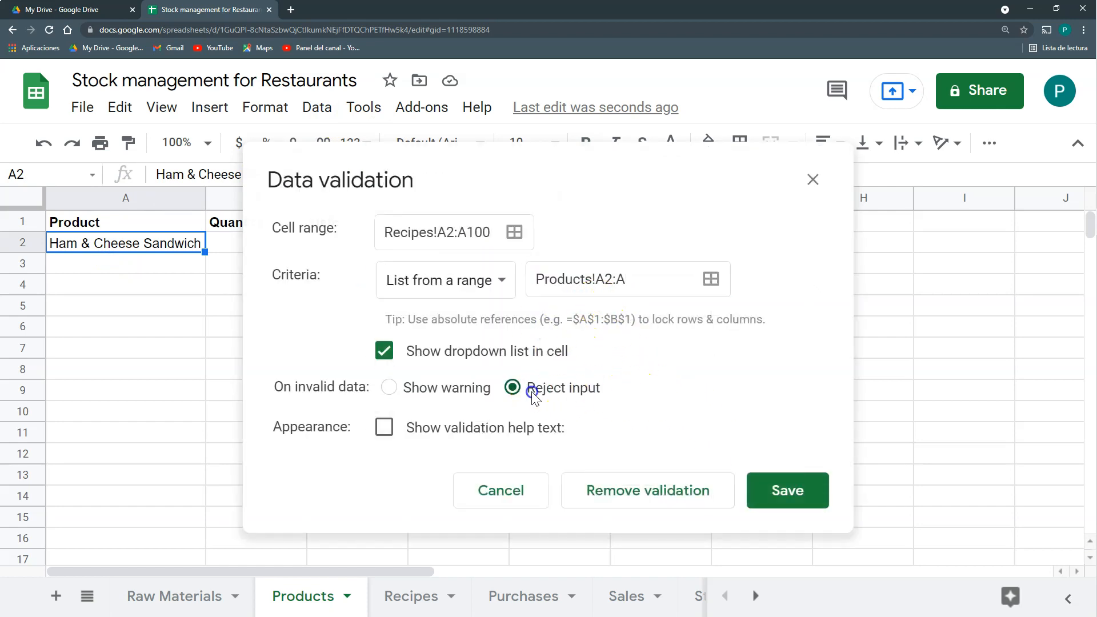
pyautogui.click(791, 492)
# Step: Open the data validation settings for cell B2 under the Raw Material header on the Recipes sheet
pyautogui.click(166, 261)
pyautogui.hotkey('ctrl', 'Up')
pyautogui.press('Down')
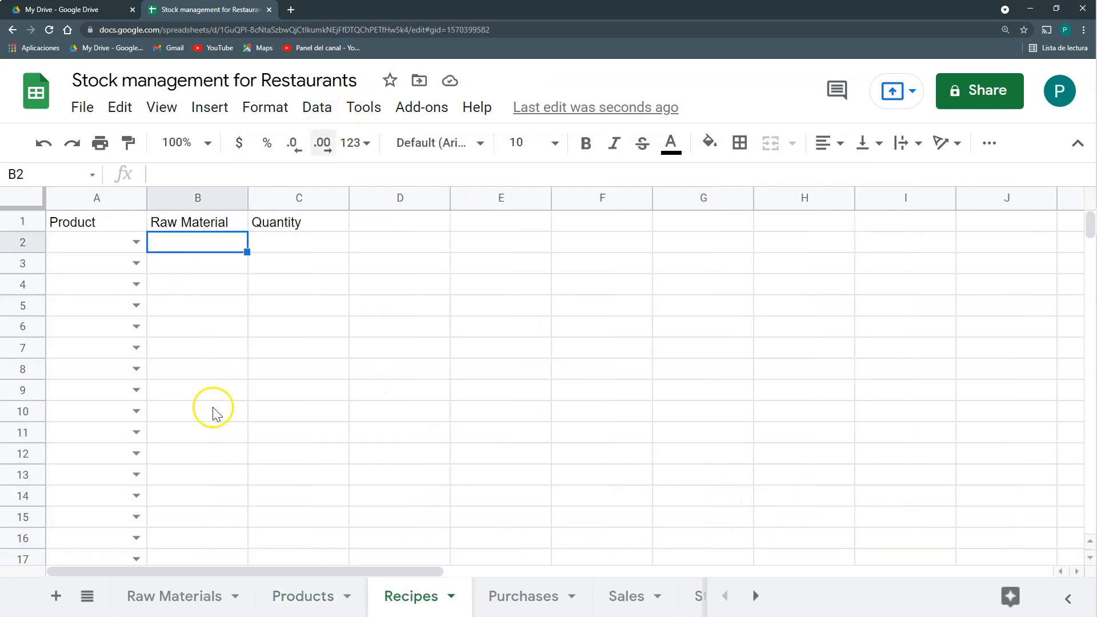
pyautogui.click(304, 109)
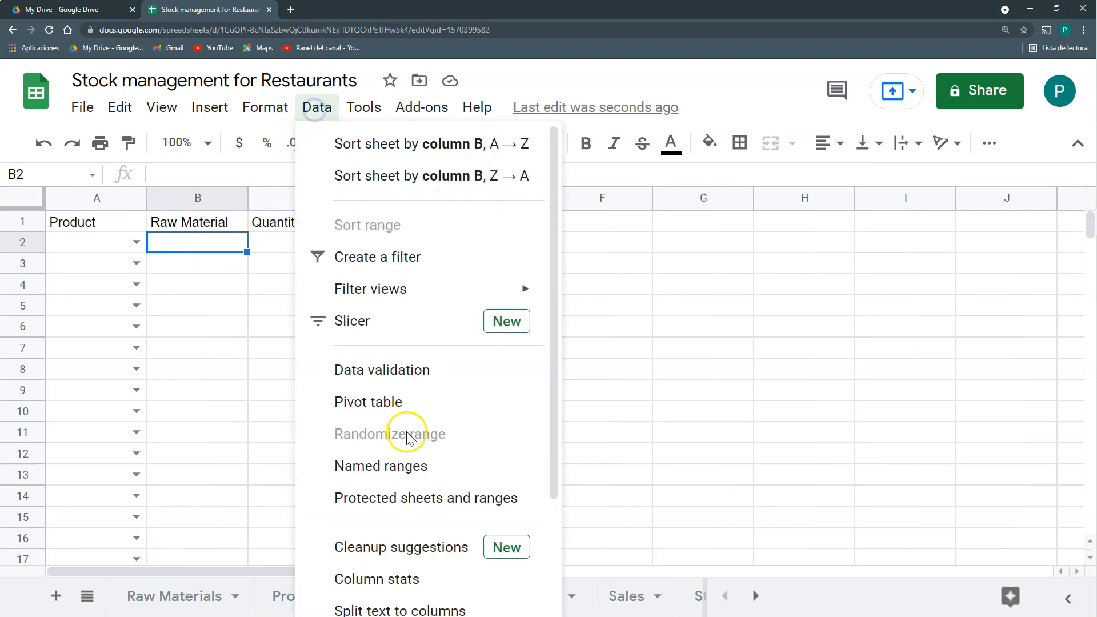
pyautogui.click(398, 364)
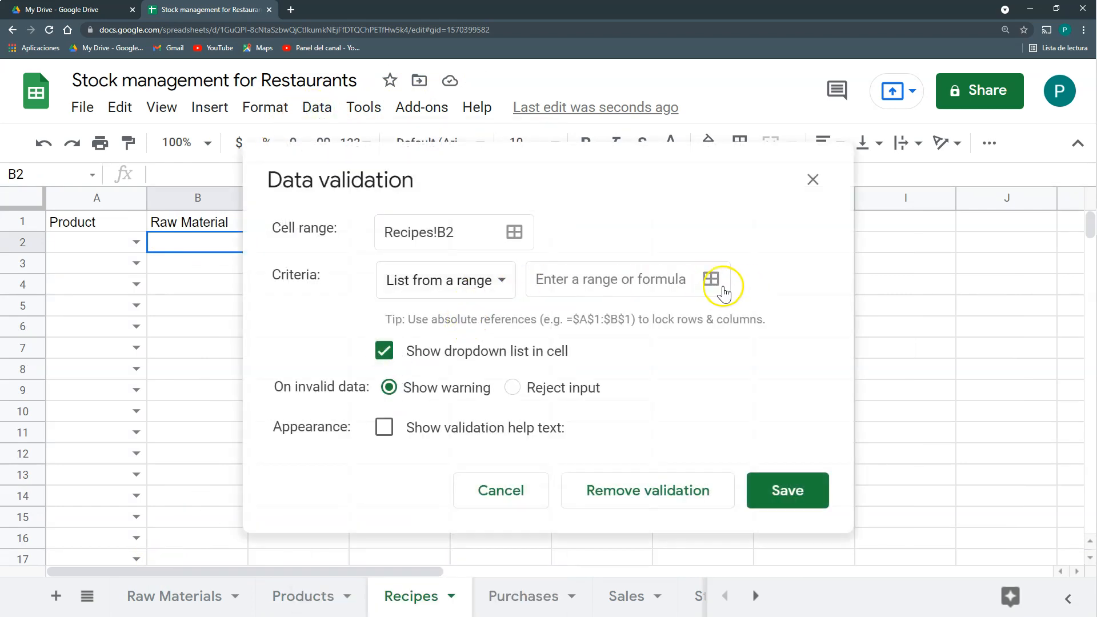
# Step: Use 'Raw Materials'!A2:A as the source range for the Recipes raw material dropdown, and save the rule with invalid input rejected
pyautogui.click(712, 281)
pyautogui.click(466, 241)
pyautogui.click(190, 599)
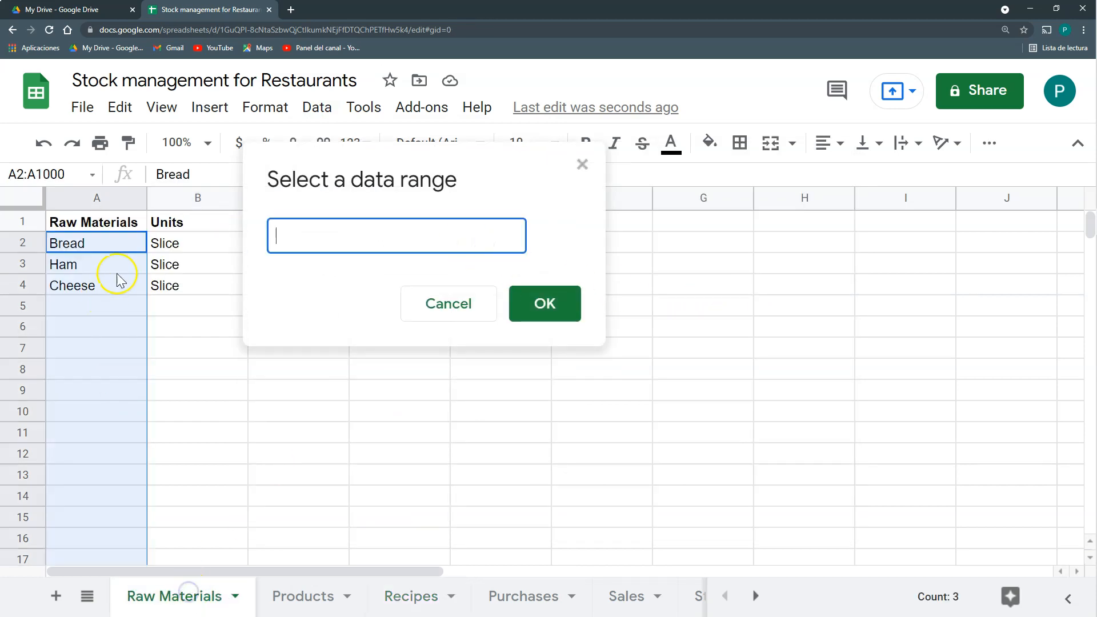
pyautogui.click(106, 245)
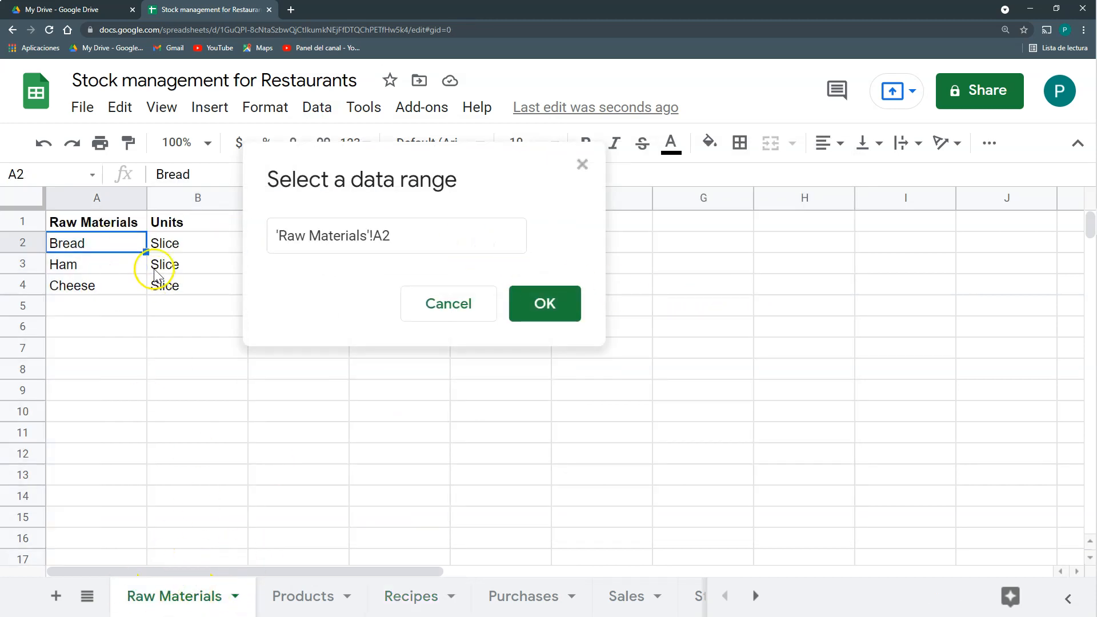
pyautogui.click(419, 243)
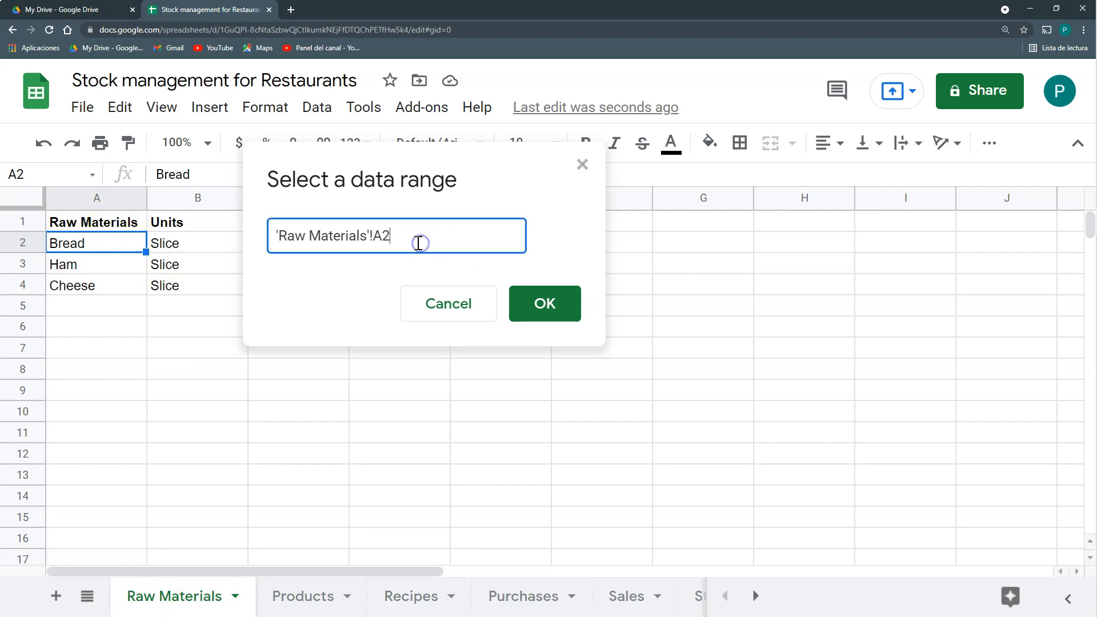
pyautogui.write(':A')
pyautogui.click(544, 303)
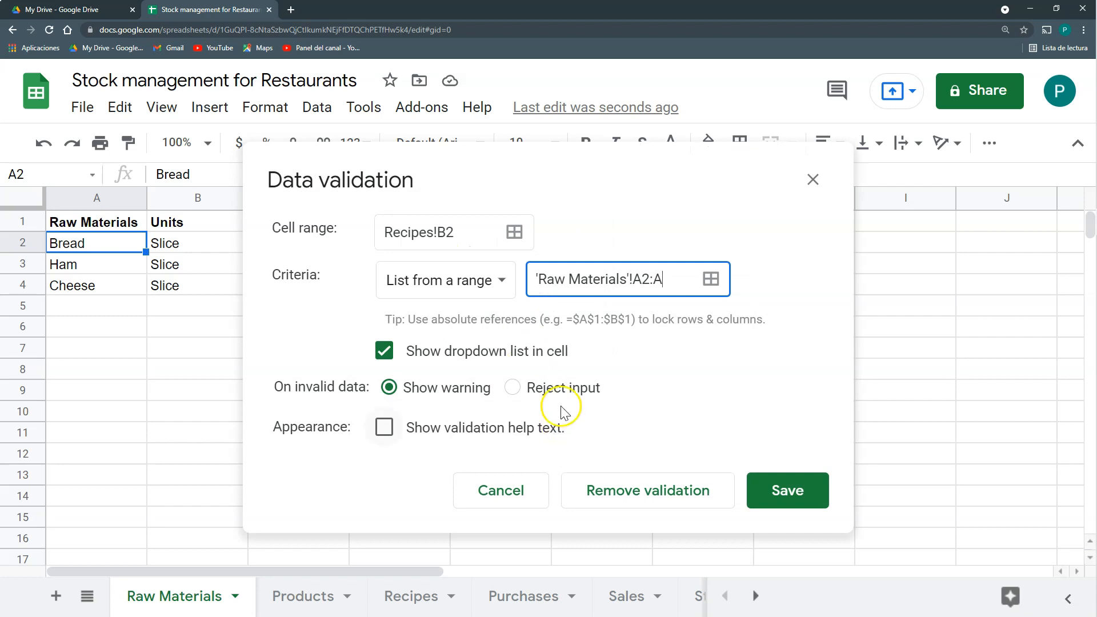
pyautogui.click(552, 389)
pyautogui.click(785, 490)
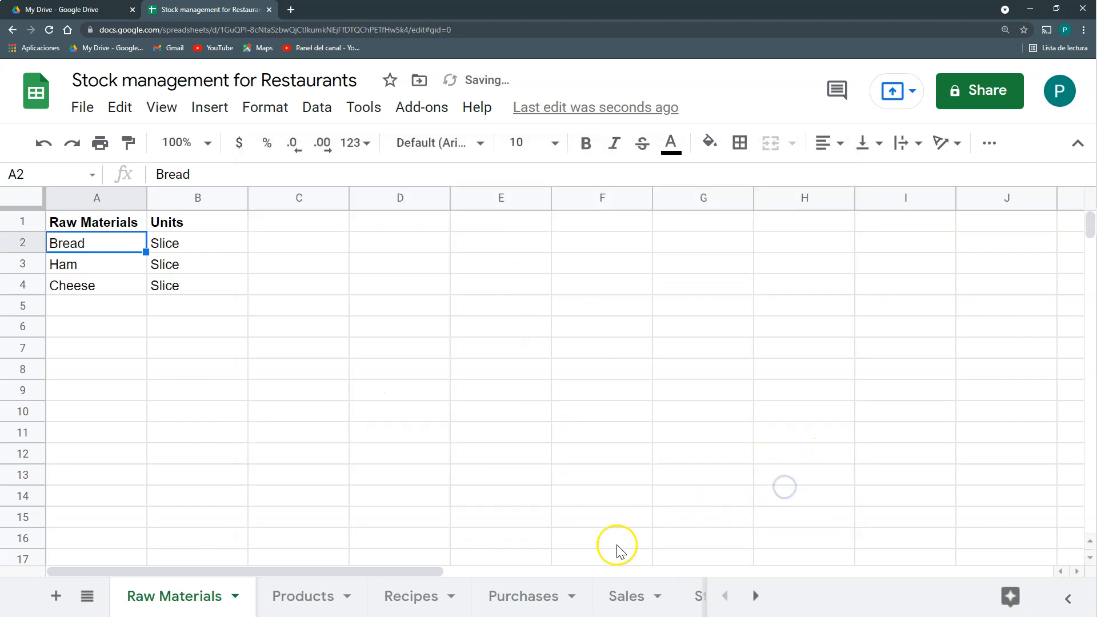
# Step: On the Sales sheet, copy the product dropdown from A2 down the column to A1000
pyautogui.click(625, 609)
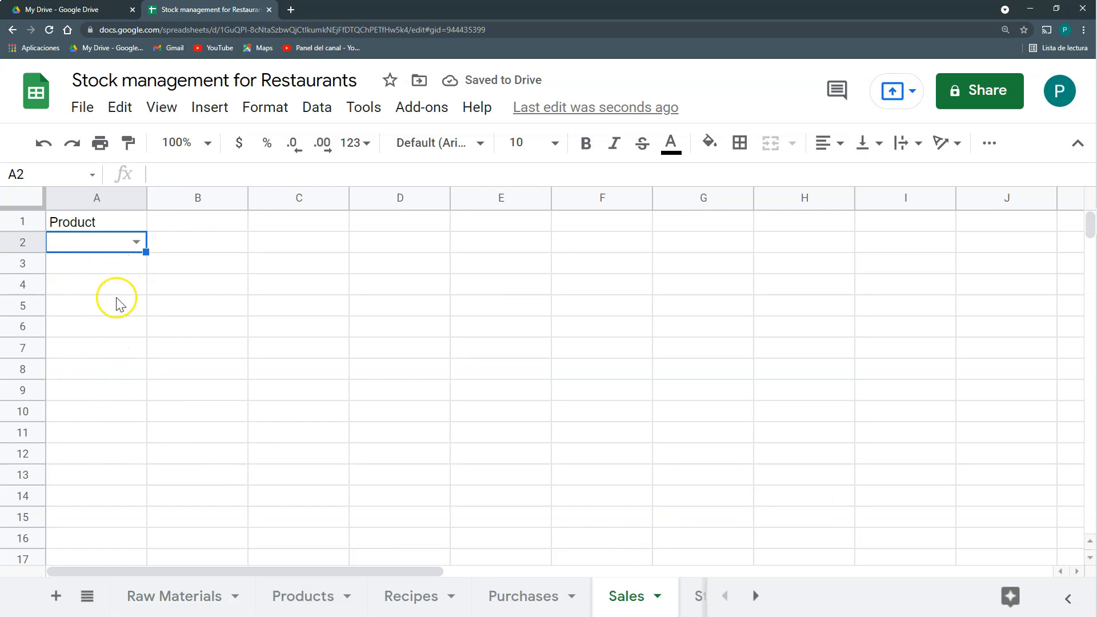
pyautogui.click(105, 246)
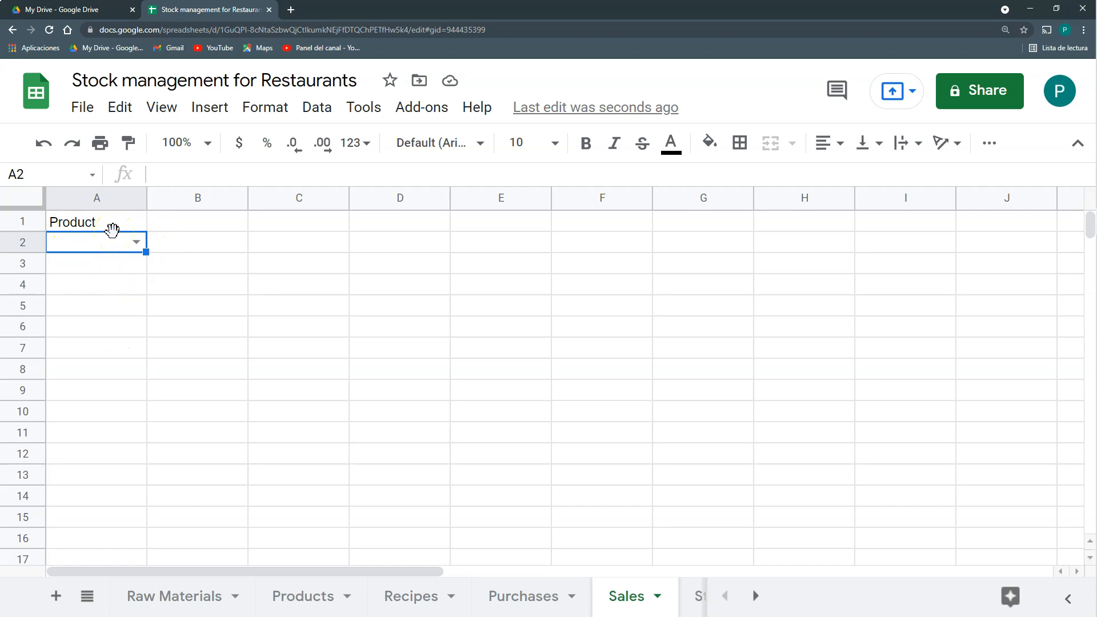
pyautogui.hotkey('ctrl', 'shift', 'Down')
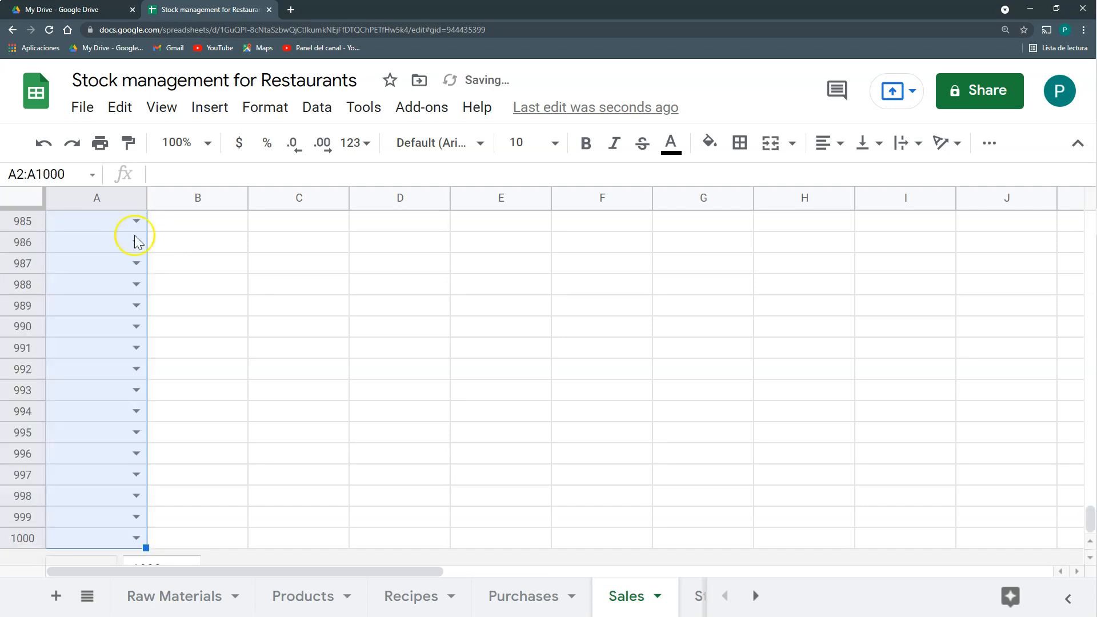
# Step: Add the headers Quantity in B1 and Date in C1 on the Sales sheet
pyautogui.click(169, 286)
pyautogui.hotkey('ctrl', 'Up')
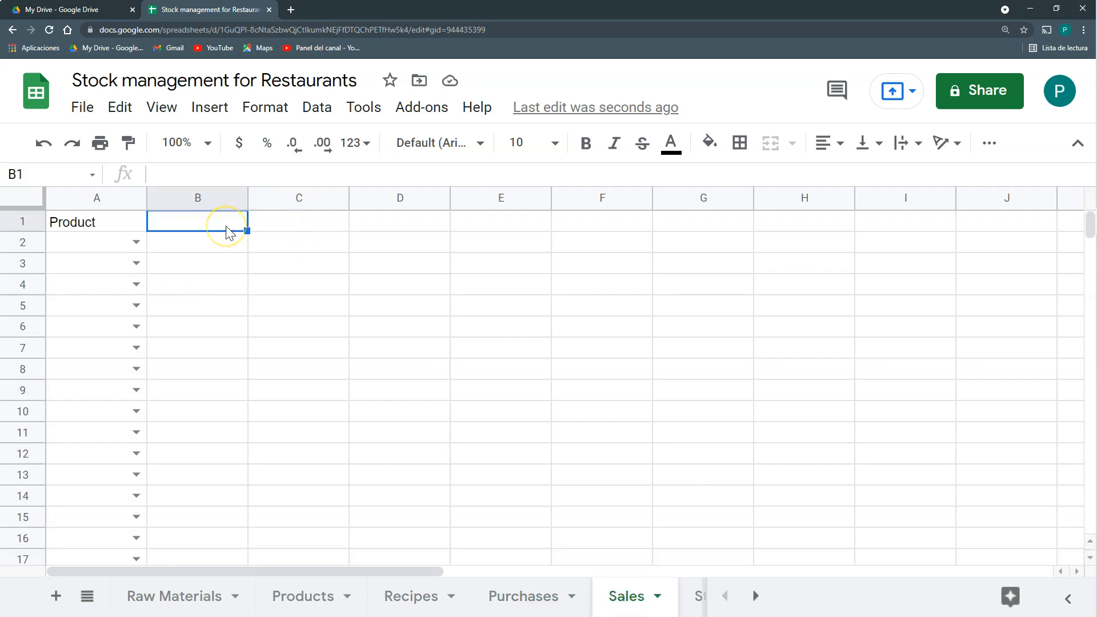
pyautogui.write('Quant')
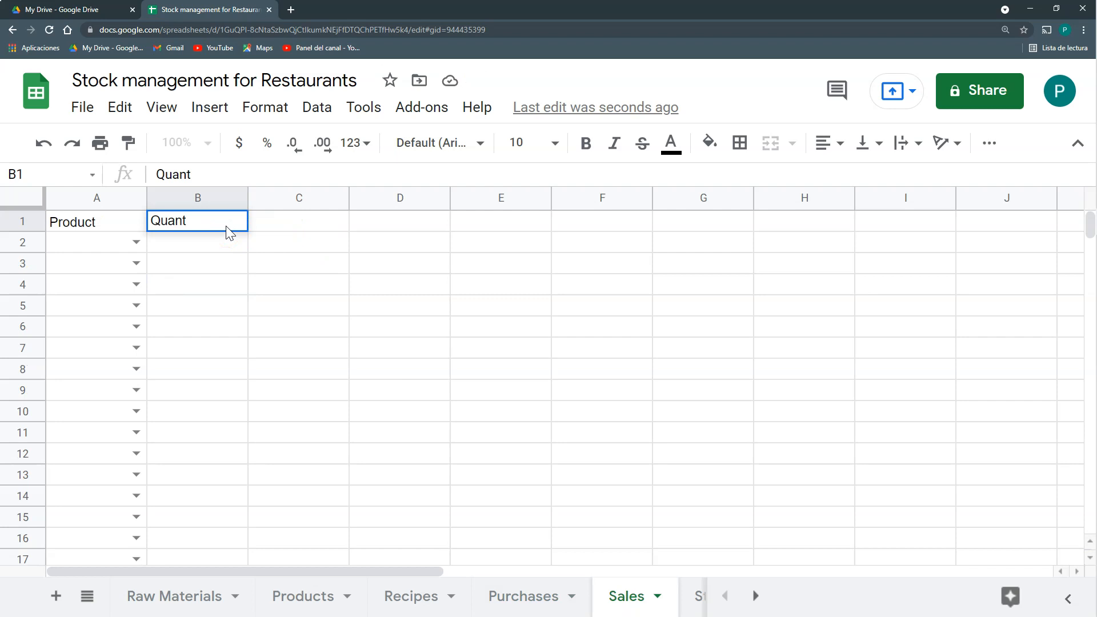
pyautogui.write('ity')
pyautogui.press('Tab')
pyautogui.write('Da')
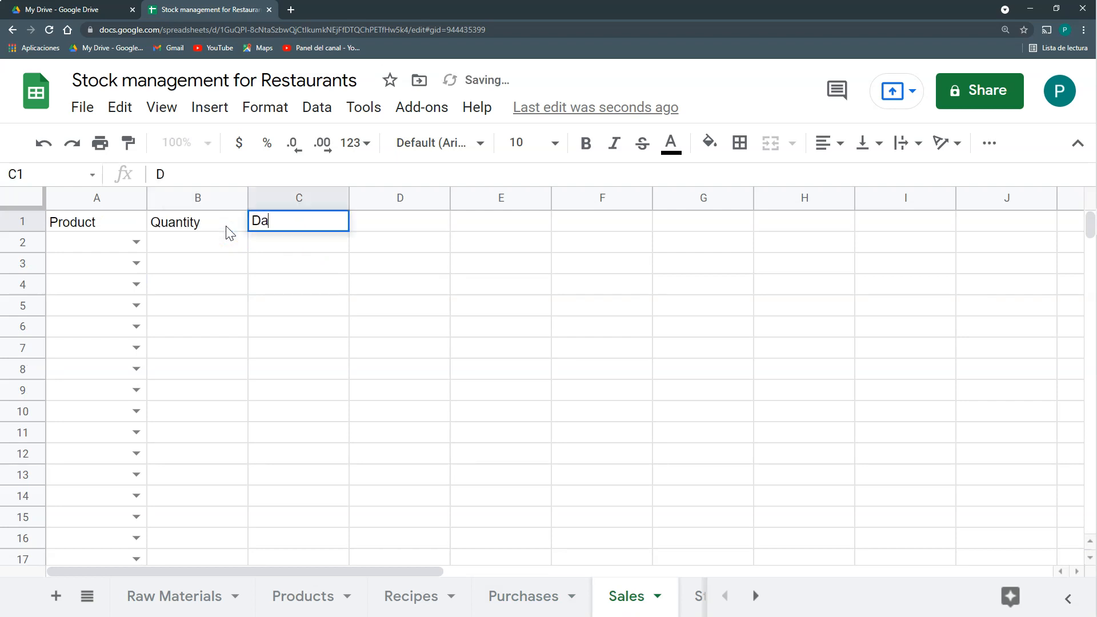
pyautogui.press('Return')
# Step: Delete the Quantity and Date headers from columns B and C on the Products sheet
pyautogui.click(689, 596)
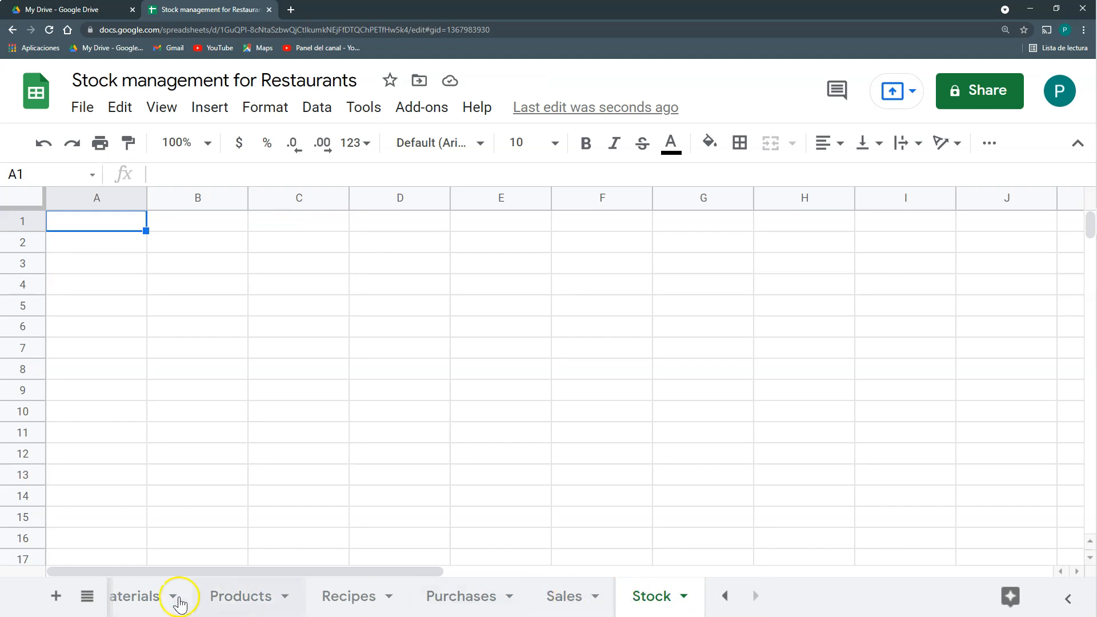
pyautogui.click(135, 596)
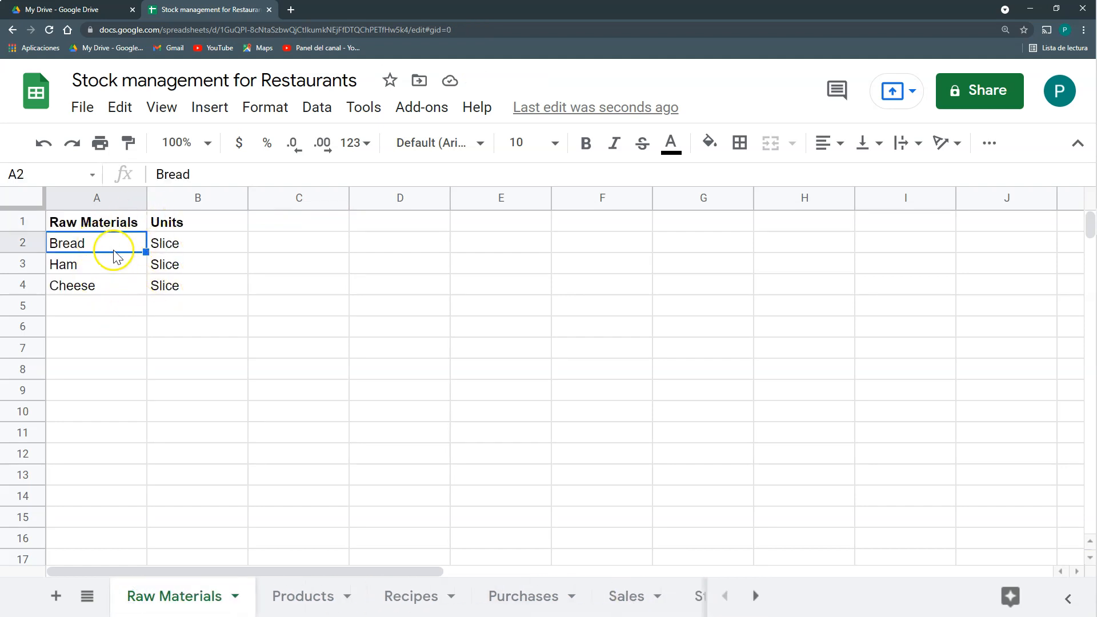
pyautogui.click(323, 606)
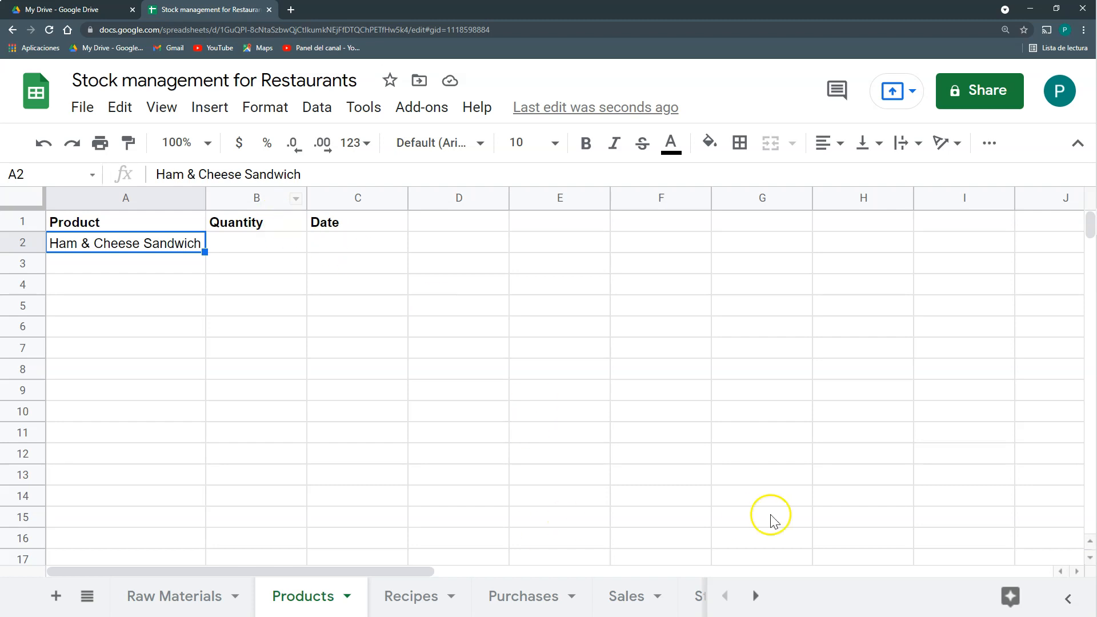
pyautogui.moveTo(255, 200); pyautogui.dragTo(366, 197)
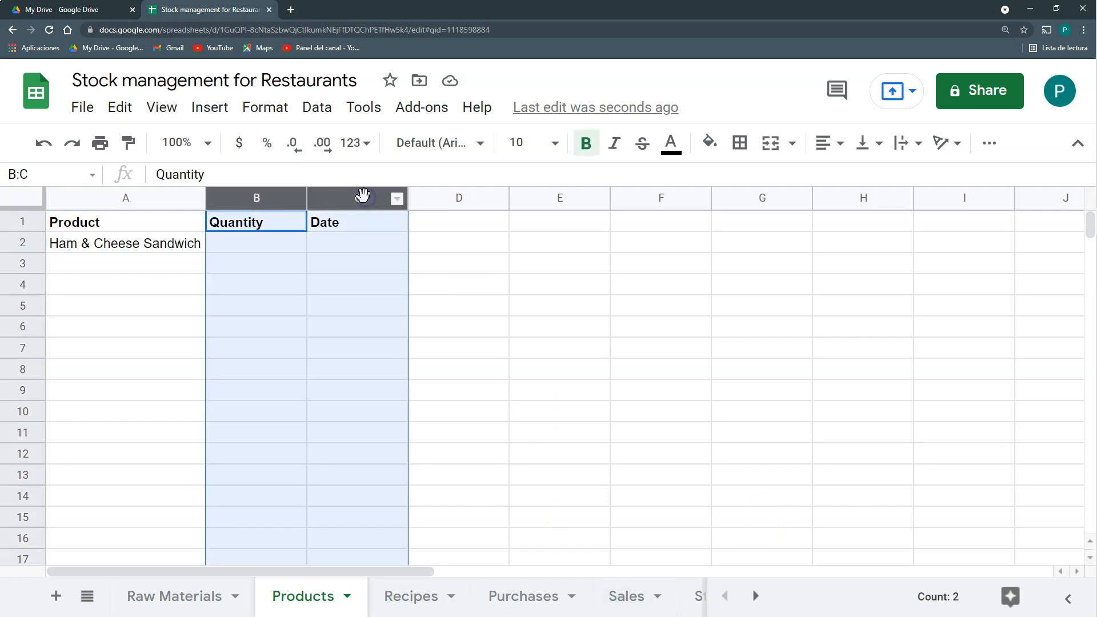
pyautogui.press('Delete')
pyautogui.click(254, 247)
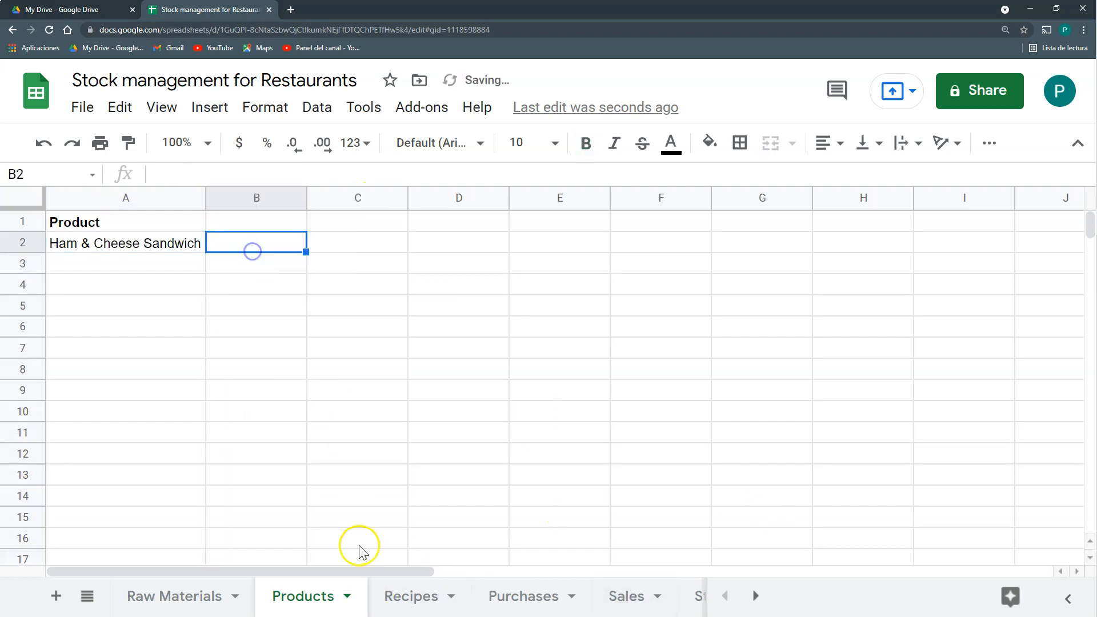
# Step: On the Recipes sheet, copy the raw material dropdown from B2 down the rest of column B
pyautogui.click(410, 605)
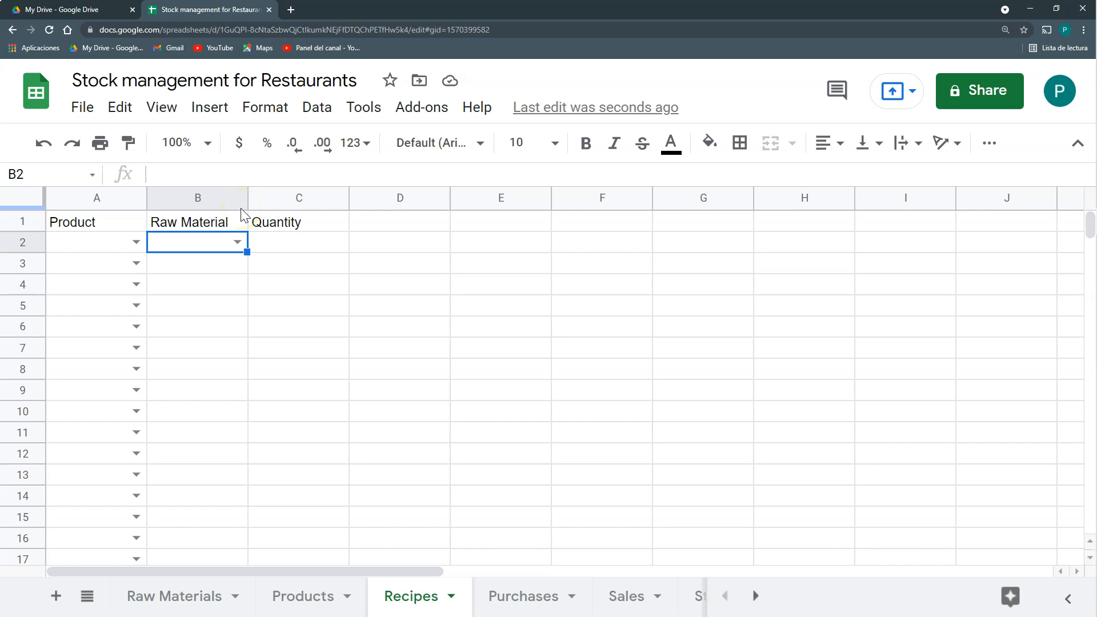
pyautogui.hotkey('ctrl', 'shift', 'Down')
pyautogui.hotkey('ctrl', 'v')
pyautogui.press('Up')
pyautogui.press('Right')
pyautogui.click(532, 600)
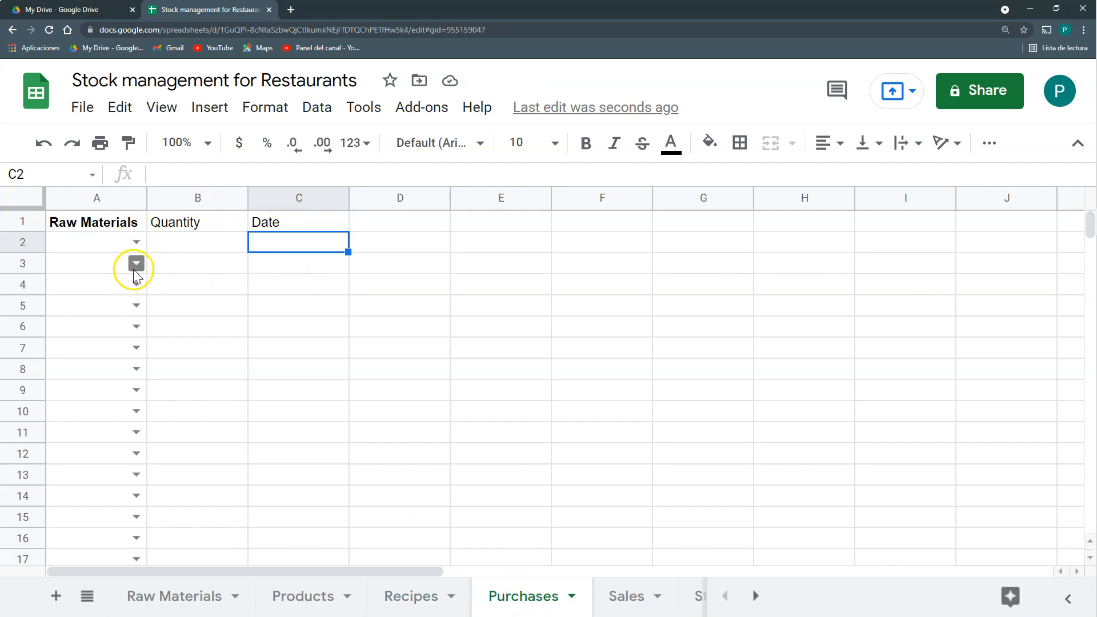
pyautogui.click(646, 603)
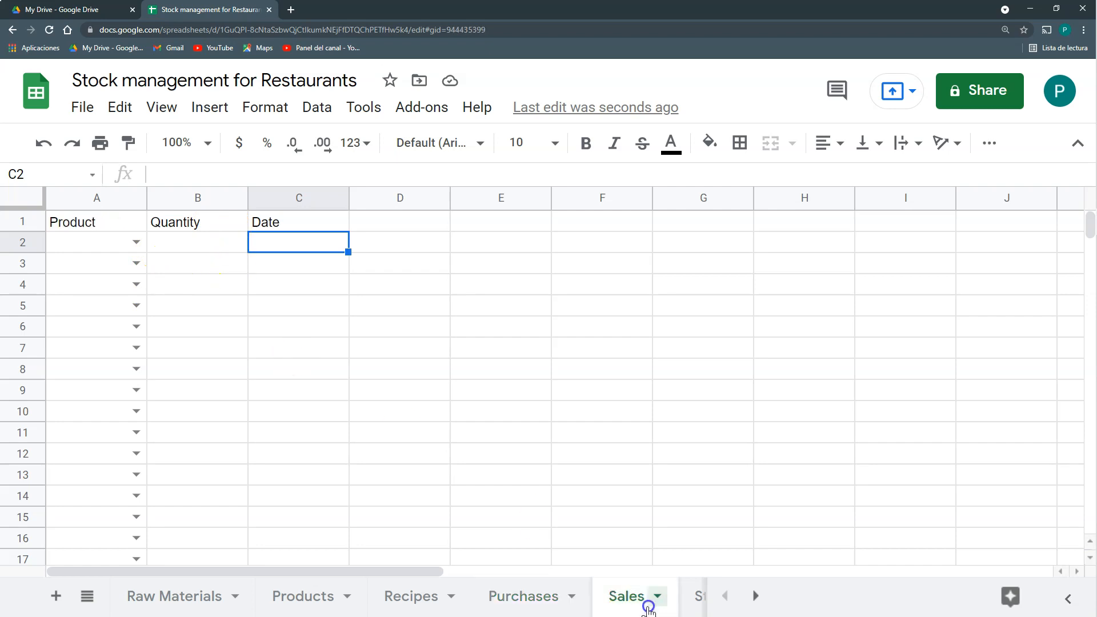
pyautogui.click(135, 243)
pyautogui.click(298, 268)
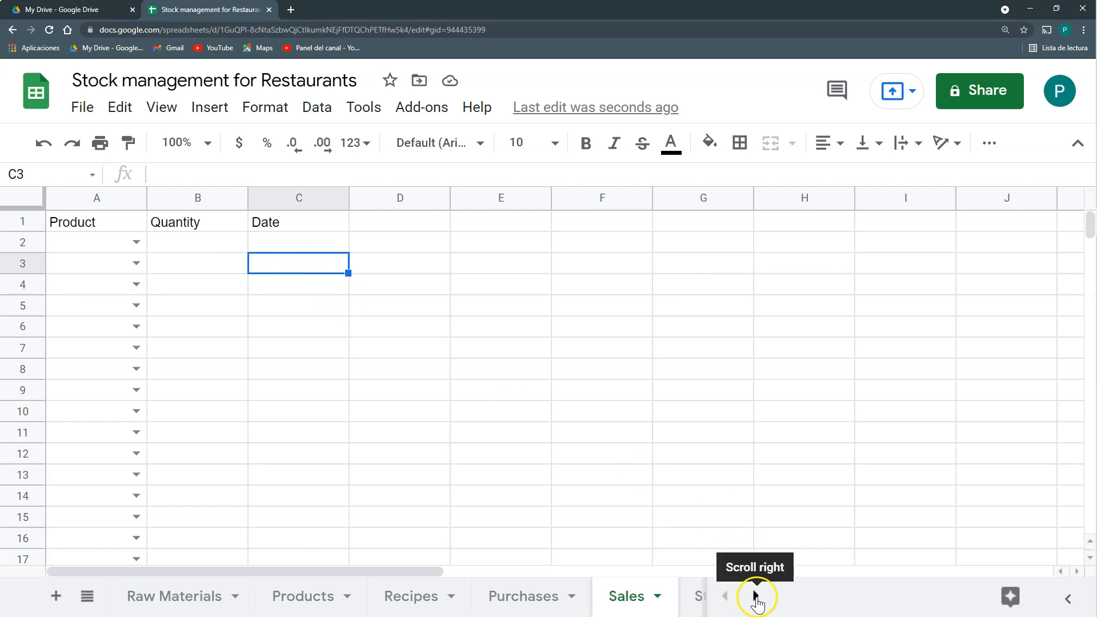
# Step: Select Ham & Cheese Sandwich as the product in A2 of the Recipes sheet and fit column A's width to its content
pyautogui.click(411, 597)
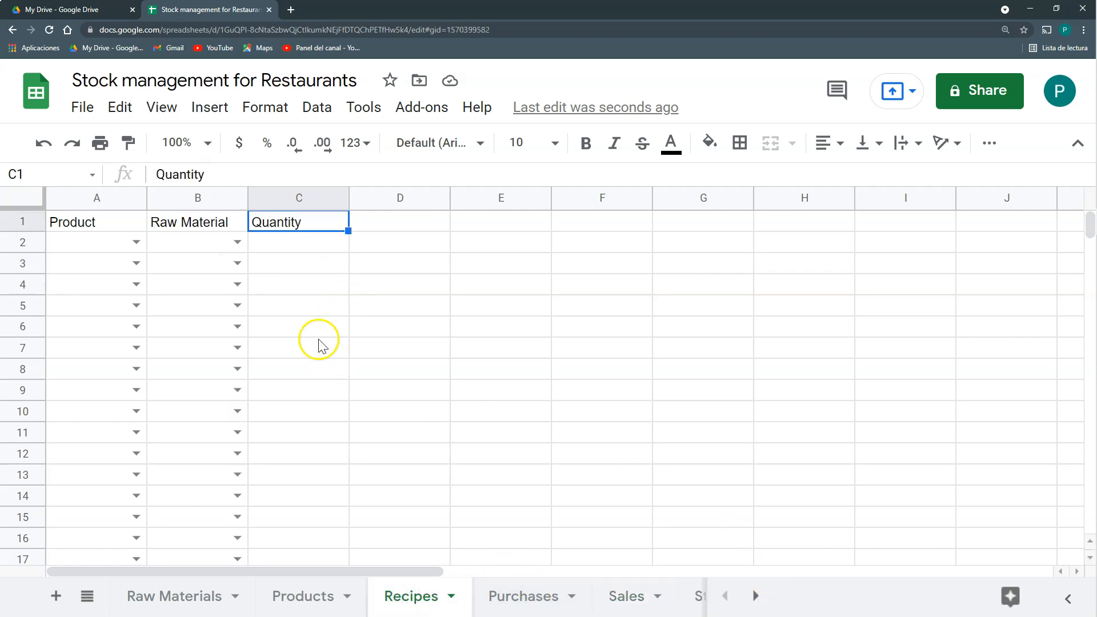
pyautogui.click(137, 243)
pyautogui.click(135, 268)
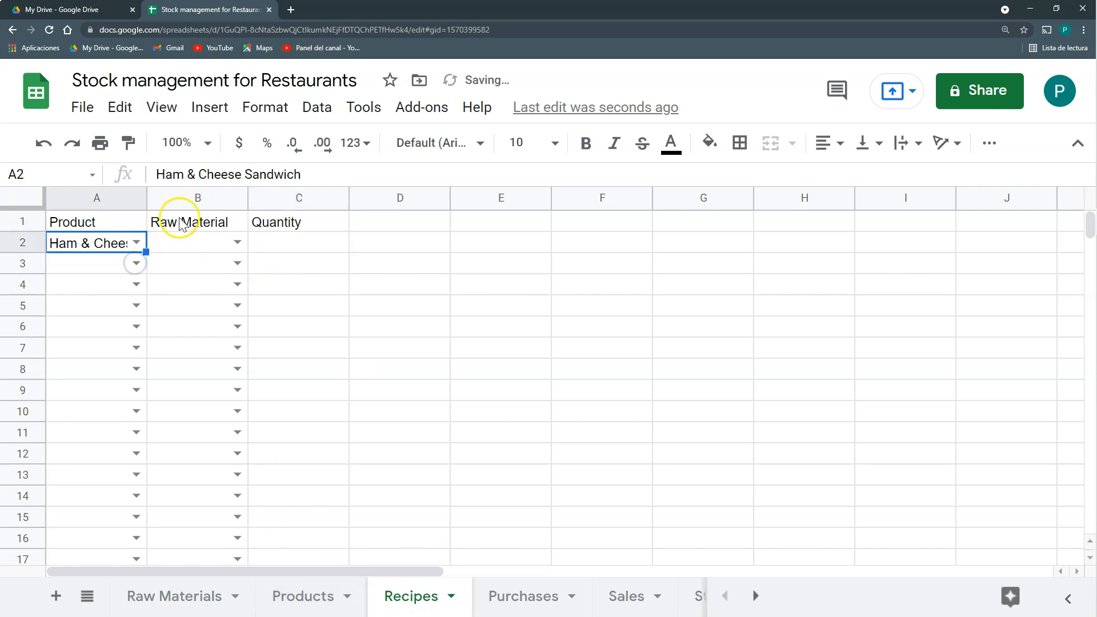
pyautogui.doubleClick(144, 198)
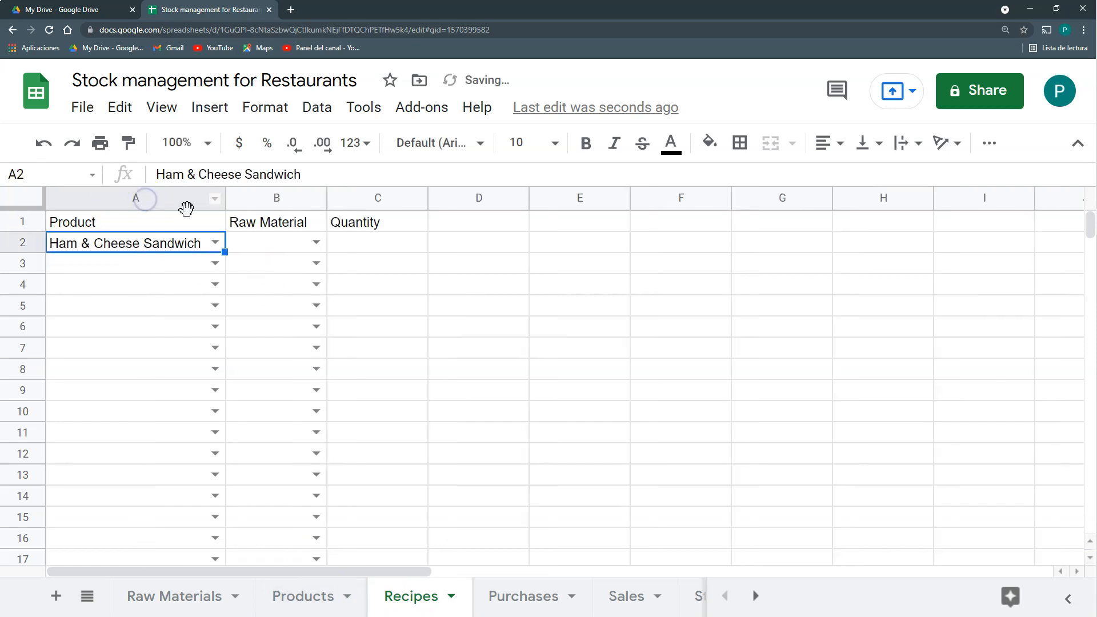
# Step: Set Bread as the raw material with quantity 2 in recipe row 2, and choose Ham & Cheese Sandwich as the product in A3
pyautogui.click(315, 242)
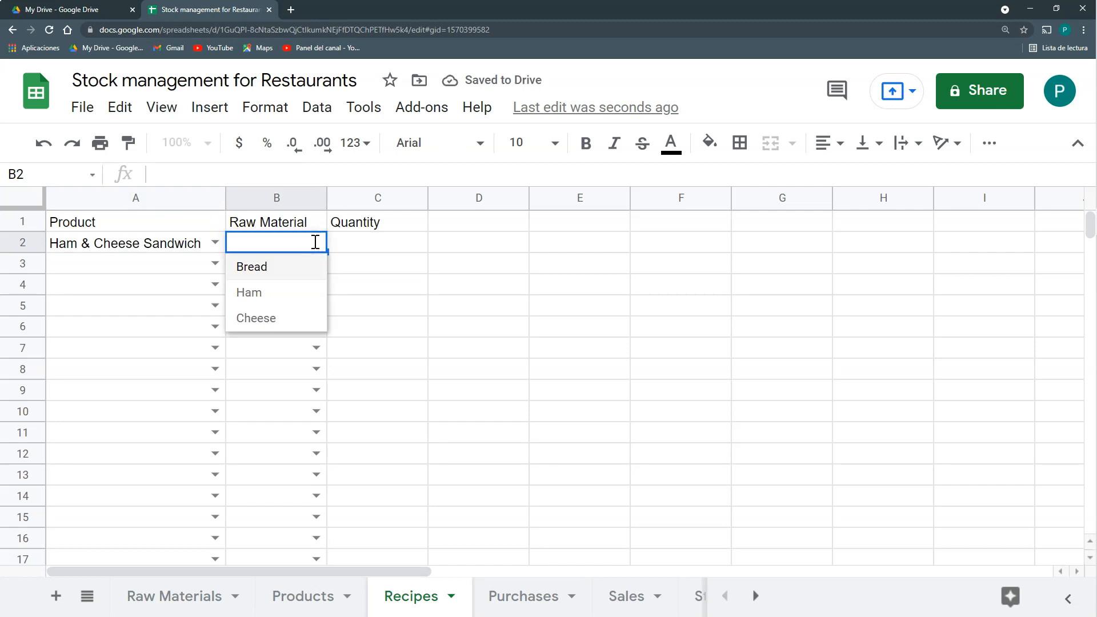
pyautogui.click(292, 269)
pyautogui.click(358, 242)
pyautogui.write('2')
pyautogui.click(355, 262)
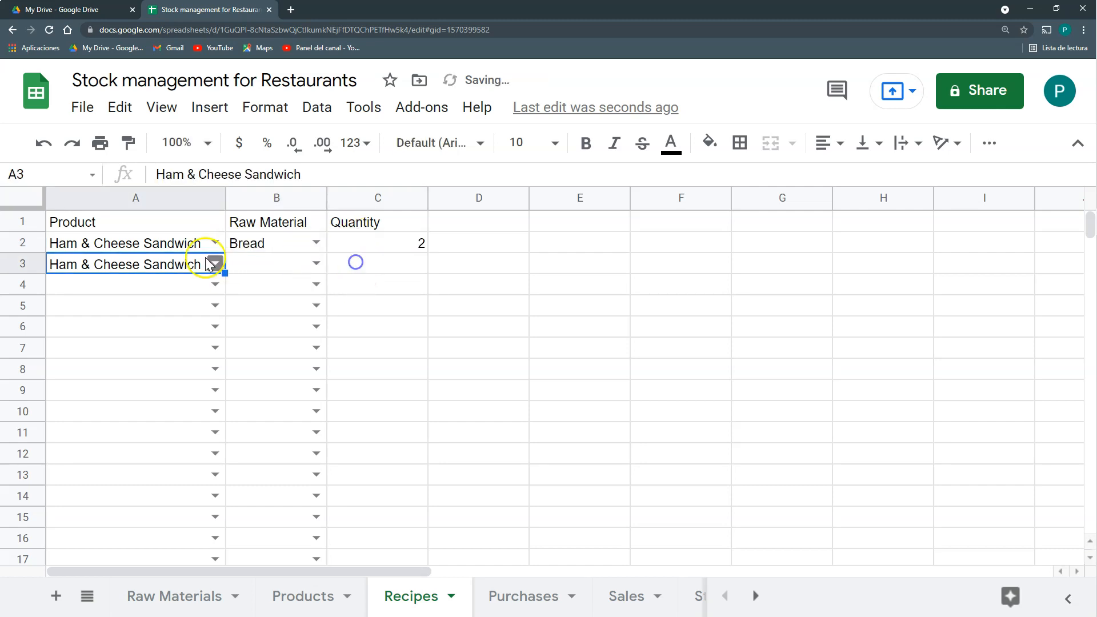
# Step: Set Ham as the raw material with quantity 4 in recipe row 3
pyautogui.click(303, 266)
pyautogui.click(287, 315)
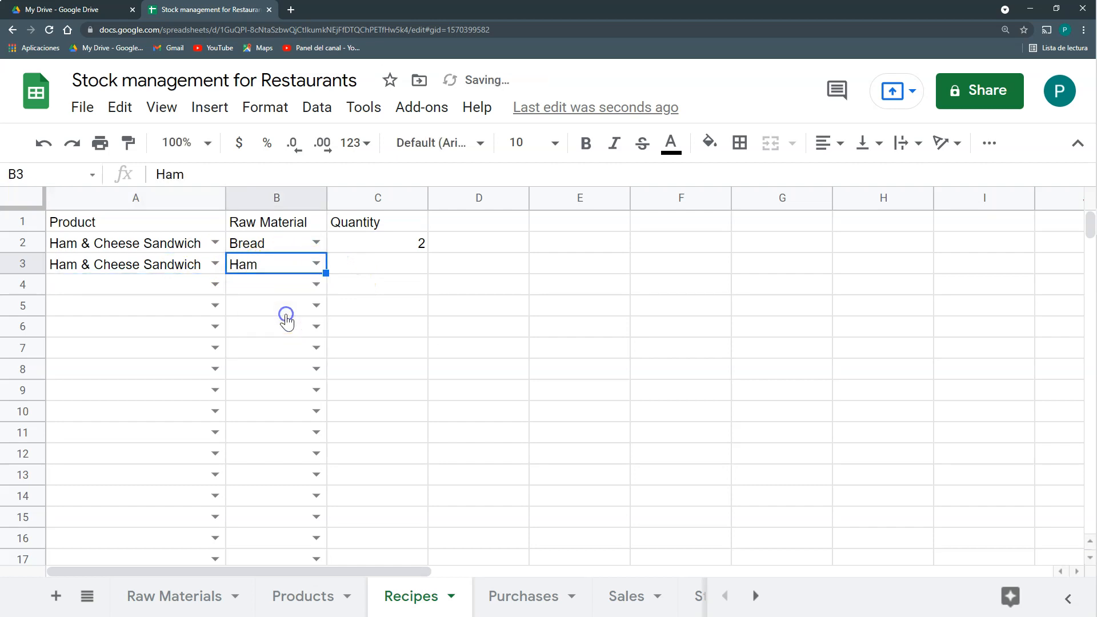
pyautogui.click(380, 266)
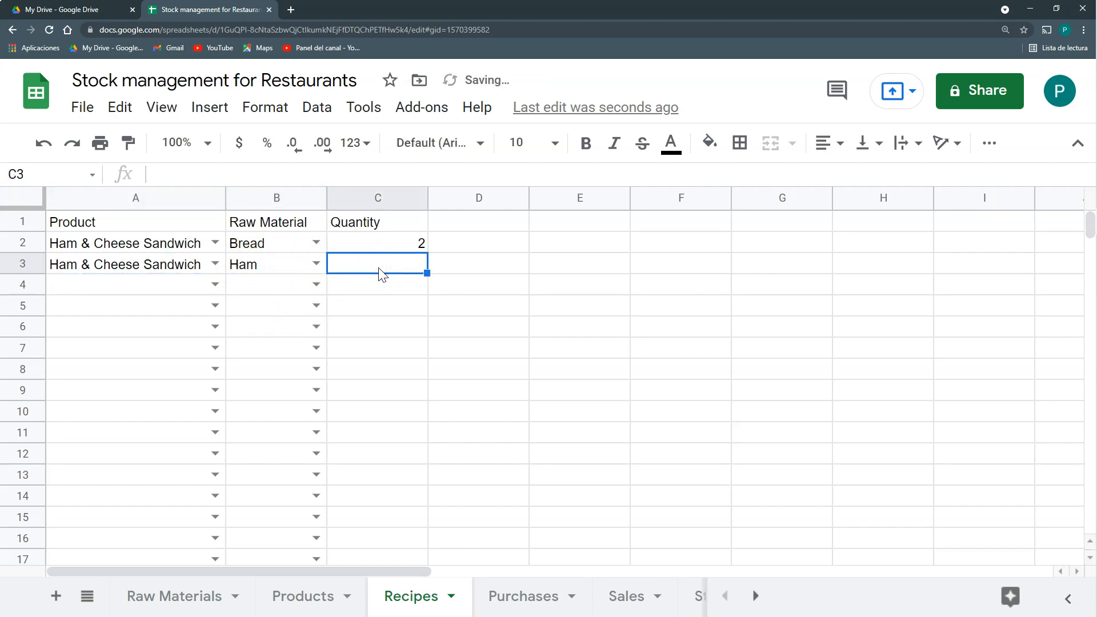
pyautogui.write('4')
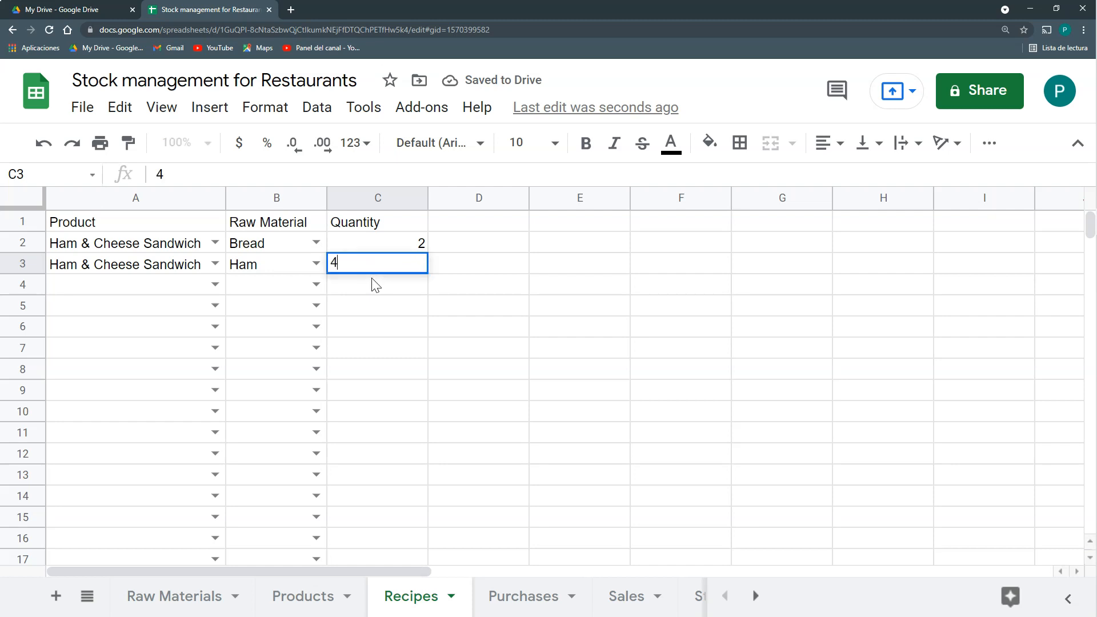
pyautogui.press('Return')
# Step: Add recipe row 4 with product Ham & Cheese Sandwich, raw material Cheese and quantity 4
pyautogui.click(215, 284)
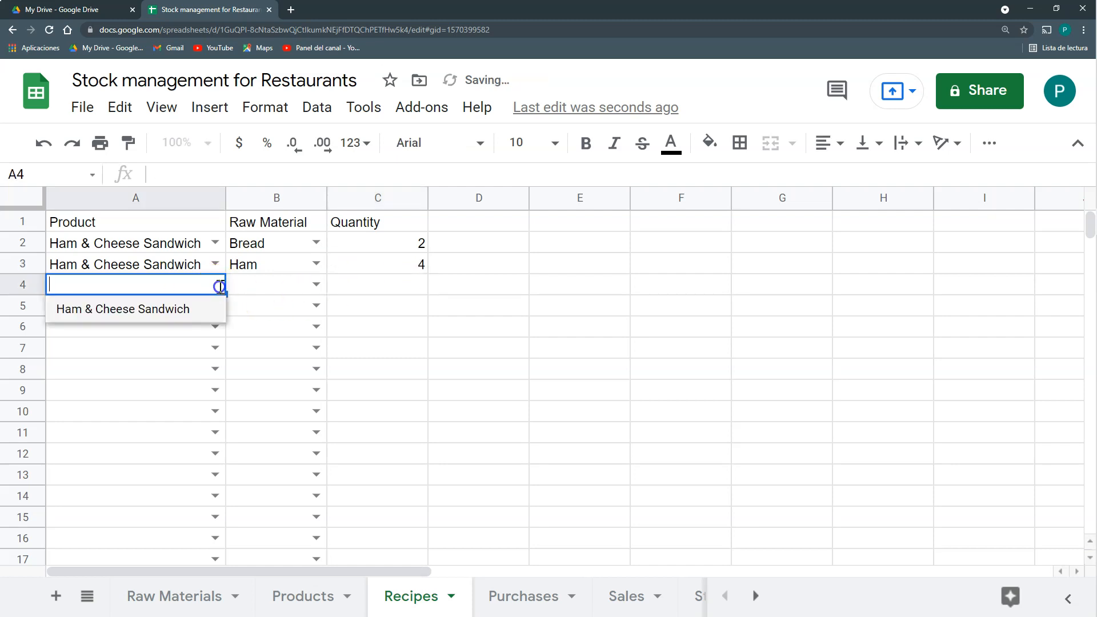
pyautogui.click(204, 312)
pyautogui.click(315, 284)
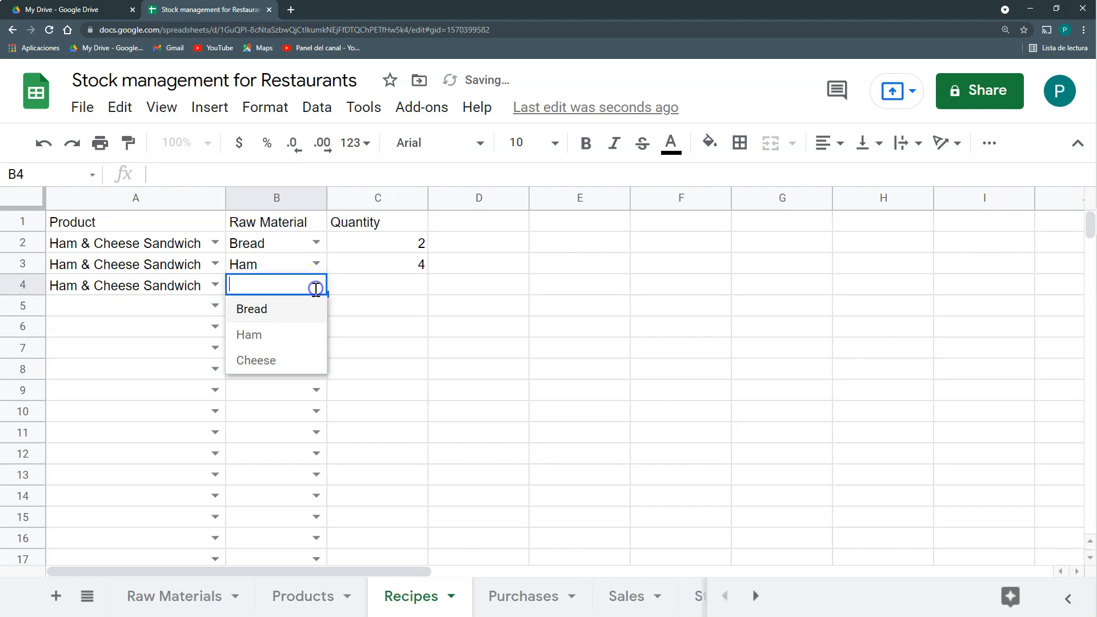
pyautogui.click(301, 374)
pyautogui.click(361, 289)
pyautogui.write('4')
pyautogui.press('Return')
pyautogui.click(360, 324)
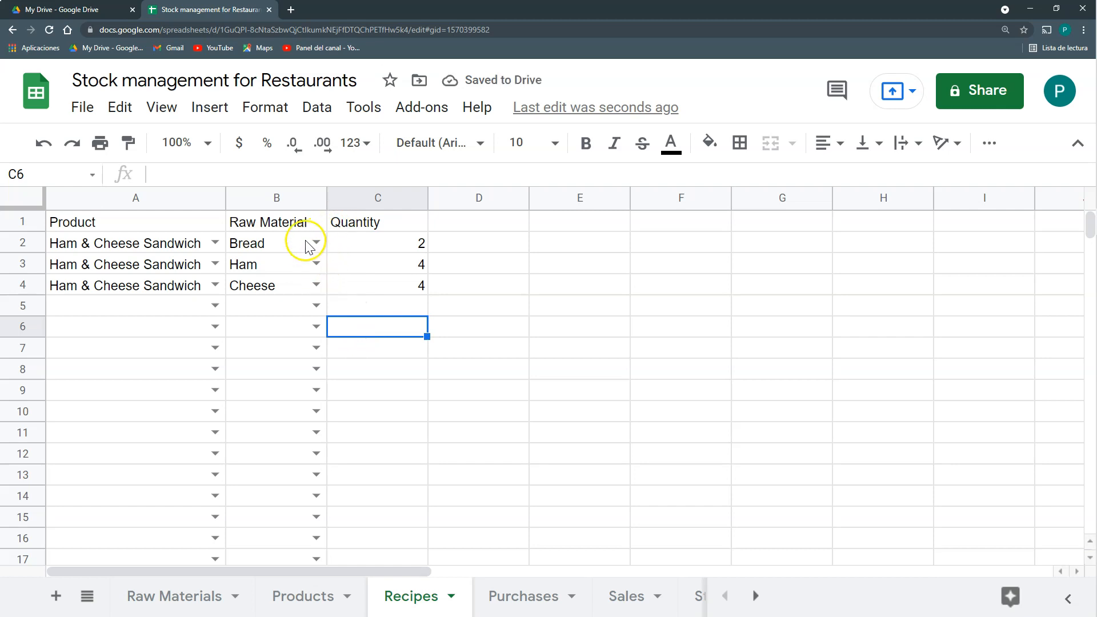
# Step: Insert a column before Quantity on the Recipes sheet and give it the header Unit in C1
pyautogui.click(209, 596)
pyautogui.click(420, 594)
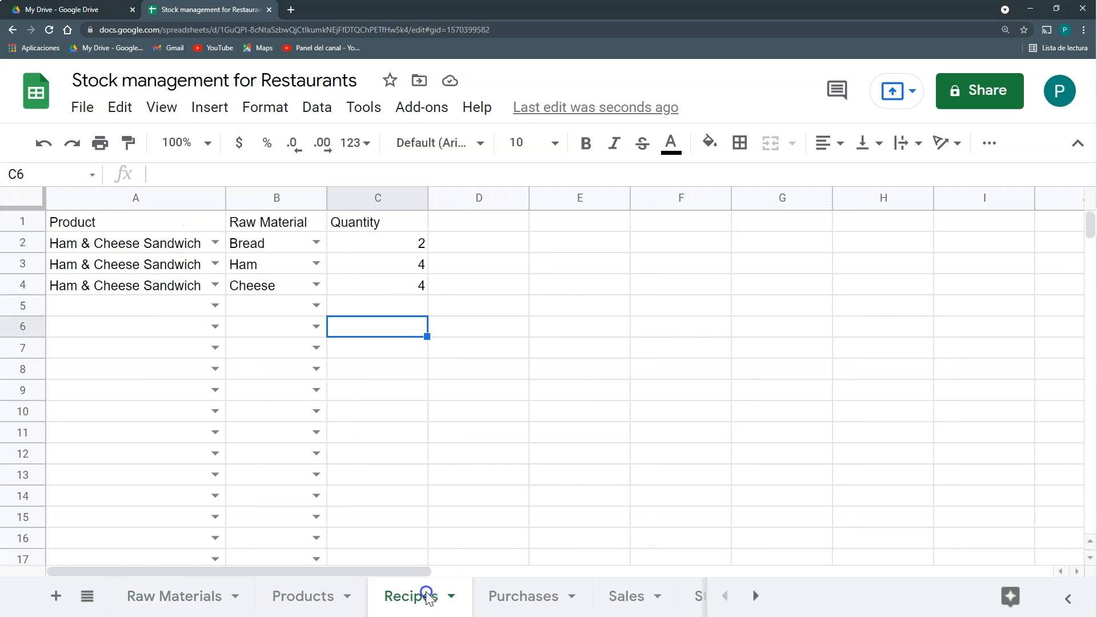
pyautogui.rightClick(368, 204)
pyautogui.click(440, 281)
pyautogui.click(362, 222)
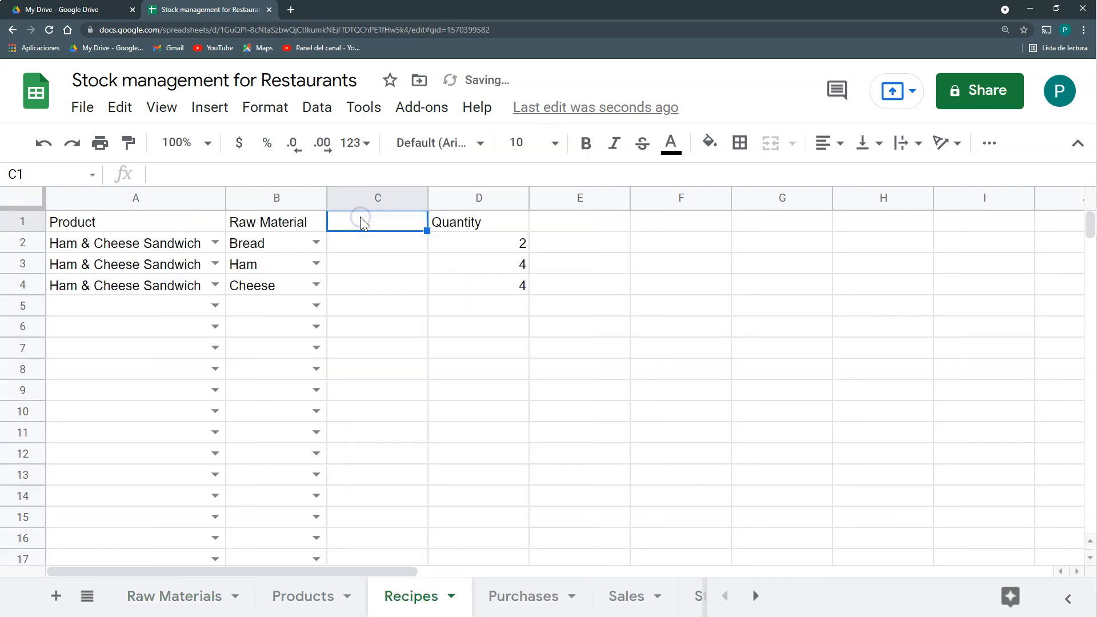
pyautogui.write('Unit')
pyautogui.press('Return')
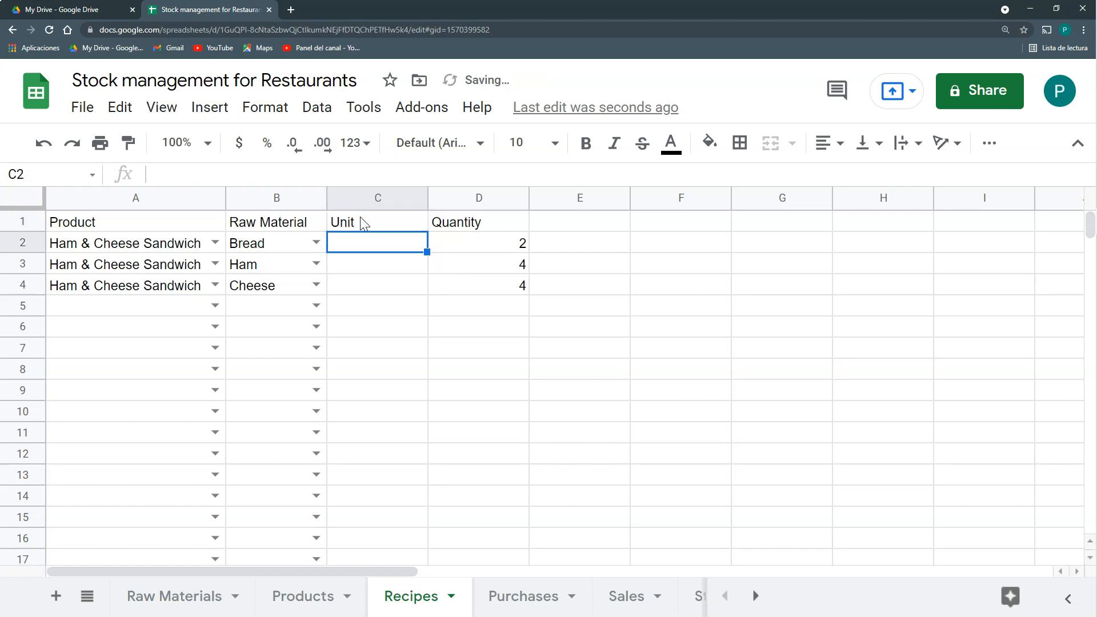
# Step: Start a VLOOKUP formula in C2 of the Recipes sheet with B2 as the search key and 'Raw Materials'!A:B as the range
pyautogui.click(356, 249)
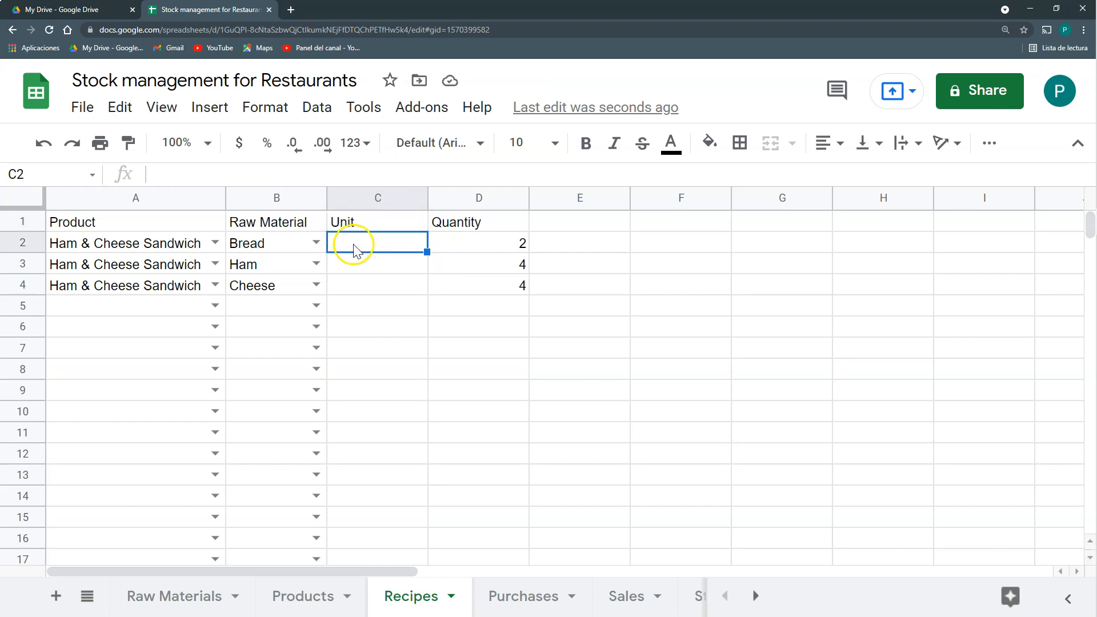
pyautogui.write('=vlookup(')
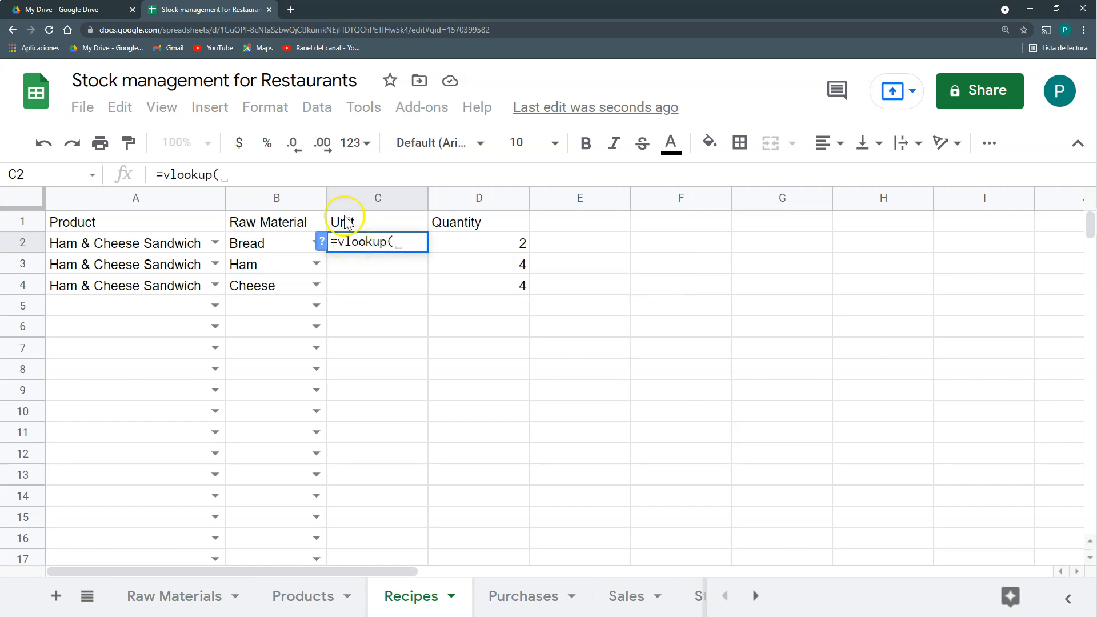
pyautogui.click(273, 245)
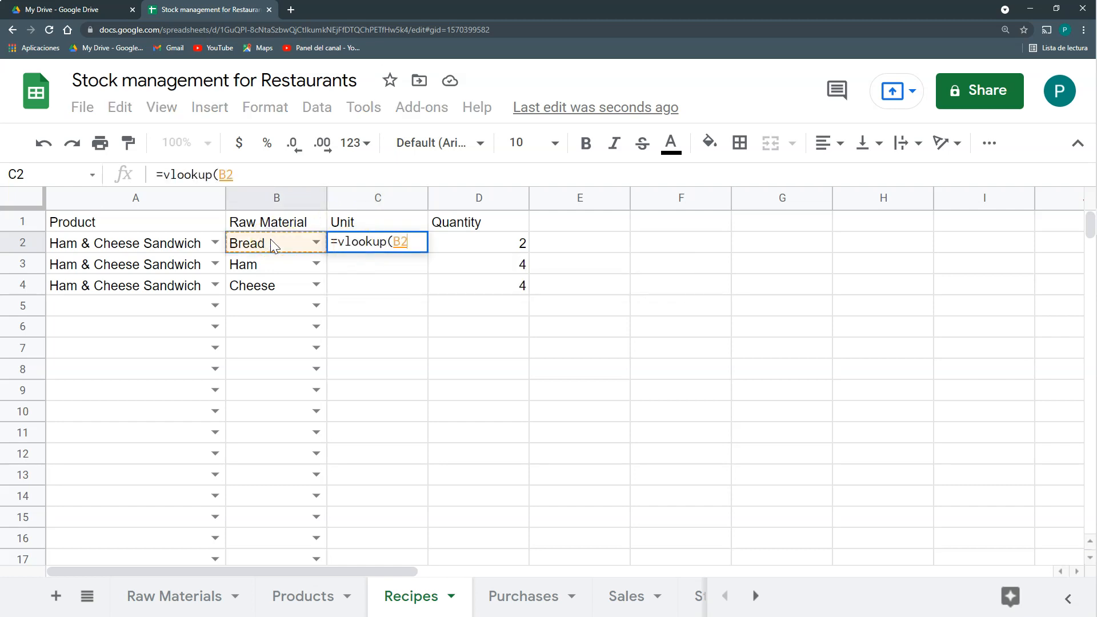
pyautogui.write(';')
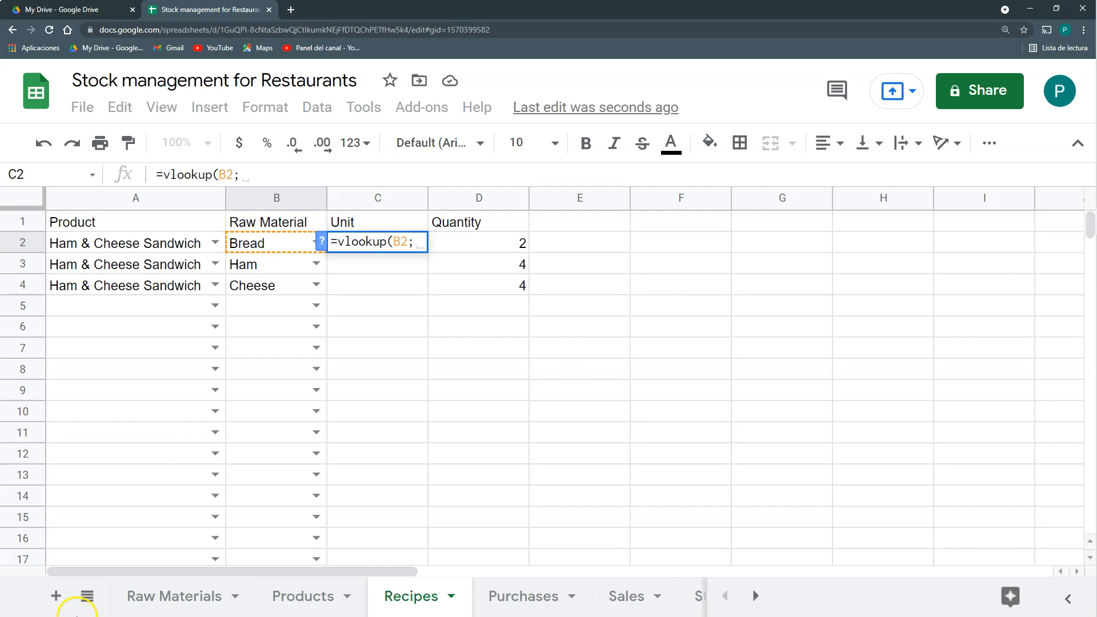
pyautogui.click(139, 596)
pyautogui.click(103, 198)
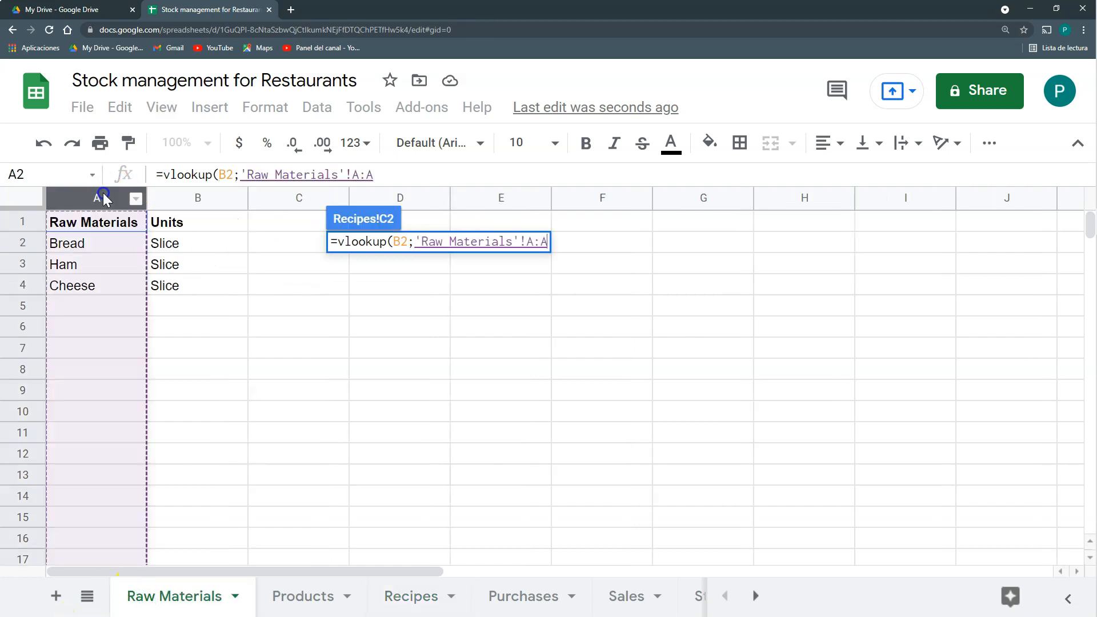
pyautogui.moveTo(151, 200); pyautogui.dragTo(153, 198)
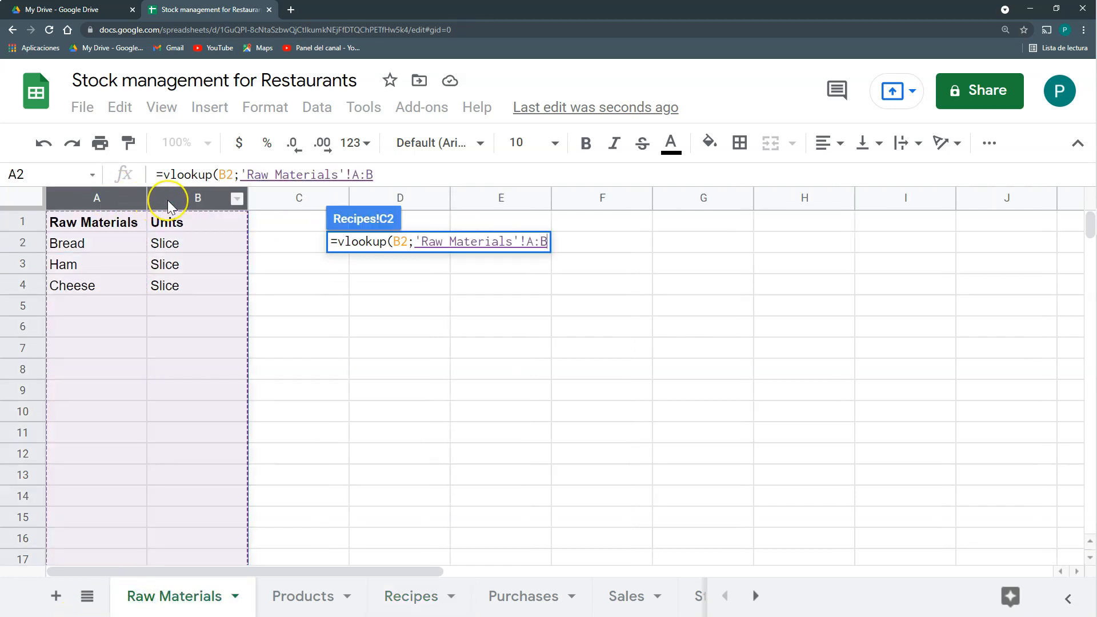
# Step: Complete the C2 Unit lookup as =vlookup(B2,'Raw Materials'!A:B,2,0) and fill it down to C8
pyautogui.write(';2')
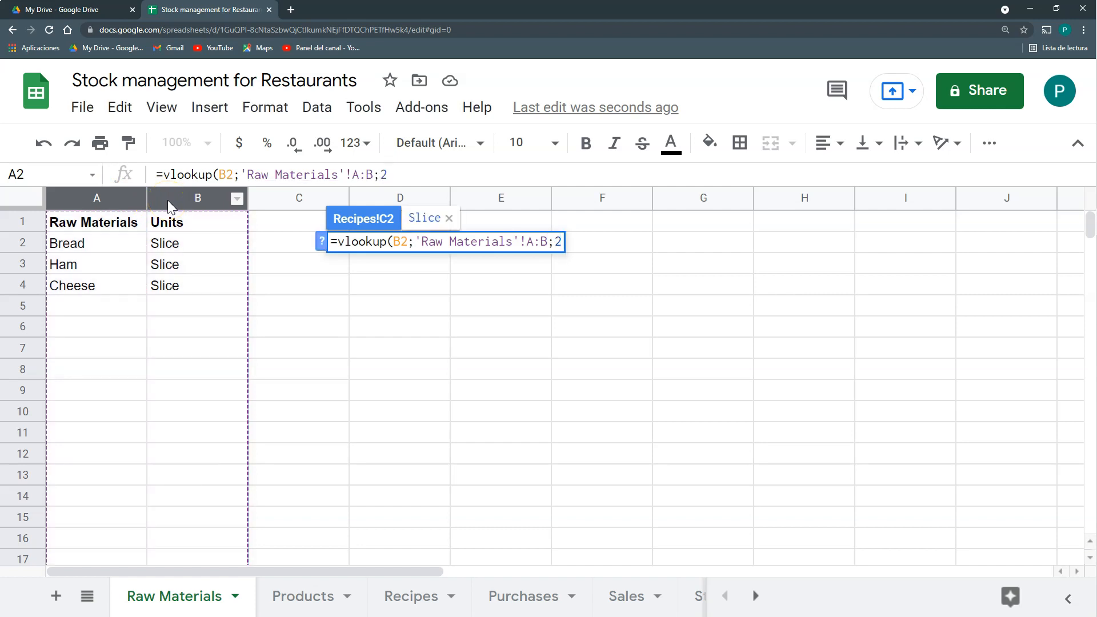
pyautogui.press('BackSpace')
pyautogui.write(',')
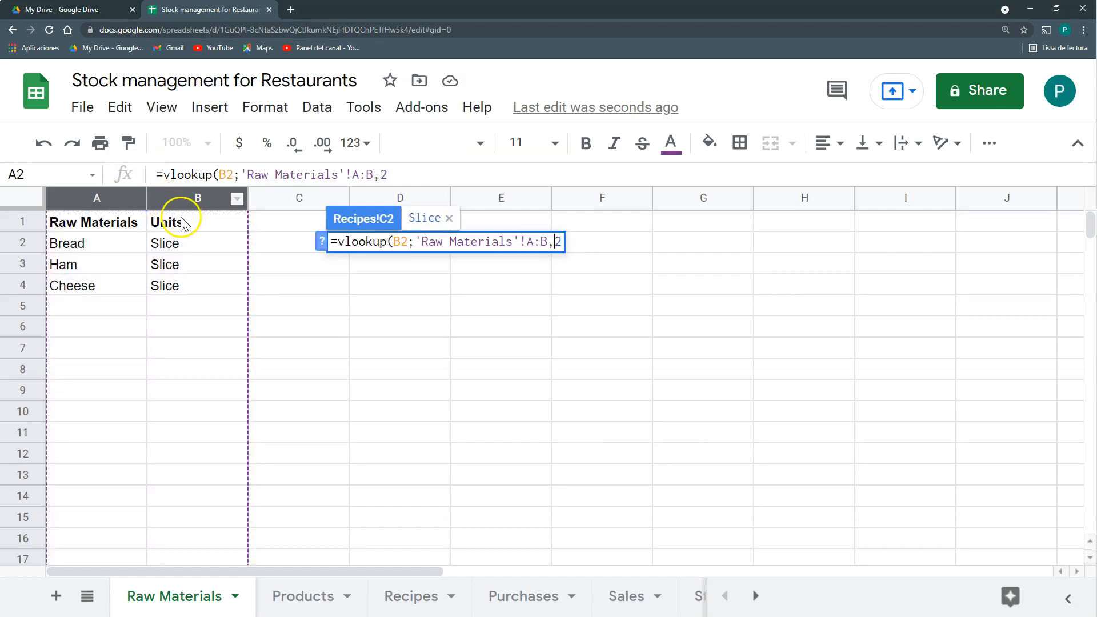
pyautogui.write(',')
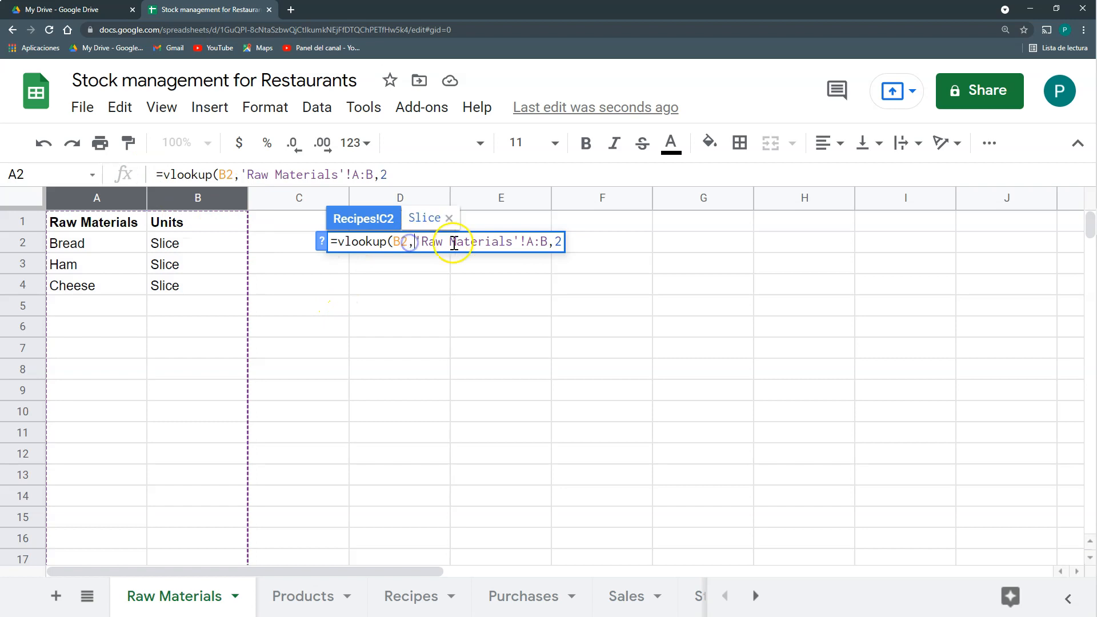
pyautogui.click(429, 175)
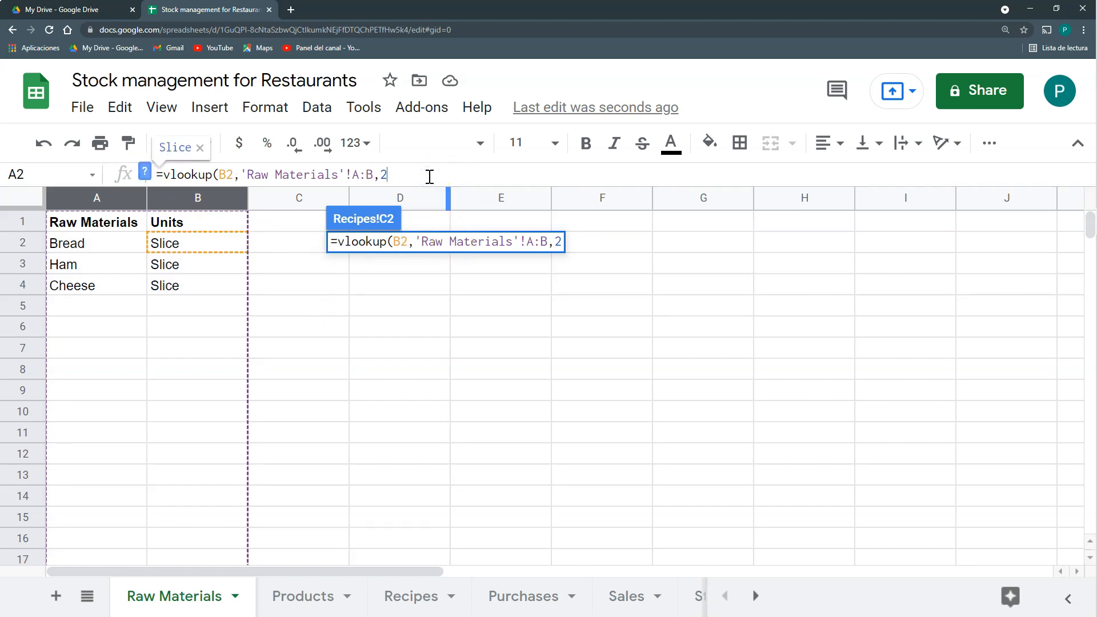
pyautogui.write(',')
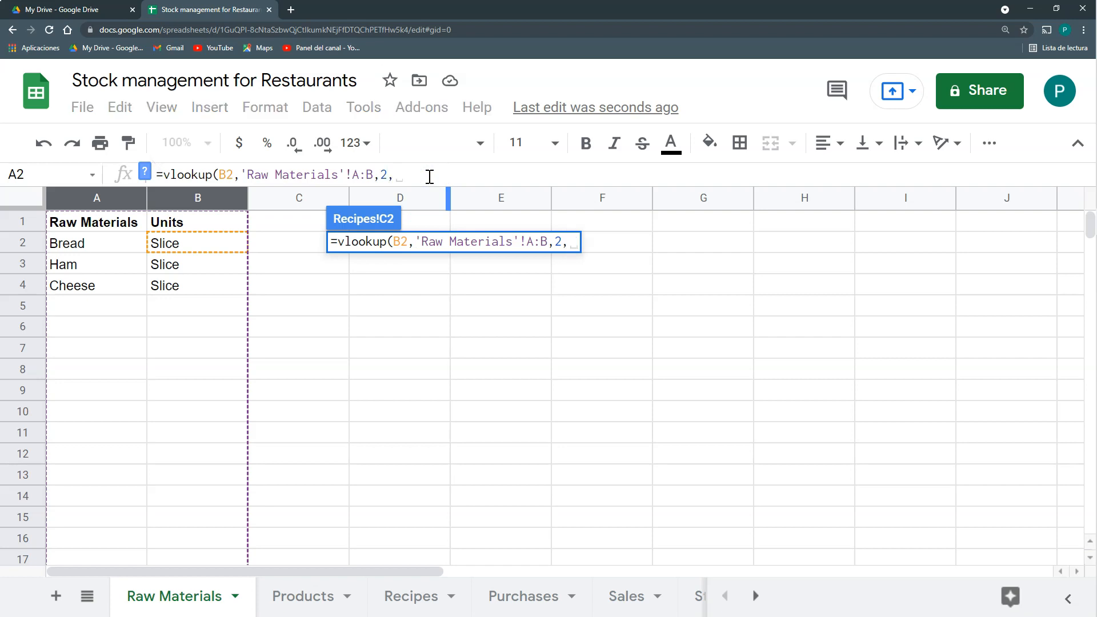
pyautogui.write('0)')
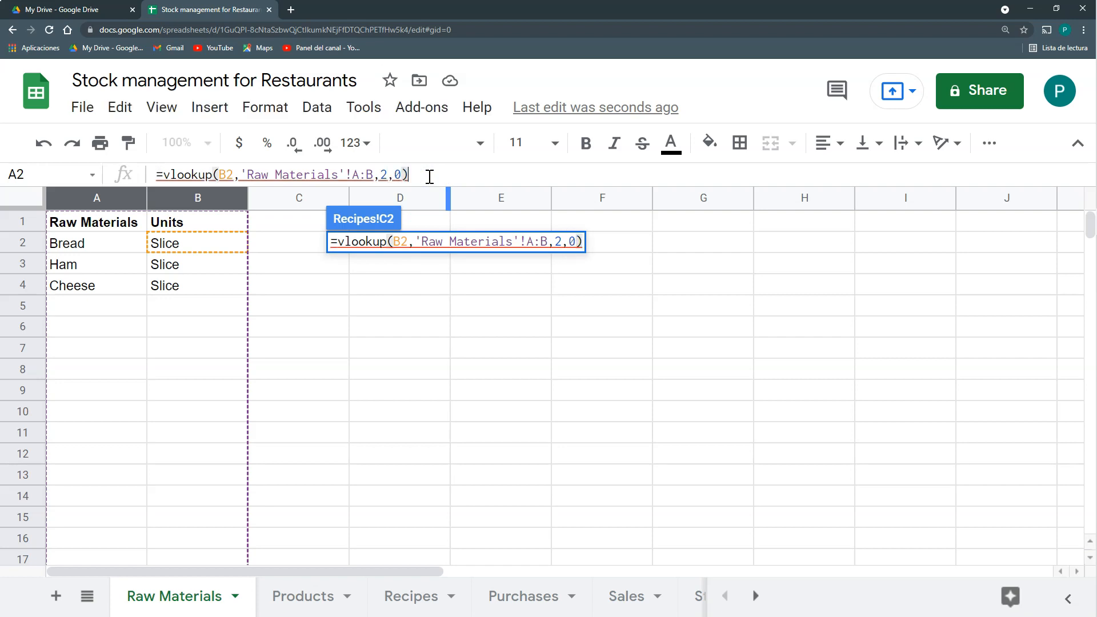
pyautogui.press('Return')
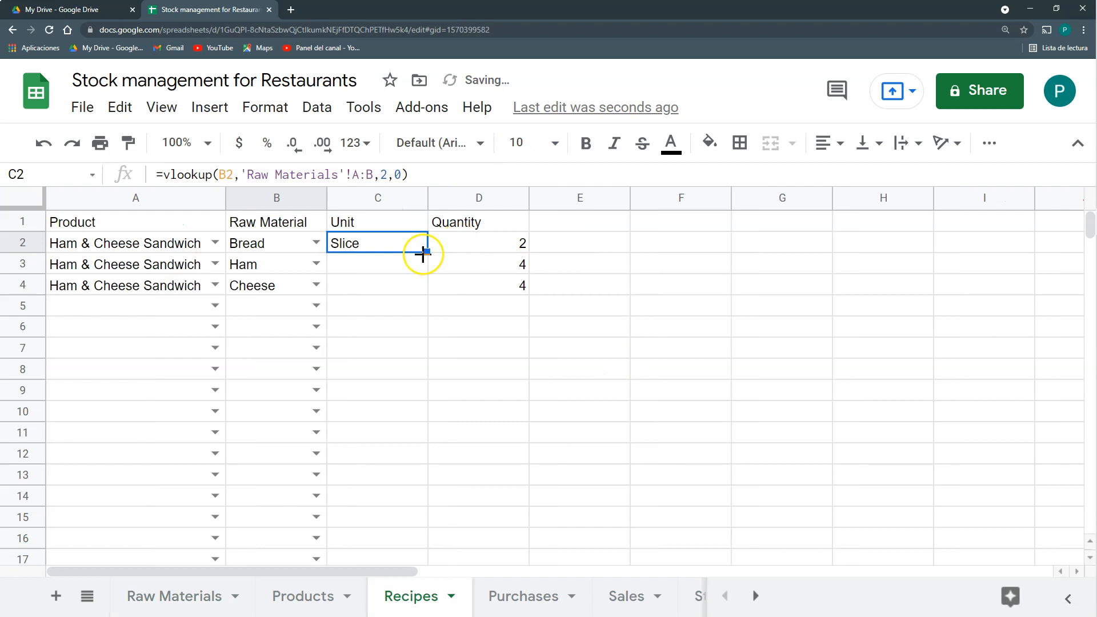
pyautogui.moveTo(426, 253); pyautogui.dragTo(424, 381)
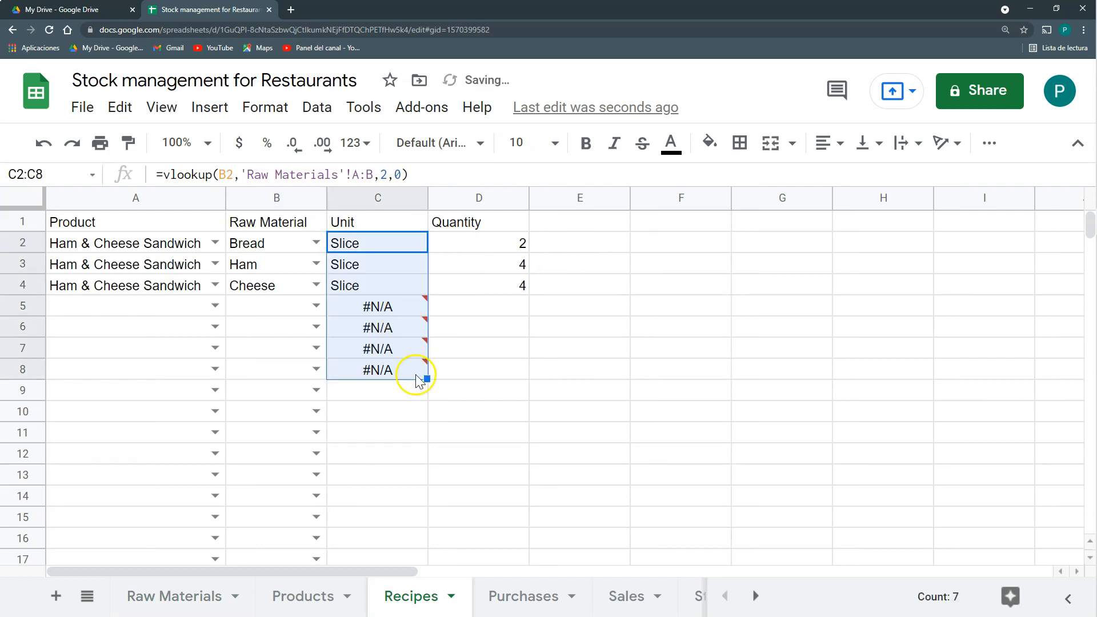
# Step: Wrap the C2 lookup in IFERROR with "" as the fallback and fill the formula down to C8
pyautogui.click(344, 244)
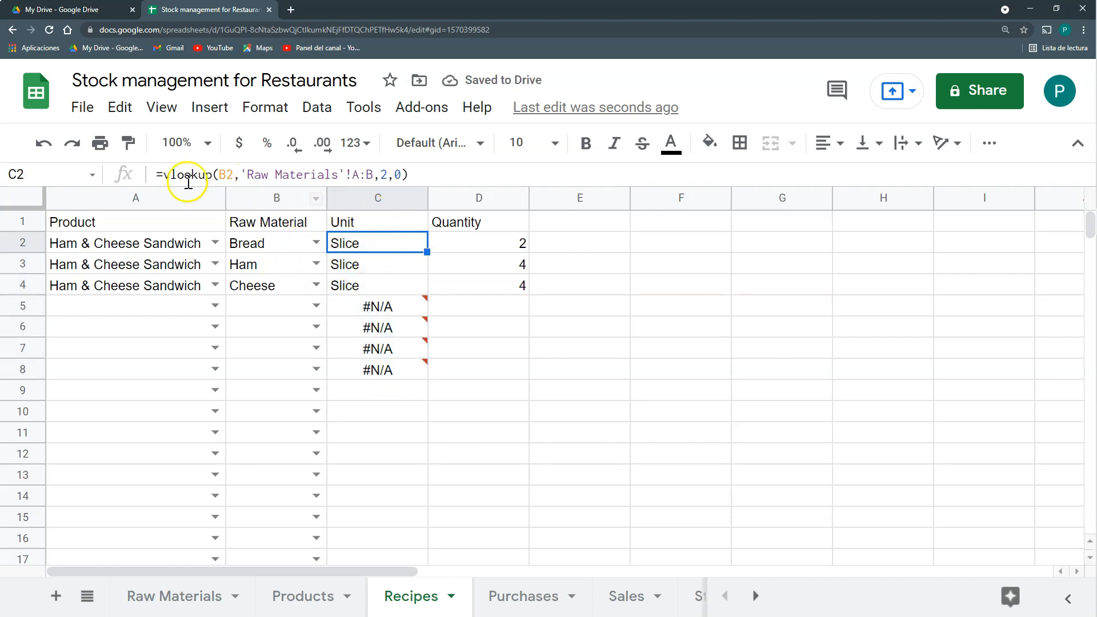
pyautogui.click(161, 174)
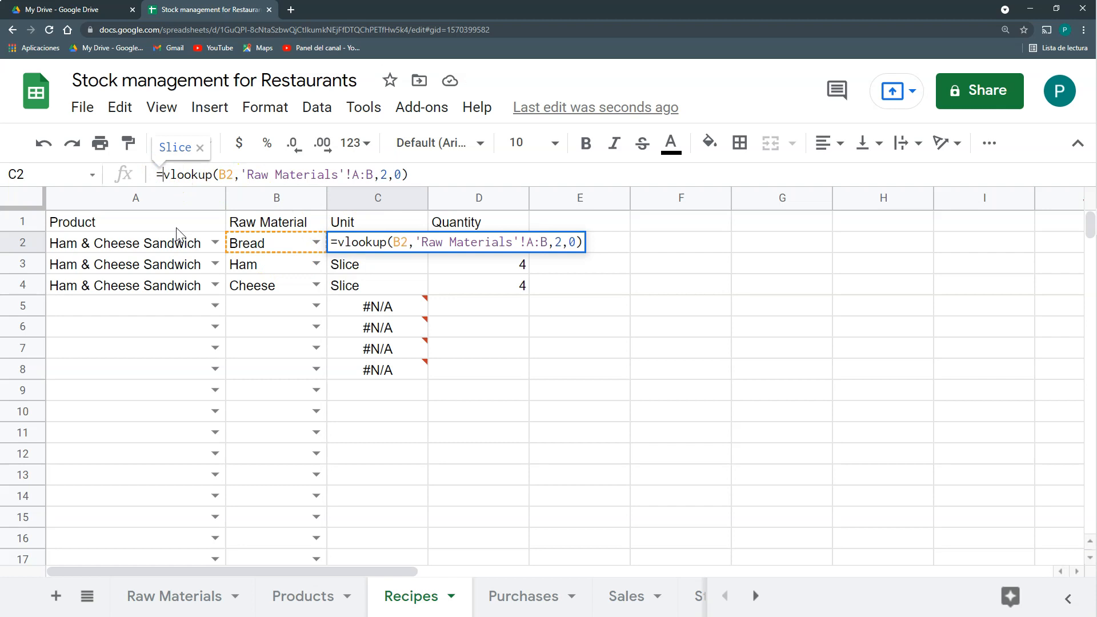
pyautogui.write('IF')
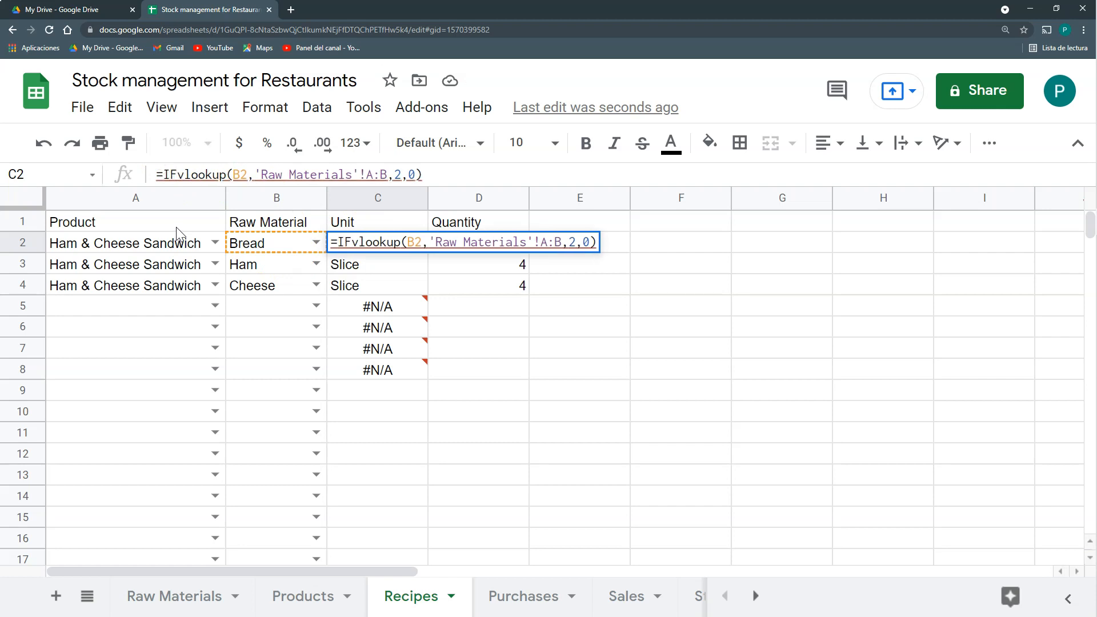
pyautogui.write('ERROR(')
pyautogui.click(477, 172)
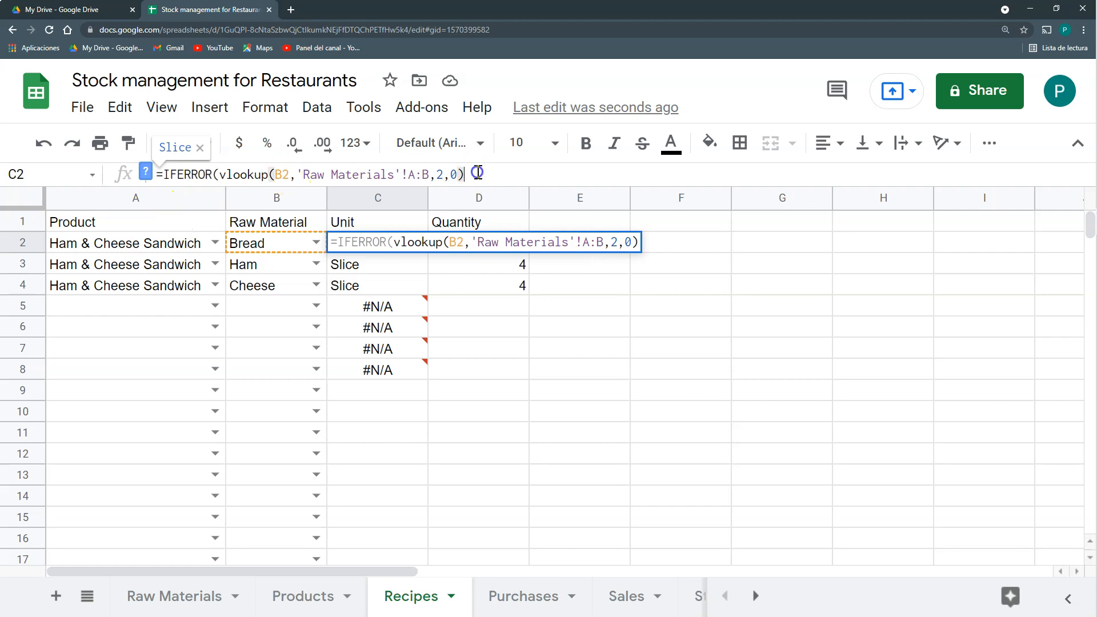
pyautogui.write(';""')
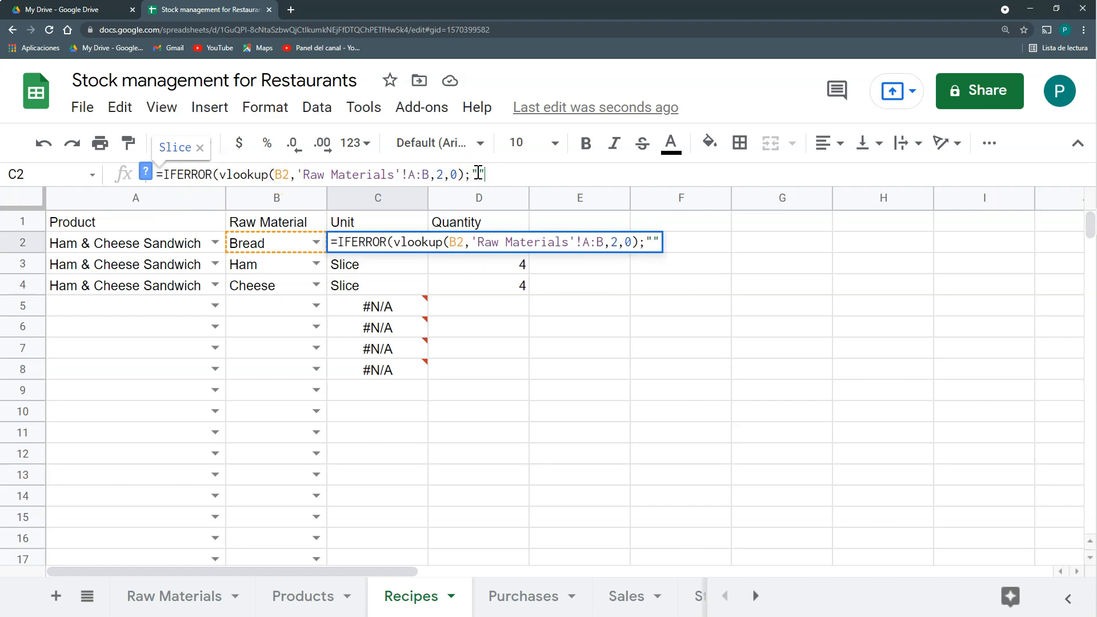
pyautogui.write(')')
pyautogui.press('Return')
pyautogui.press('Up')
pyautogui.moveTo(423, 366); pyautogui.dragTo(423, 369)
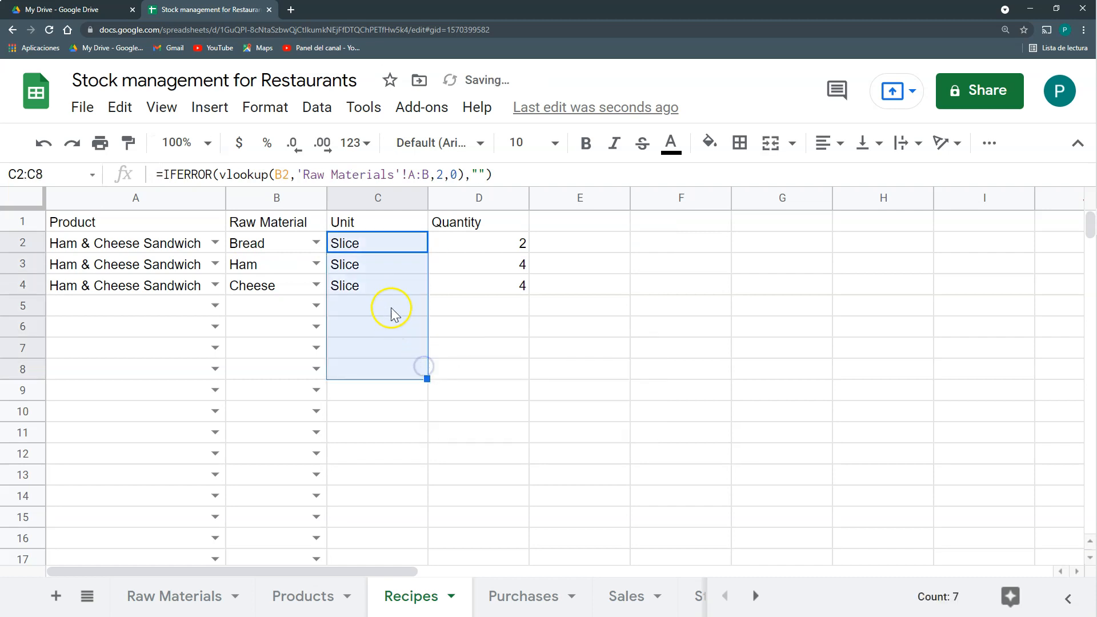
# Step: Extend the IFERROR unit lookup from C8 down through C1000 on the Recipes sheet
pyautogui.click(406, 368)
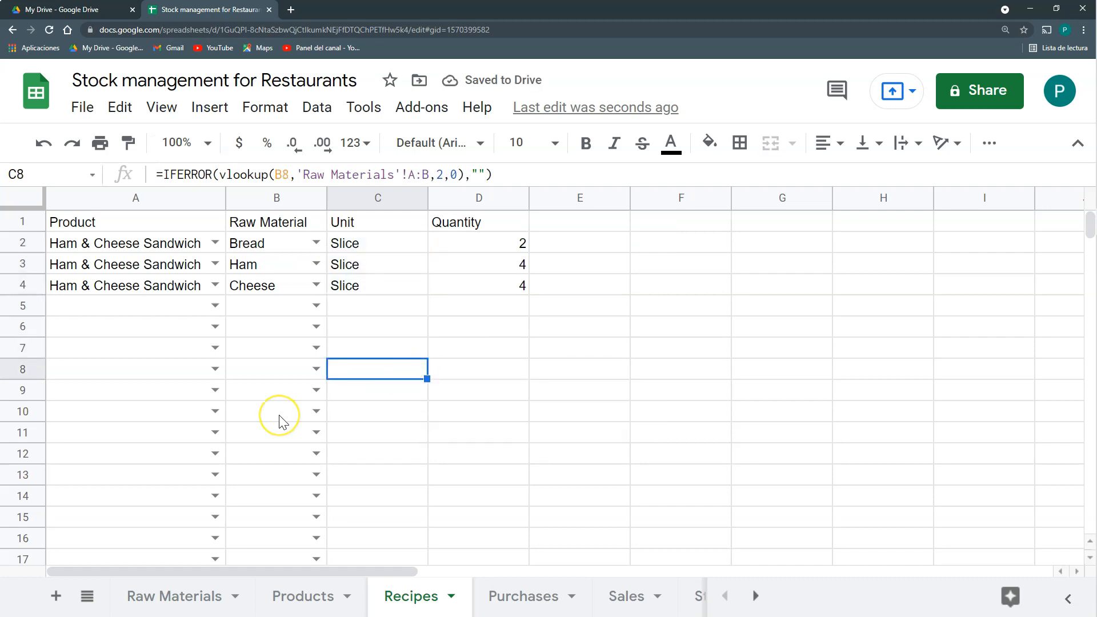
pyautogui.hotkey('ctrl', 'shift', 'Down')
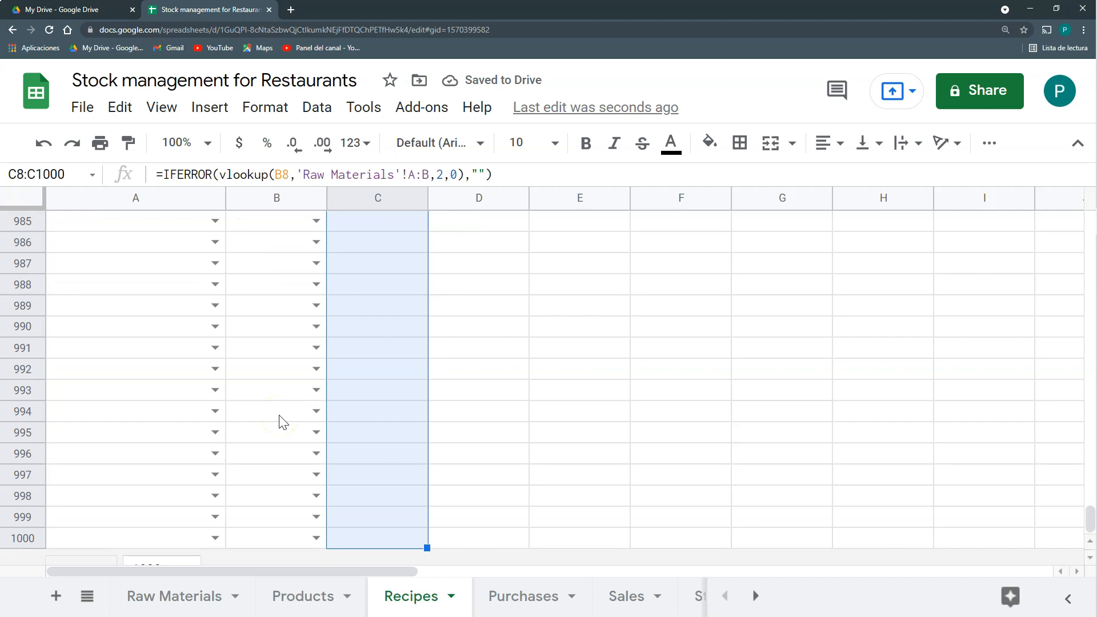
pyautogui.click(343, 369)
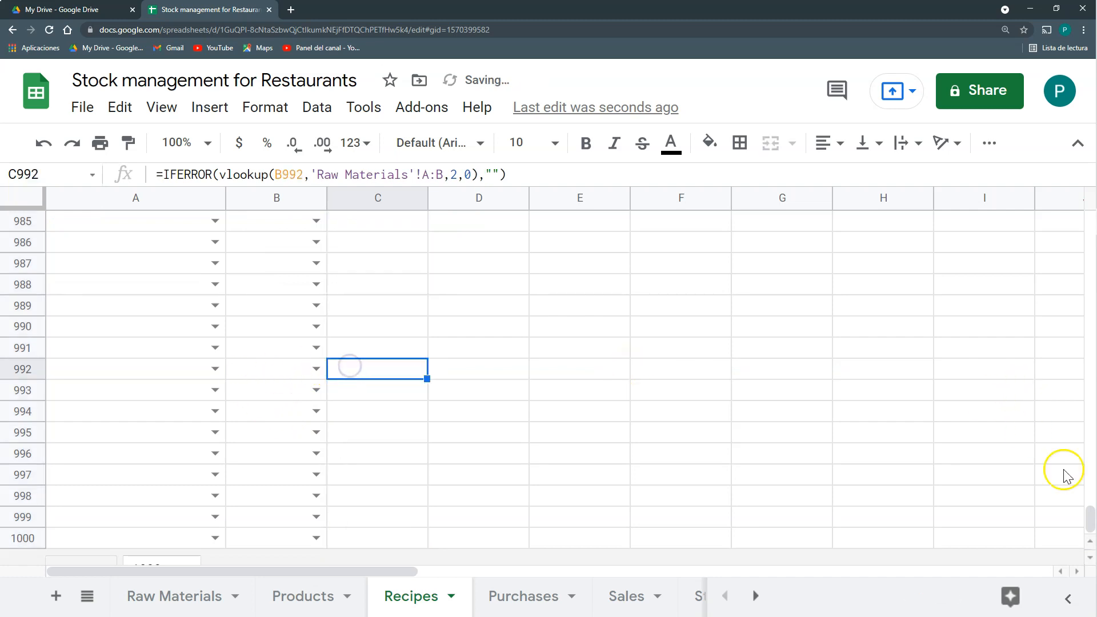
# Step: Make the header cells A1:D1 of the Recipes sheet bold
pyautogui.click(1078, 518)
pyautogui.moveTo(1089, 521); pyautogui.dragTo(1092, 211)
pyautogui.moveTo(135, 222); pyautogui.dragTo(436, 228)
pyautogui.hotkey('ctrl', 'b')
# Step: Make the Quantity and Date header cells on the Purchases sheet bold
pyautogui.click(303, 596)
pyautogui.click(207, 602)
pyautogui.click(387, 591)
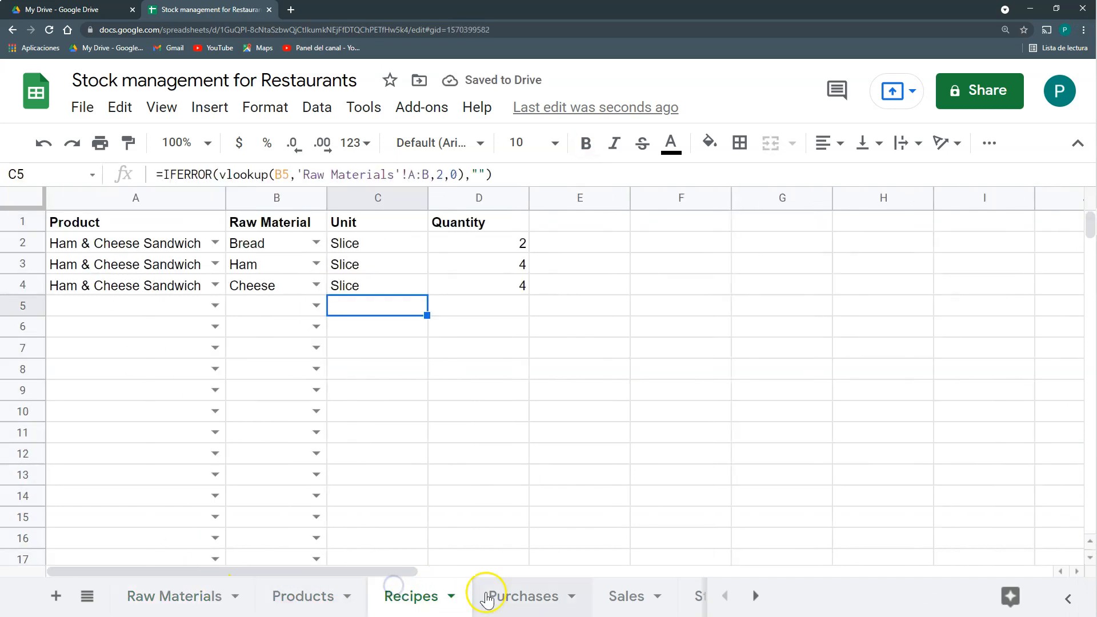
pyautogui.click(518, 603)
pyautogui.moveTo(217, 222); pyautogui.dragTo(278, 223)
pyautogui.hotkey('ctrl', 'b')
pyautogui.click(304, 298)
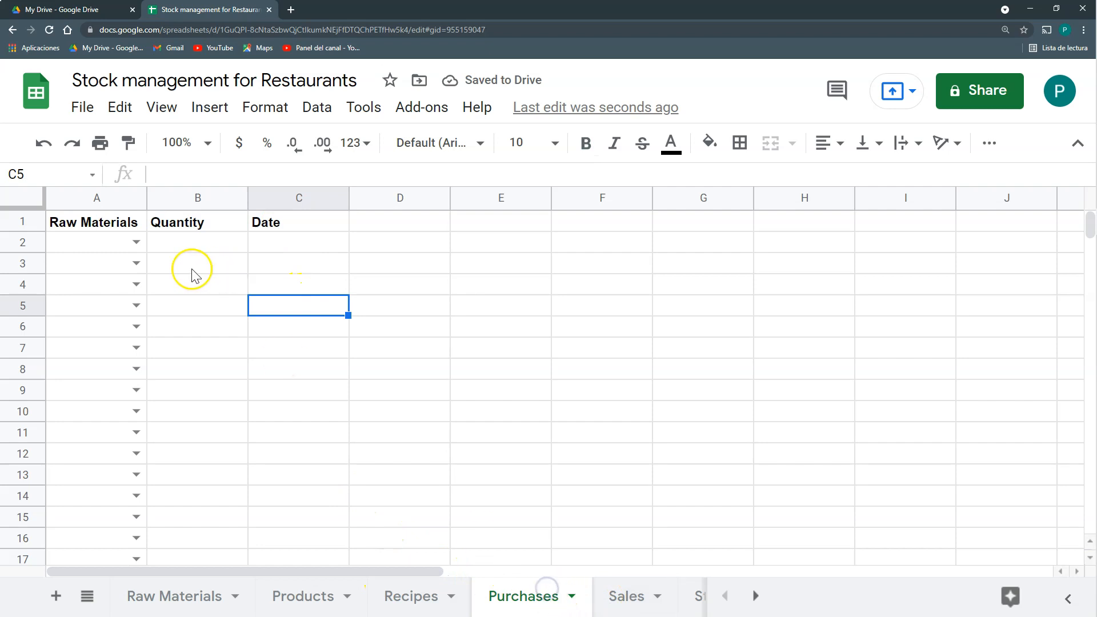
# Step: Record a purchase in row 2 of the Purchases sheet with raw material Bread and quantity 20
pyautogui.click(136, 243)
pyautogui.click(128, 279)
pyautogui.press('Tab')
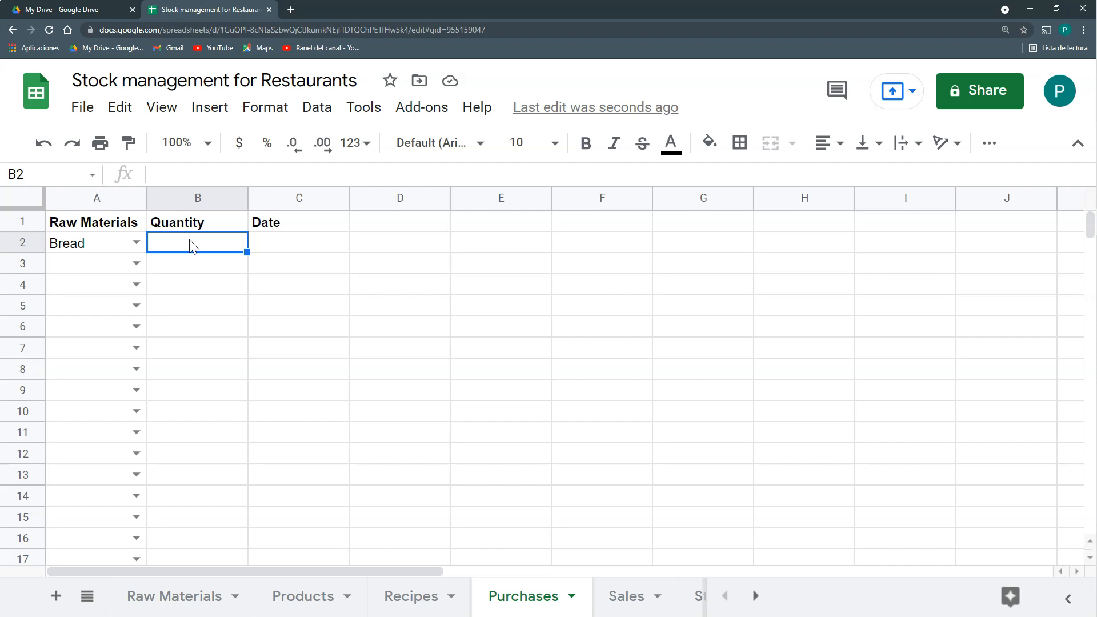
pyautogui.write('20')
pyautogui.press('Return')
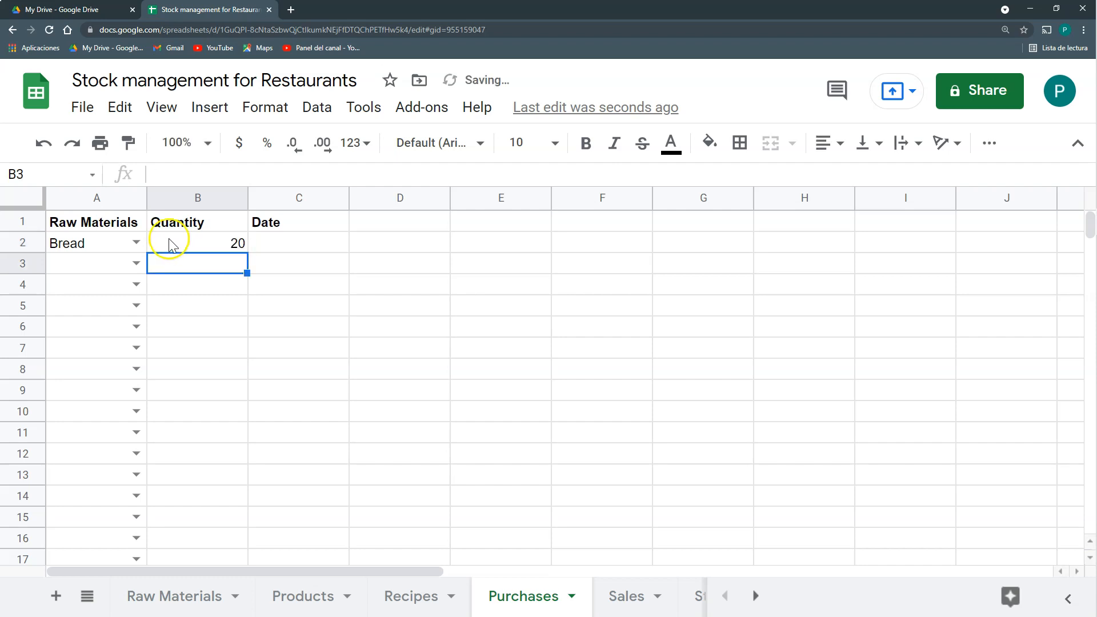
# Step: Record a purchase in row 3 with raw material Ham and quantity 20
pyautogui.click(93, 260)
pyautogui.click(93, 260)
pyautogui.click(115, 315)
pyautogui.click(164, 263)
pyautogui.write('20')
pyautogui.press('Return')
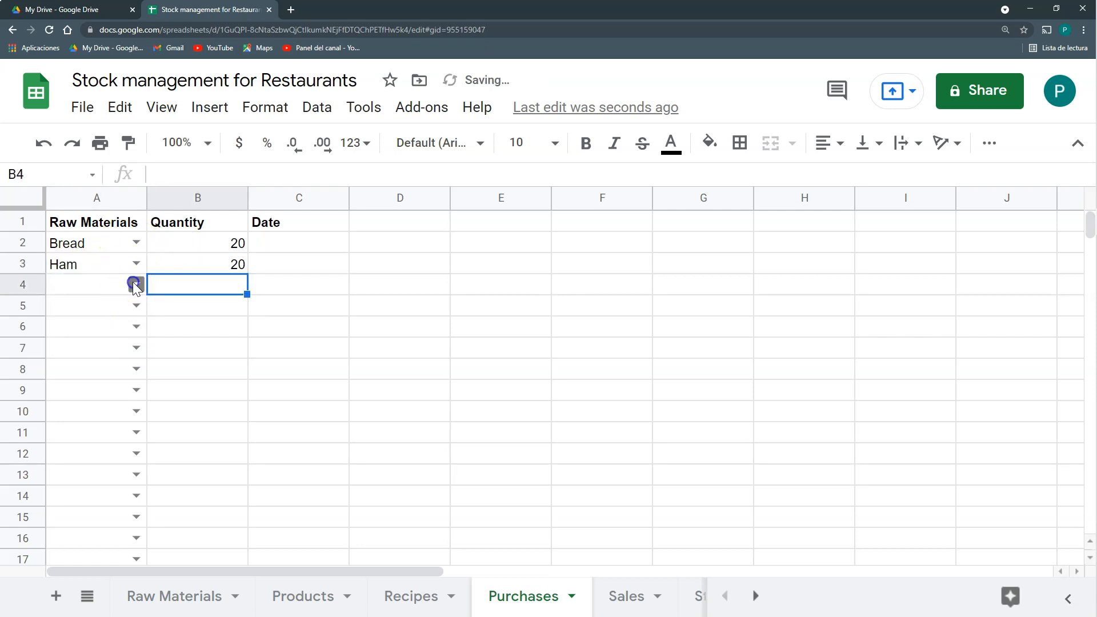
# Step: Record a purchase in row 4 with raw material Cheese and quantity 20
pyautogui.click(134, 283)
pyautogui.click(107, 360)
pyautogui.click(171, 285)
pyautogui.write('20')
pyautogui.press('Return')
# Step: Add data validation to Purchases C2:C1000 that requires a valid date and rejects invalid input
pyautogui.click(310, 243)
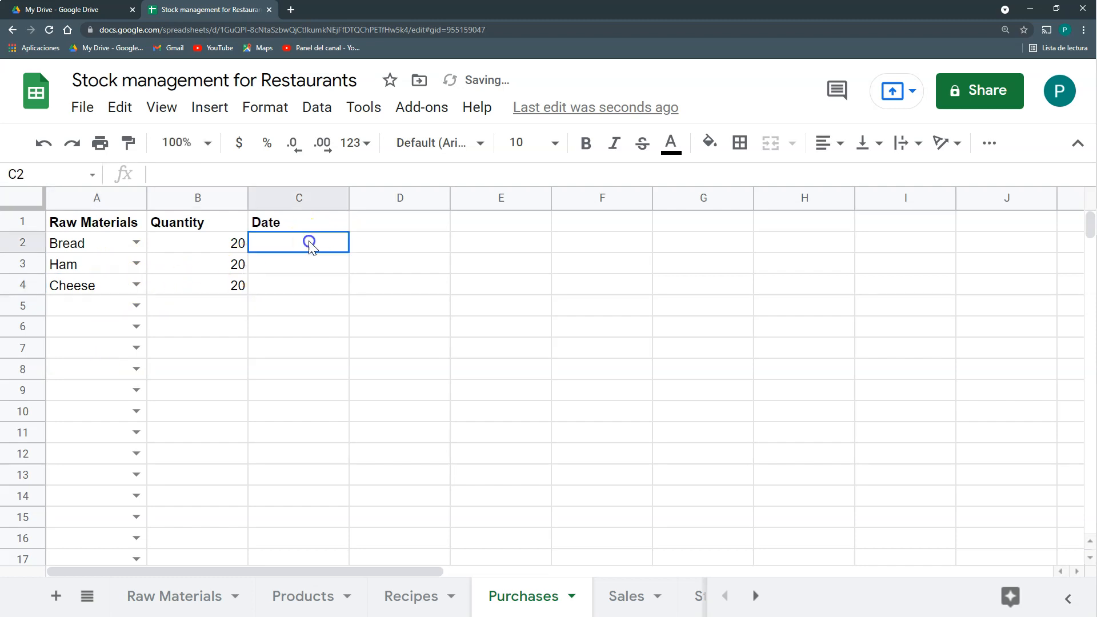
pyautogui.click(311, 262)
pyautogui.click(306, 243)
pyautogui.hotkey('ctrl', 'shift', 'Down')
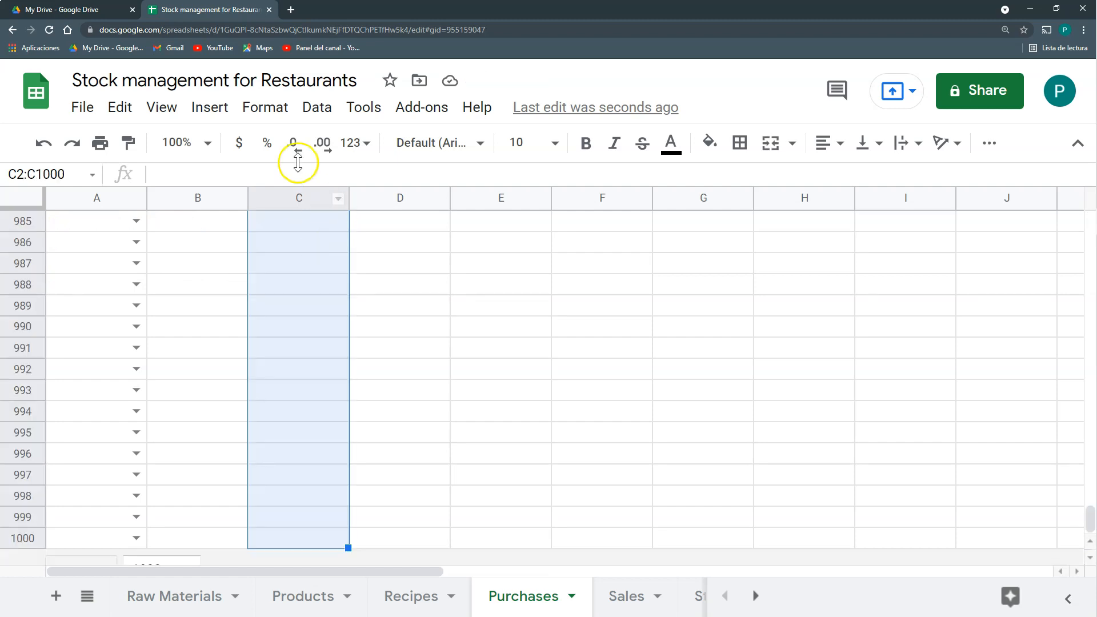
pyautogui.click(317, 108)
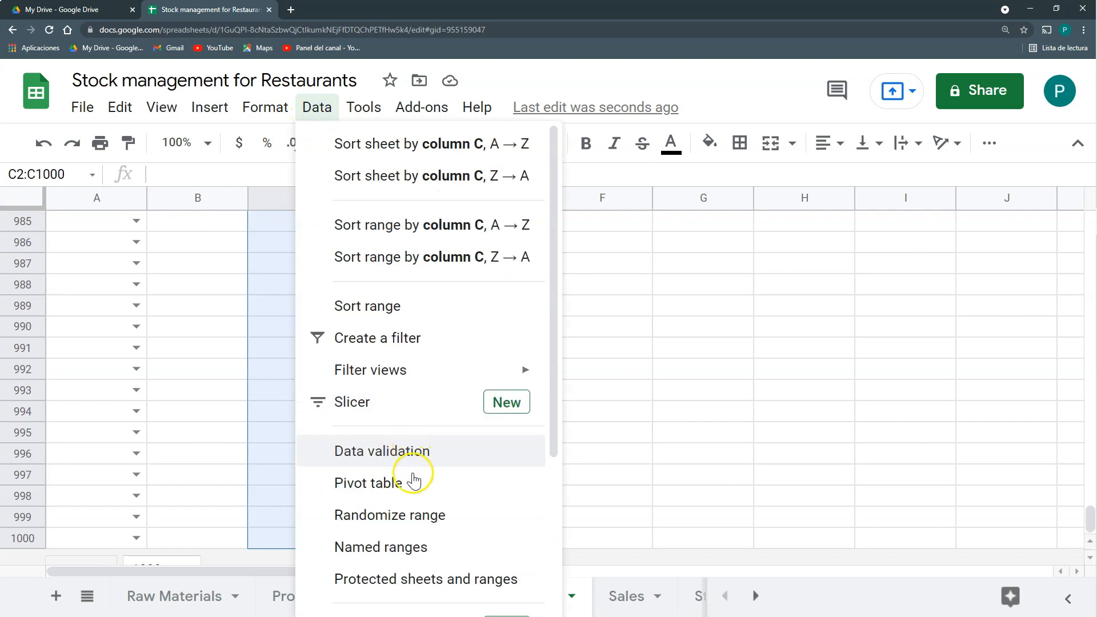
pyautogui.click(415, 461)
pyautogui.click(498, 289)
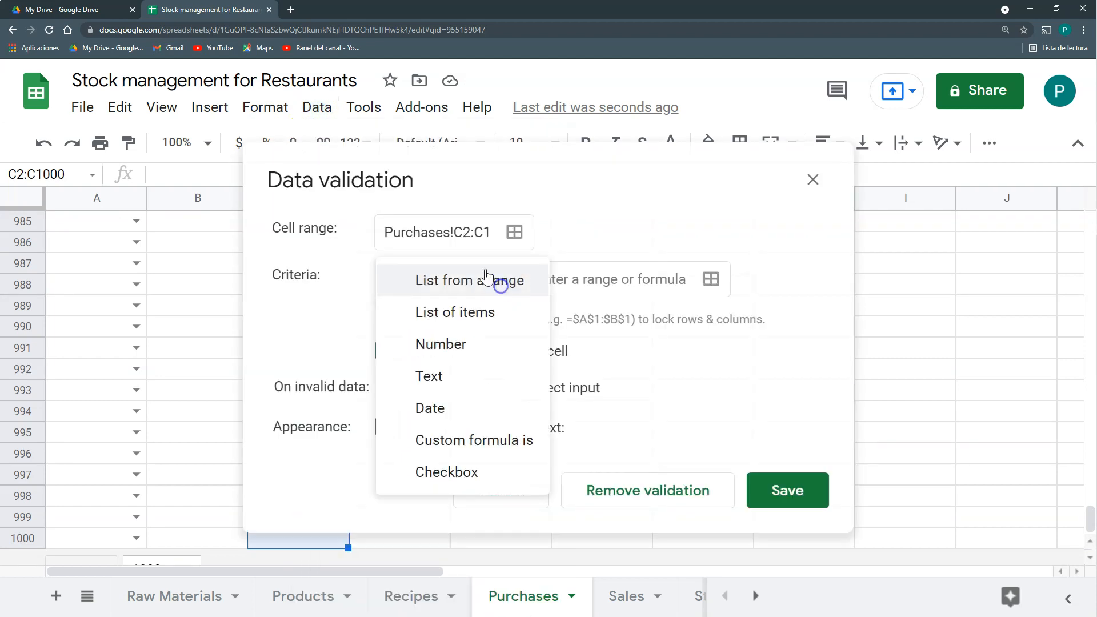
pyautogui.click(449, 407)
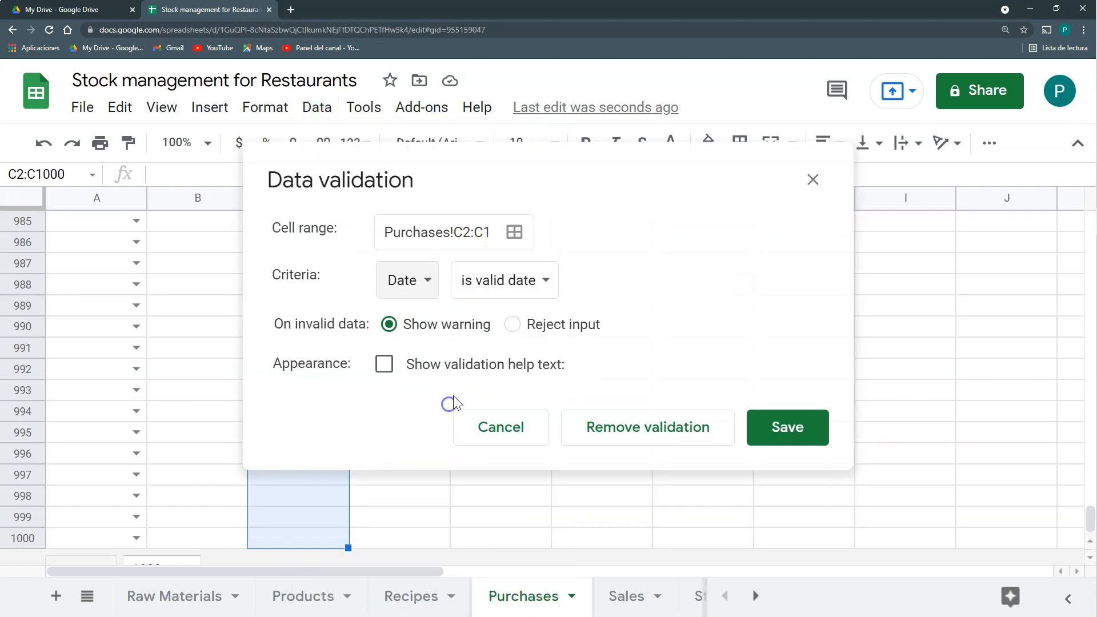
pyautogui.click(513, 324)
pyautogui.click(786, 428)
# Step: Set the Date of the Bread, Ham and Cheese purchases in C2:C4 to 2021-07-22 using the date picker
pyautogui.click(313, 327)
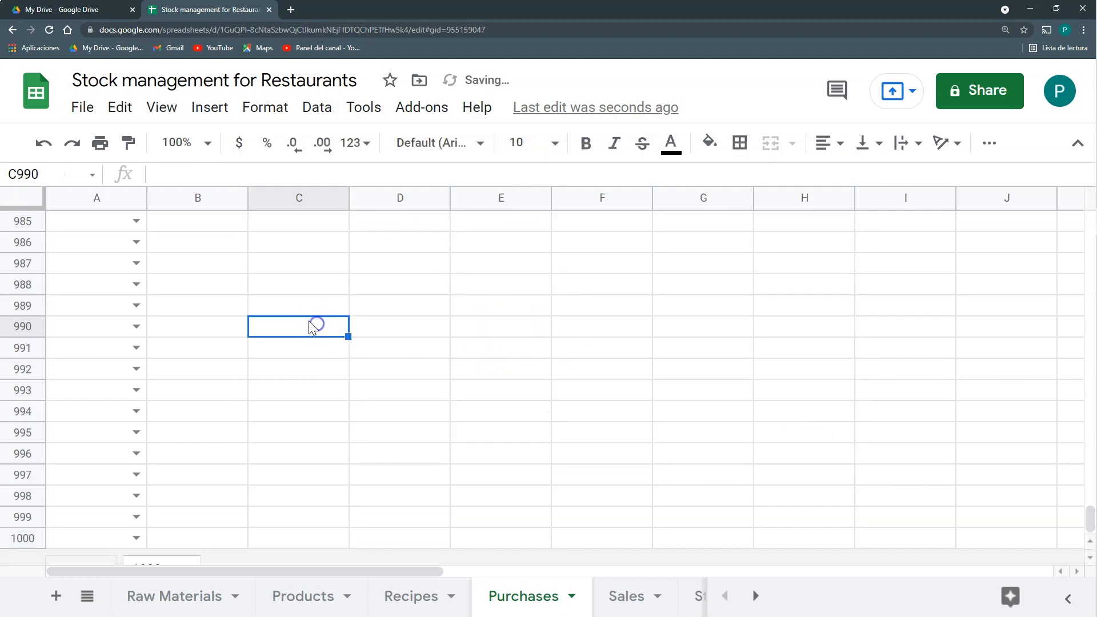
pyautogui.hotkey('ctrl', 'Up')
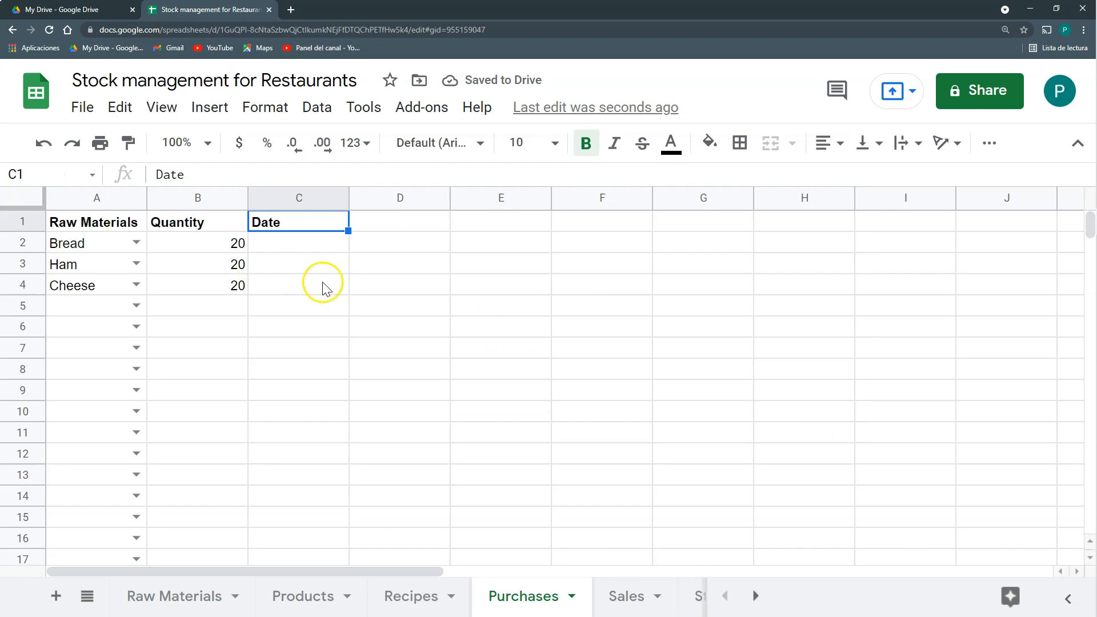
pyautogui.doubleClick(286, 246)
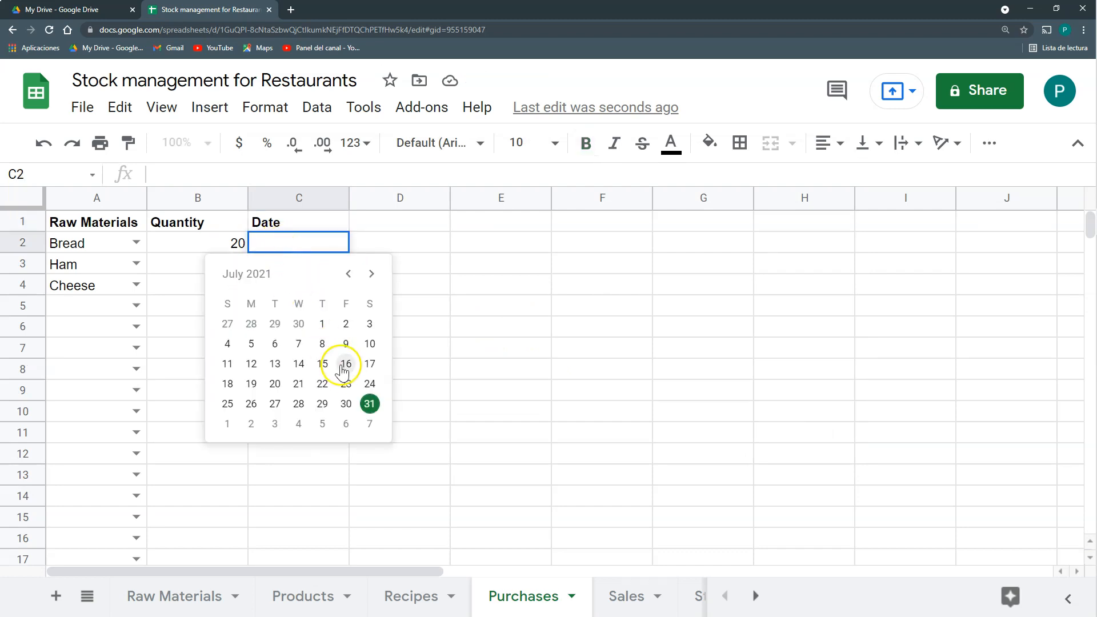
pyautogui.click(322, 384)
pyautogui.click(318, 269)
pyautogui.doubleClick(318, 267)
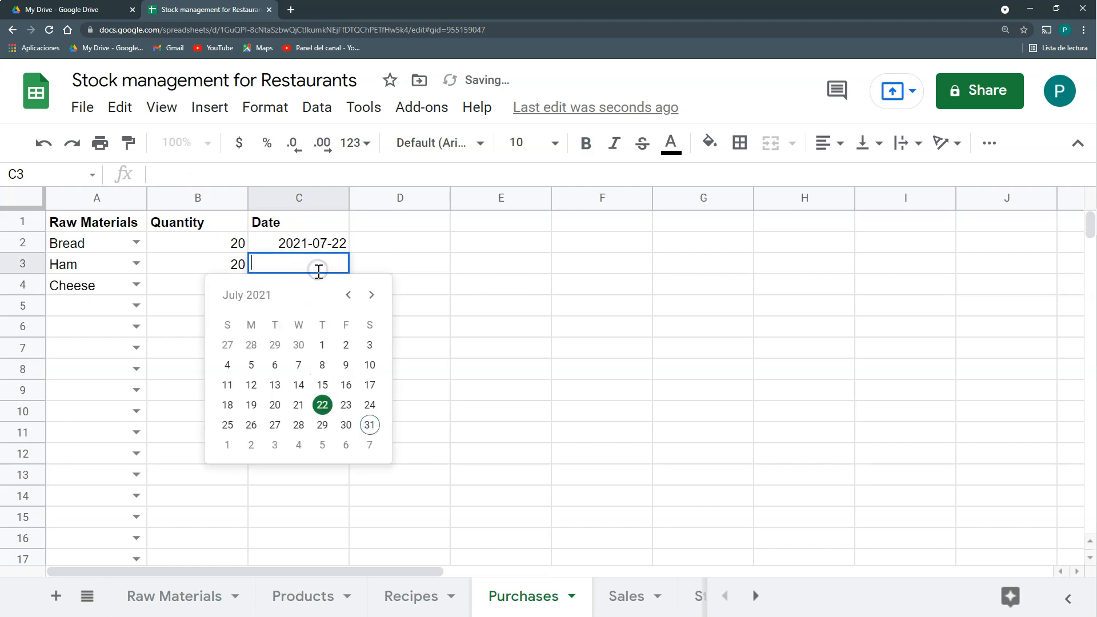
pyautogui.click(323, 406)
pyautogui.click(319, 291)
pyautogui.doubleClick(319, 292)
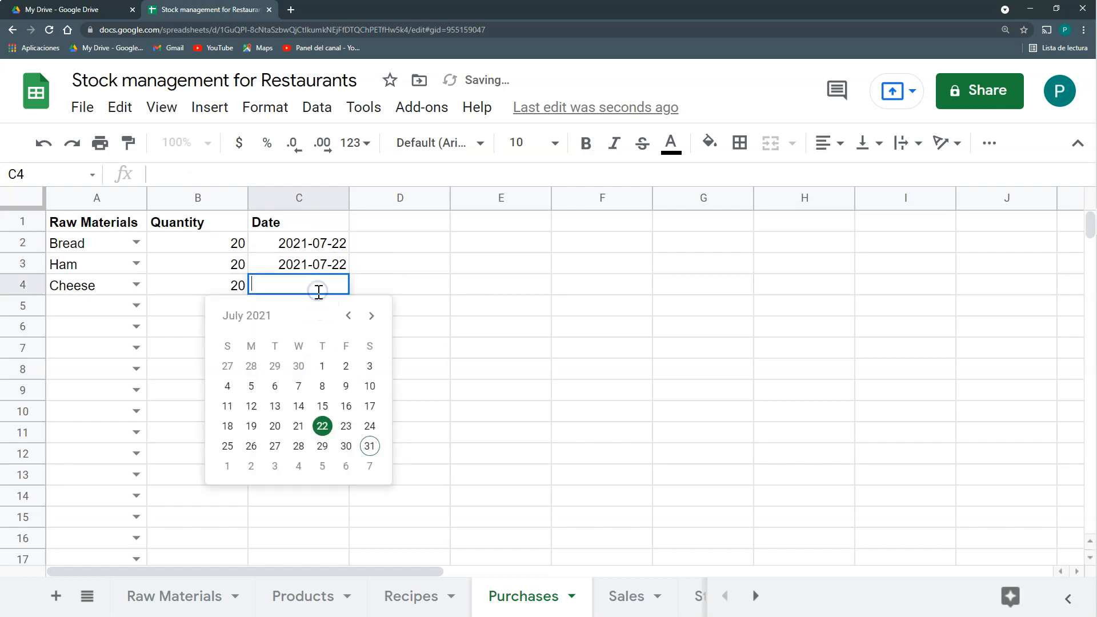
pyautogui.click(322, 426)
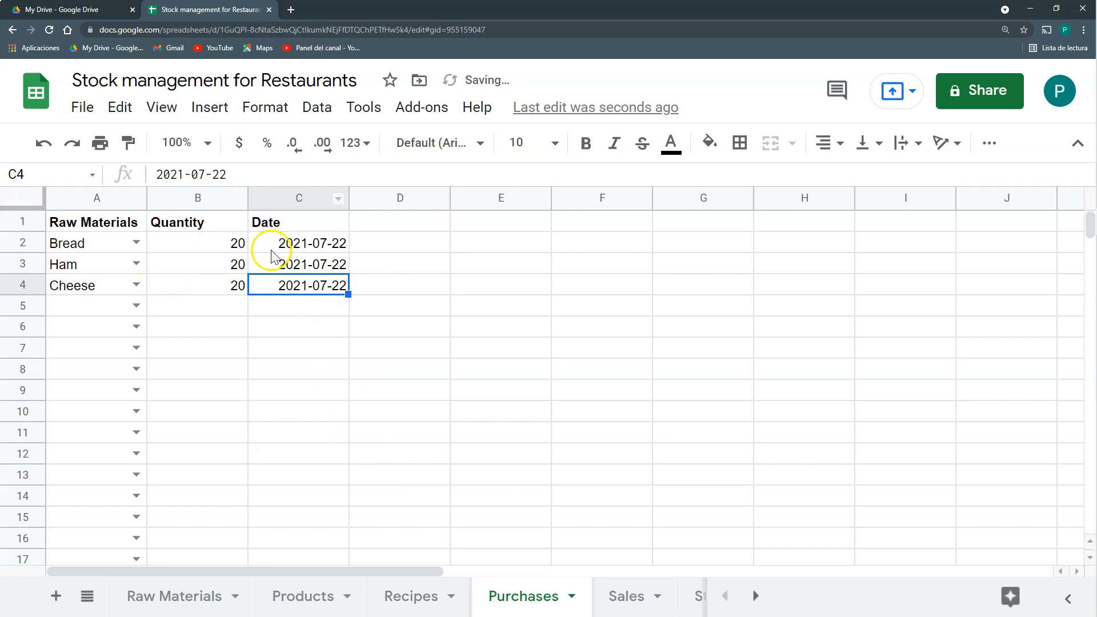
# Step: Add data validation to Sales C2:C1000 that requires a valid date and rejects invalid input
pyautogui.click(629, 598)
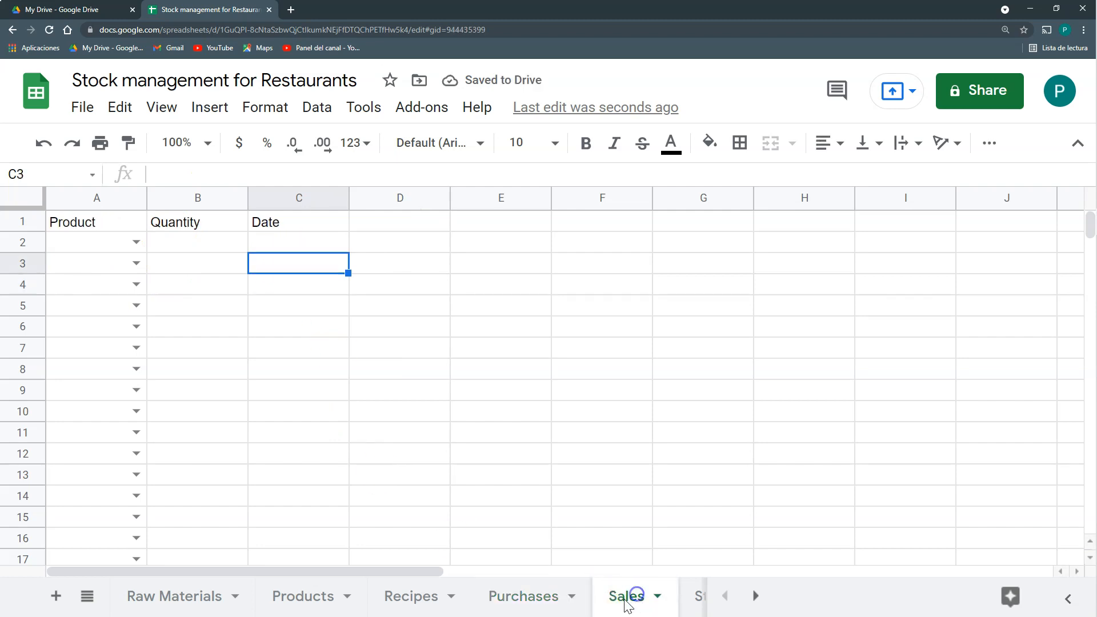
pyautogui.click(284, 244)
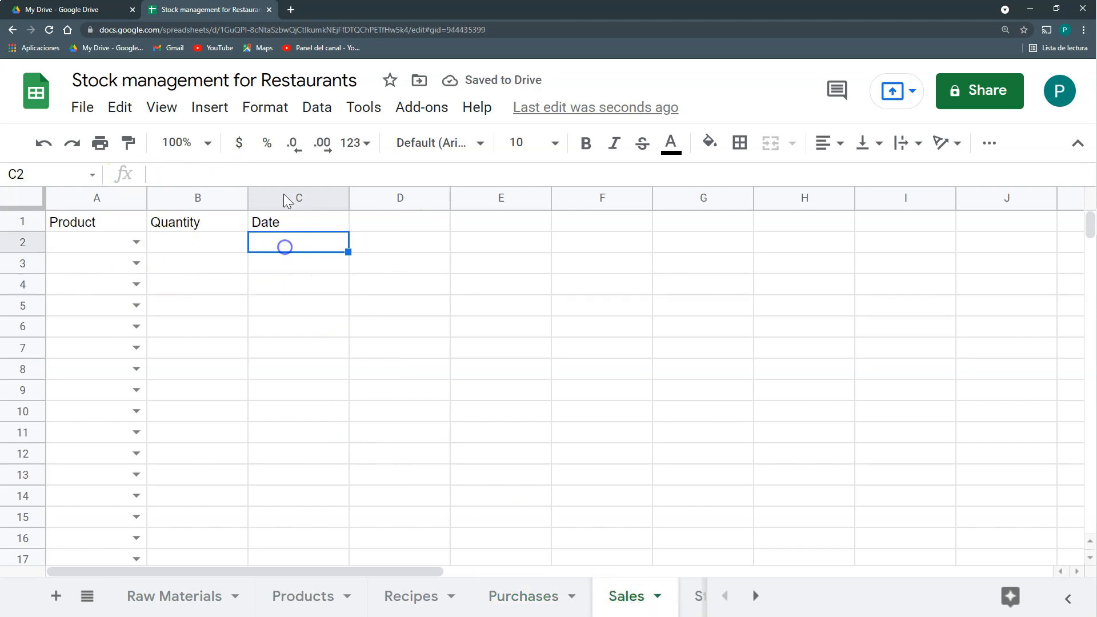
pyautogui.hotkey('ctrl', 'shift', 'Down')
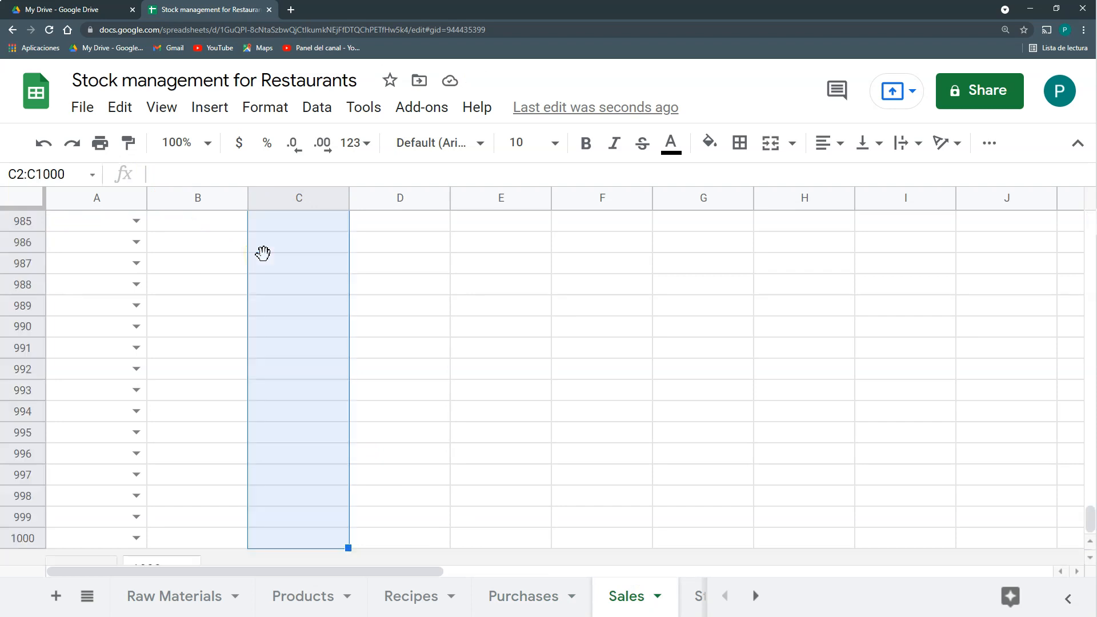
pyautogui.click(315, 110)
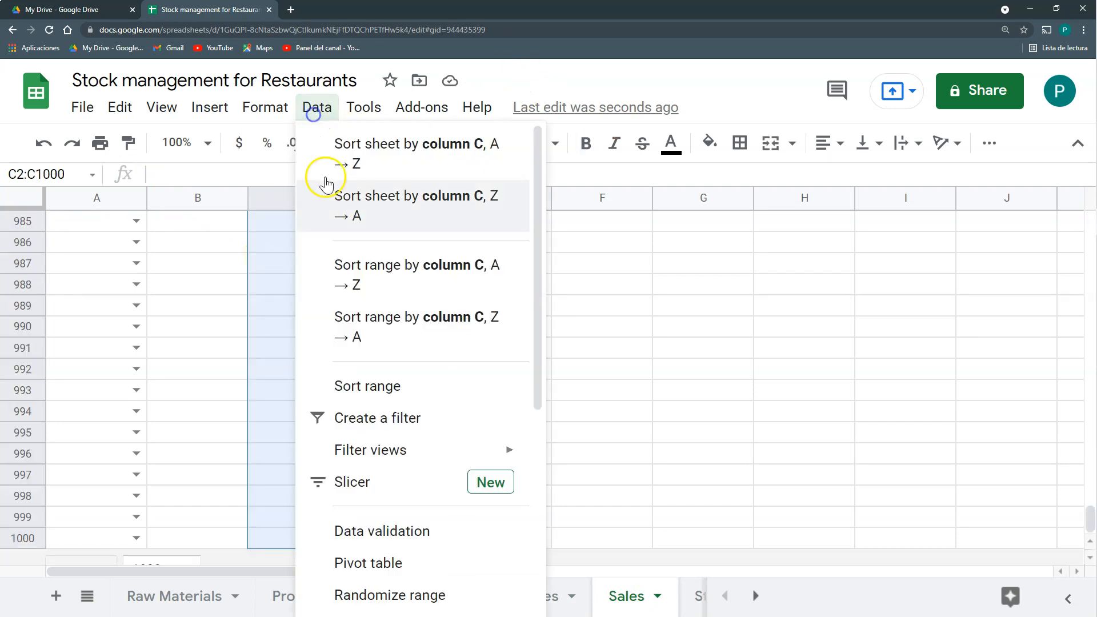
pyautogui.click(399, 447)
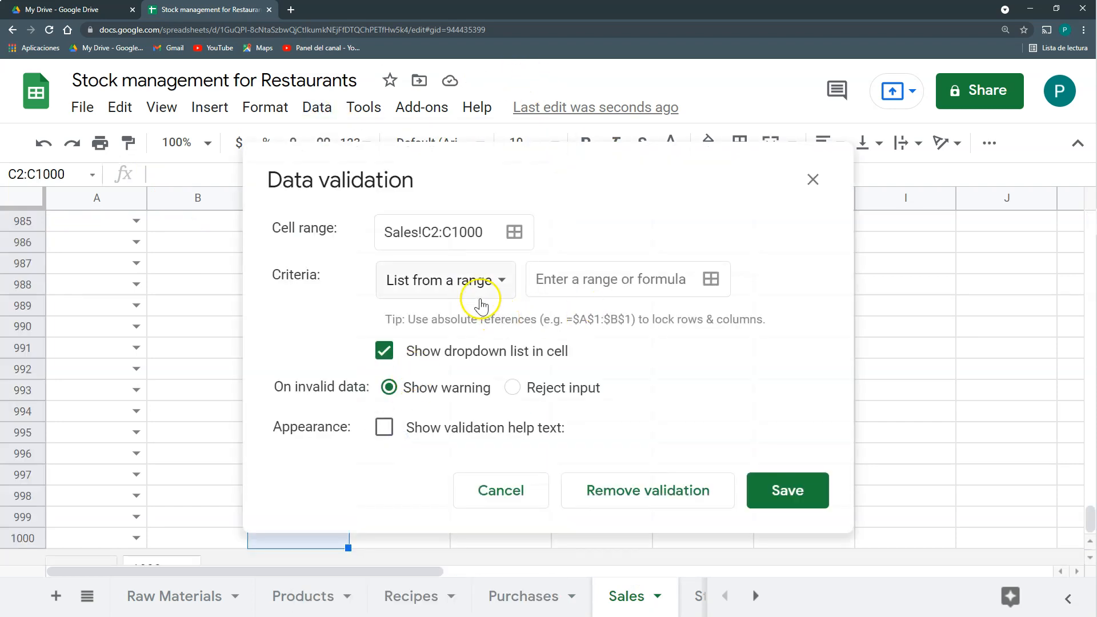
pyautogui.click(464, 286)
pyautogui.click(451, 407)
pyautogui.click(512, 324)
pyautogui.click(782, 429)
pyautogui.click(290, 352)
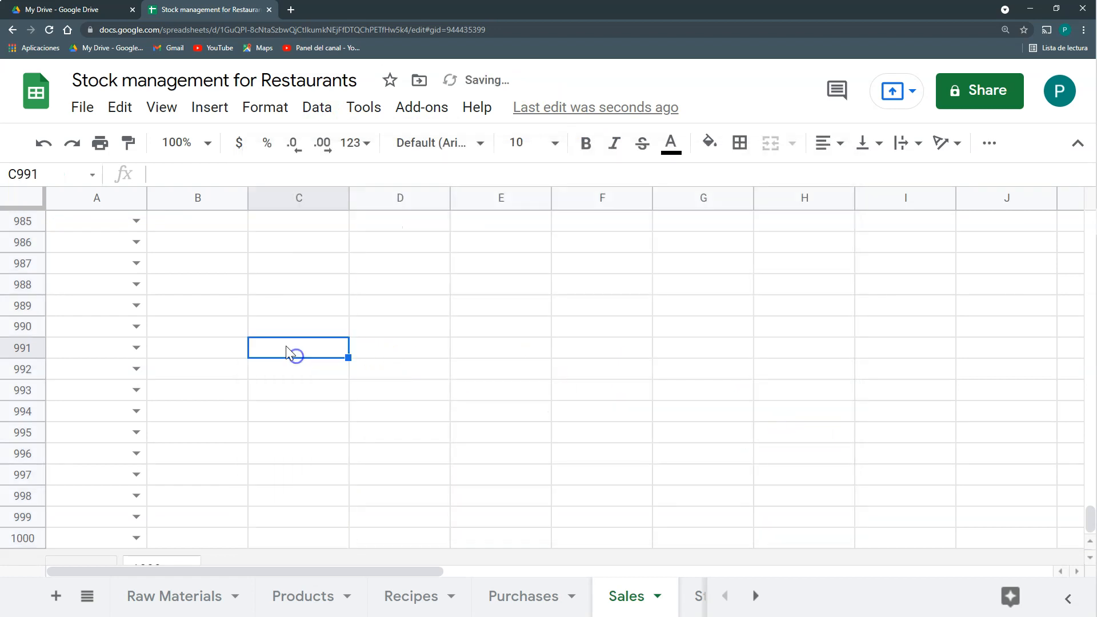
pyautogui.hotkey('ctrl', 'Home')
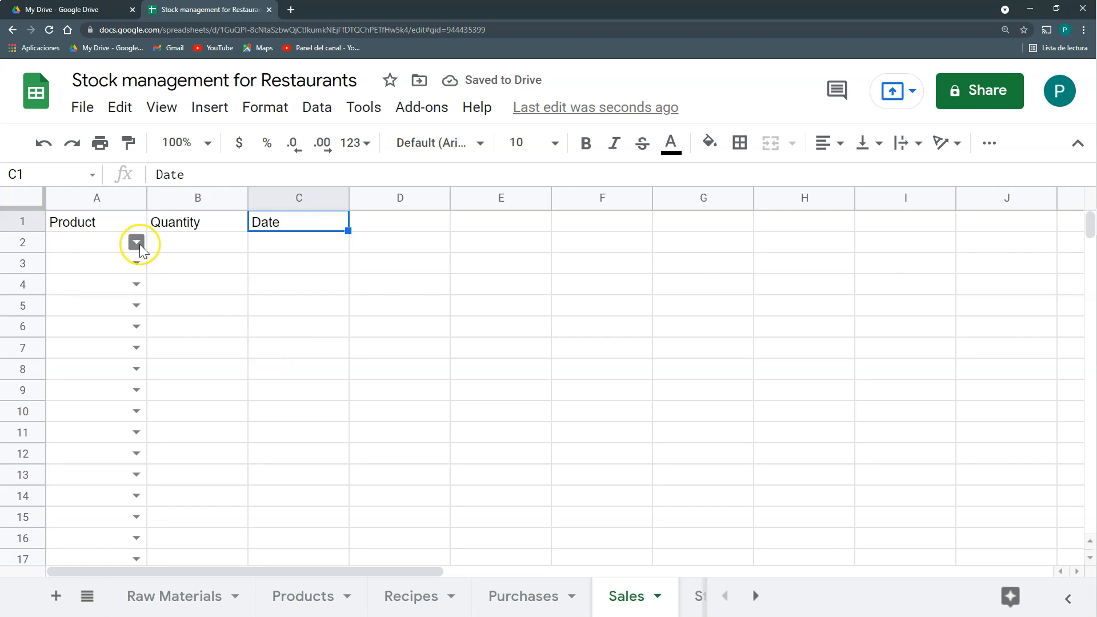
# Step: Record a sale in row 2 with product Ham & Cheese Sandwich, quantity 1 and date 2021-07-26
pyautogui.click(139, 243)
pyautogui.click(254, 302)
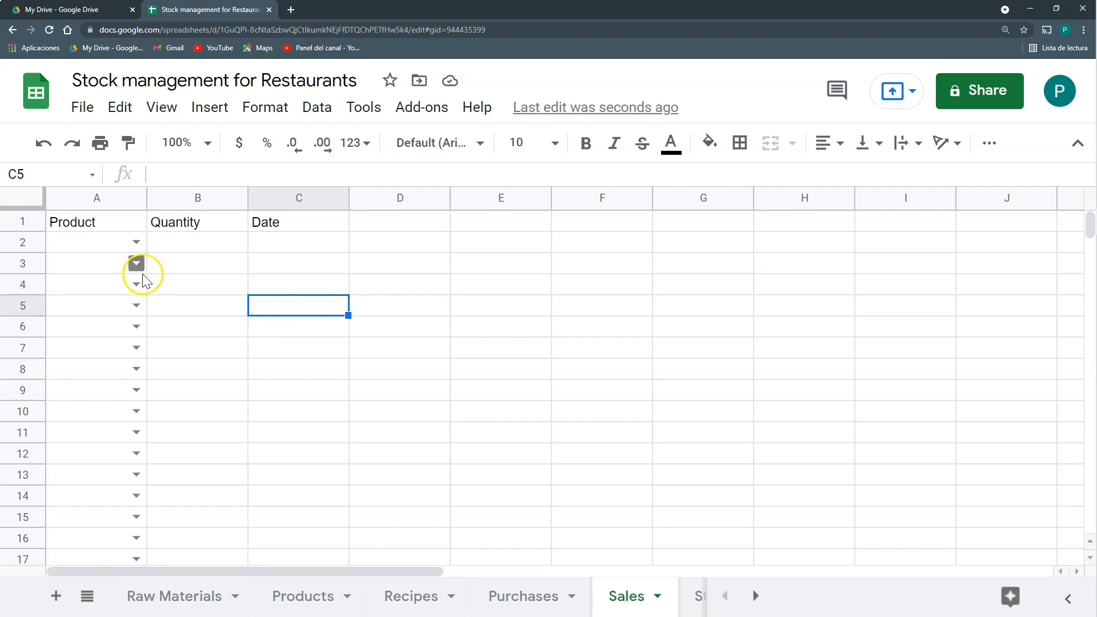
pyautogui.click(141, 240)
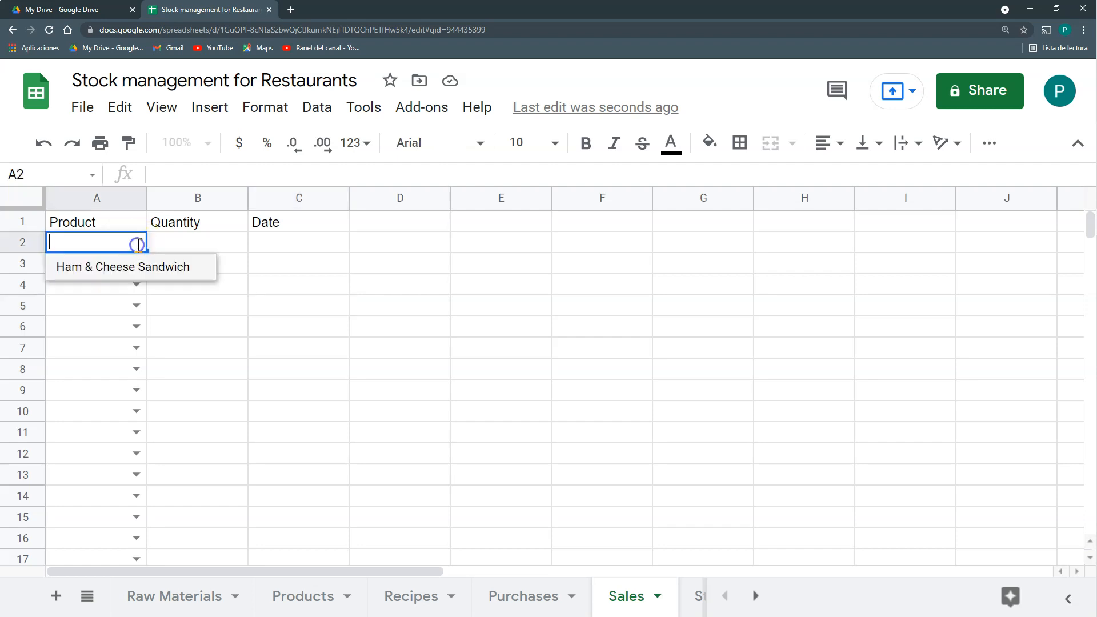
pyautogui.click(148, 266)
pyautogui.click(201, 247)
pyautogui.write('1')
pyautogui.click(275, 247)
pyautogui.doubleClick(275, 246)
pyautogui.click(252, 407)
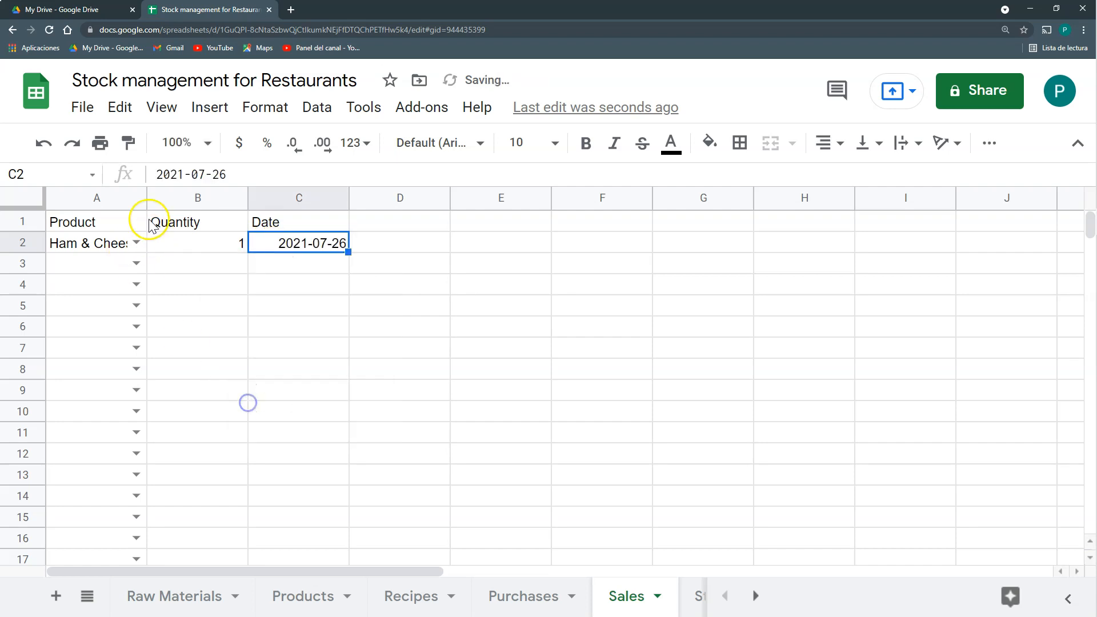
# Step: Fit column A to its contents and record a sale of 2 Ham & Cheese Sandwich in row 3, dated 2021-07-27
pyautogui.doubleClick(146, 197)
pyautogui.click(215, 263)
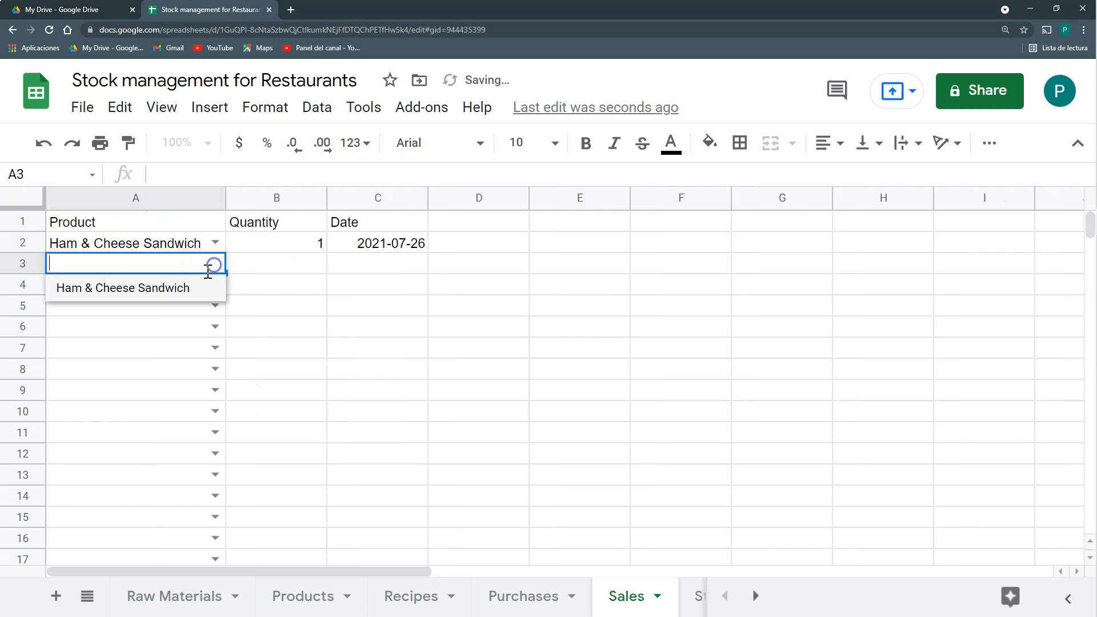
pyautogui.click(196, 289)
pyautogui.click(279, 267)
pyautogui.write('2')
pyautogui.doubleClick(371, 265)
pyautogui.click(351, 423)
# Step: Make the Sales headers Product, Quantity and Date in A1:C1 bold
pyautogui.click(399, 287)
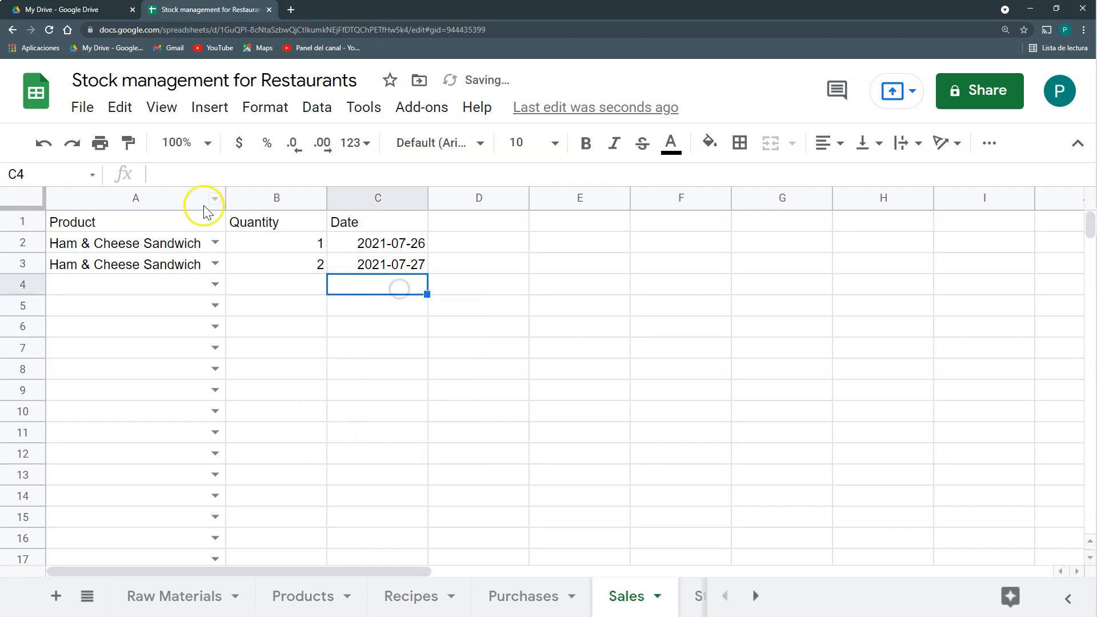
pyautogui.moveTo(172, 222); pyautogui.dragTo(331, 220)
pyautogui.hotkey('ctrl', 'b')
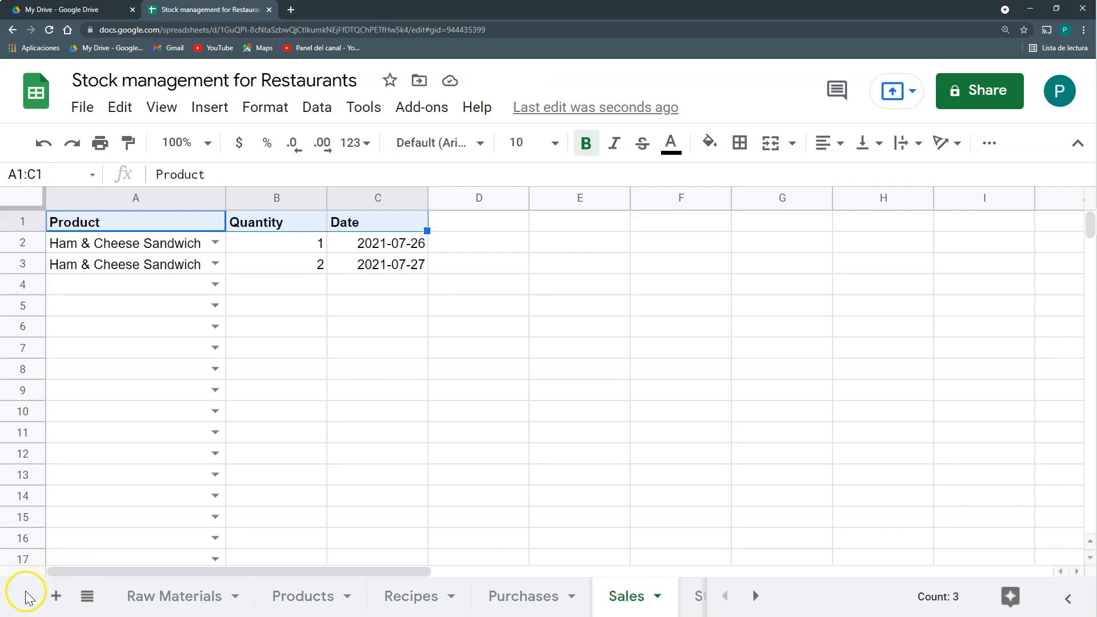
# Step: Enter the header Raw Material in cell A1 of the Stock sheet
pyautogui.click(700, 596)
pyautogui.click(83, 222)
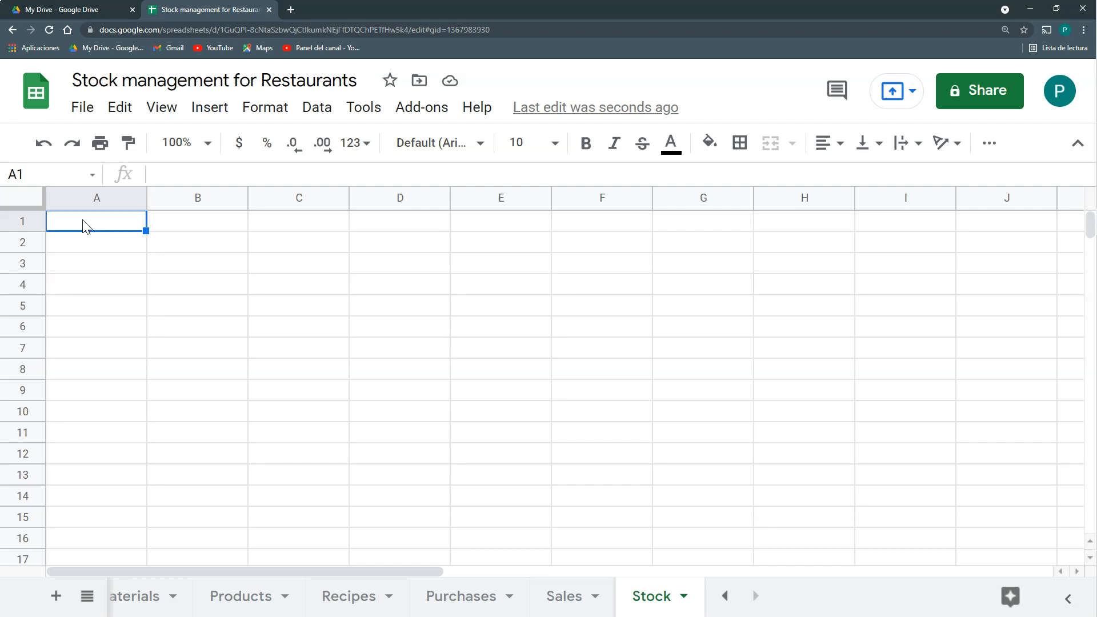
pyautogui.click(102, 240)
pyautogui.click(97, 224)
pyautogui.write('rAW MA')
pyautogui.press('BackSpace')
pyautogui.press('BackSpace')
pyautogui.press('BackSpace')
pyautogui.press('BackSpace')
pyautogui.press('BackSpace')
pyautogui.press('BackSpace')
pyautogui.write('Raw Material')
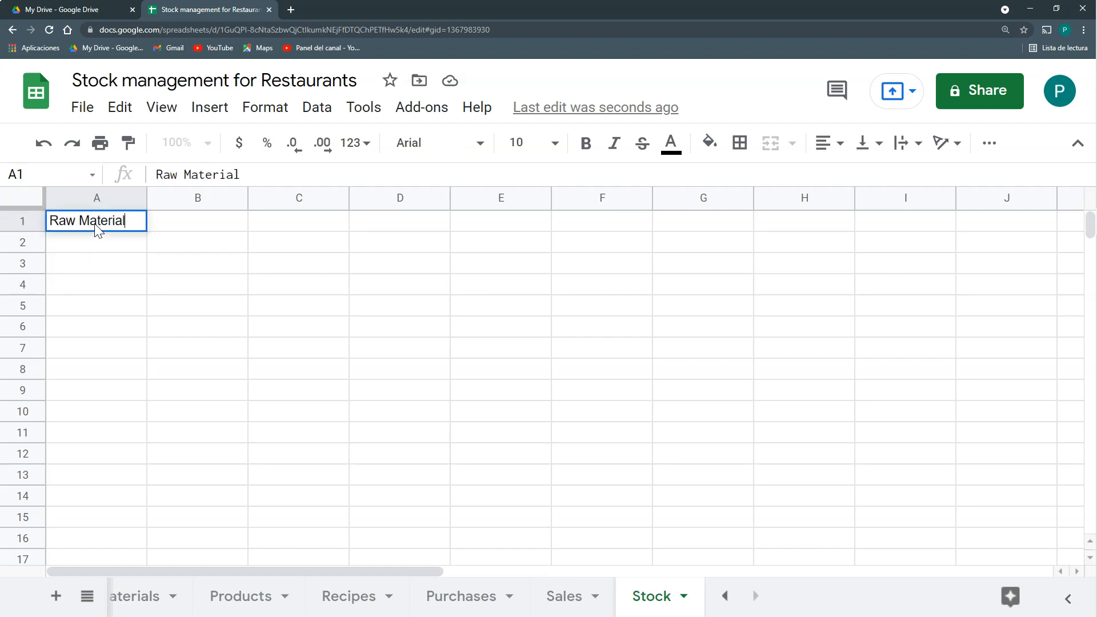
pyautogui.press('Return')
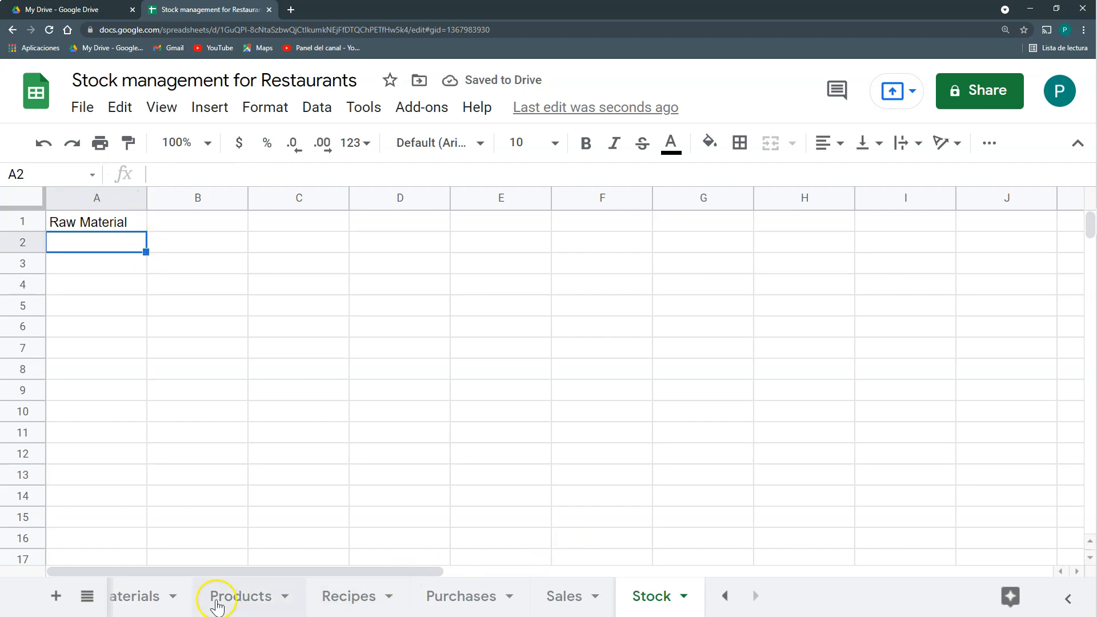
# Step: List the raw materials from cell A2 of the Stock sheet with the formula =UNIQUE('Raw Materials'!A2:A)
pyautogui.click(149, 600)
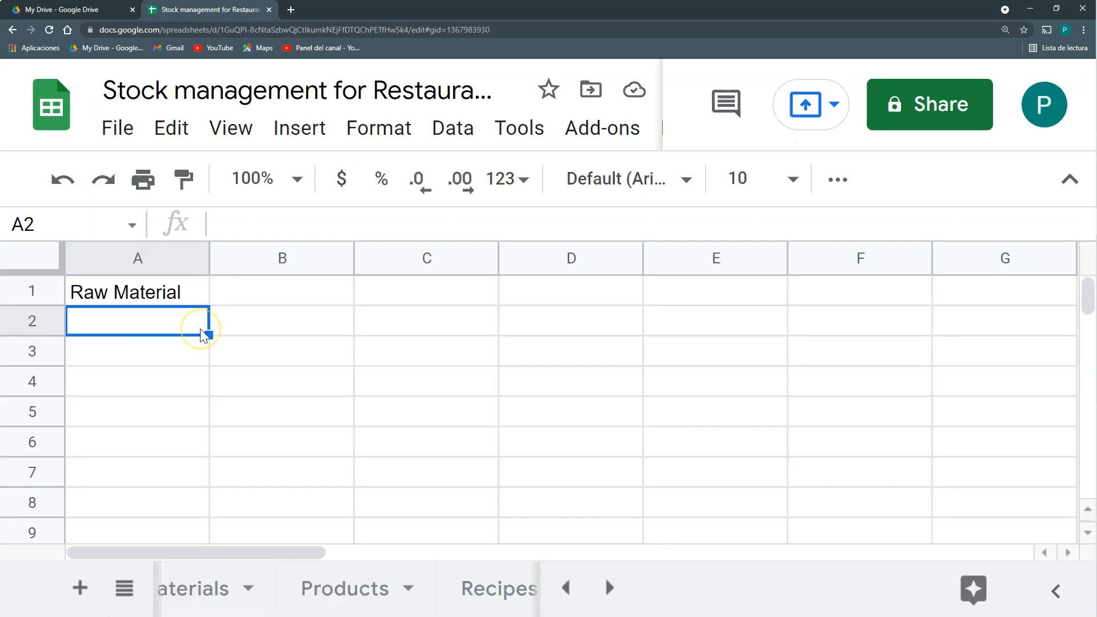
pyautogui.write('=uni')
pyautogui.press('Tab')
pyautogui.click(563, 589)
pyautogui.click(563, 588)
pyautogui.click(563, 588)
pyautogui.click(240, 589)
pyautogui.click(186, 357)
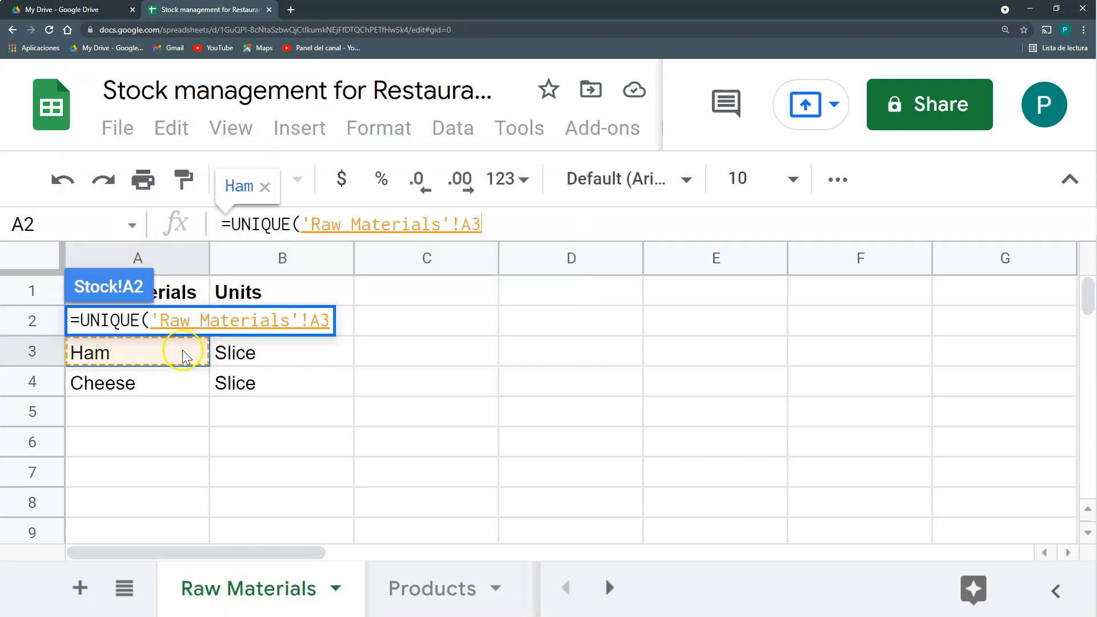
pyautogui.press('Up')
pyautogui.click(497, 223)
pyautogui.write(':a')
pyautogui.press('BackSpace')
pyautogui.write('A')
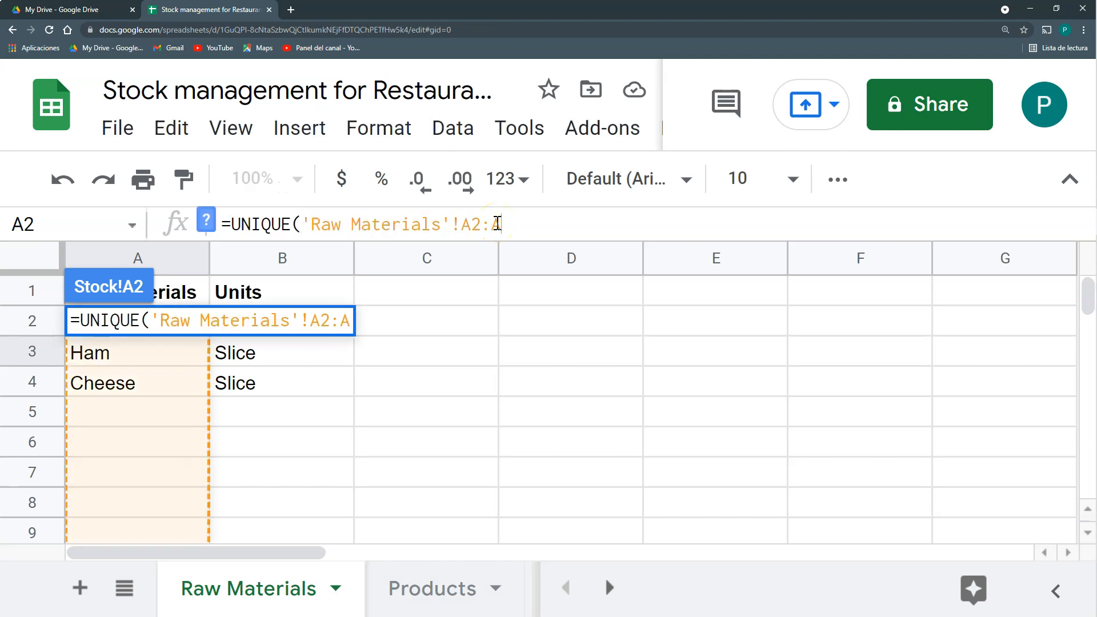
pyautogui.press('Return')
pyautogui.click(171, 327)
pyautogui.moveTo(172, 331); pyautogui.dragTo(166, 382)
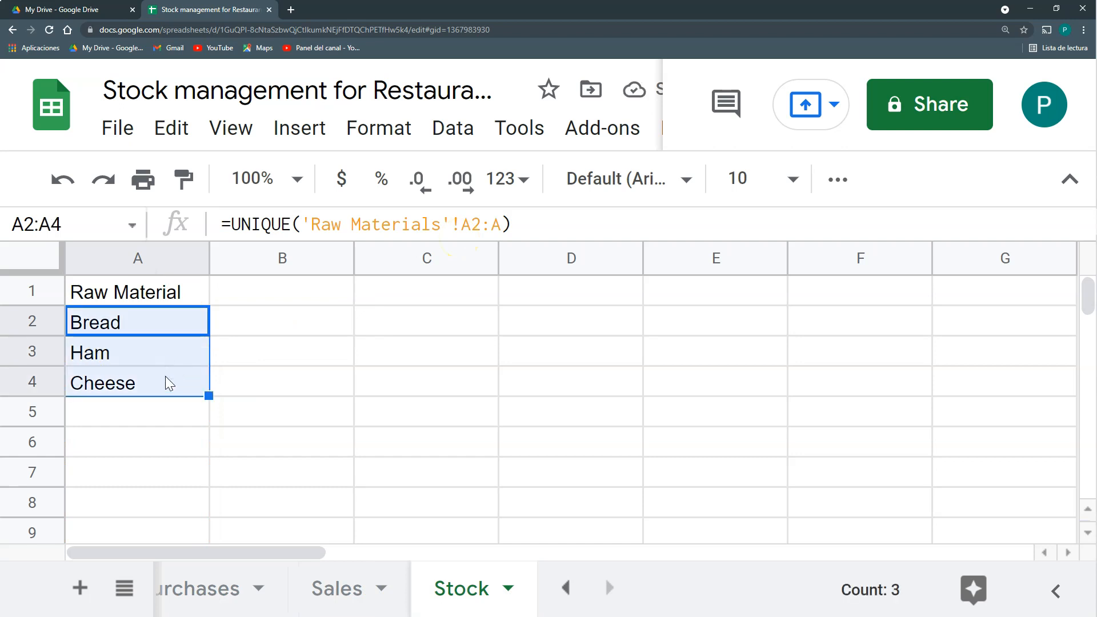
# Step: Make the Raw Material header in A1 of the Stock sheet bold
pyautogui.click(143, 297)
pyautogui.hotkey('ctrl', 'b')
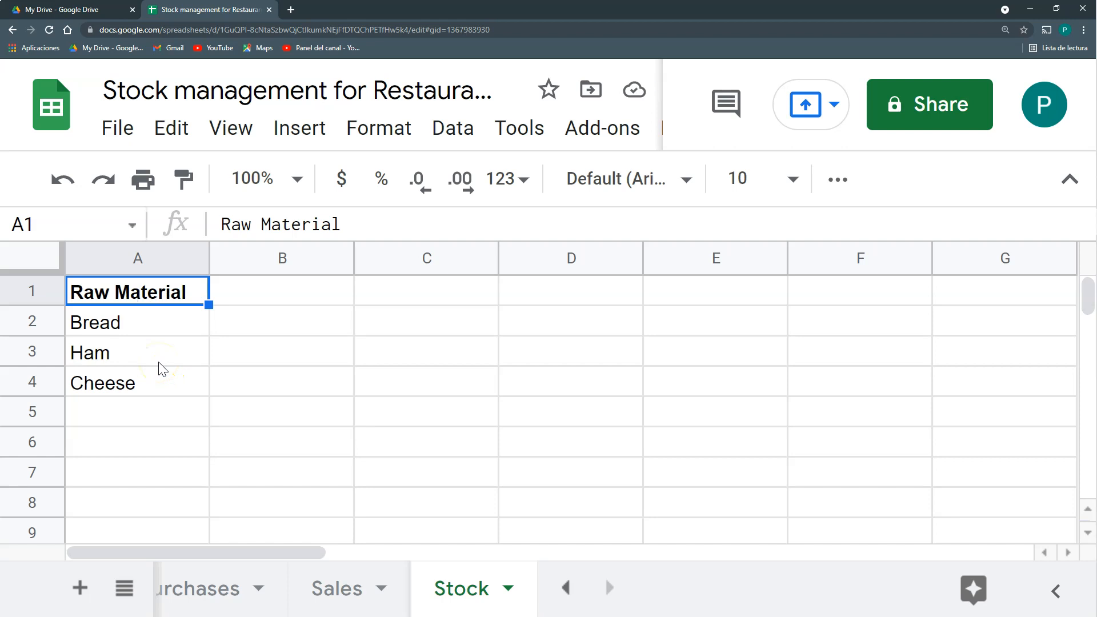
pyautogui.click(166, 303)
# Step: Enter the headers Purchases, Sales and Stock in cells B1, C1 and D1 of the Stock sheet
pyautogui.click(260, 287)
pyautogui.click(318, 297)
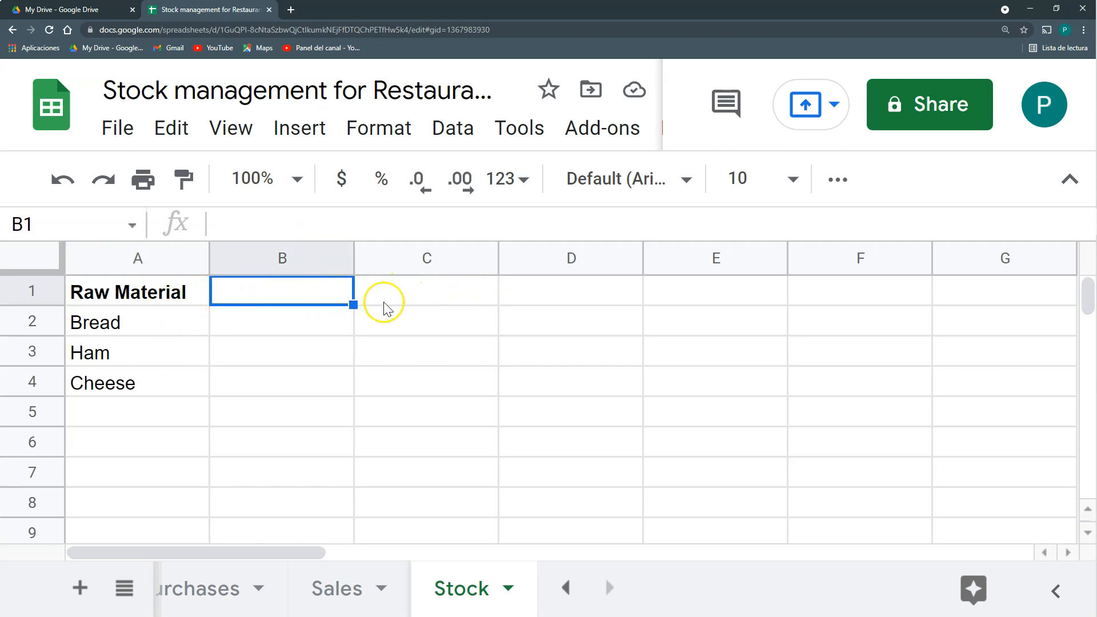
pyautogui.write('pURCHA')
pyautogui.press('BackSpace')
pyautogui.press('BackSpace')
pyautogui.press('BackSpace')
pyautogui.press('BackSpace')
pyautogui.press('BackSpace')
pyautogui.press('BackSpace')
pyautogui.press('capslock')
pyautogui.write('Pura')
pyautogui.press('BackSpace')
pyautogui.write('chases')
pyautogui.press('Tab')
pyautogui.write('Sal')
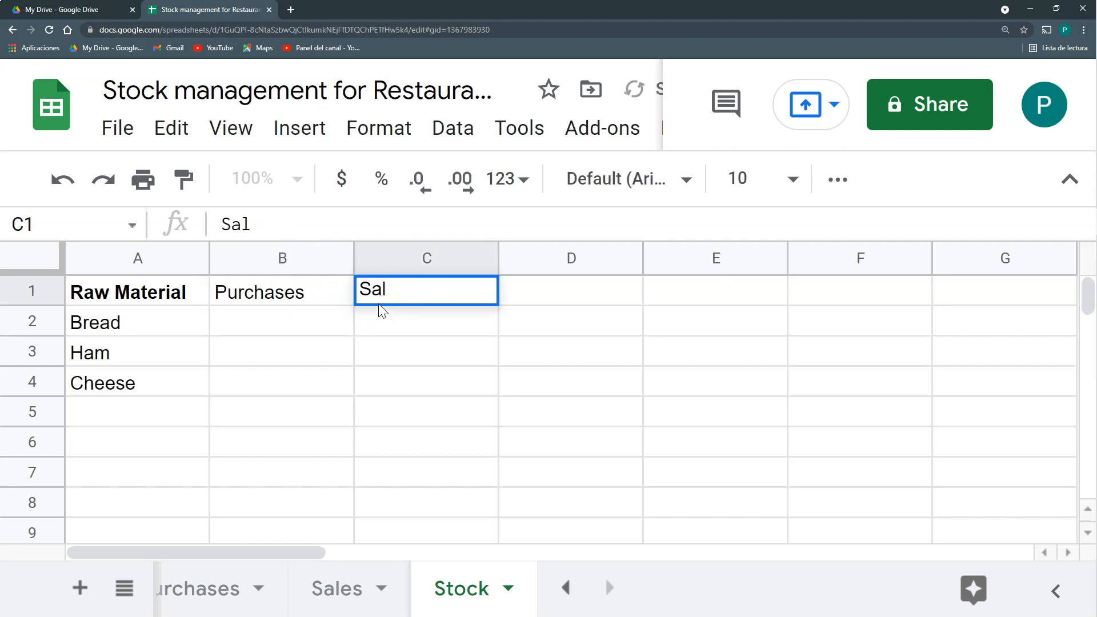
pyautogui.write('es')
pyautogui.press('Tab')
pyautogui.write('Stock')
pyautogui.press('Return')
pyautogui.press('Down')
pyautogui.press('Left')
pyautogui.press('Up')
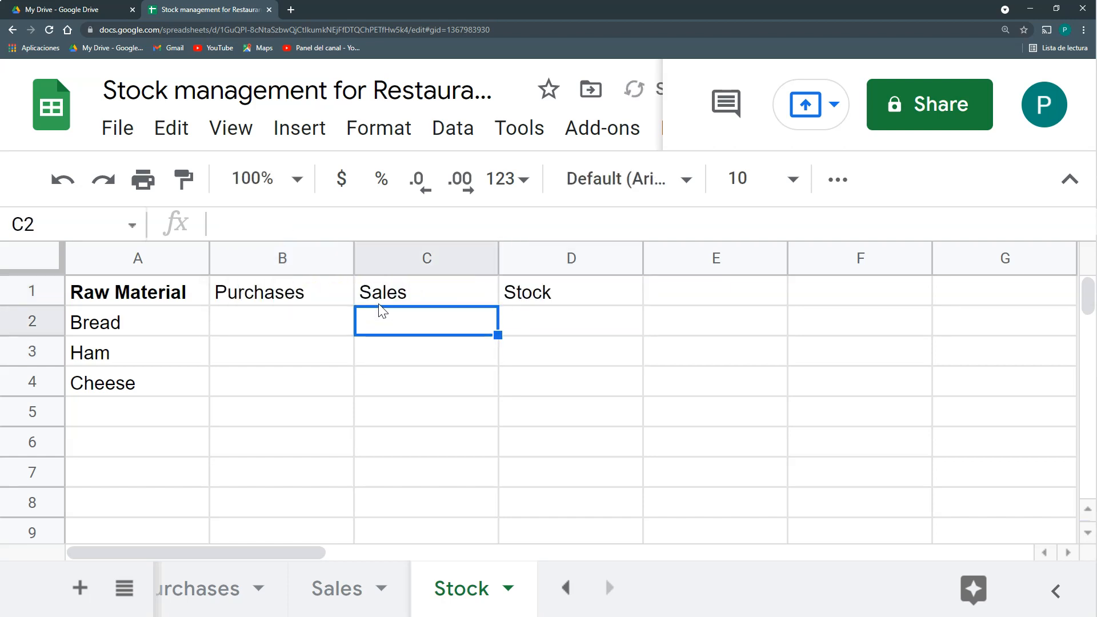
# Step: Total the purchased quantity of Bread in Stock B2 with the formula =SUMIF(Purchases!A:A;A2;Purchases!B:B)
pyautogui.press('Left')
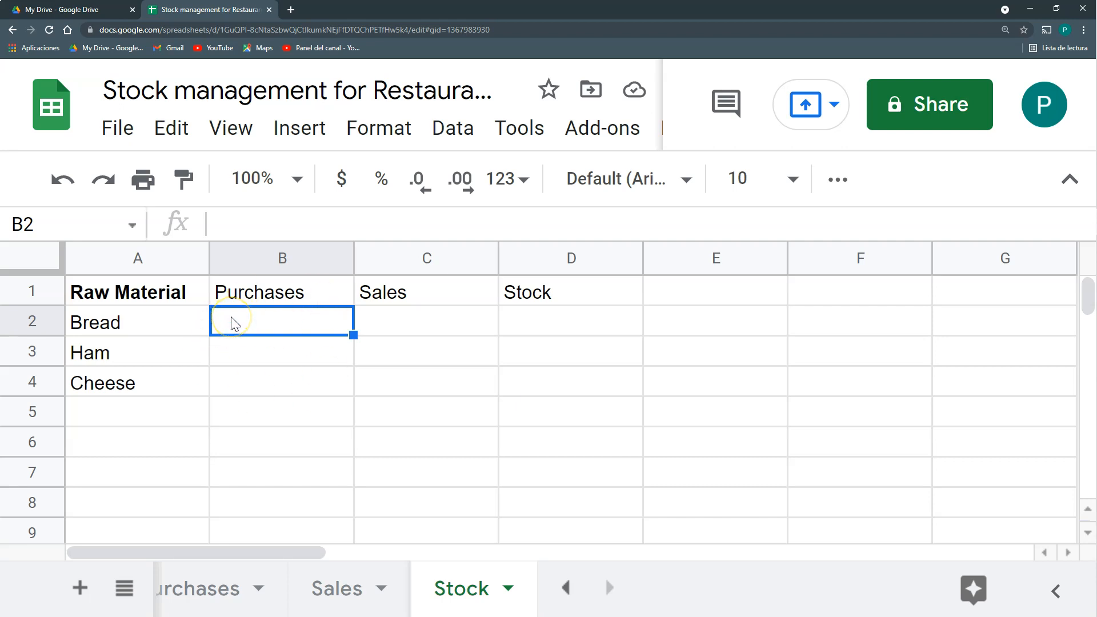
pyautogui.write('=S')
pyautogui.press('BackSpace')
pyautogui.write('SUMI')
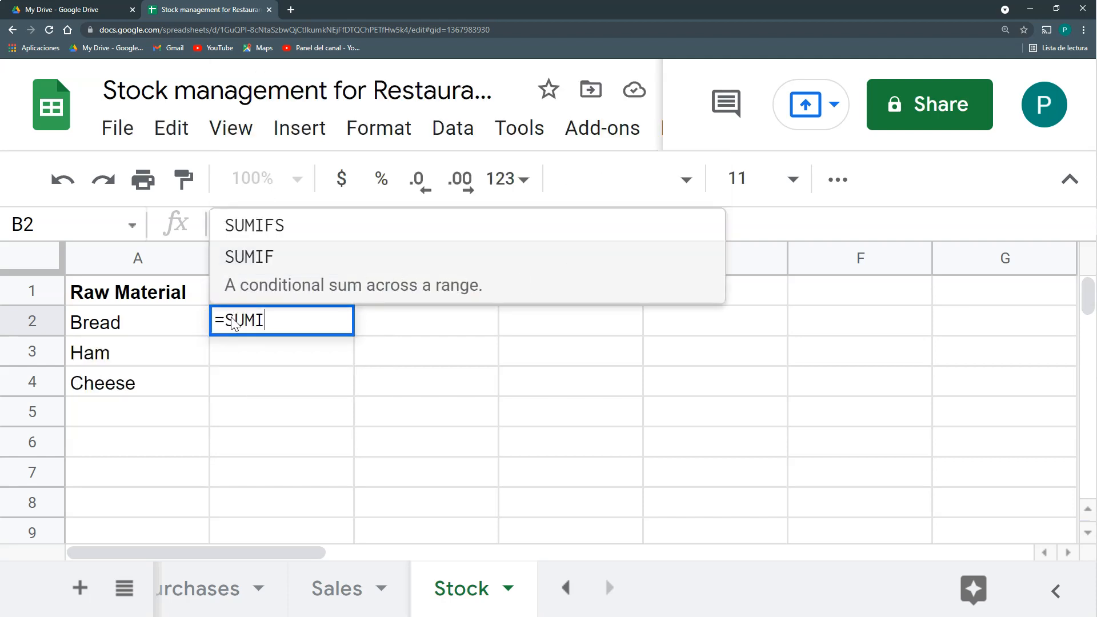
pyautogui.click(356, 257)
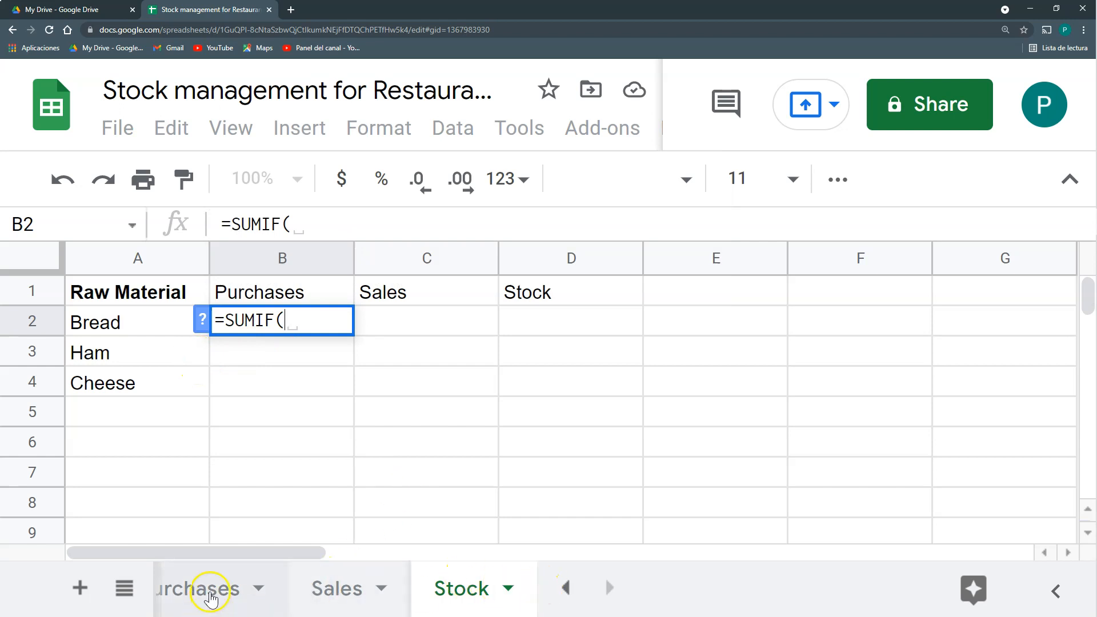
pyautogui.click(210, 598)
pyautogui.click(136, 256)
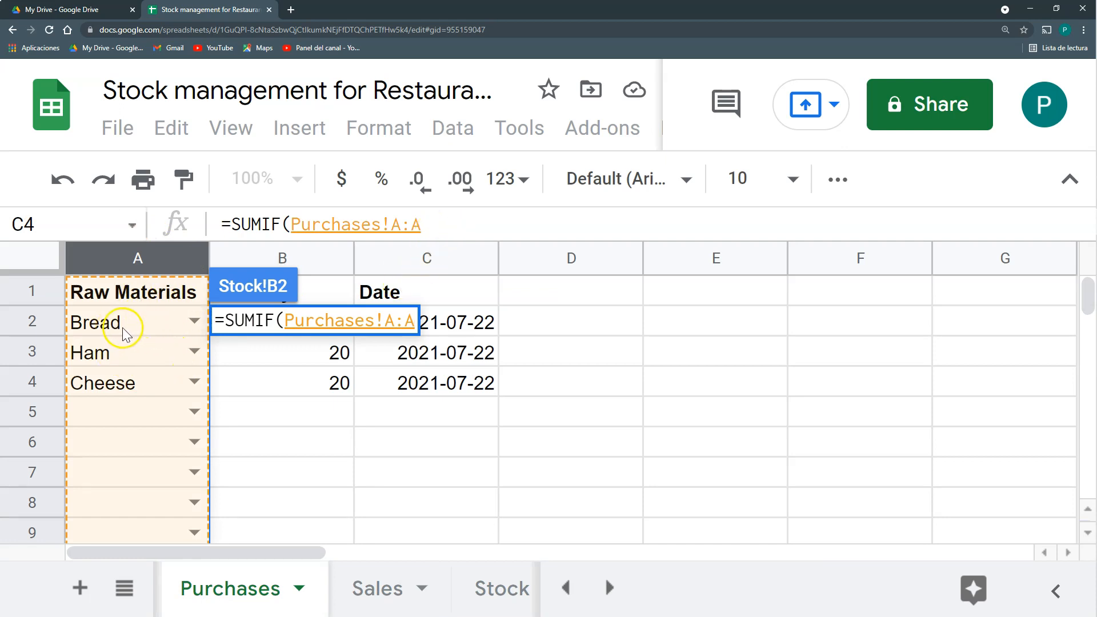
pyautogui.write(';')
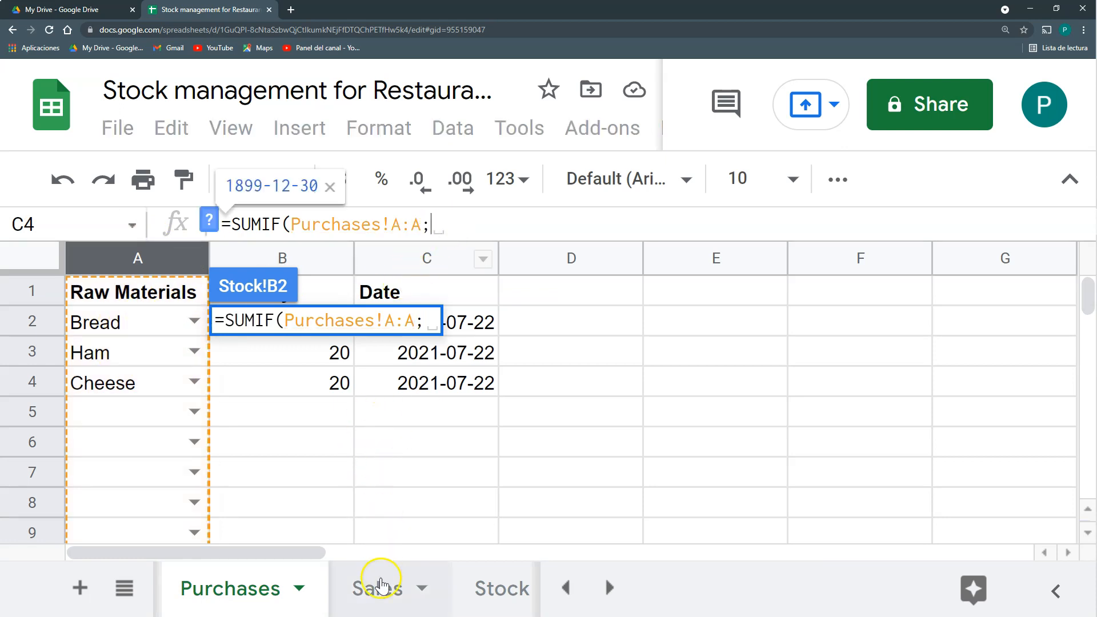
pyautogui.click(491, 586)
pyautogui.click(151, 324)
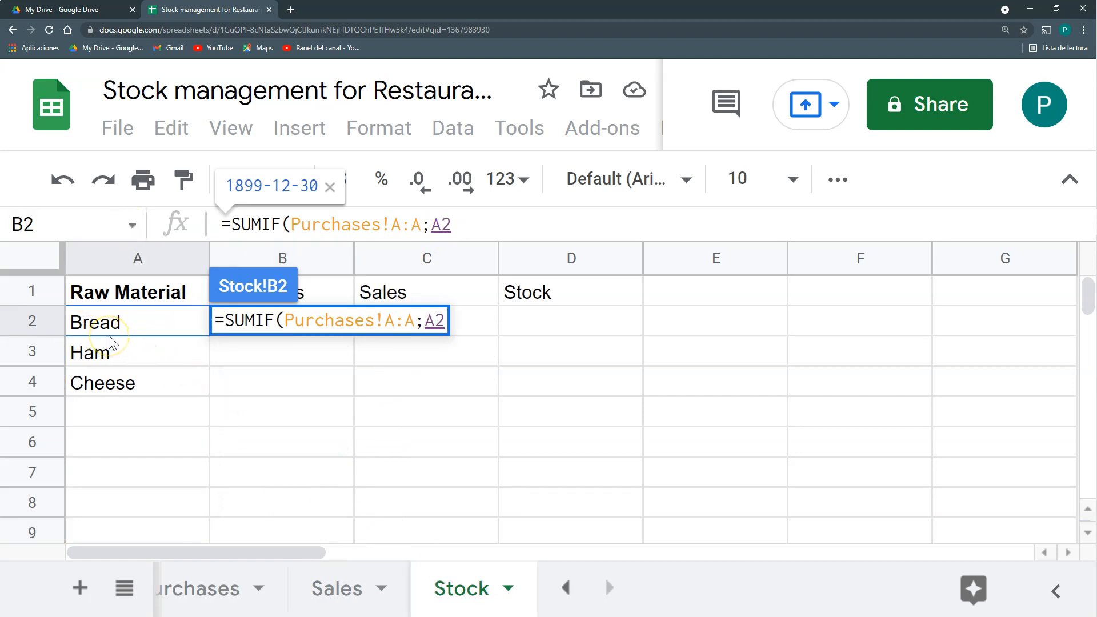
pyautogui.write(';')
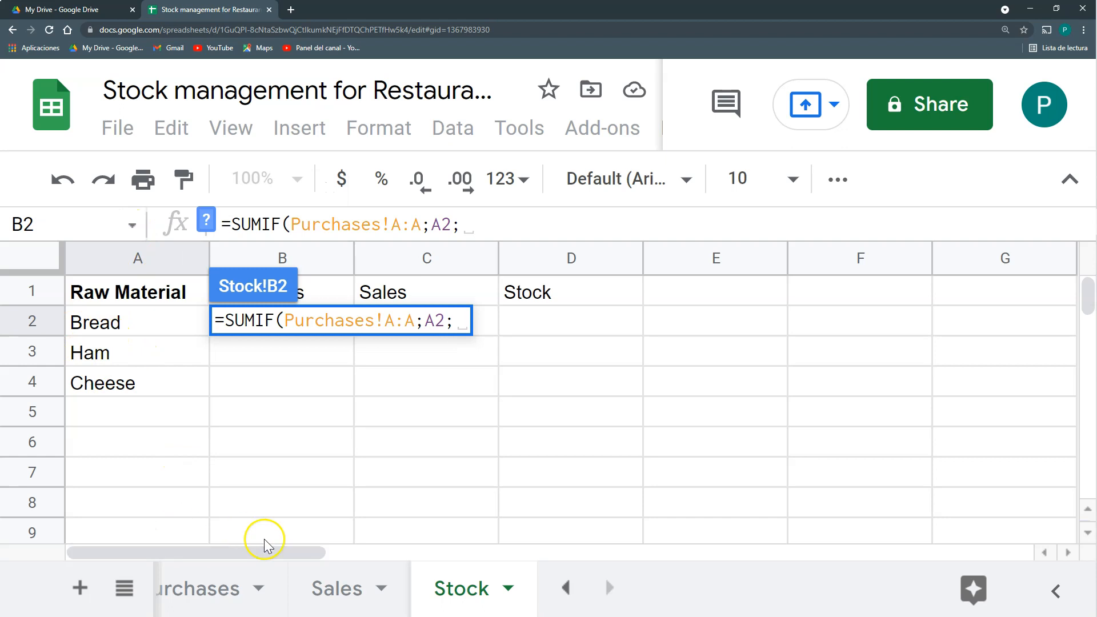
pyautogui.click(191, 591)
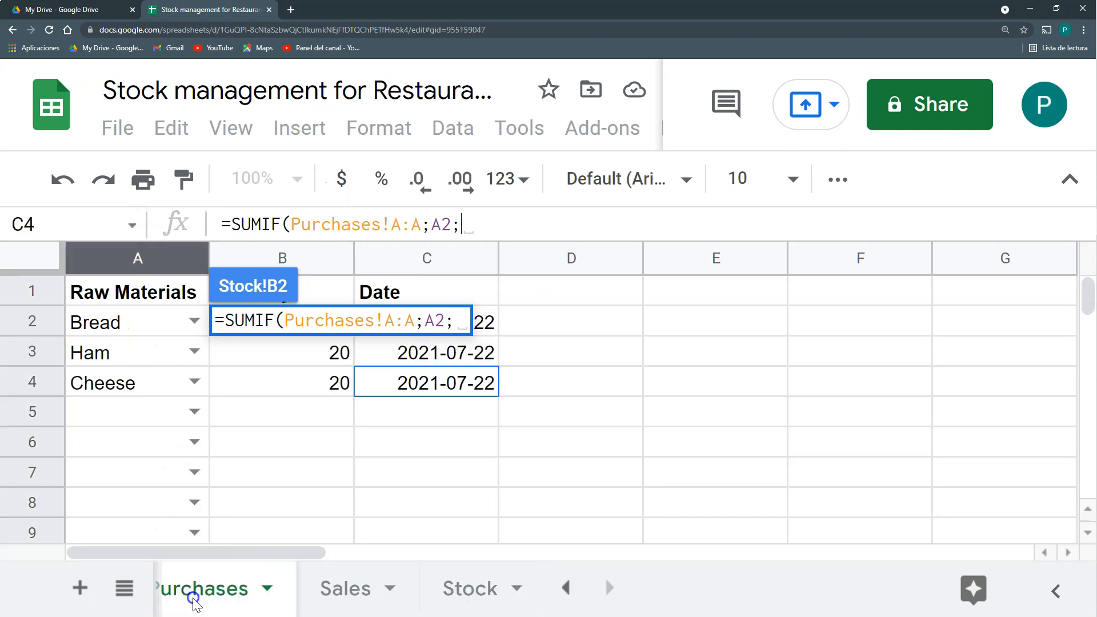
pyautogui.click(309, 260)
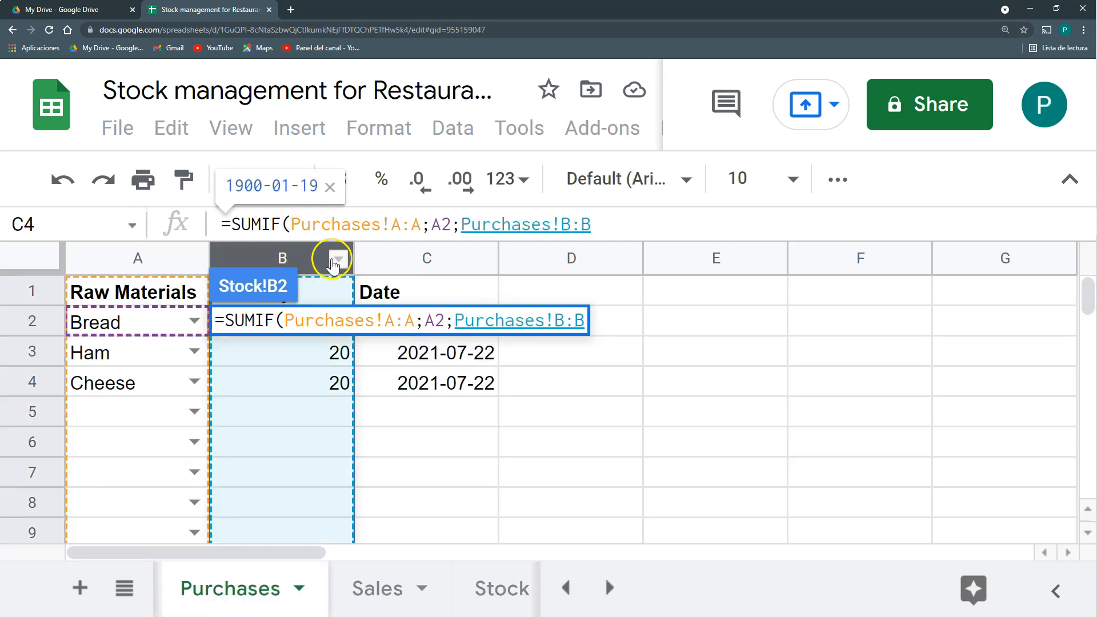
pyautogui.press('Return')
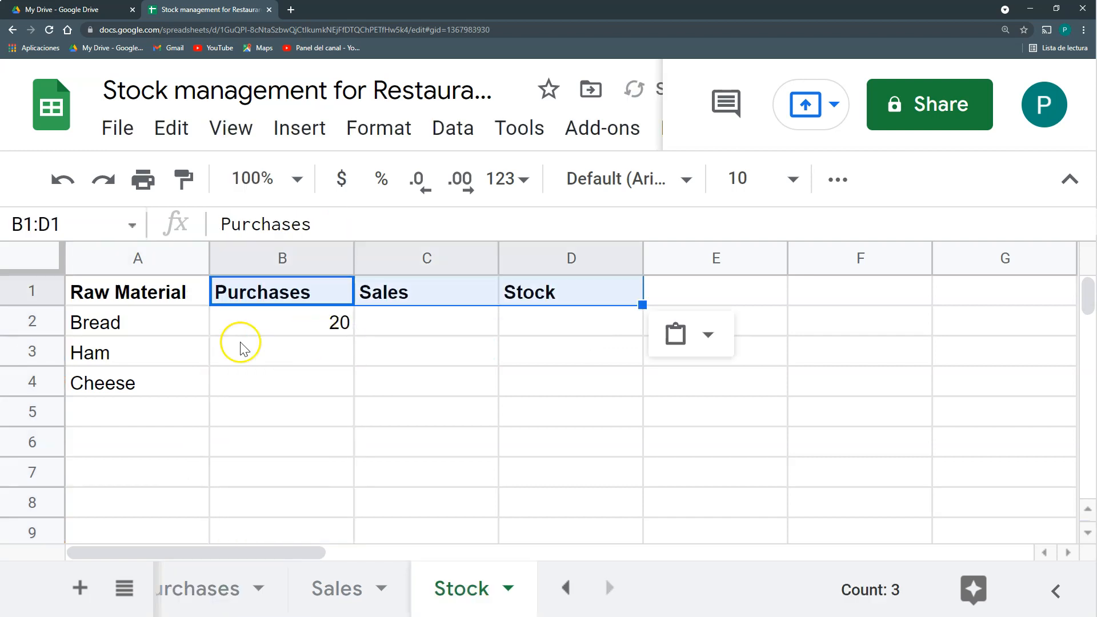
pyautogui.click(242, 345)
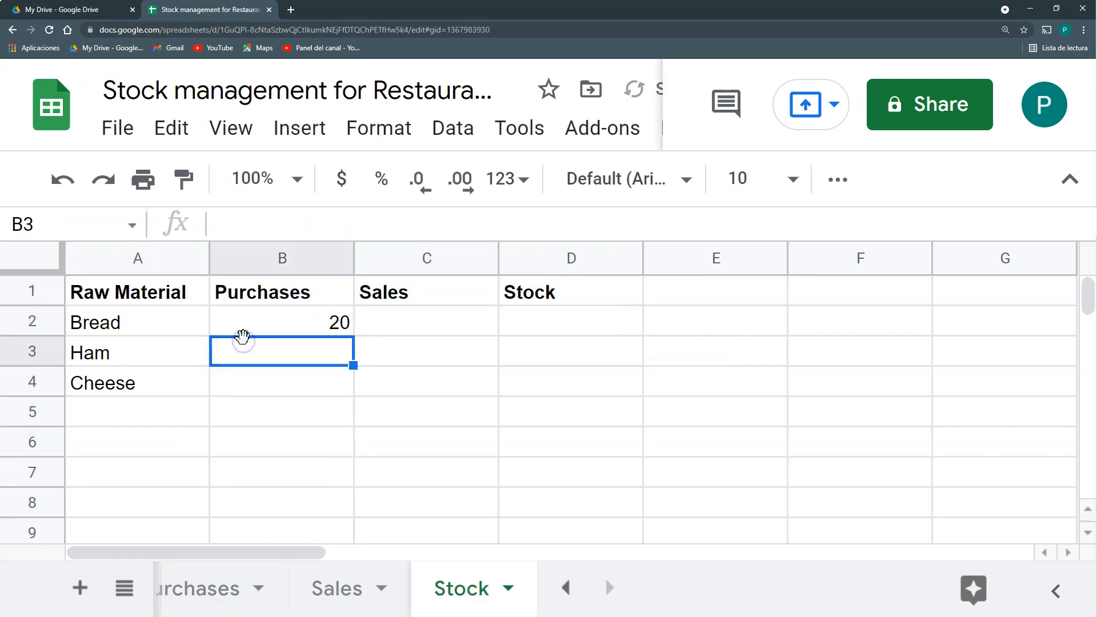
# Step: Make the Purchases ranges in the Stock B2 formula absolute as $A:$A and $B:$B, and fill it down to B6
pyautogui.click(258, 323)
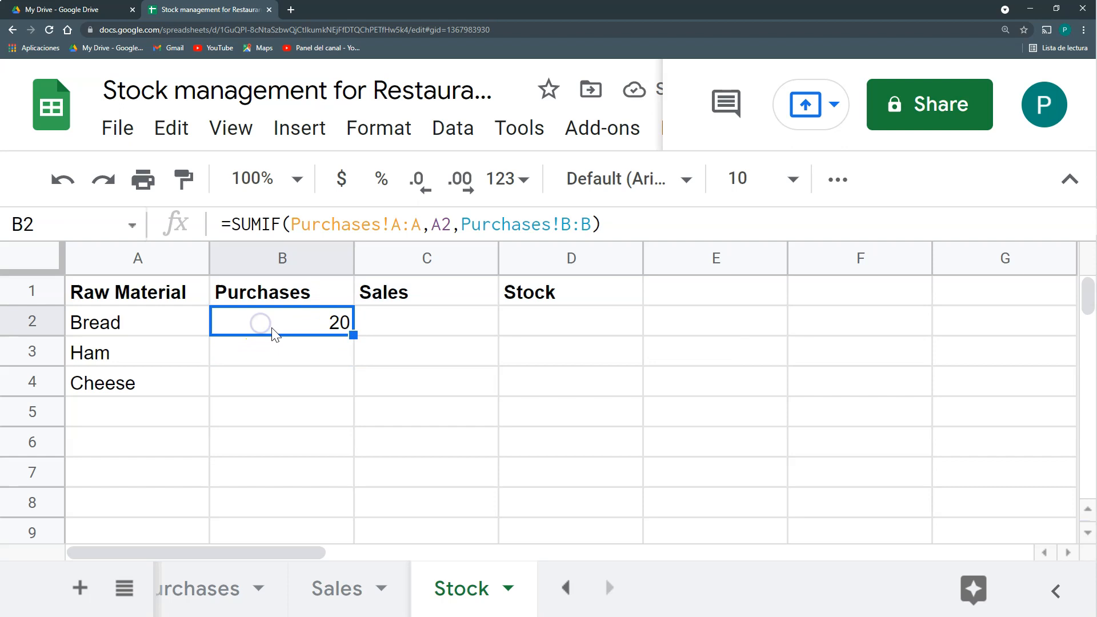
pyautogui.click(241, 363)
pyautogui.click(194, 372)
pyautogui.click(262, 320)
pyautogui.doubleClick(407, 223)
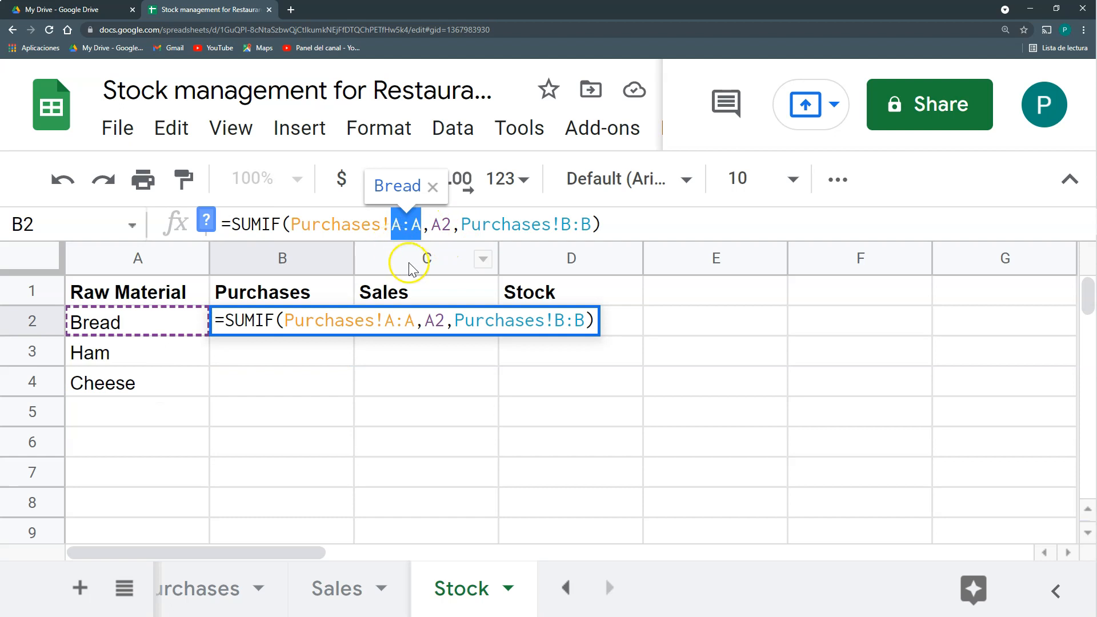
pyautogui.press('F4')
pyautogui.moveTo(612, 226); pyautogui.dragTo(579, 226)
pyautogui.press('F4')
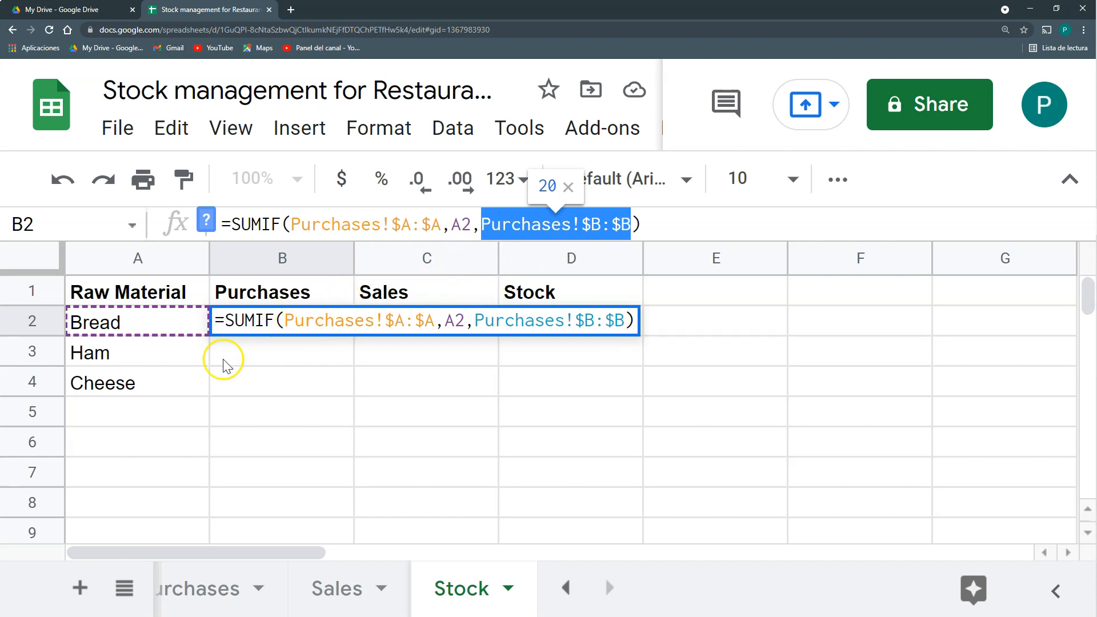
pyautogui.press('Return')
pyautogui.click(346, 324)
pyautogui.moveTo(353, 334); pyautogui.dragTo(350, 448)
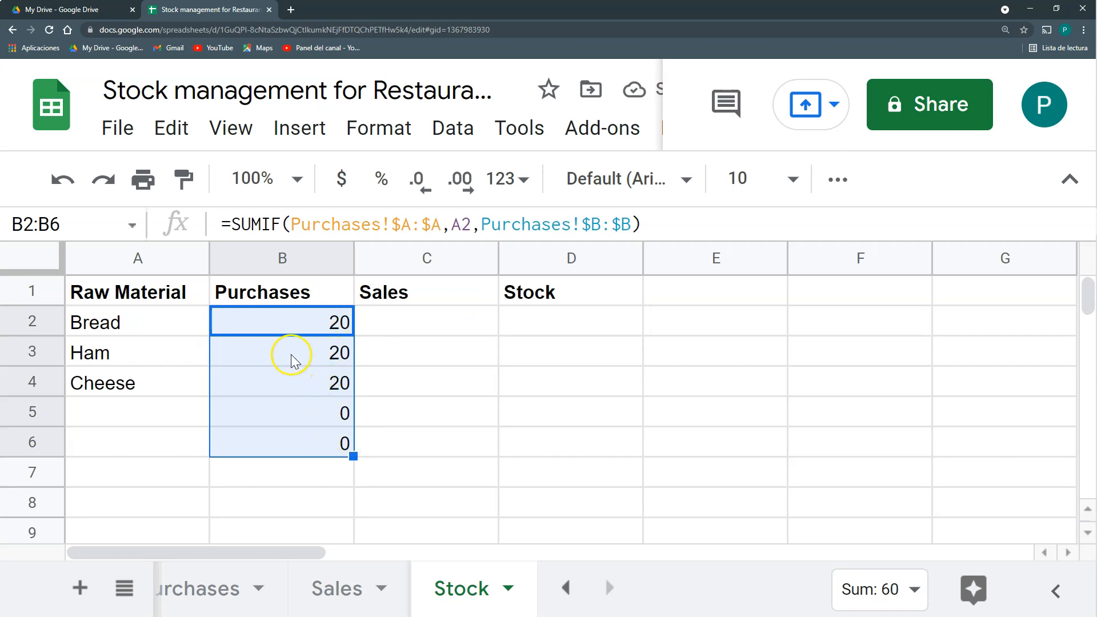
# Step: Record a purchase of Ham with quantity 20 and date 2021-07-26 in row 5 of the Purchases sheet
pyautogui.click(225, 578)
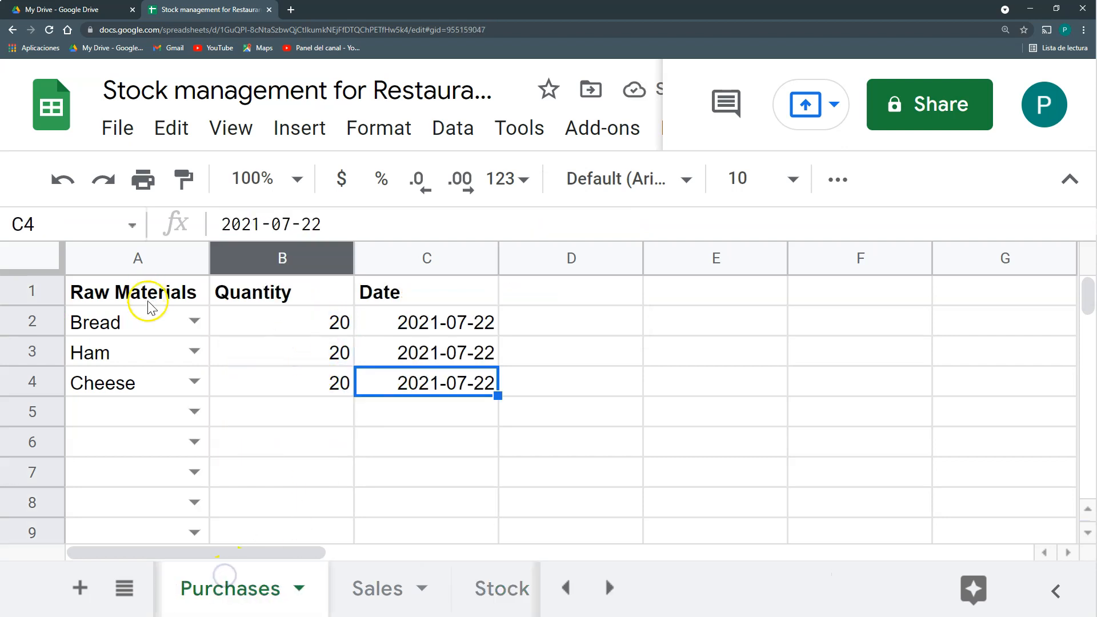
pyautogui.click(125, 323)
pyautogui.click(151, 355)
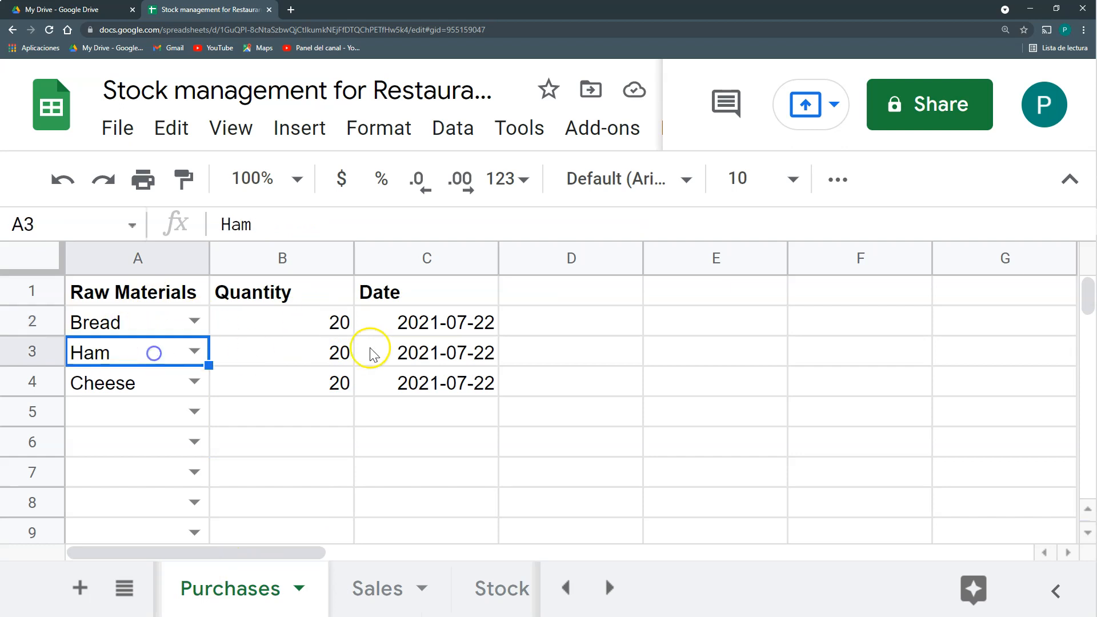
pyautogui.click(194, 412)
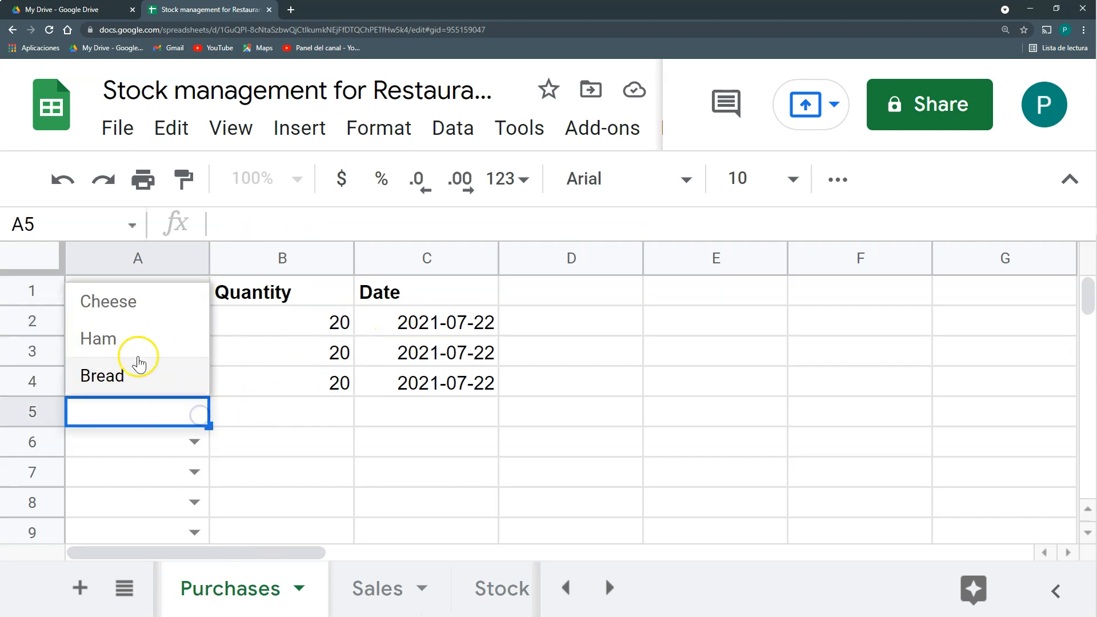
pyautogui.click(140, 377)
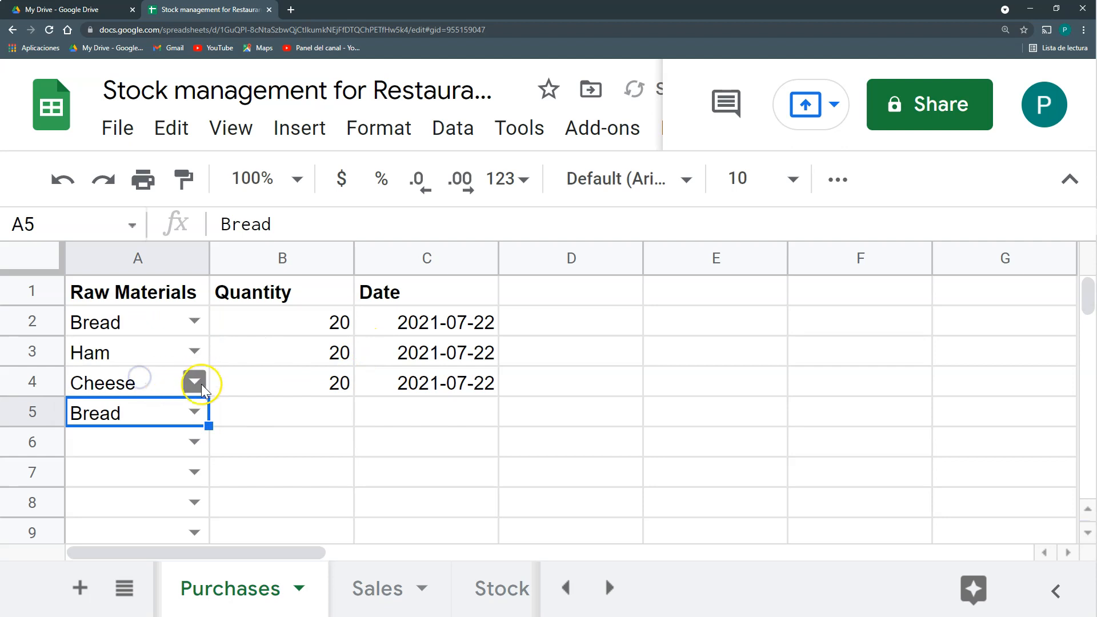
pyautogui.click(195, 413)
pyautogui.click(160, 337)
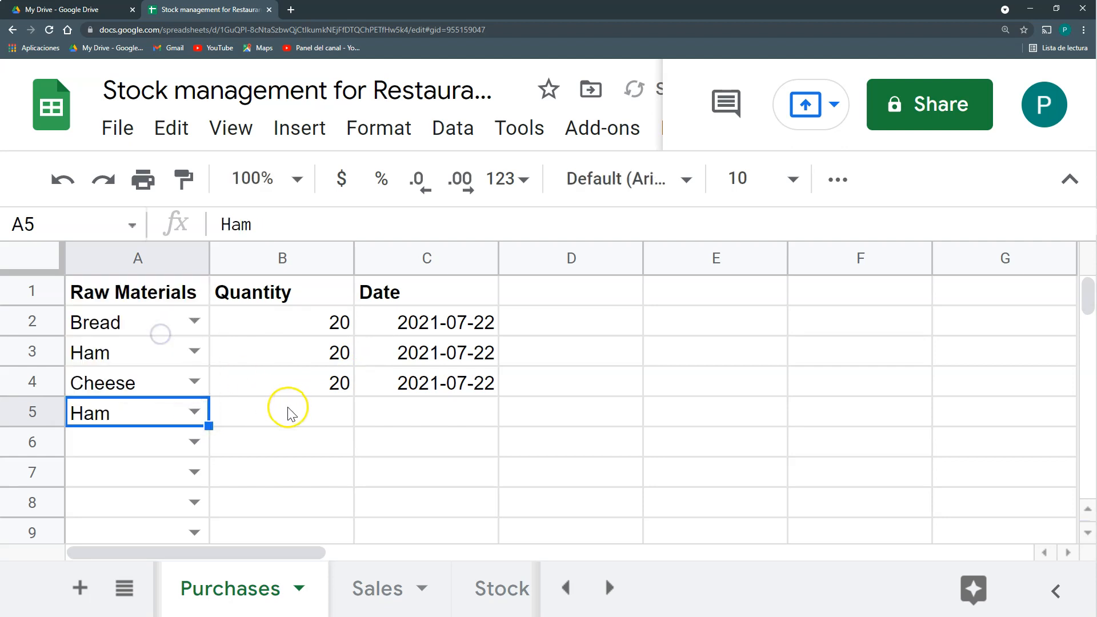
pyautogui.click(286, 413)
pyautogui.write('20')
pyautogui.click(413, 412)
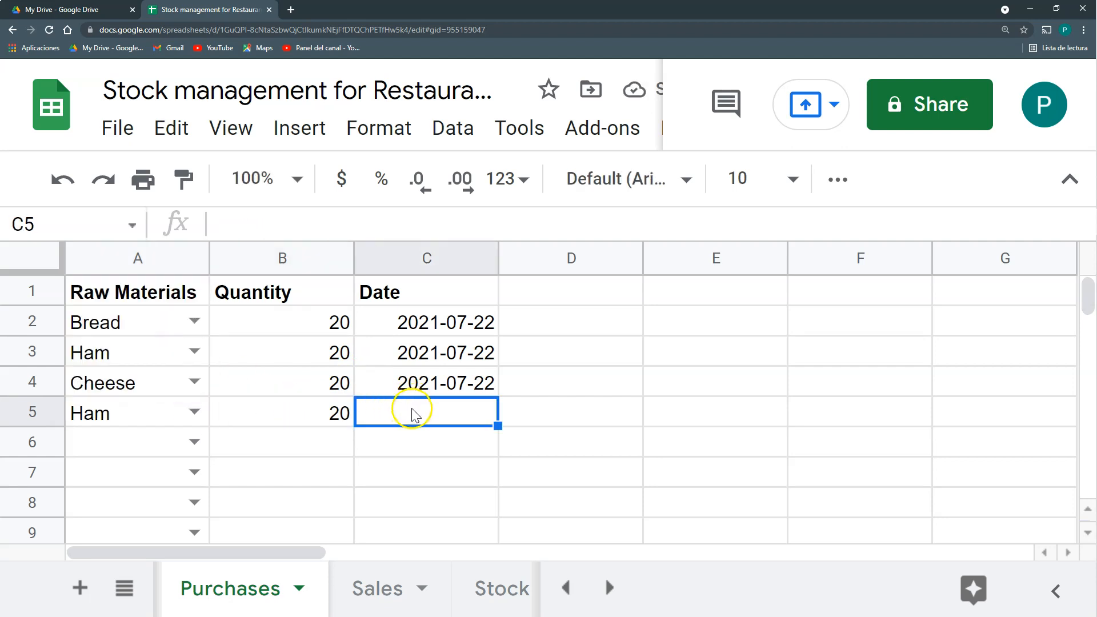
pyautogui.doubleClick(413, 411)
pyautogui.click(360, 340)
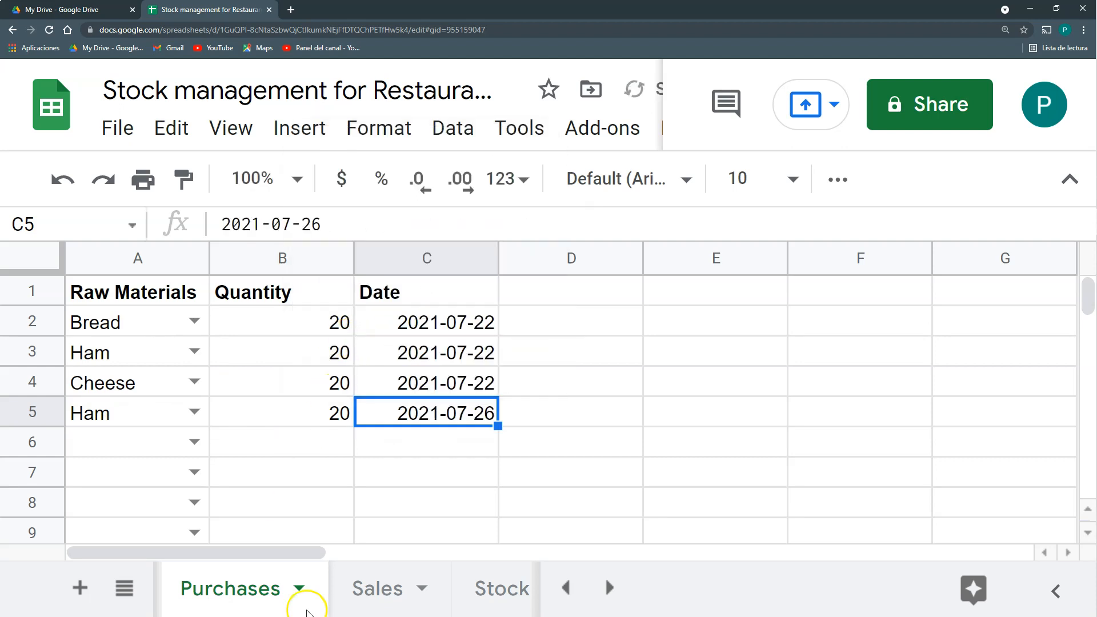
# Step: Blank the purchase total for empty materials by changing Stock B2 to =IF(A2="";"";SUMIF(Purchases!$A:$A;A2;Purchases!$B:$B))
pyautogui.click(502, 588)
pyautogui.click(325, 350)
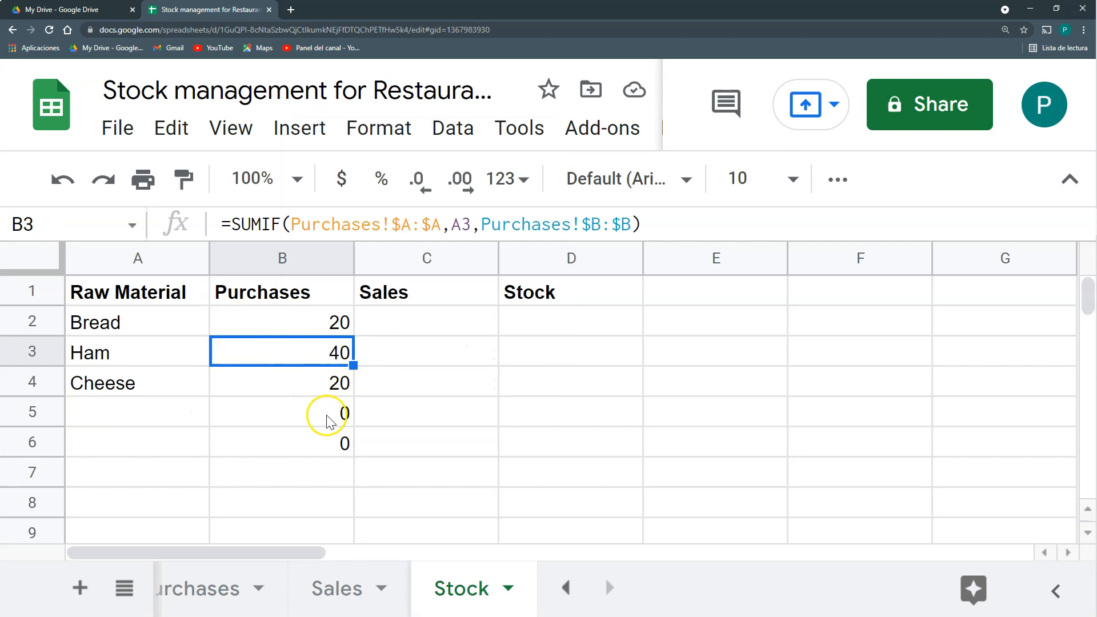
pyautogui.click(309, 323)
pyautogui.click(233, 224)
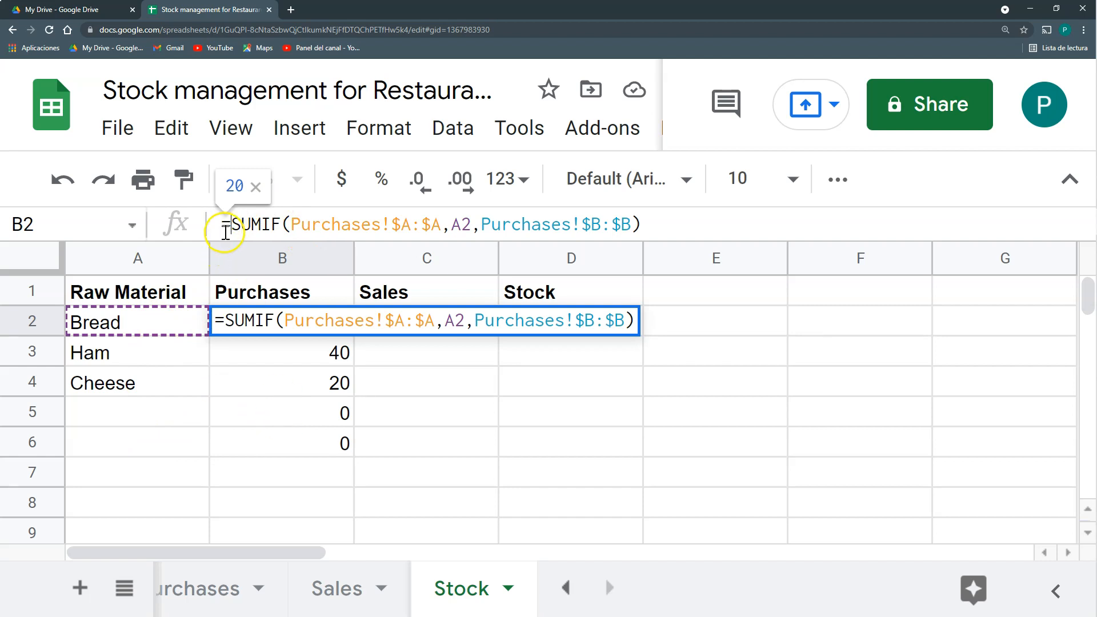
pyautogui.write('ID')
pyautogui.press('BackSpace')
pyautogui.write('F(a')
pyautogui.press('BackSpace')
pyautogui.write('A2')
pyautogui.write('=""')
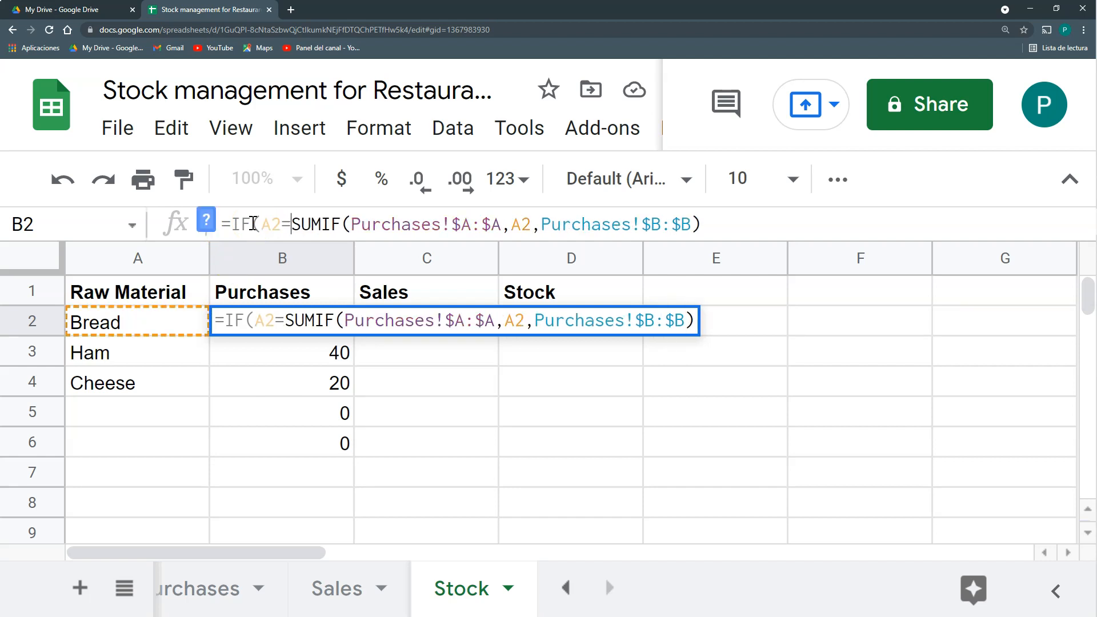
pyautogui.write(';"";')
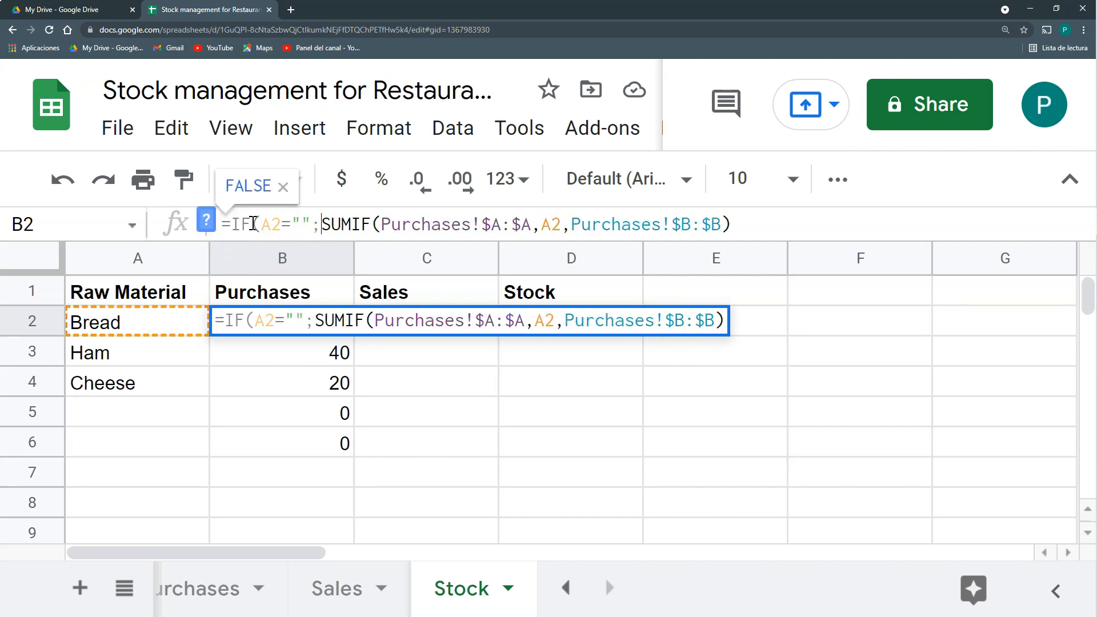
pyautogui.press('Return')
# Step: Fill the IF formula from B2 down to B6 of the Stock sheet and select B6:B1000
pyautogui.click(341, 324)
pyautogui.moveTo(353, 335); pyautogui.dragTo(354, 441)
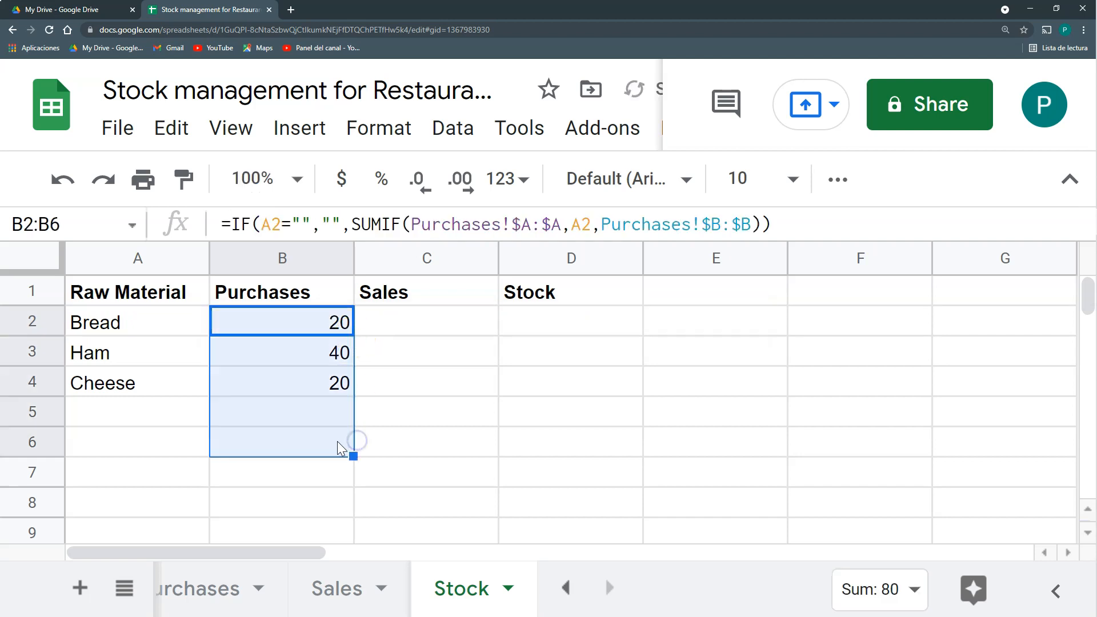
pyautogui.click(337, 441)
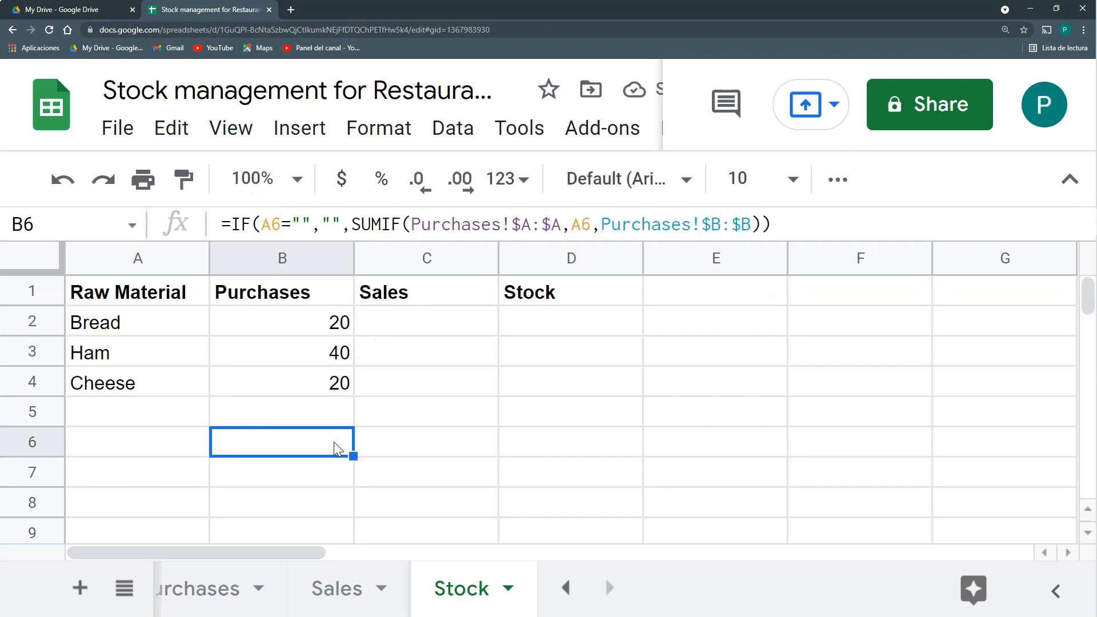
pyautogui.hotkey('ctrl', 'shift', 'Down')
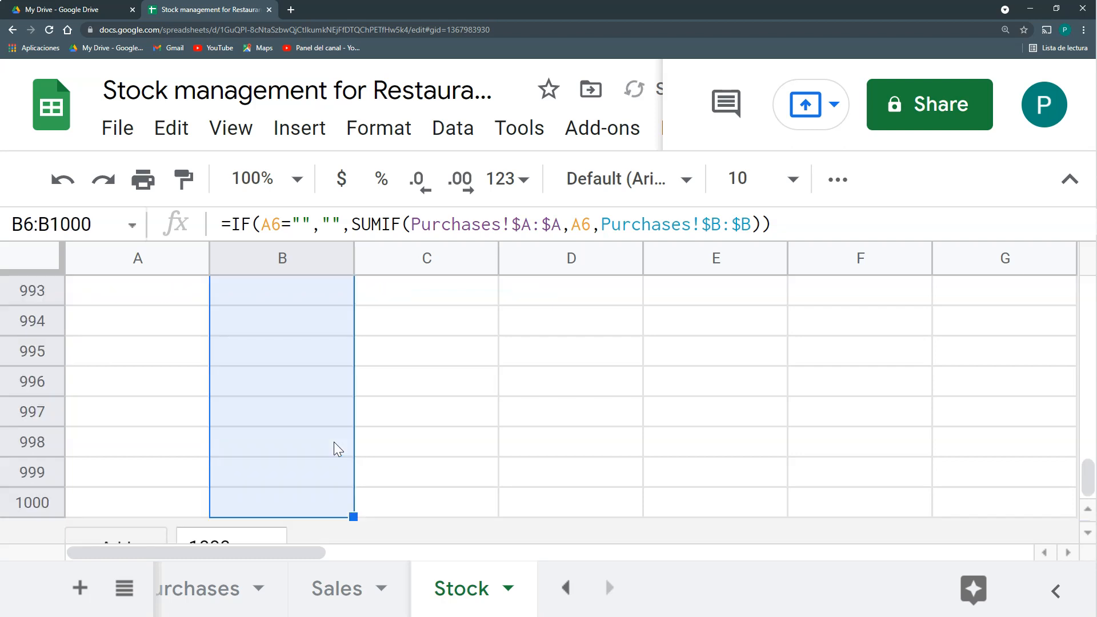
# Step: Look through the formula cells down the Purchases column of the Stock sheet, including rows without a raw material
pyautogui.press('Up')
pyautogui.press('Up')
pyautogui.press('Up')
pyautogui.press('Up')
pyautogui.press('Up')
pyautogui.press('Down')
pyautogui.press('Down')
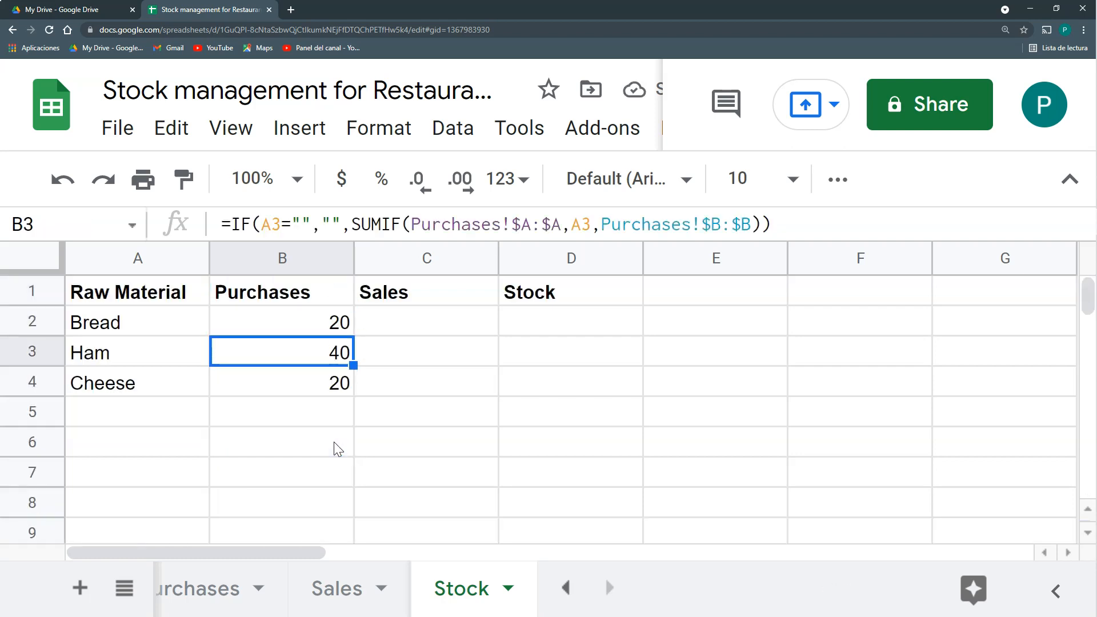
pyautogui.press('Down')
pyautogui.press('Down')
pyautogui.press('Down')
pyautogui.press('Down')
pyautogui.press('Down')
pyautogui.press('Down')
pyautogui.press('Down')
pyautogui.press('Down')
pyautogui.press('Down')
pyautogui.press('Down')
pyautogui.press('Down')
pyautogui.press('Down')
pyautogui.press('Down')
pyautogui.press('Down')
pyautogui.press('Up')
pyautogui.press('Up')
pyautogui.press('Up')
pyautogui.press('Up')
pyautogui.press('Up')
pyautogui.press('Up')
pyautogui.press('Up')
pyautogui.press('Up')
pyautogui.press('Up')
pyautogui.press('Up')
pyautogui.press('Up')
pyautogui.press('Up')
pyautogui.press('Up')
pyautogui.press('Up')
pyautogui.press('Up')
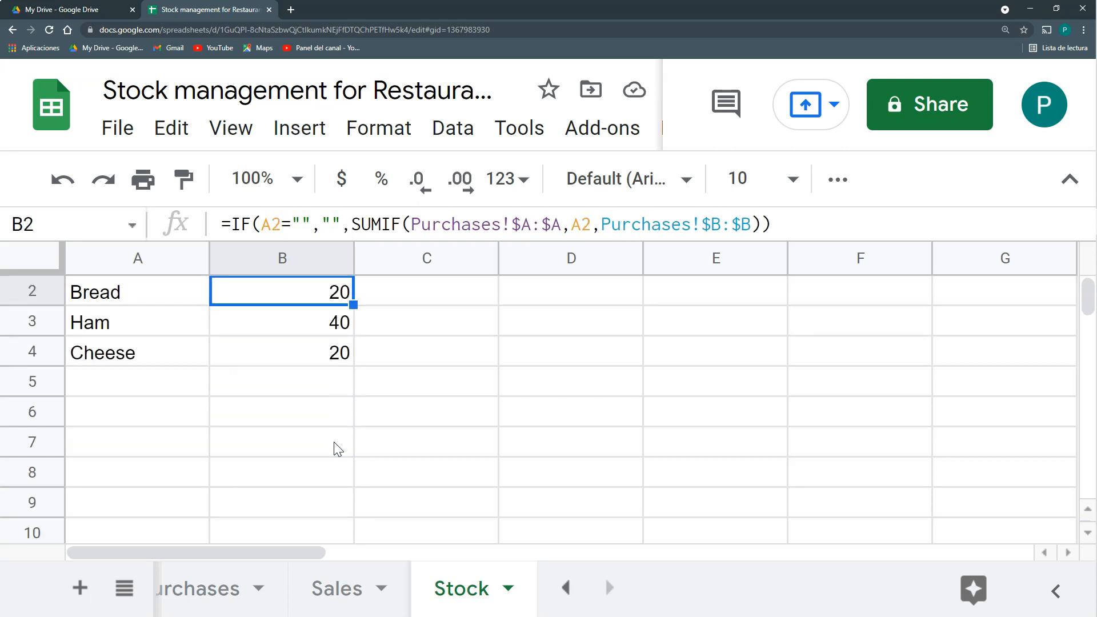
# Step: Compare the products recorded on the Sales sheet with the raw materials listed on the Stock sheet
pyautogui.press('Right')
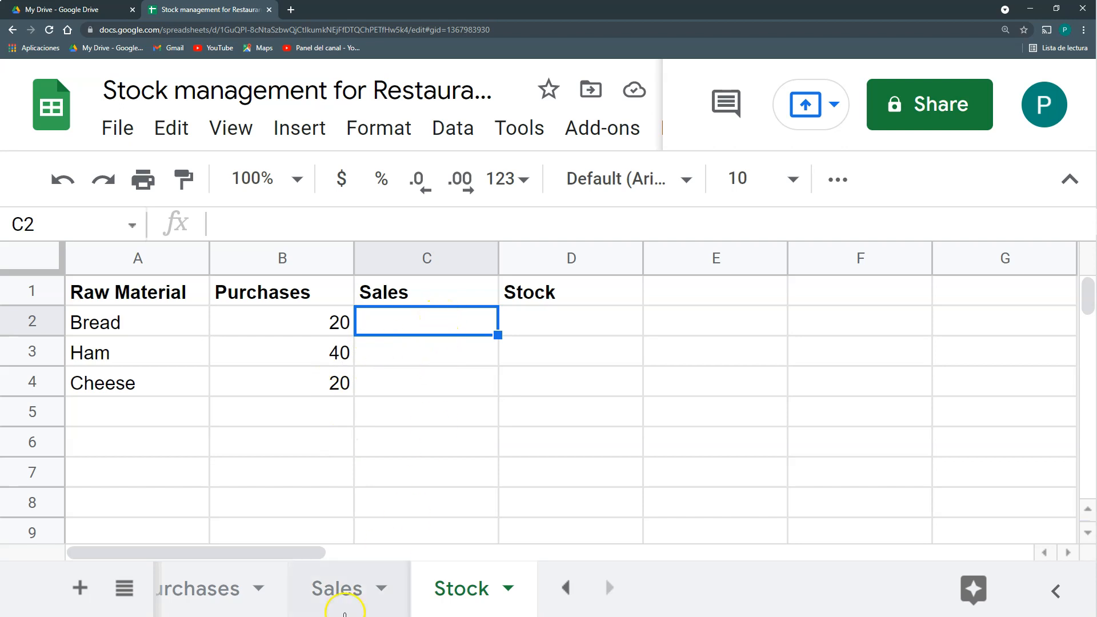
pyautogui.click(345, 594)
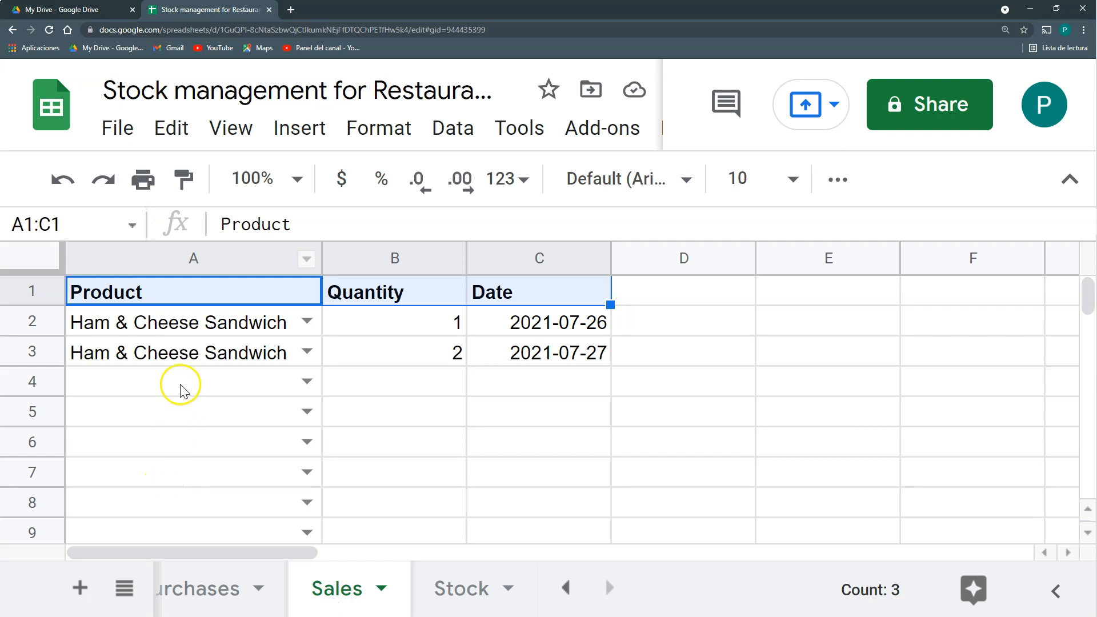
pyautogui.moveTo(180, 333); pyautogui.dragTo(182, 410)
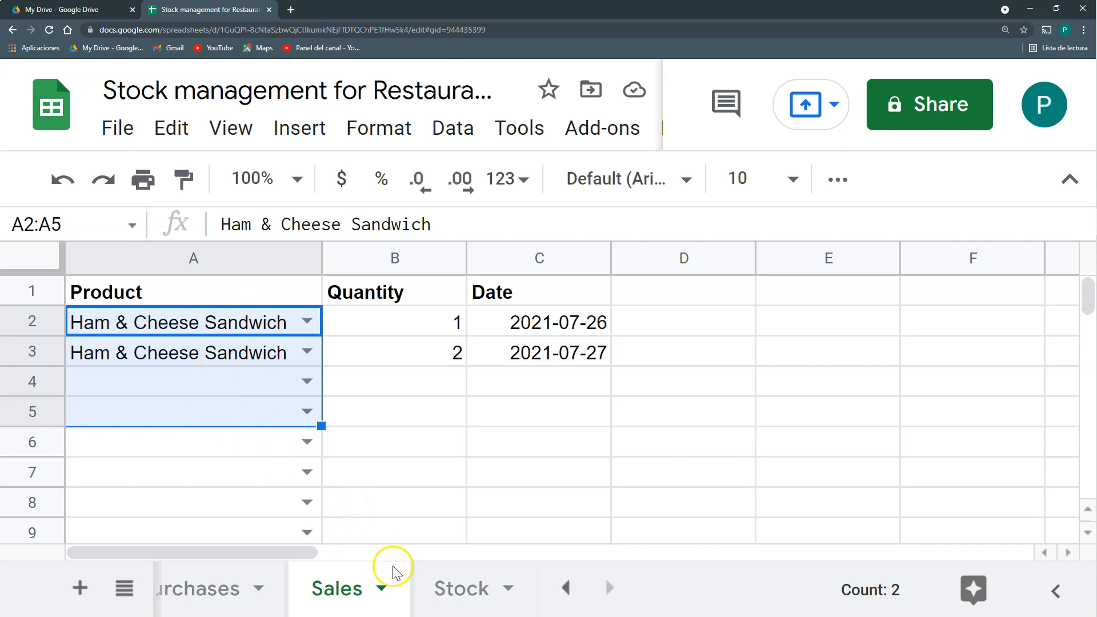
pyautogui.click(457, 588)
pyautogui.moveTo(139, 325); pyautogui.dragTo(140, 409)
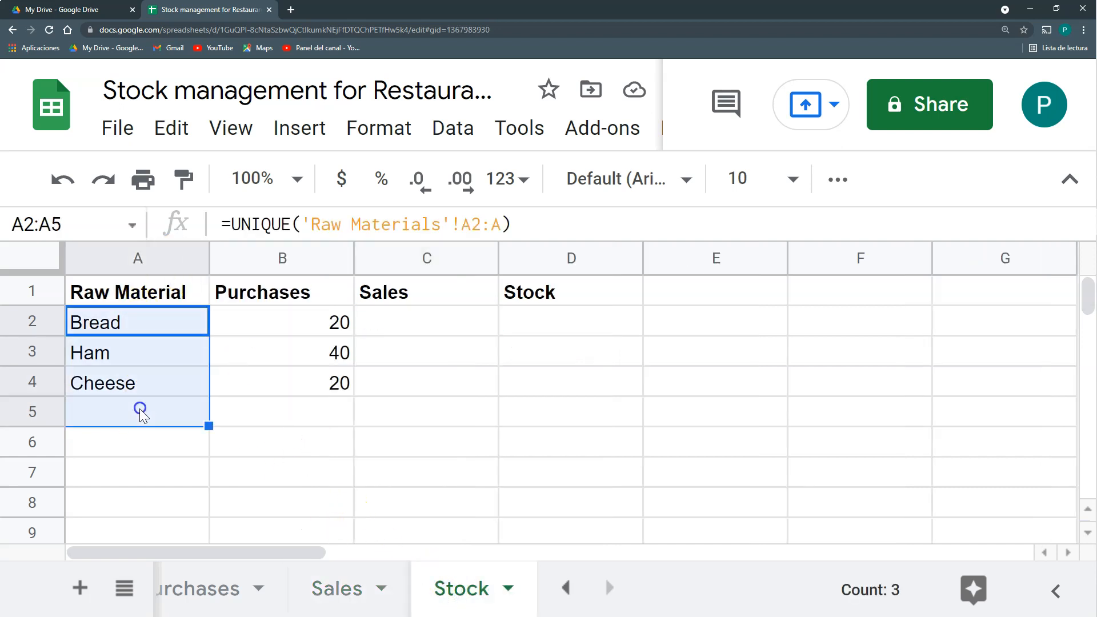
# Step: Fit the Unit and Quantity columns of the Recipes sheet to their contents and check the quantity of each sandwich ingredient
pyautogui.click(565, 588)
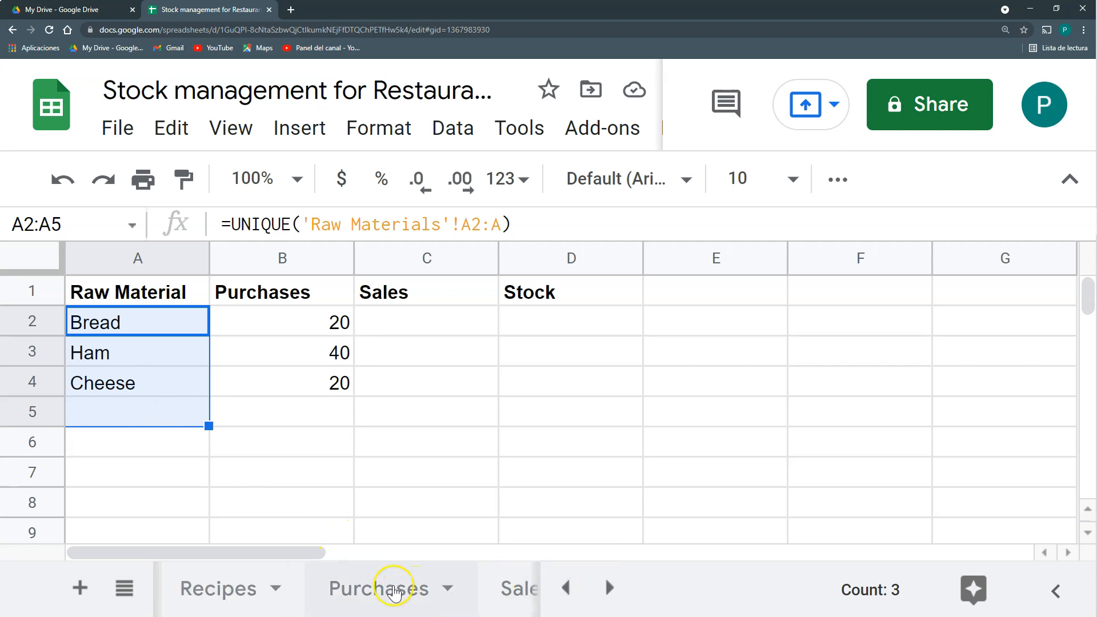
pyautogui.click(200, 594)
pyautogui.click(384, 330)
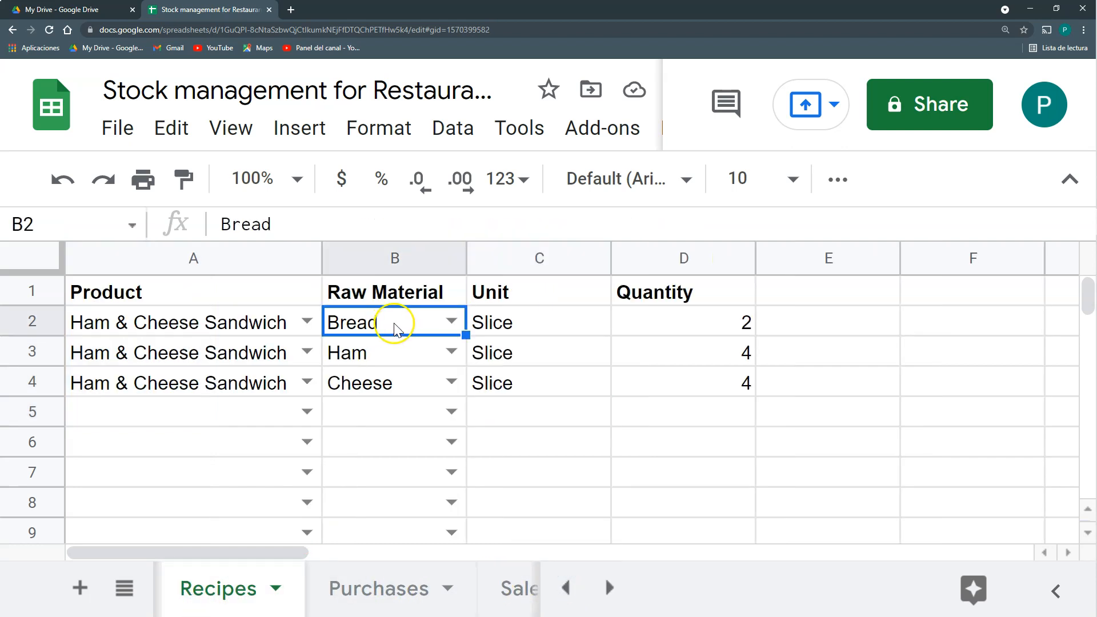
pyautogui.doubleClick(609, 250)
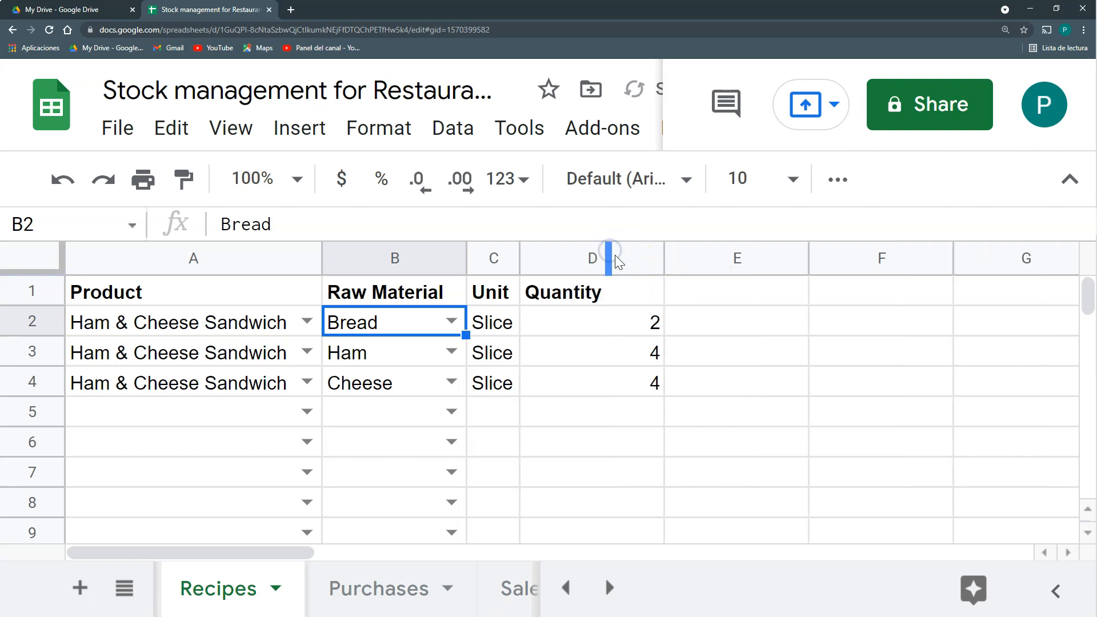
pyautogui.doubleClick(663, 251)
pyautogui.moveTo(578, 321); pyautogui.dragTo(583, 389)
pyautogui.moveTo(558, 319); pyautogui.dragTo(265, 323)
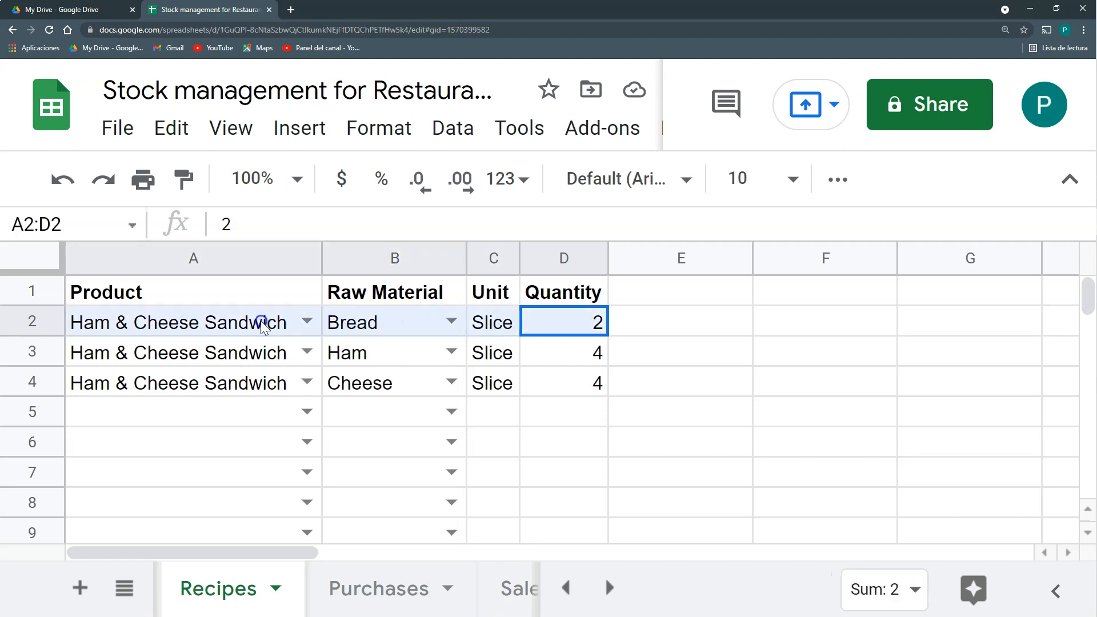
pyautogui.click(588, 321)
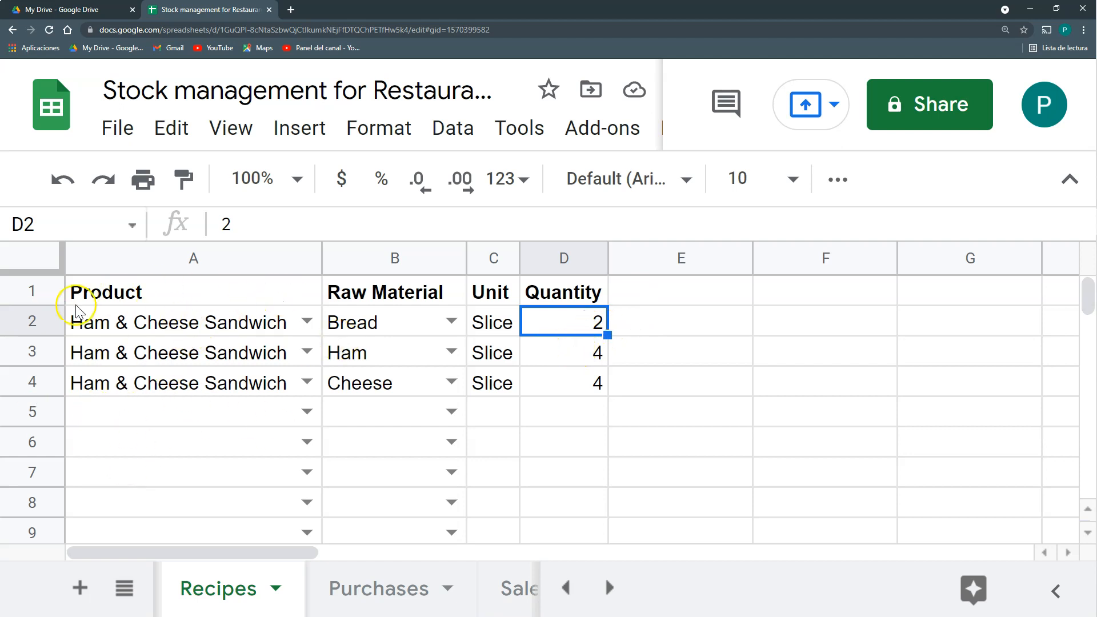
pyautogui.click(549, 354)
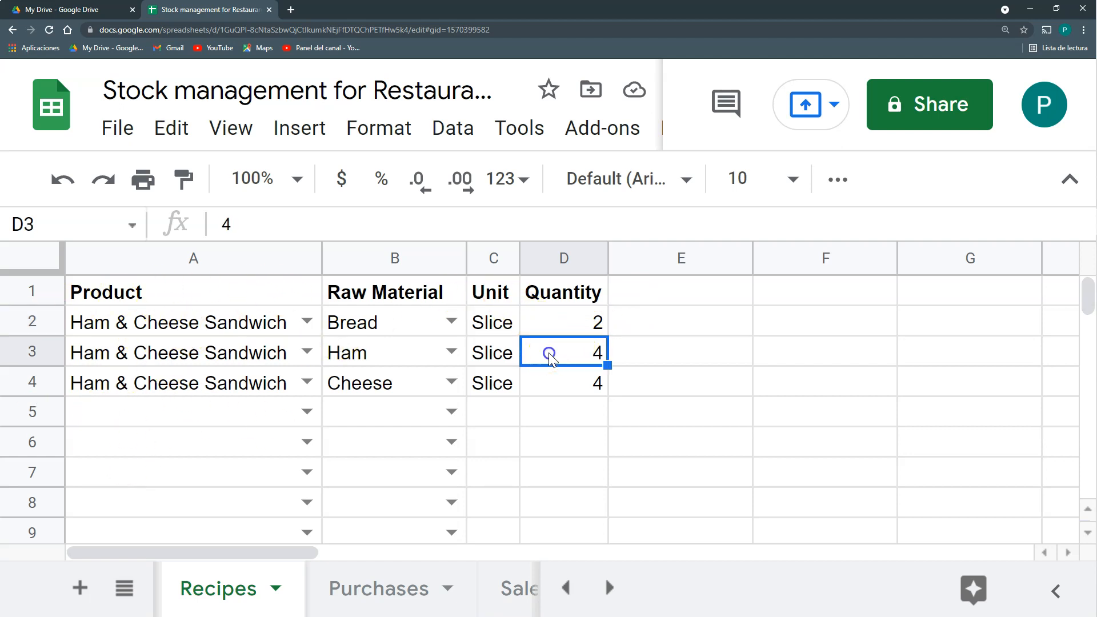
pyautogui.click(553, 391)
# Step: Enter the header Qty Sold in cell E1 of the Recipes sheet
pyautogui.click(625, 293)
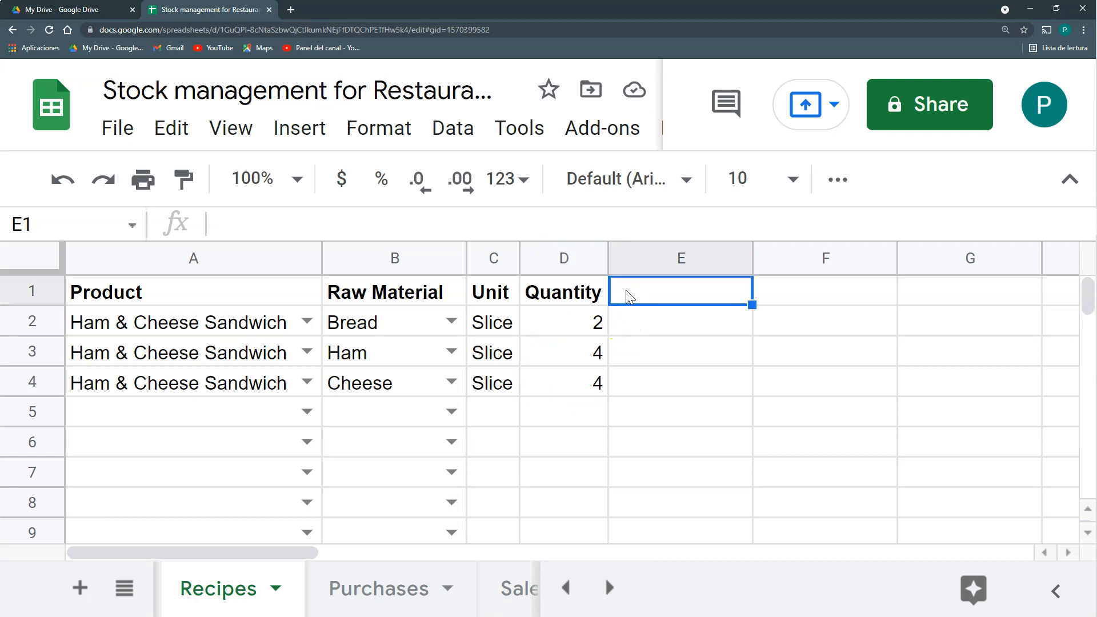
pyautogui.write('q')
pyautogui.press('Escape')
pyautogui.write('Qty Sold')
pyautogui.press('Return')
# Step: In E2 of the Recipes sheet, enter a SUMIF over Sales!A:A matching A2 that sums Sales!B:B
pyautogui.write('=')
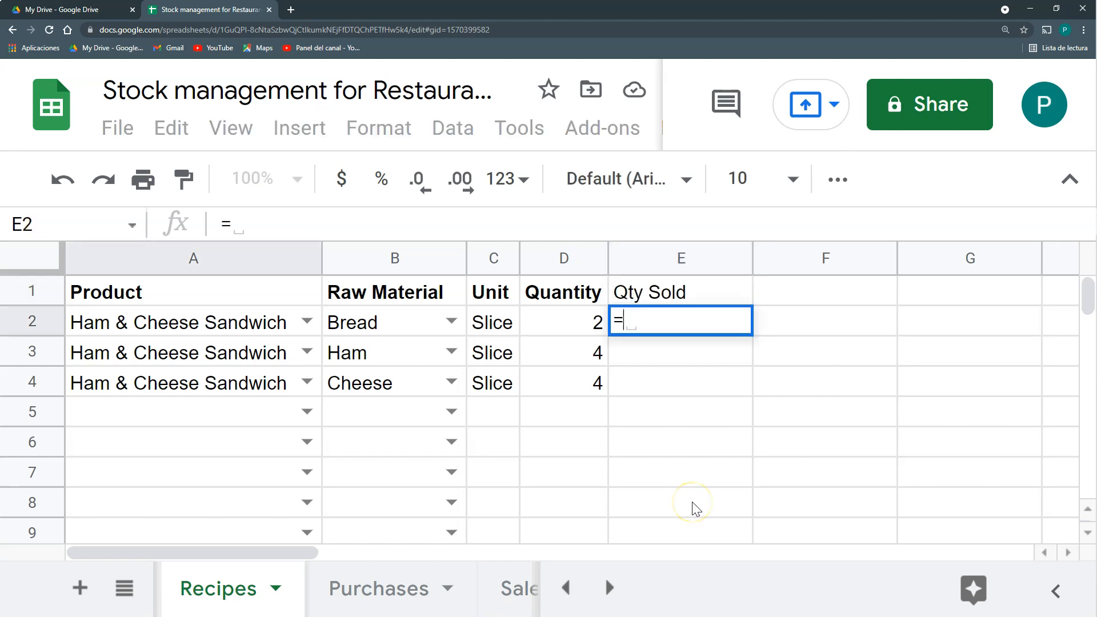
pyautogui.write('sumif')
pyautogui.press('Tab')
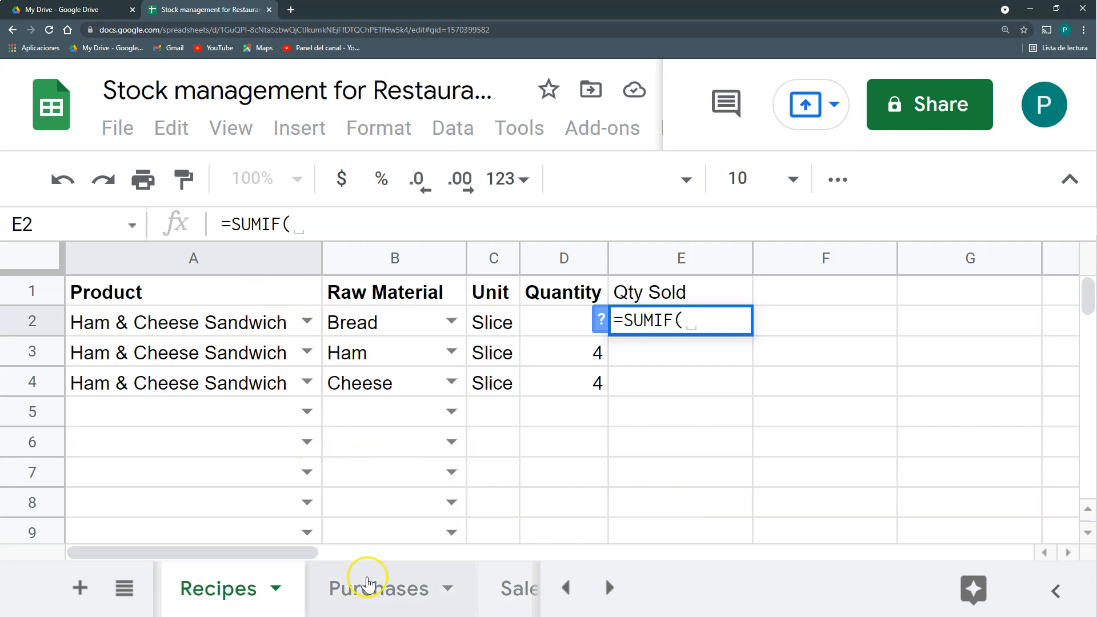
pyautogui.click(516, 588)
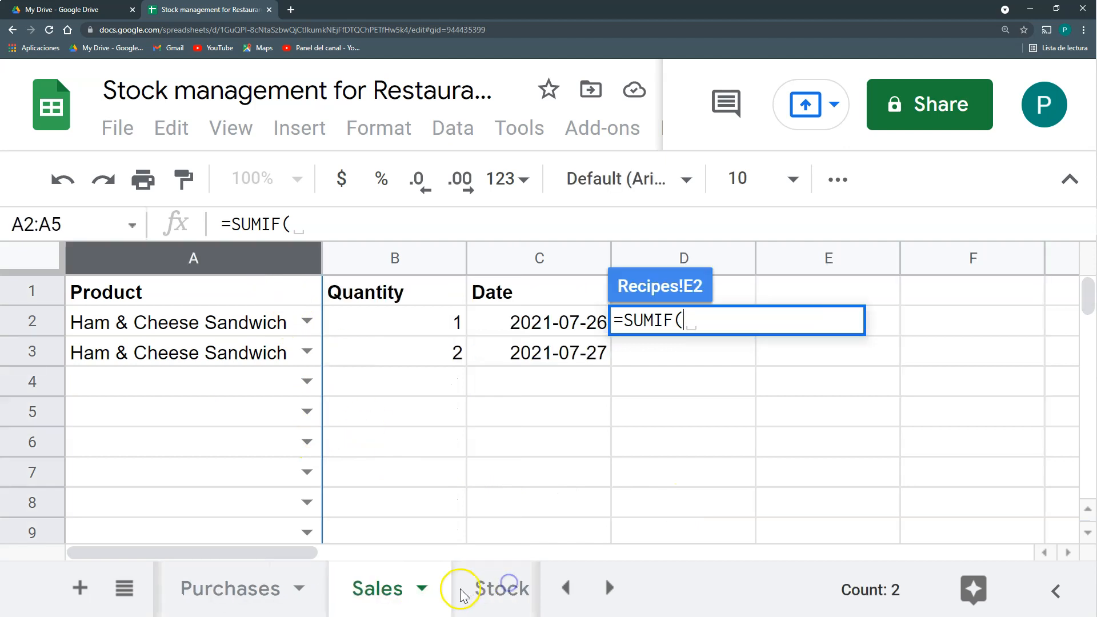
pyautogui.click(255, 261)
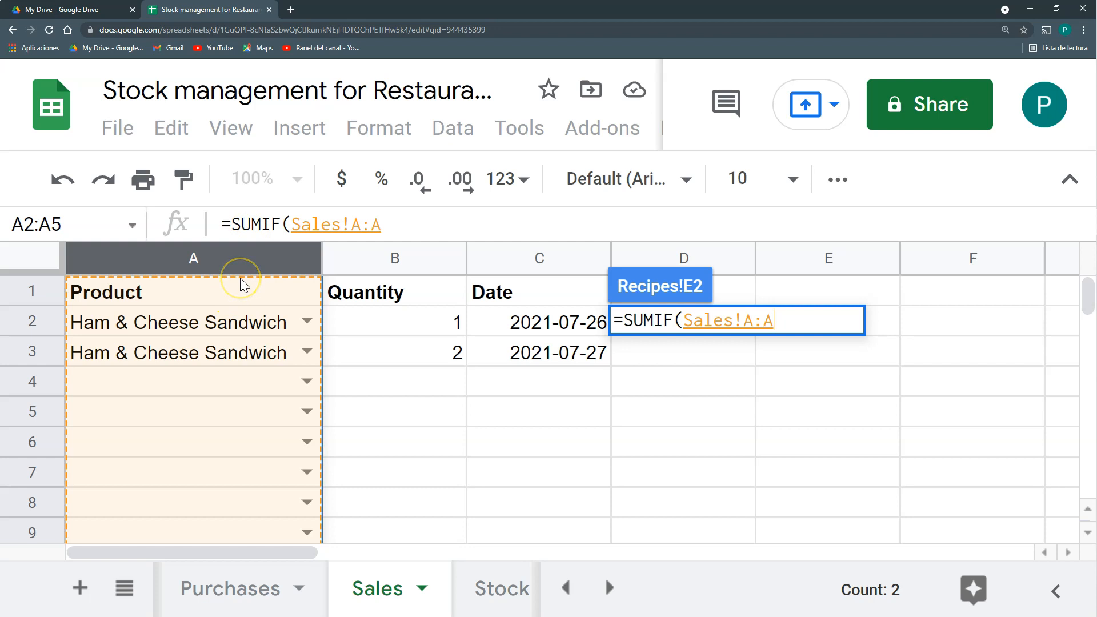
pyautogui.write(';')
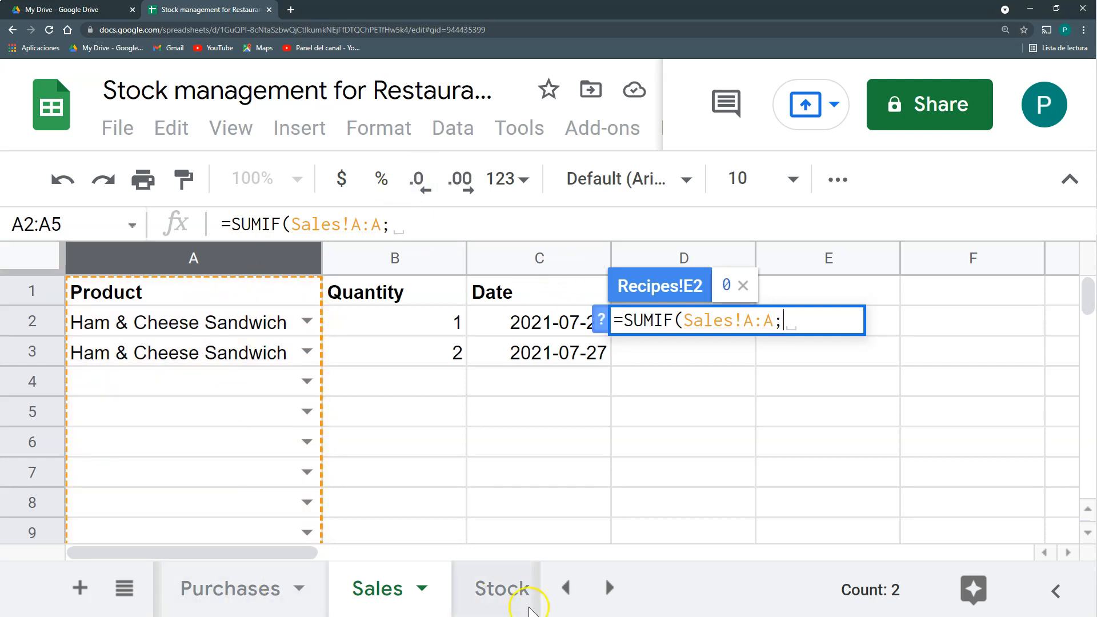
pyautogui.click(566, 588)
pyautogui.click(379, 592)
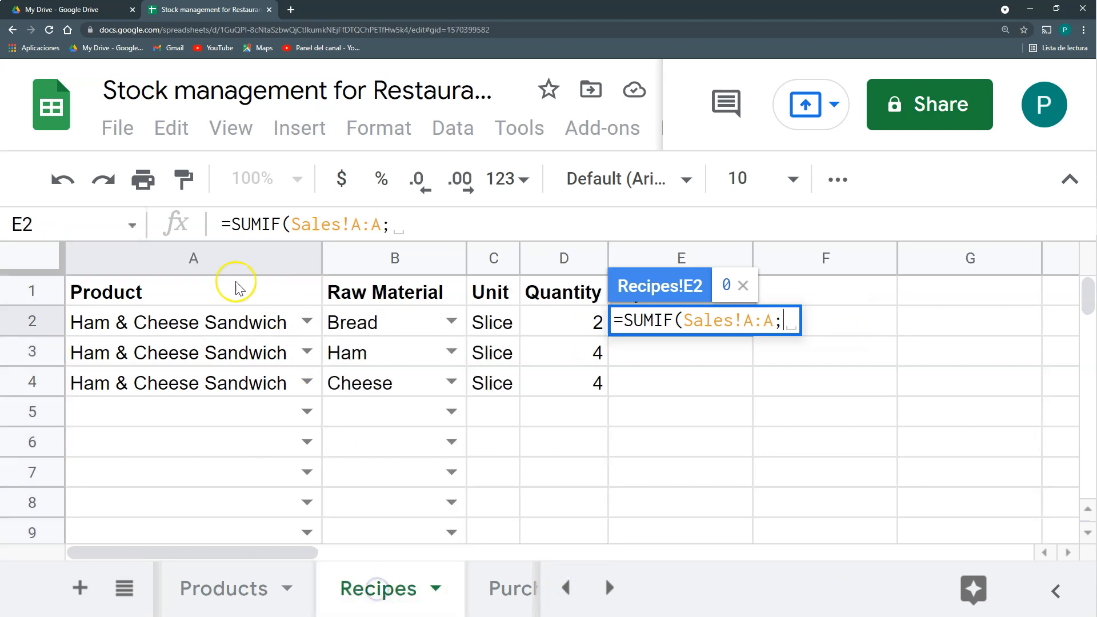
pyautogui.click(248, 326)
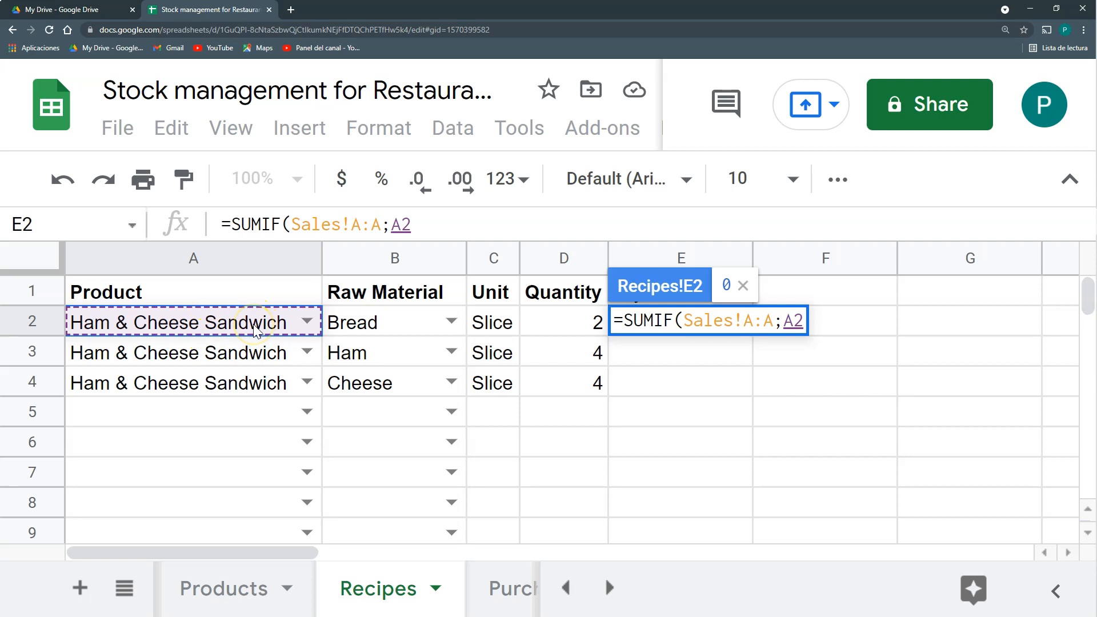
pyautogui.write(';')
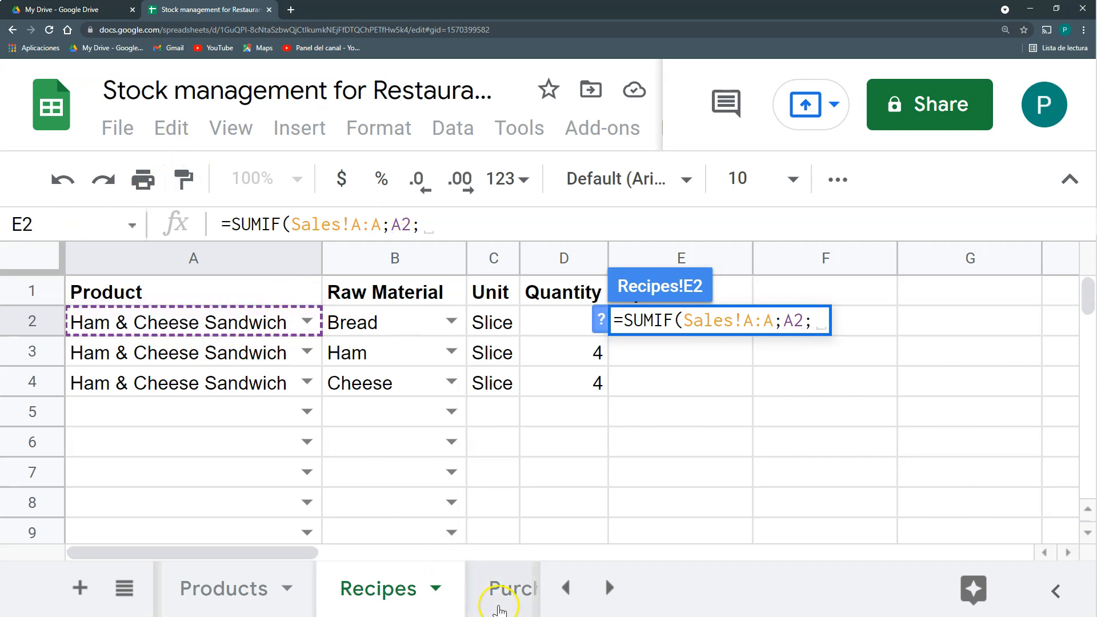
pyautogui.click(607, 586)
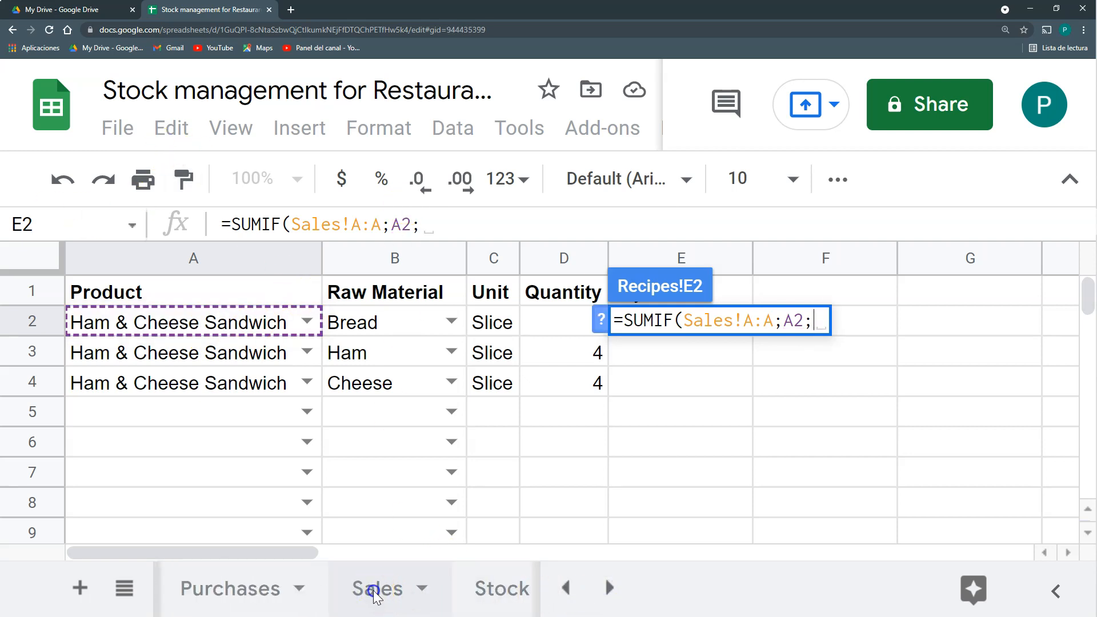
pyautogui.click(374, 592)
pyautogui.click(393, 260)
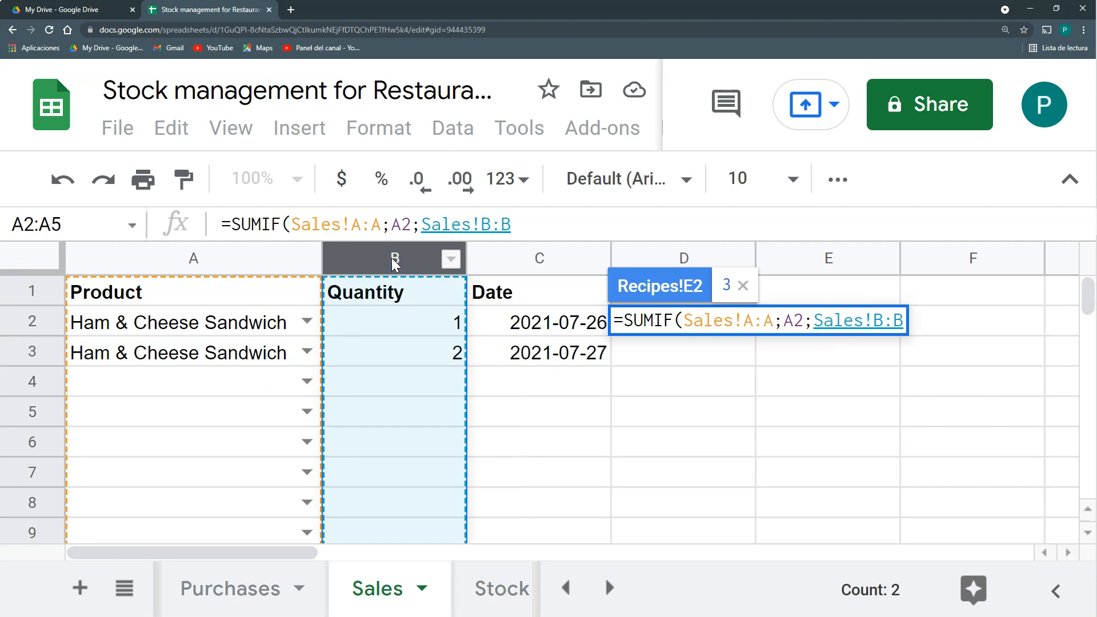
pyautogui.write(')')
pyautogui.press('Return')
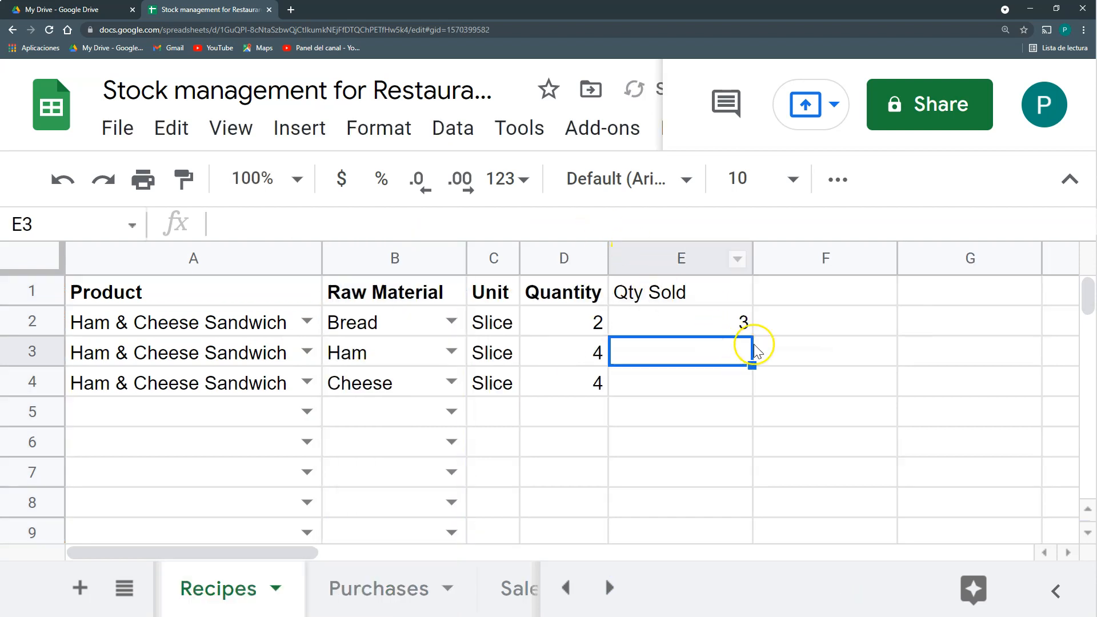
# Step: Copy the Qty Sold formula from E2 down to E4 and compare it with the products and quantities
pyautogui.click(736, 324)
pyautogui.moveTo(753, 356); pyautogui.dragTo(752, 390)
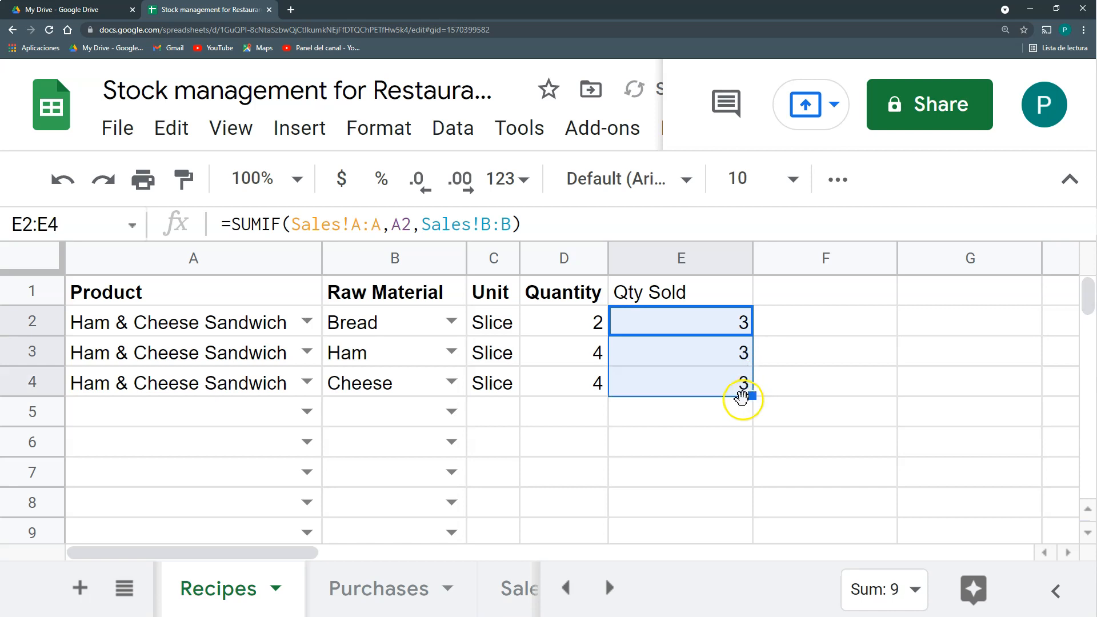
pyautogui.click(253, 325)
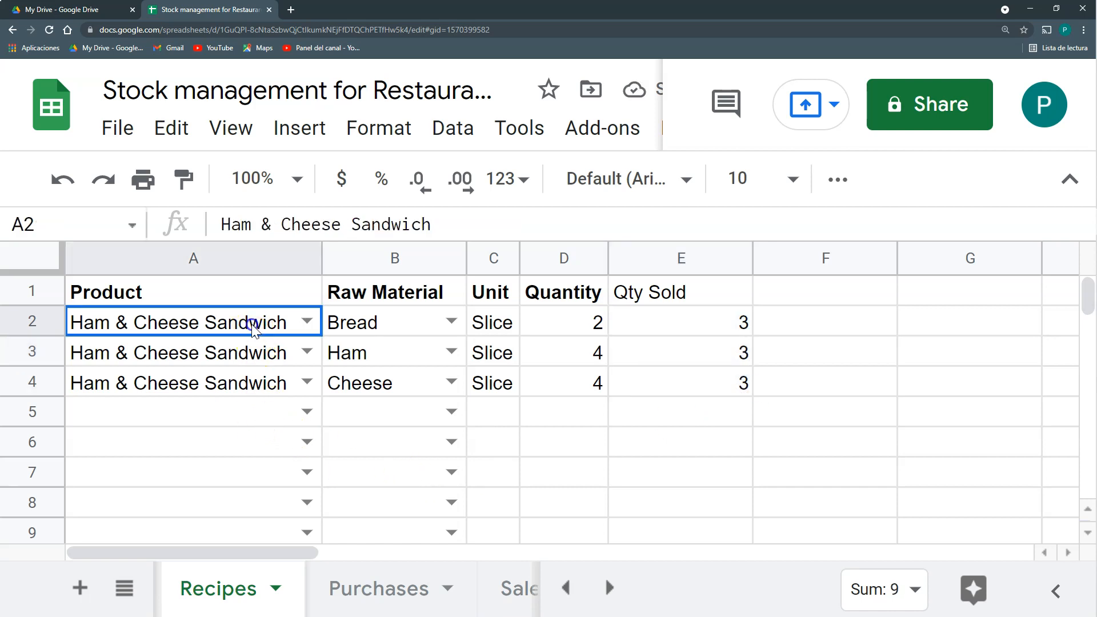
pyautogui.moveTo(254, 326); pyautogui.dragTo(257, 372)
pyautogui.click(628, 321)
pyautogui.moveTo(616, 318); pyautogui.dragTo(594, 330)
pyautogui.click(637, 347)
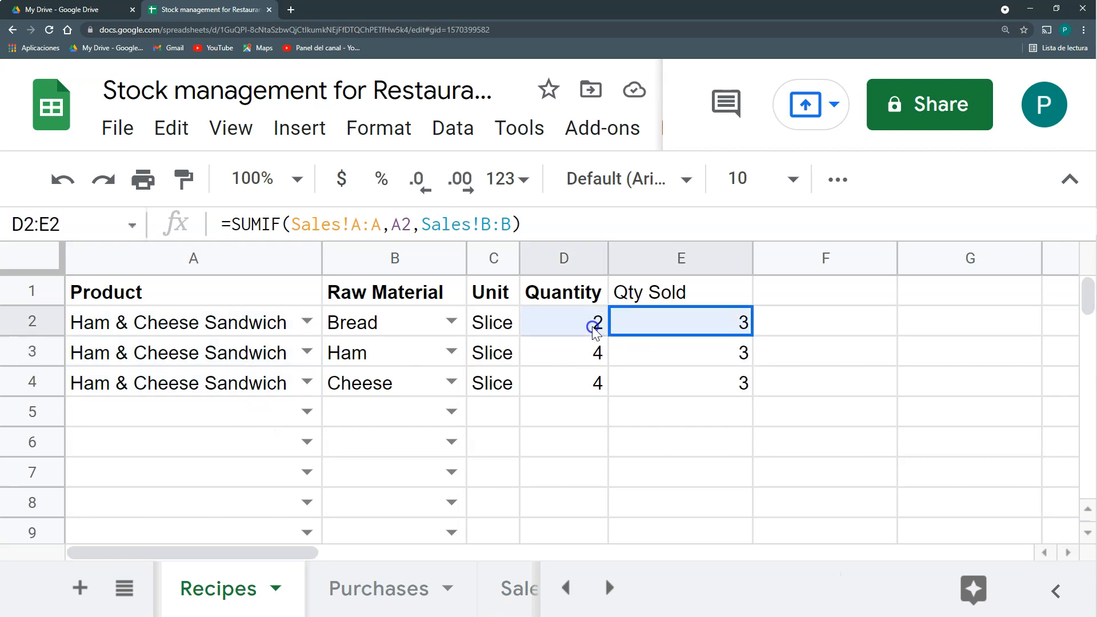
# Step: Enter the header Total Consumed in cell F1 of the Recipes sheet
pyautogui.click(785, 297)
pyautogui.write('Total Consumed')
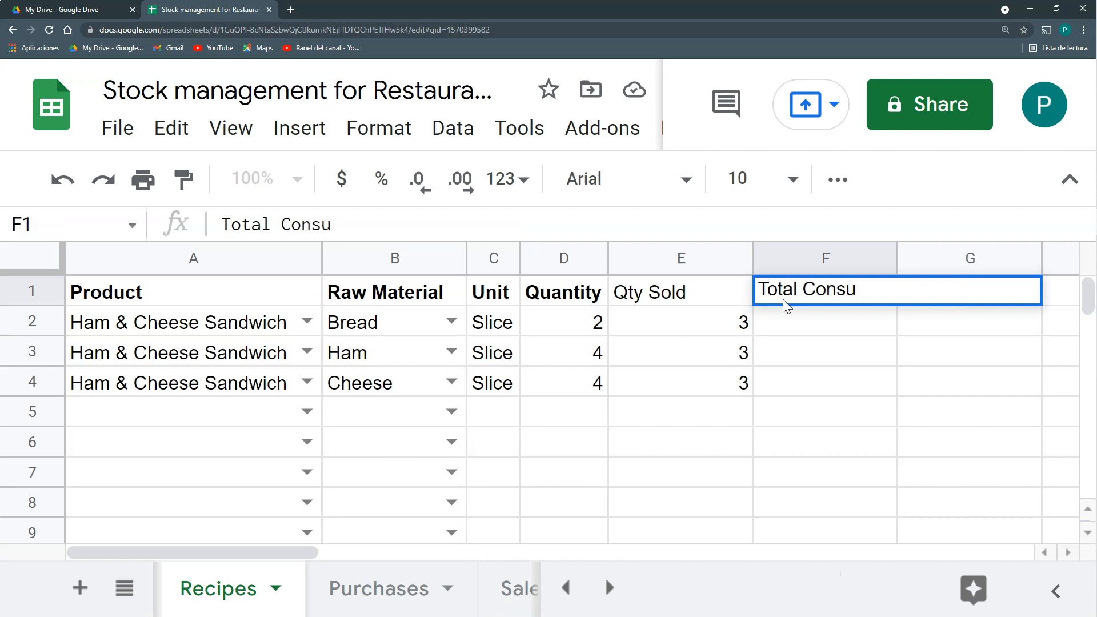
pyautogui.press('Return')
# Step: Calculate the total consumed in F2 with =D2*E2 and copy the formula down to F4
pyautogui.write('=')
pyautogui.press('Left')
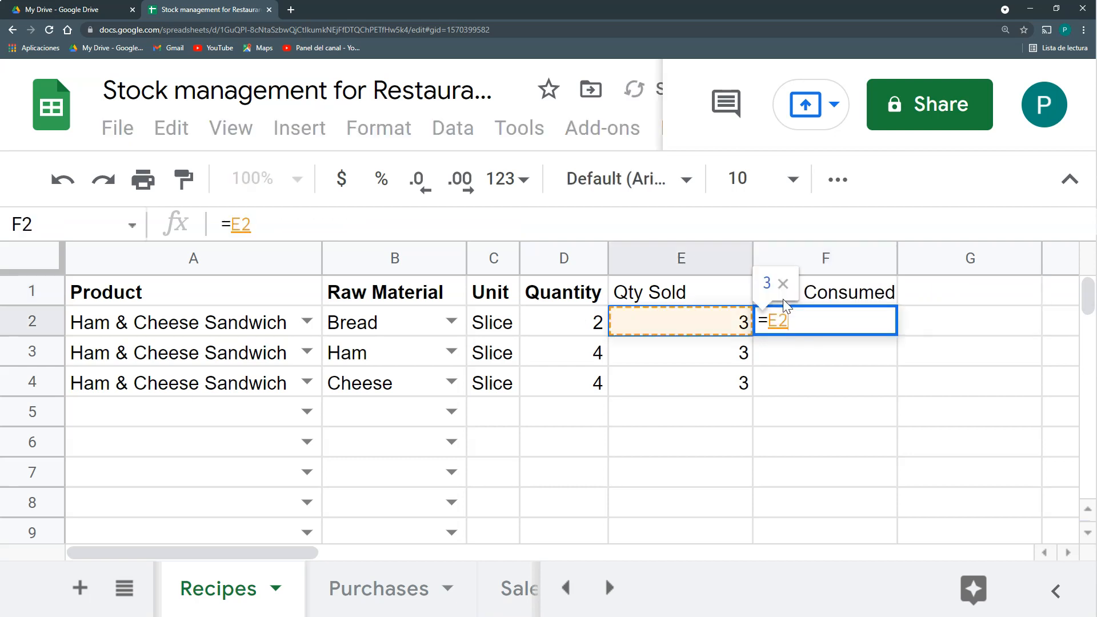
pyautogui.press('Left')
pyautogui.write('*')
pyautogui.press('Left')
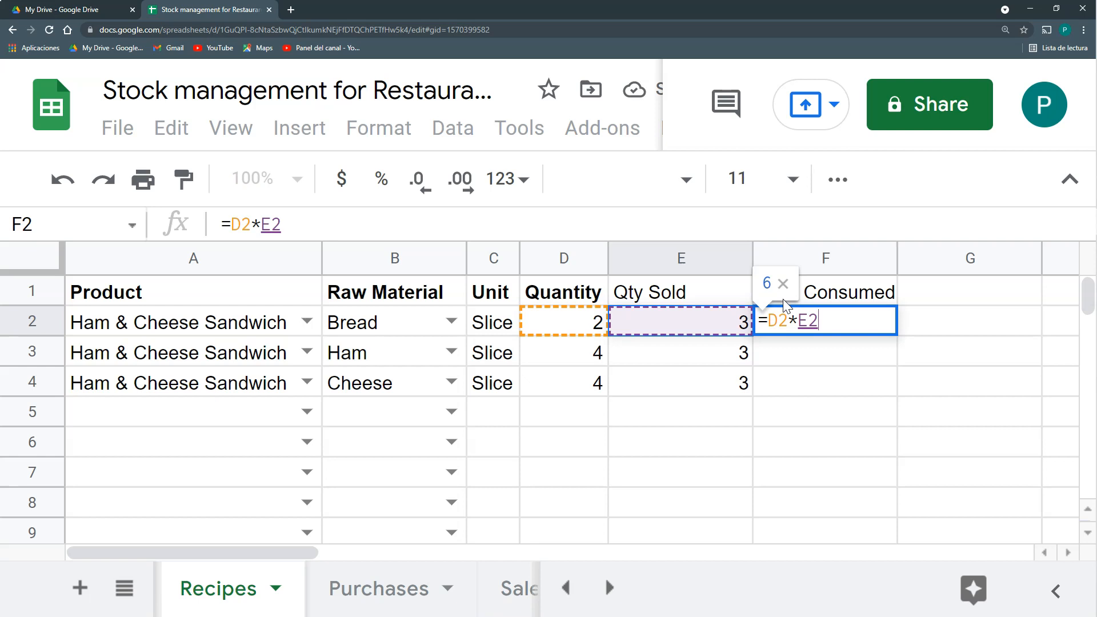
pyautogui.press('Return')
pyautogui.click(783, 320)
pyautogui.moveTo(897, 335); pyautogui.dragTo(897, 386)
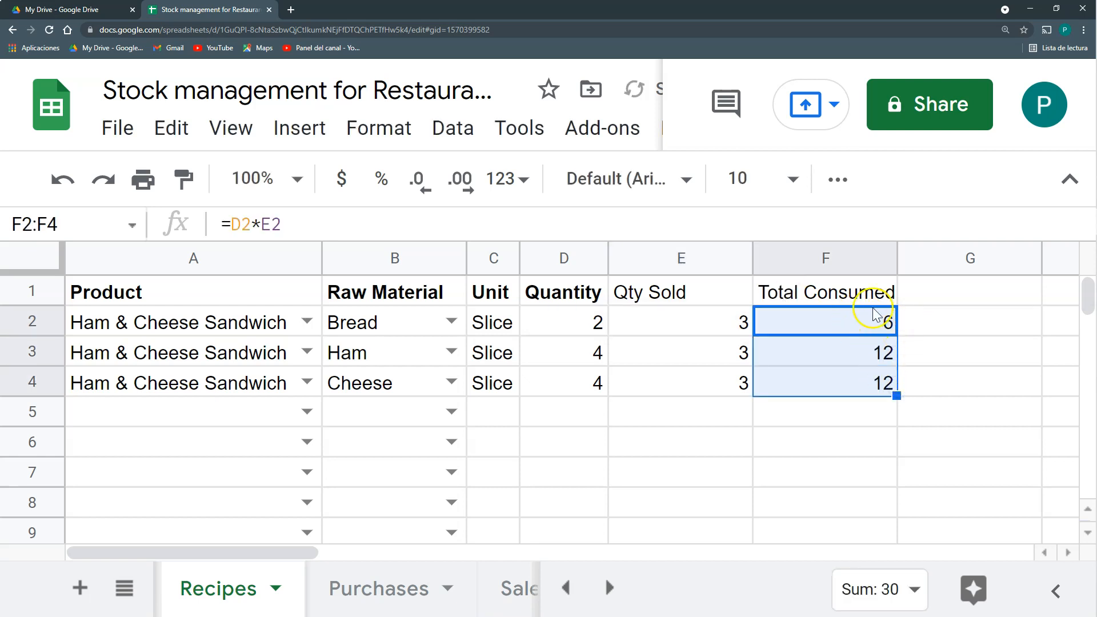
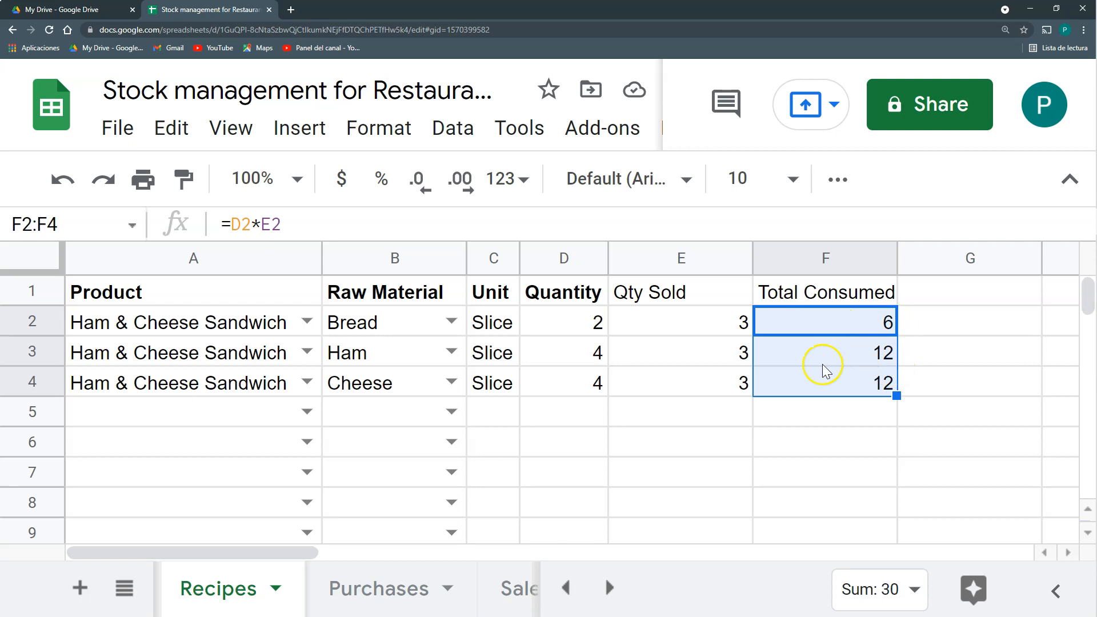
# Step: Fit columns E and F to their contents and make the headers Qty Sold and Total Consumed bold
pyautogui.moveTo(686, 260); pyautogui.dragTo(768, 257)
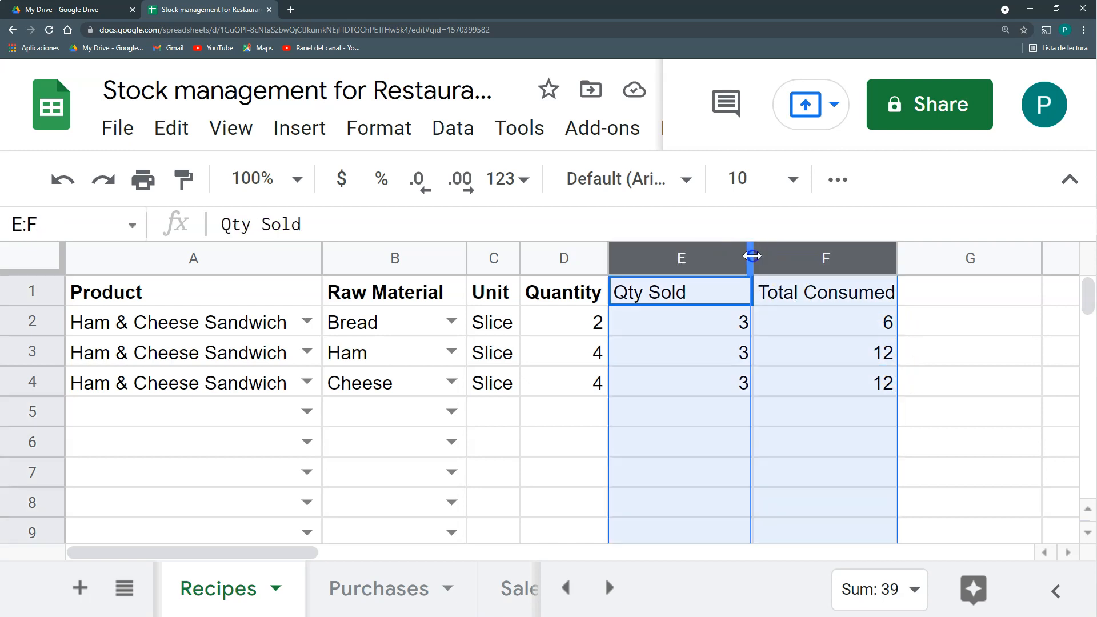
pyautogui.doubleClick(752, 256)
pyautogui.moveTo(665, 292); pyautogui.dragTo(718, 296)
pyautogui.hotkey('ctrl', 'b')
pyautogui.click(667, 342)
pyautogui.click(594, 422)
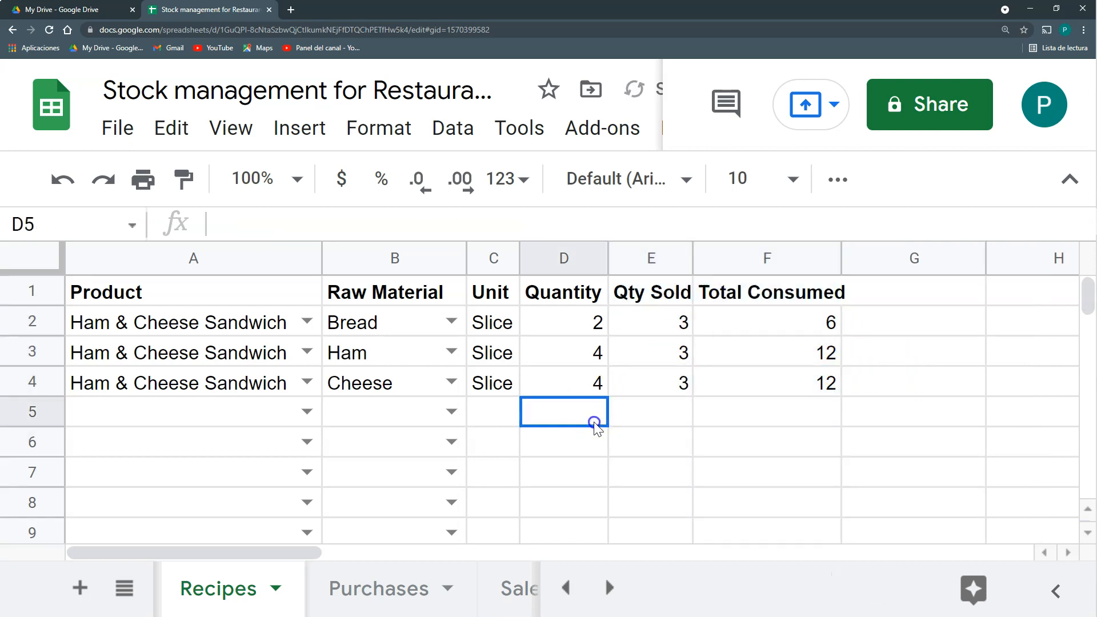
# Step: Extend the Qty Sold and Total Consumed formulas from row 4 to the empty rows 5 and 6 and inspect their results
pyautogui.click(662, 383)
pyautogui.click(766, 382)
pyautogui.moveTo(679, 385); pyautogui.dragTo(732, 382)
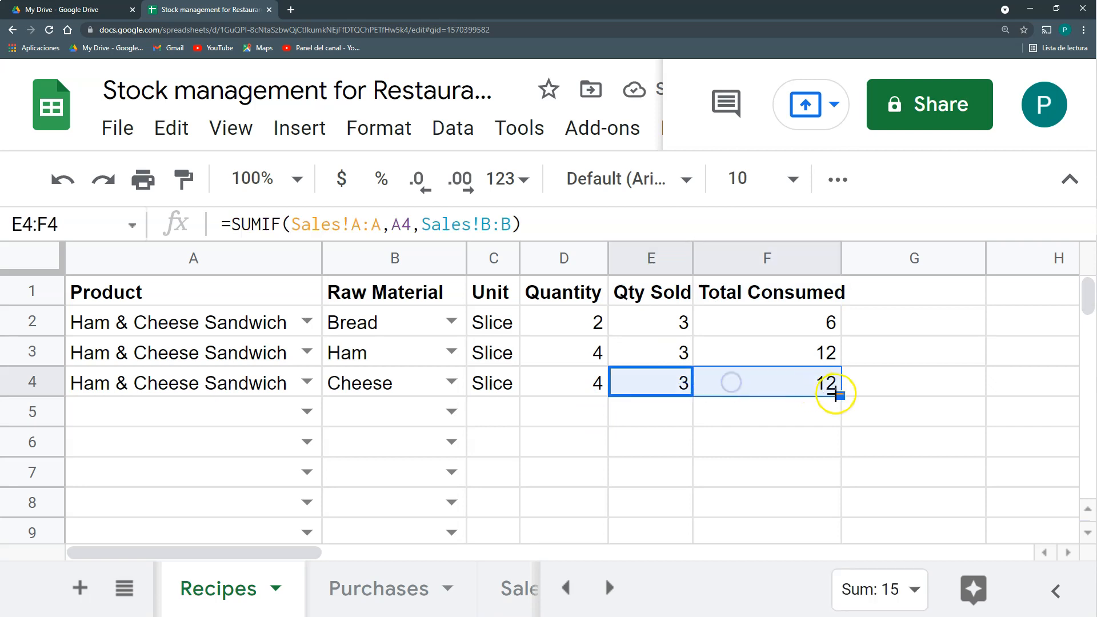
pyautogui.moveTo(844, 448); pyautogui.dragTo(845, 450)
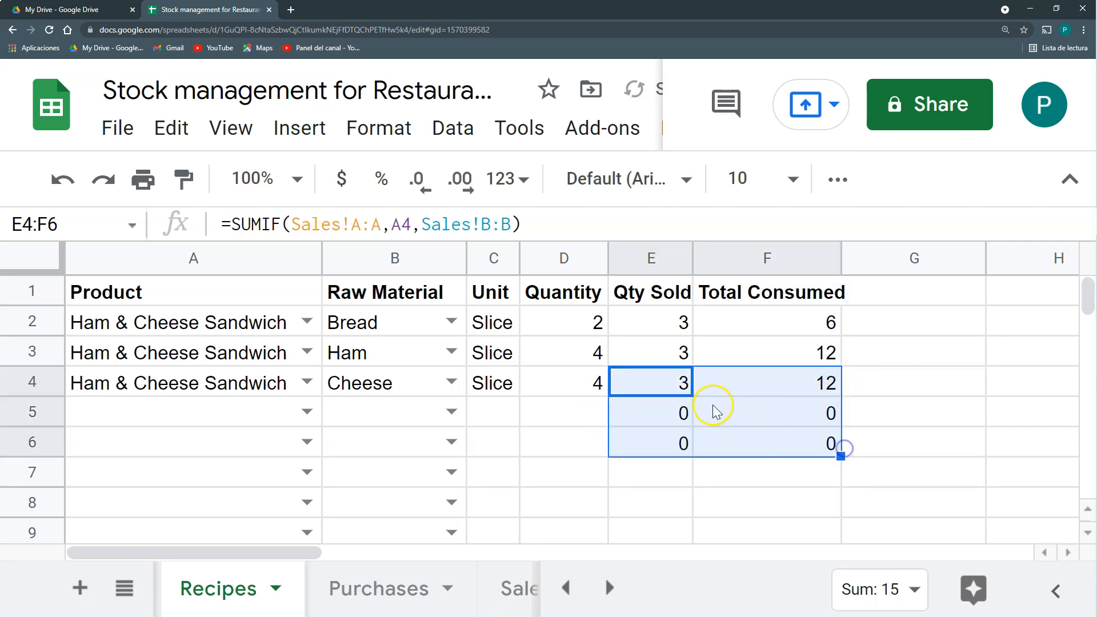
pyautogui.click(670, 413)
pyautogui.moveTo(678, 413); pyautogui.dragTo(727, 441)
pyautogui.click(671, 413)
# Step: Wrap the SUMIF in E2 in an IF that returns an empty text when A2 is blank
pyautogui.click(667, 329)
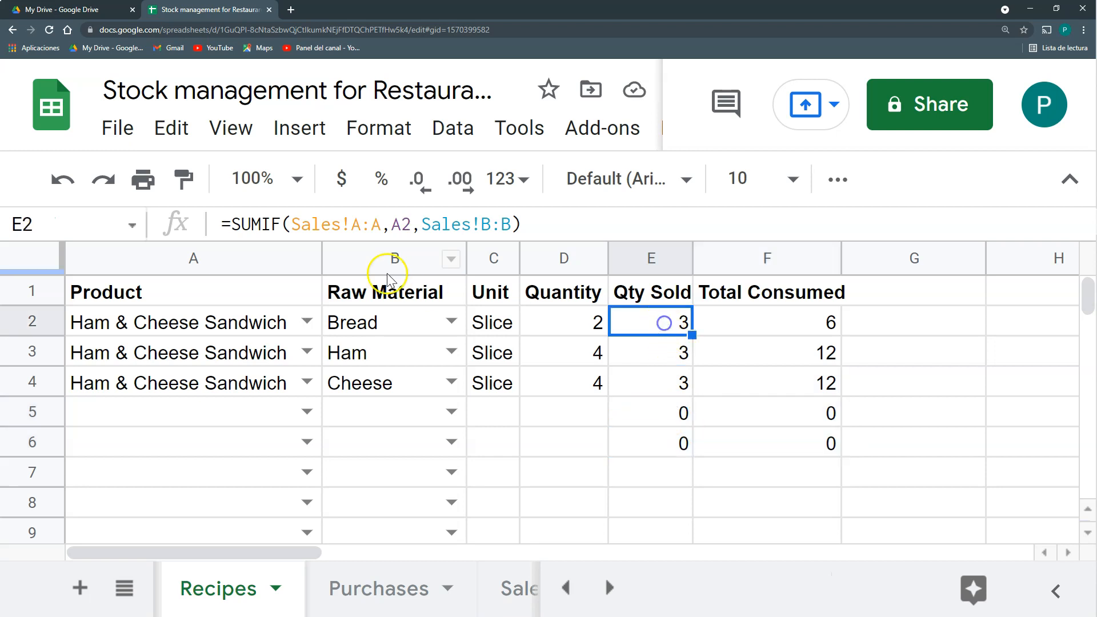
pyautogui.click(237, 224)
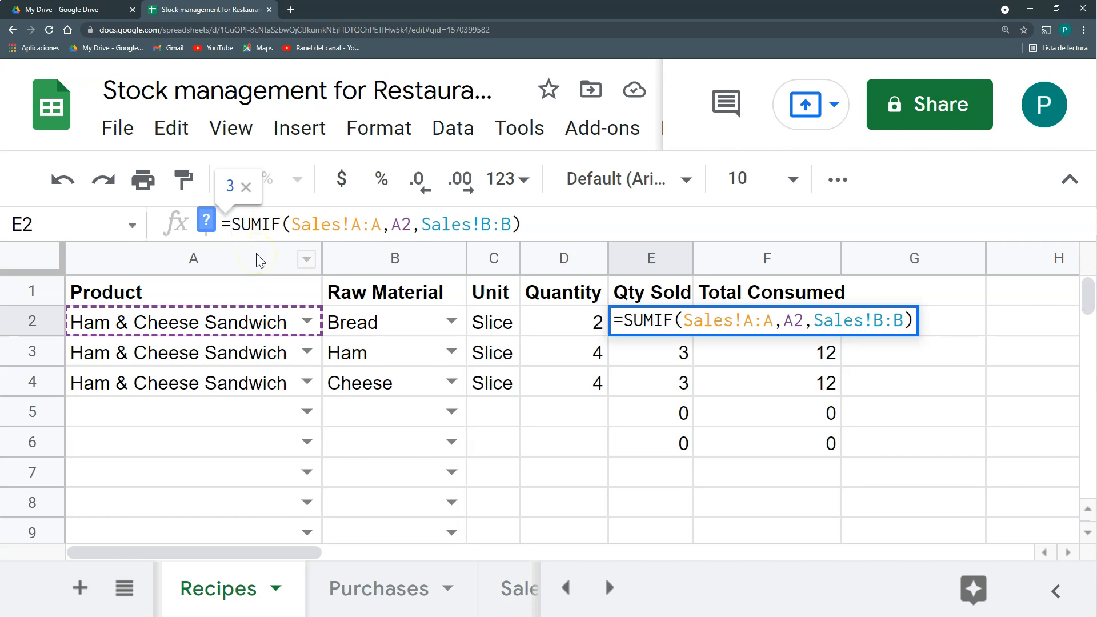
pyautogui.write('if(')
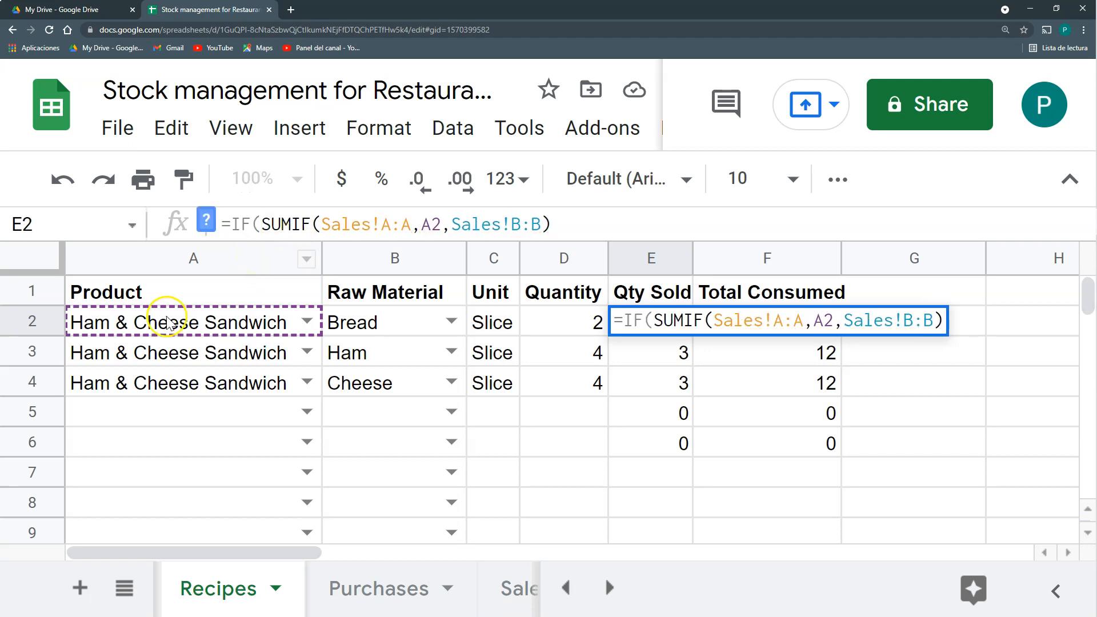
pyautogui.click(167, 323)
pyautogui.write('="" ')
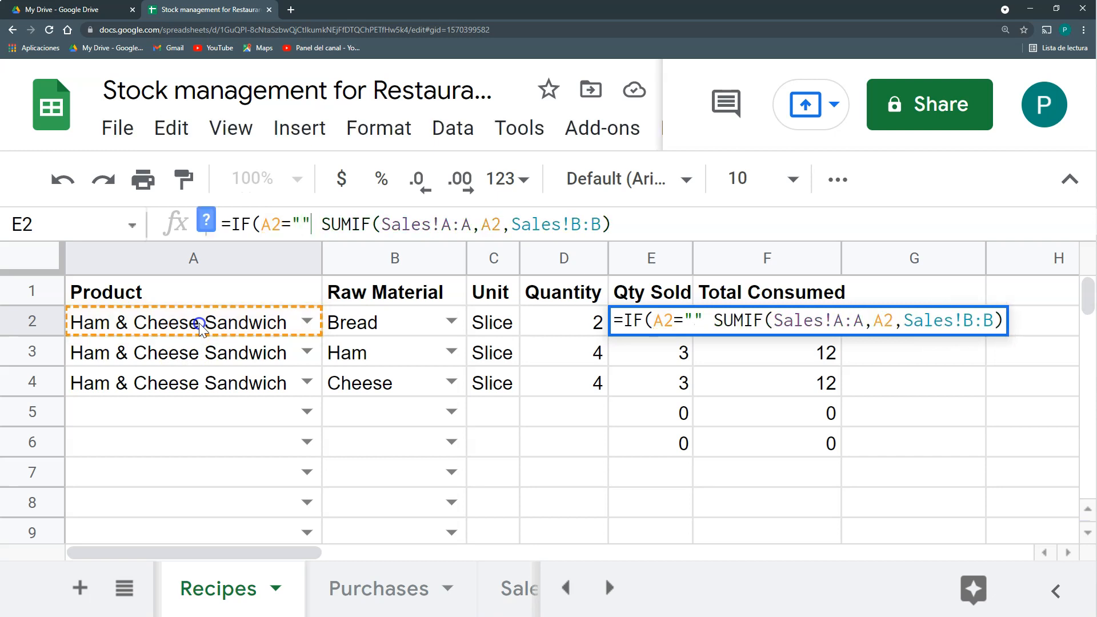
pyautogui.write(';"";')
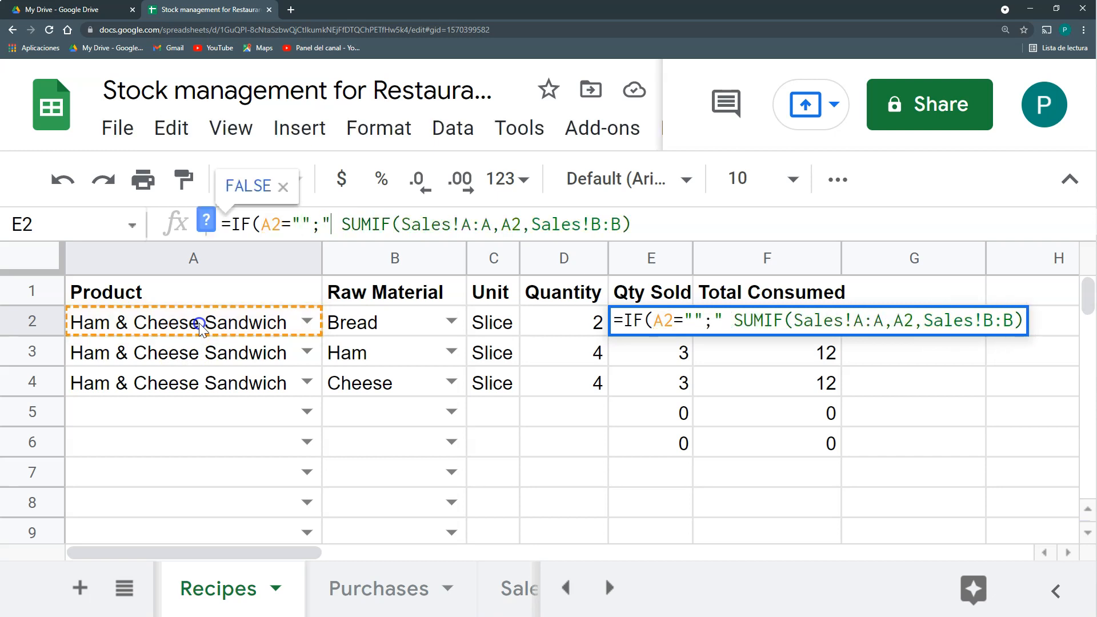
pyautogui.press('Return')
# Step: Wrap the D2*E2 calculation in F2 in an IF that returns an empty text when A2 is blank
pyautogui.press('Right')
pyautogui.press('Up')
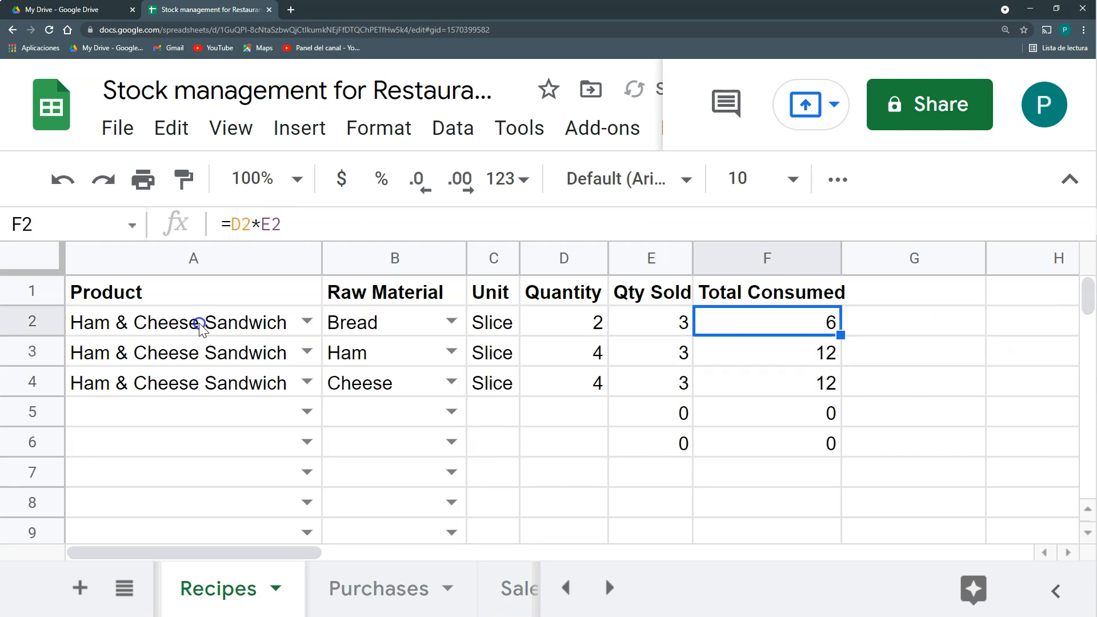
pyautogui.click(230, 225)
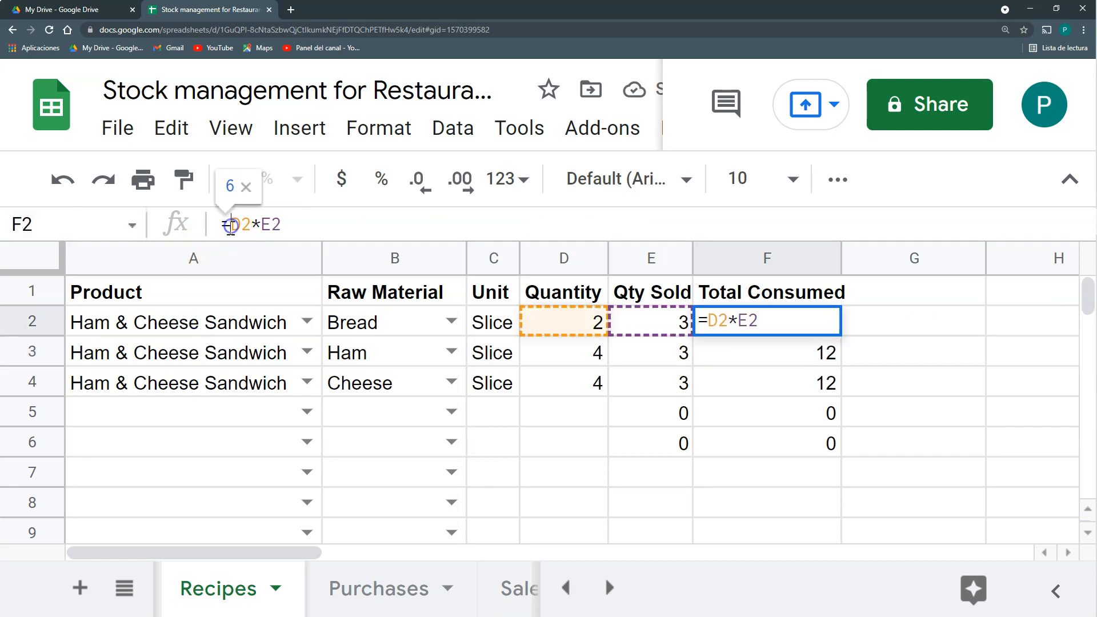
pyautogui.write('IF(A2=""')
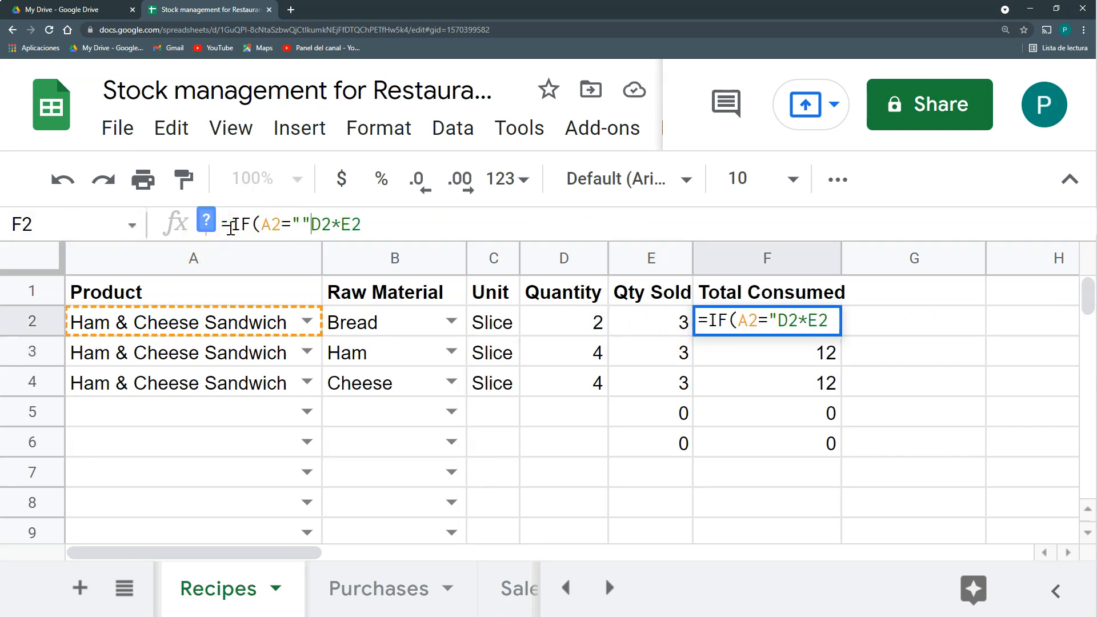
pyautogui.write(';"";')
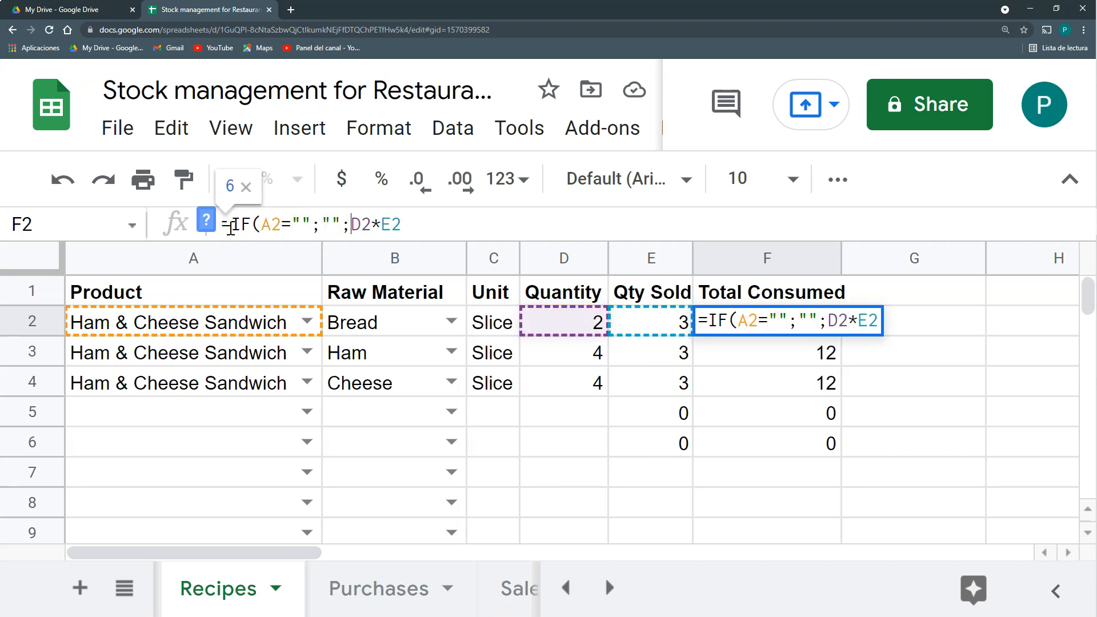
pyautogui.press('Return')
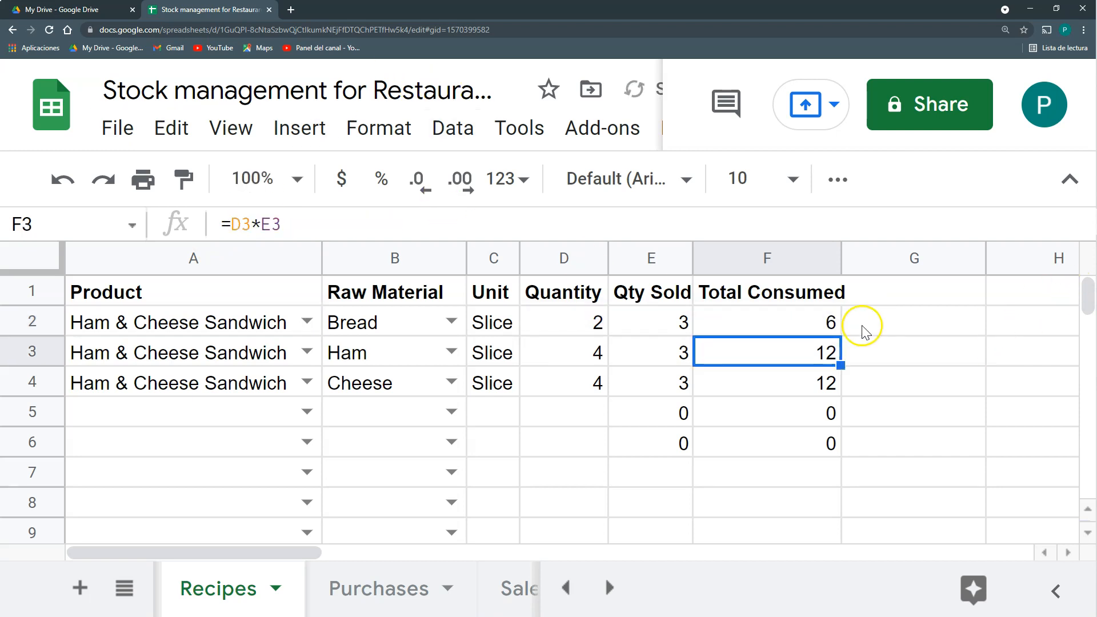
# Step: Extend the updated Qty Sold and Total Consumed formulas from row 2 down to row 1000
pyautogui.moveTo(644, 320); pyautogui.dragTo(707, 325)
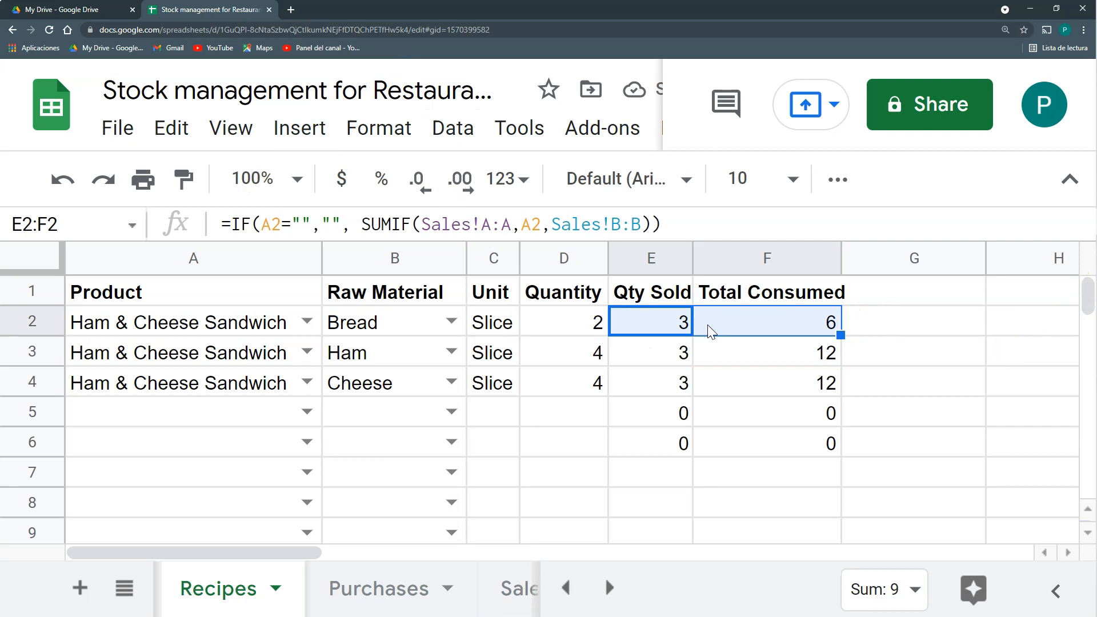
pyautogui.hotkey('ctrl', 'shift', 'Down')
pyautogui.hotkey('ctrl', 'shift', 'Down')
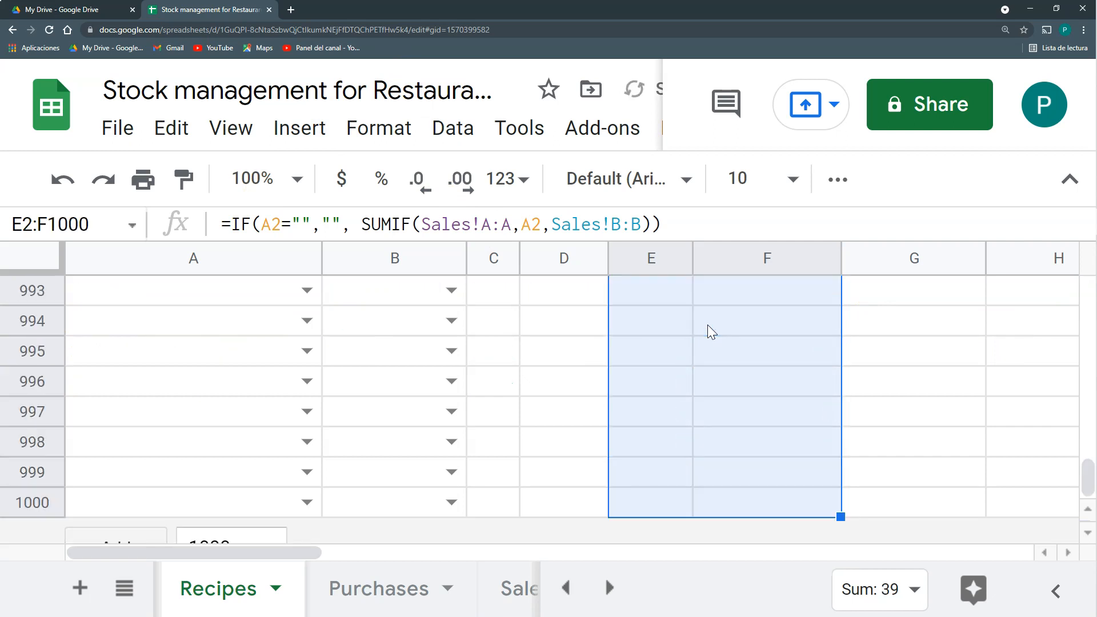
# Step: Inspect the Qty Sold and Total Consumed cells in the empty recipe rows, then the Total Consumed column and the Bread row
pyautogui.hotkey('ctrl', 'Up')
pyautogui.press('Down')
pyautogui.press('Down')
pyautogui.press('Down')
pyautogui.press('Down')
pyautogui.press('Down')
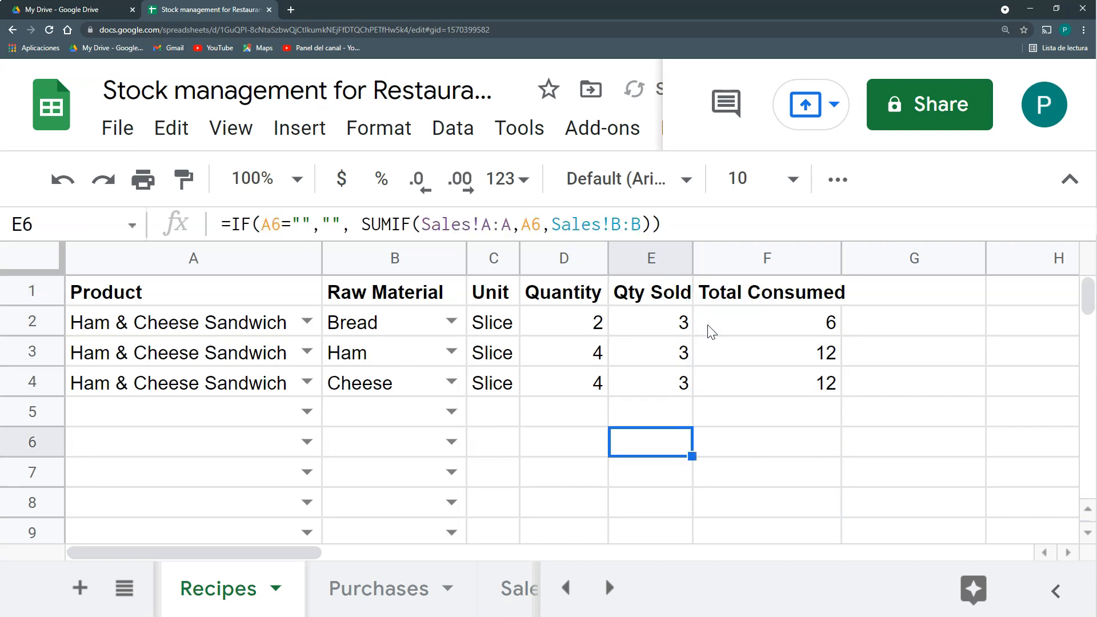
pyautogui.press('Down')
pyautogui.press('Down')
pyautogui.press('Right')
pyautogui.press('Up')
pyautogui.press('Up')
pyautogui.press('Up')
pyautogui.press('Left')
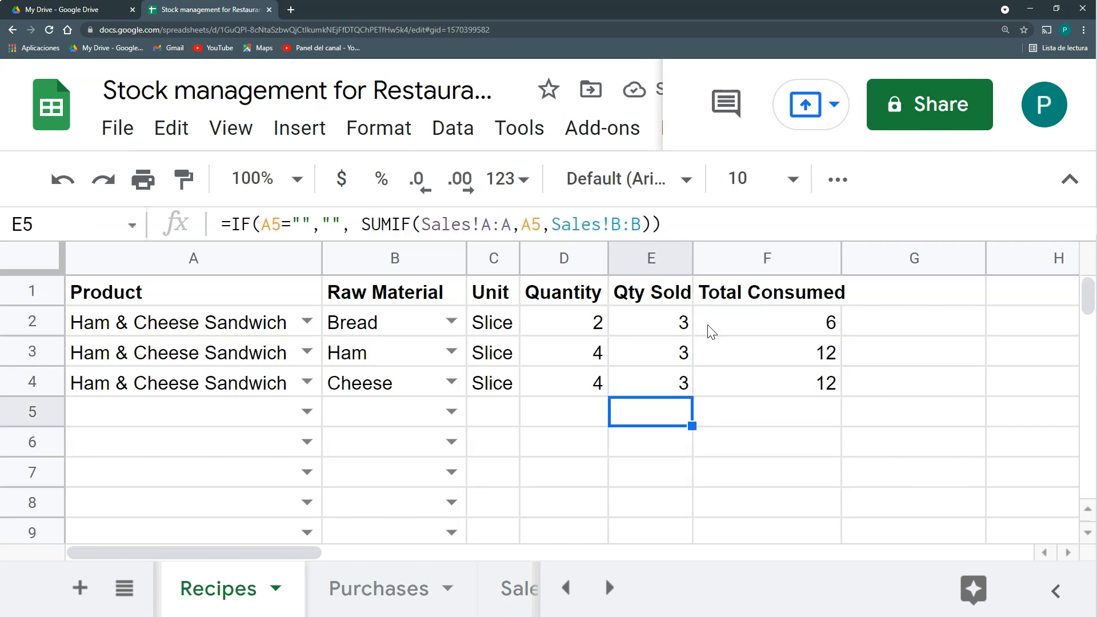
pyautogui.press('Down')
pyautogui.press('Down')
pyautogui.press('Down')
pyautogui.press('Down')
pyautogui.press('Right')
pyautogui.press('Left')
pyautogui.press('Down')
pyautogui.press('Up')
pyautogui.hotkey('ctrl', 'Up')
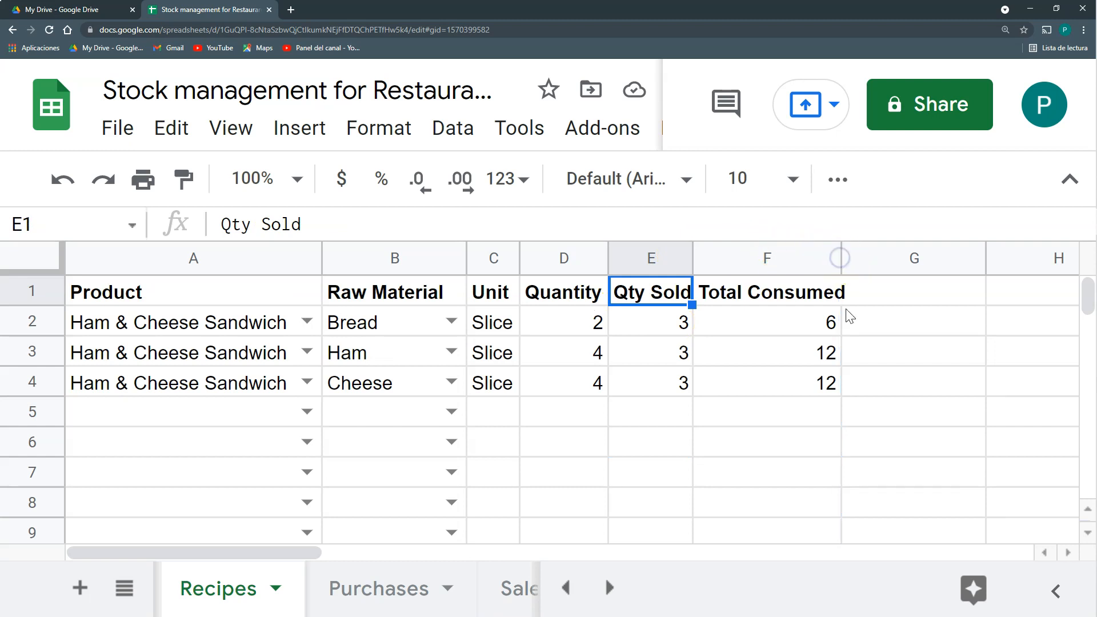
pyautogui.moveTo(797, 325); pyautogui.dragTo(805, 358)
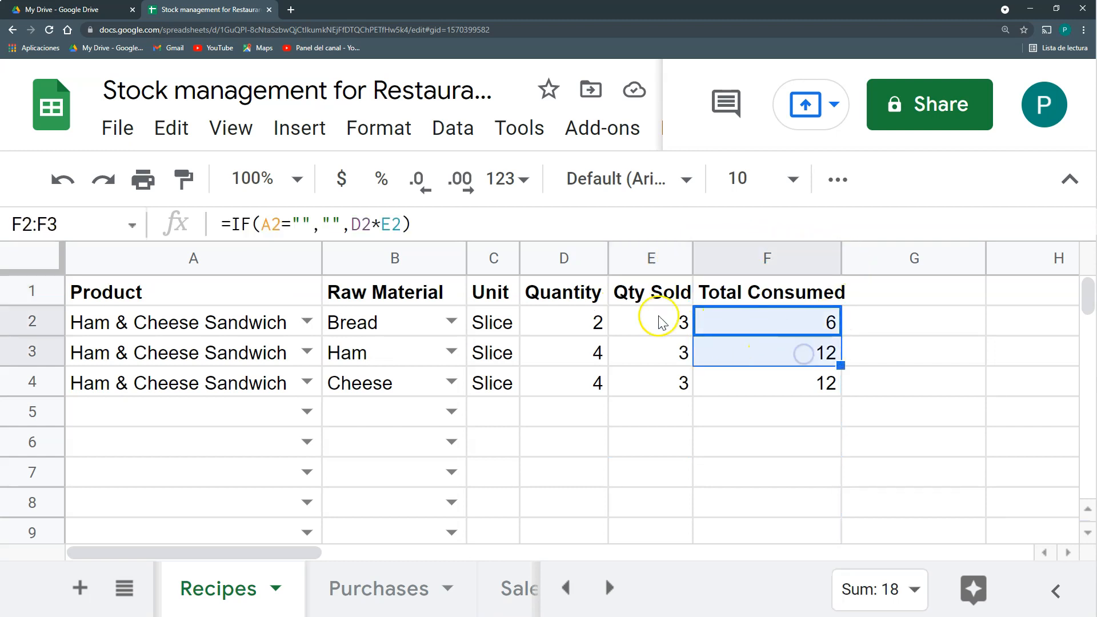
pyautogui.click(753, 262)
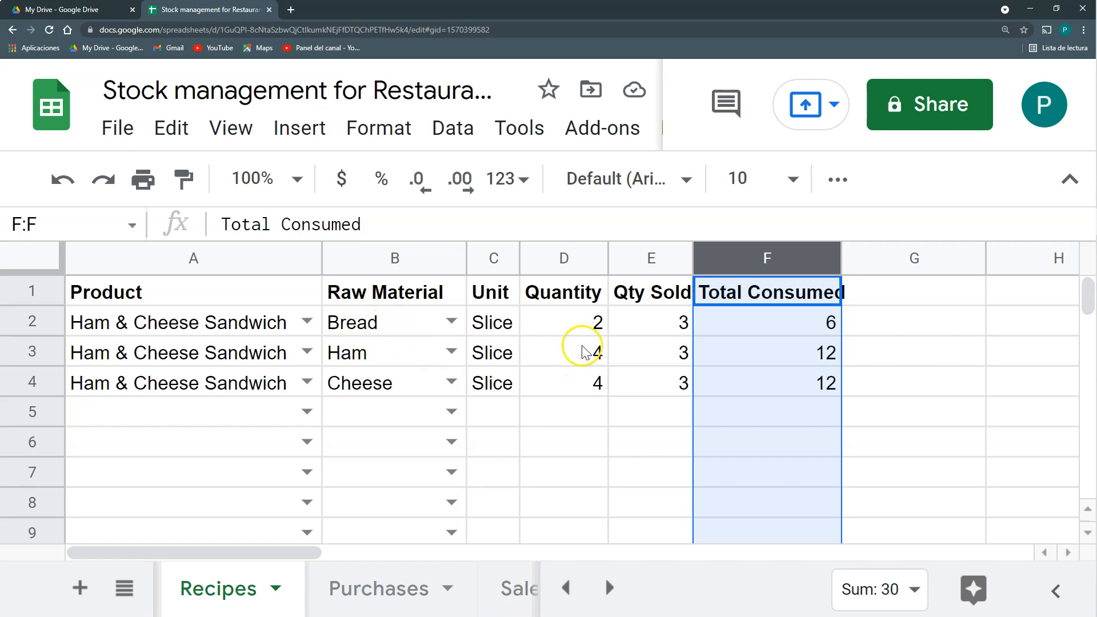
pyautogui.moveTo(423, 337); pyautogui.dragTo(781, 330)
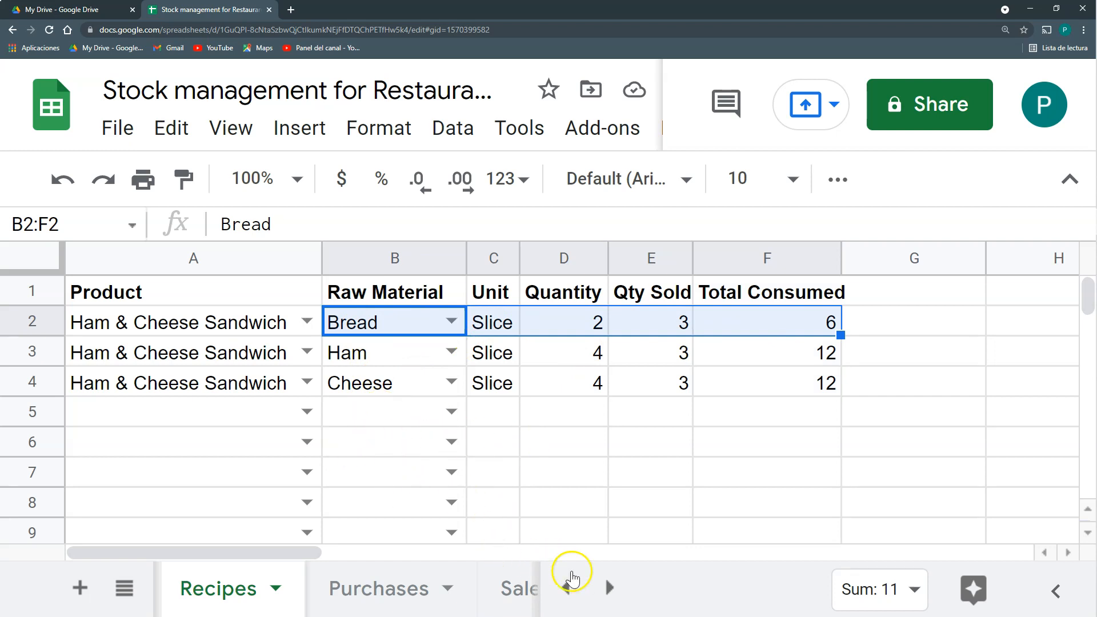
# Step: Start a SUMIF formula in C2 of the Stock sheet with column B of the Recipes sheet as its criteria range
pyautogui.click(609, 588)
pyautogui.click(446, 588)
pyautogui.click(412, 331)
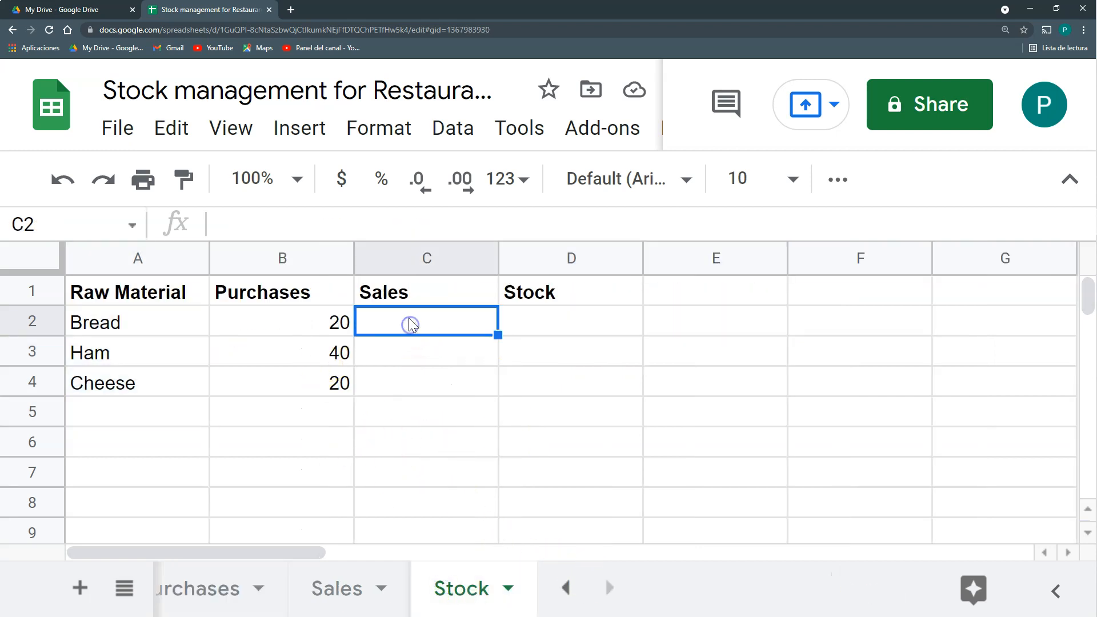
pyautogui.write('=SUMIF(')
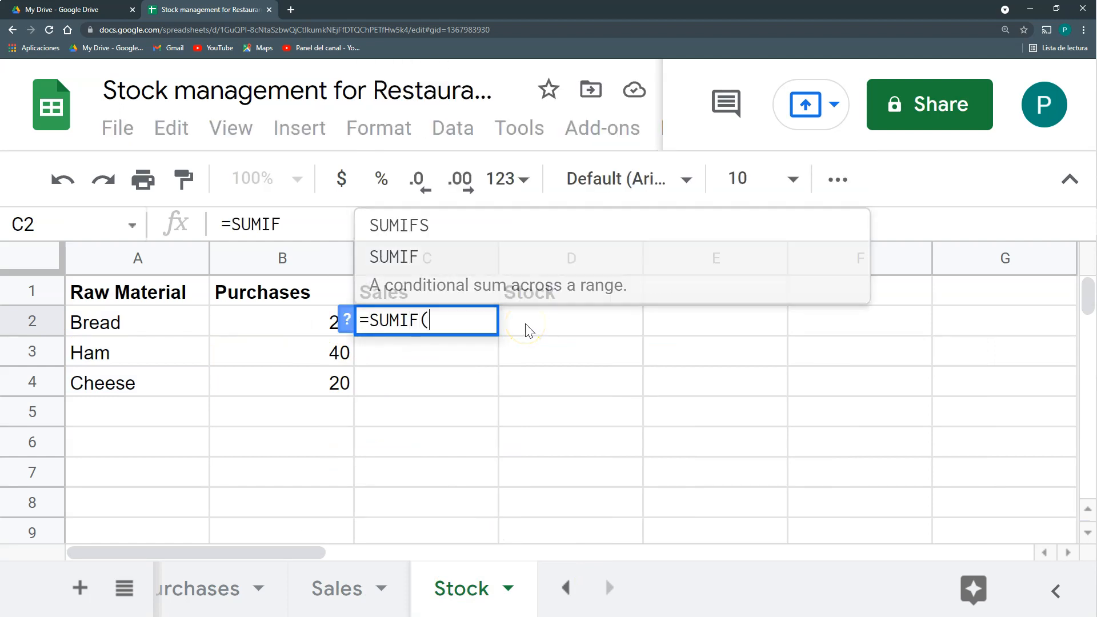
pyautogui.click(566, 588)
pyautogui.click(228, 590)
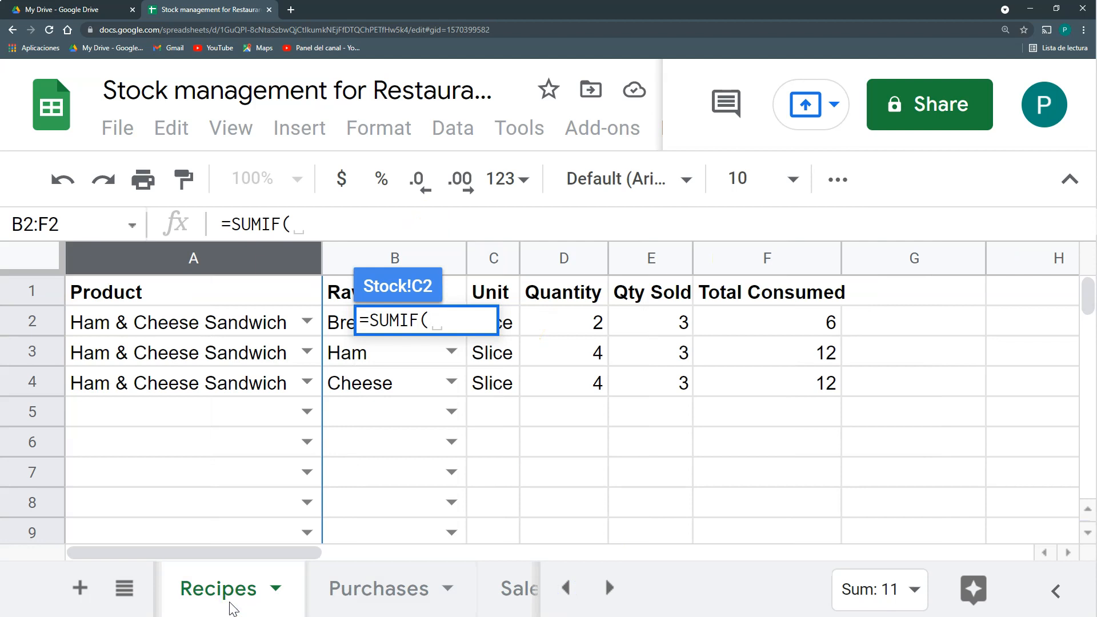
pyautogui.click(339, 254)
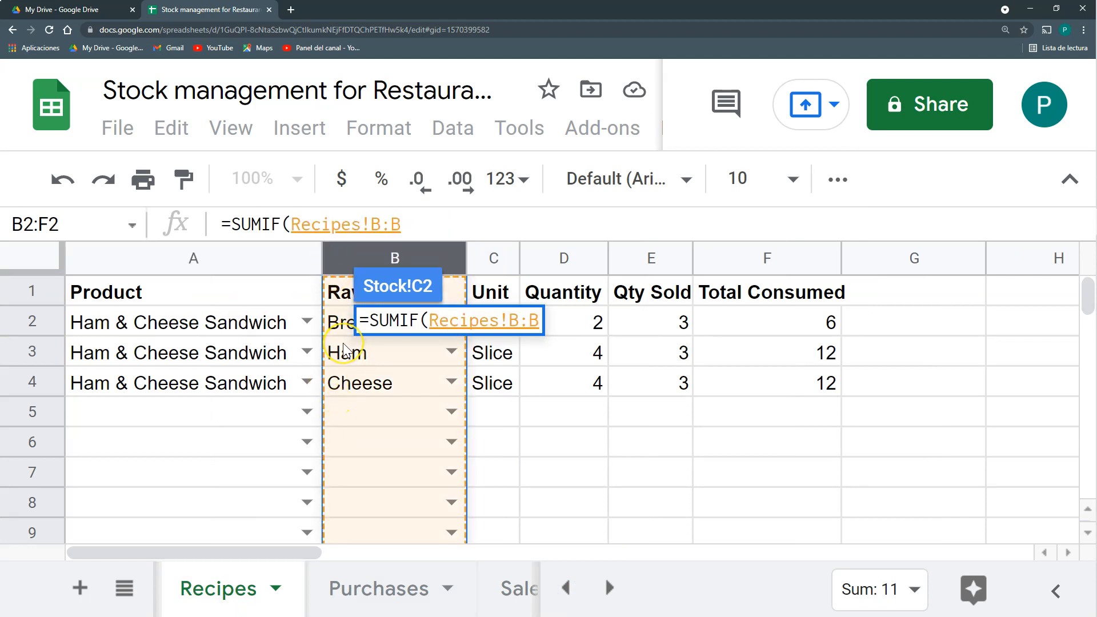
pyautogui.write(';')
# Step: Complete the SUMIF with Stock cell A2 as criterion and Recipes column F as sum range, and extend it down to C6
pyautogui.click(610, 588)
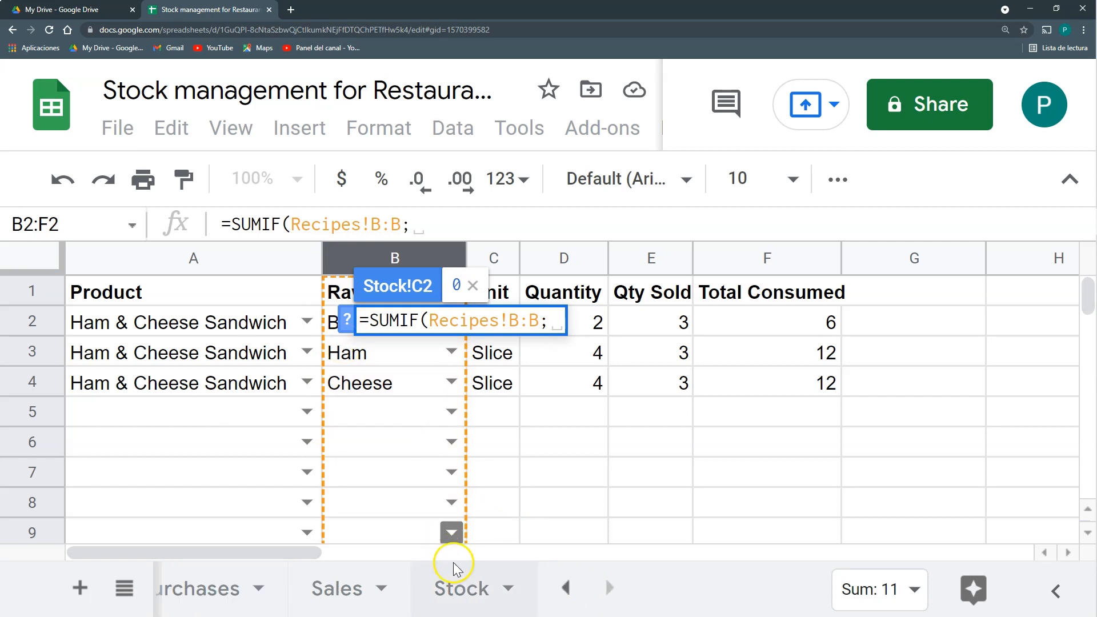
pyautogui.click(460, 588)
pyautogui.click(167, 323)
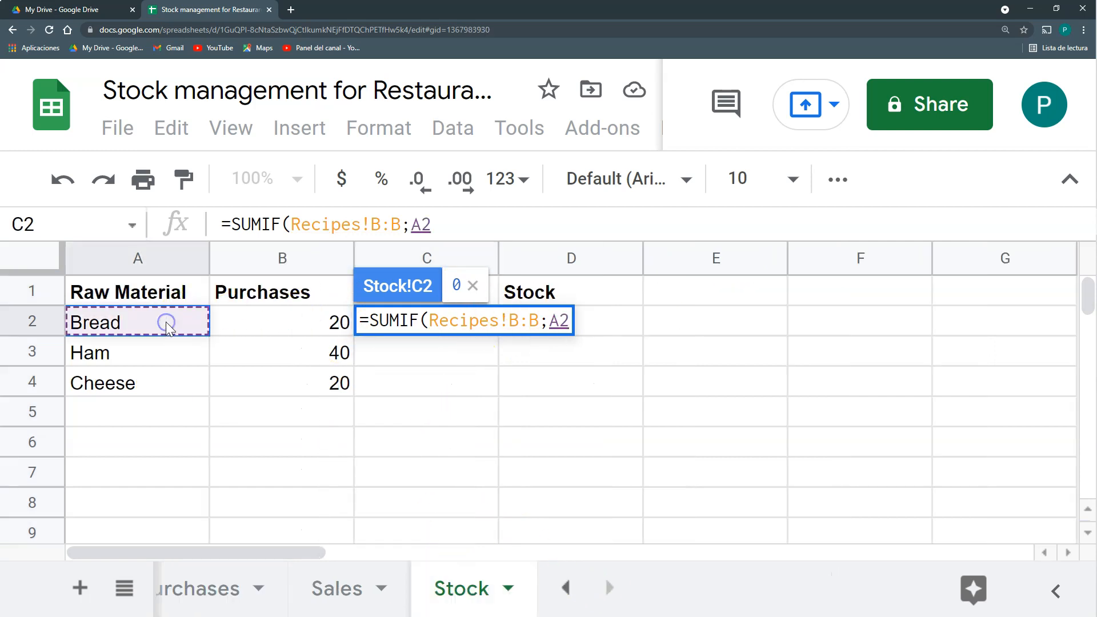
pyautogui.write(';')
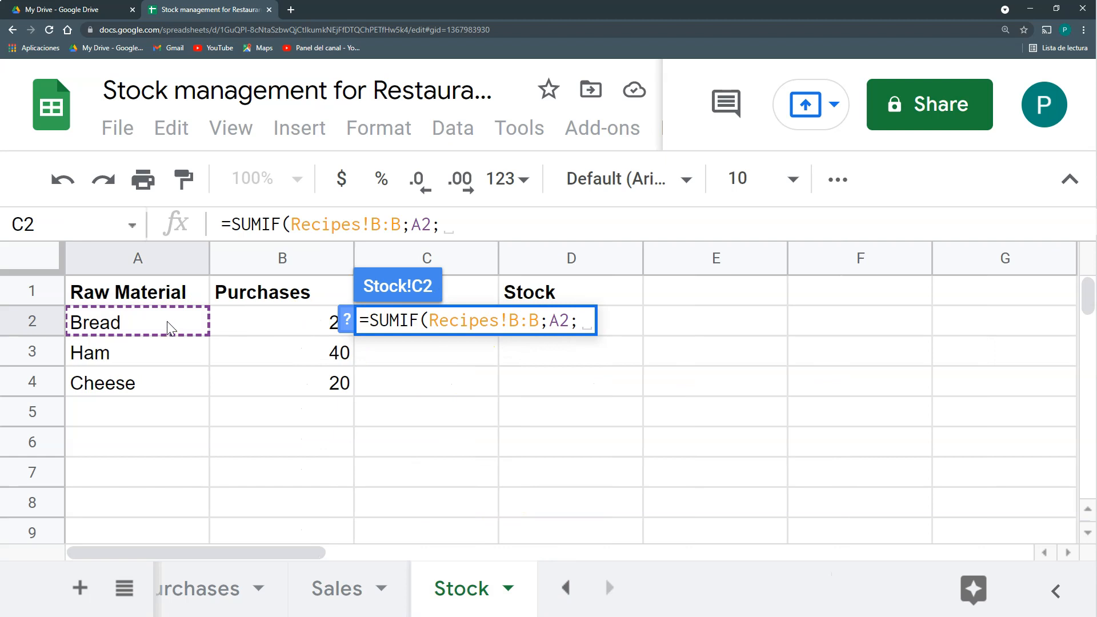
pyautogui.click(566, 595)
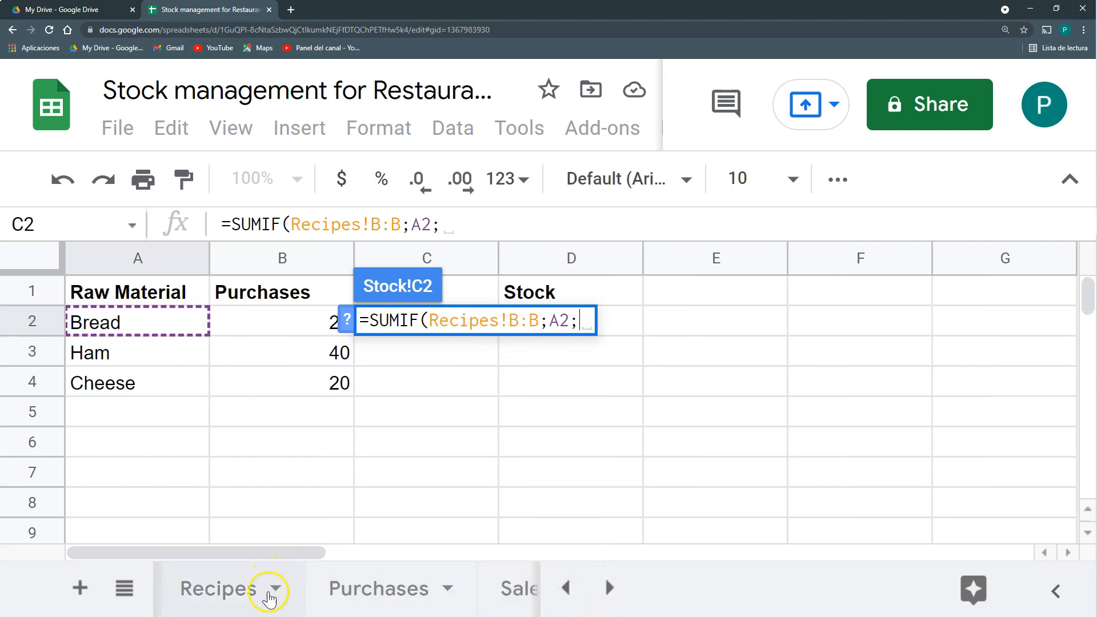
pyautogui.click(237, 595)
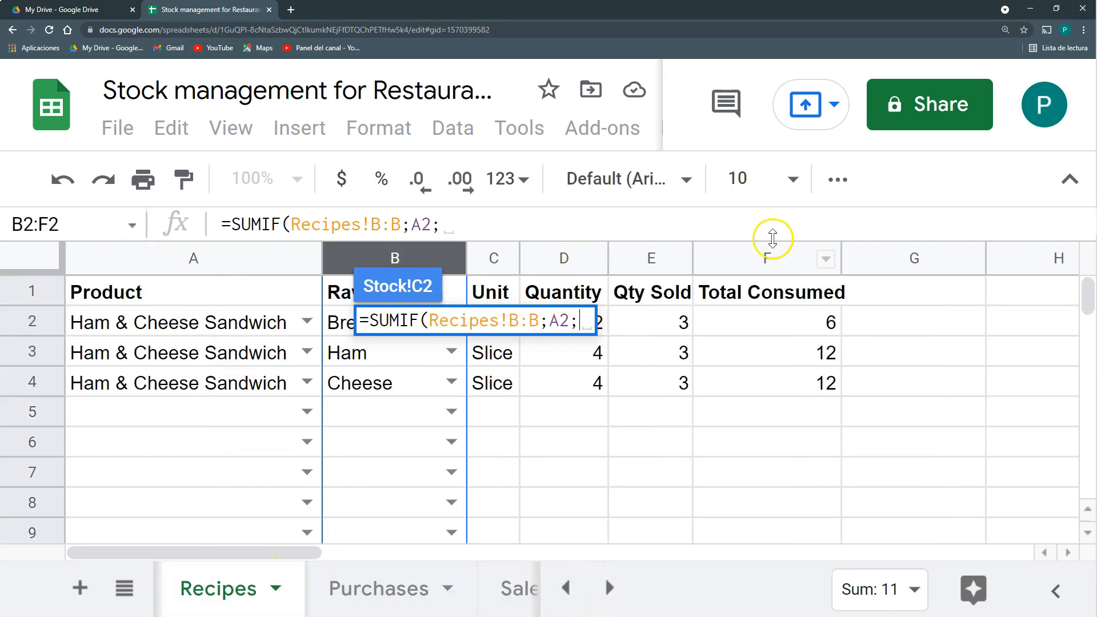
pyautogui.click(768, 260)
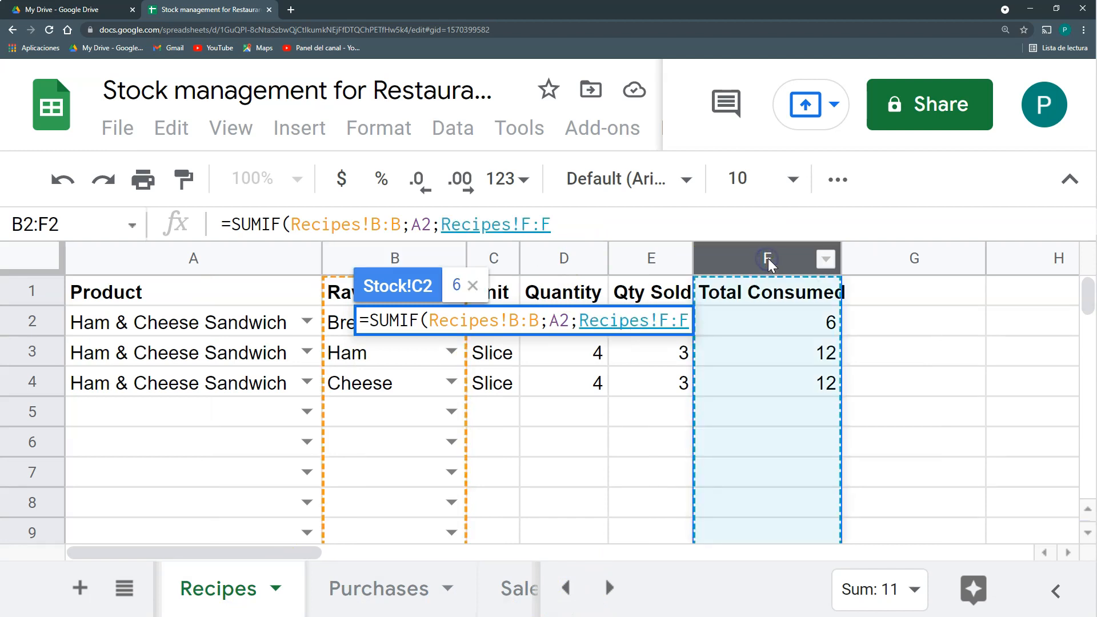
pyautogui.write(')')
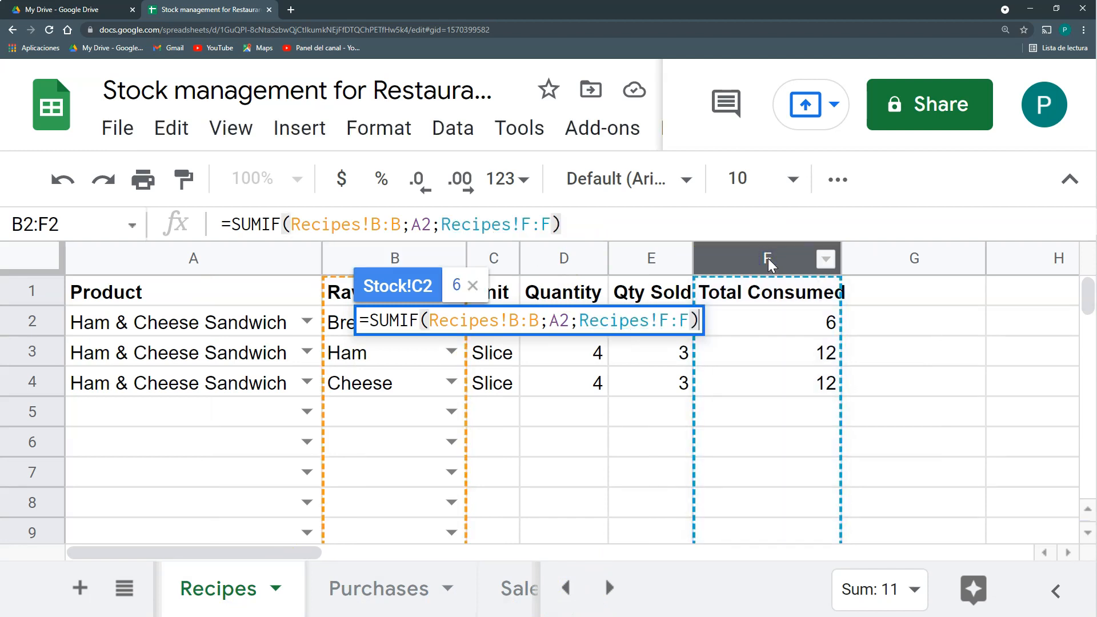
pyautogui.press('Return')
pyautogui.moveTo(500, 335); pyautogui.dragTo(498, 448)
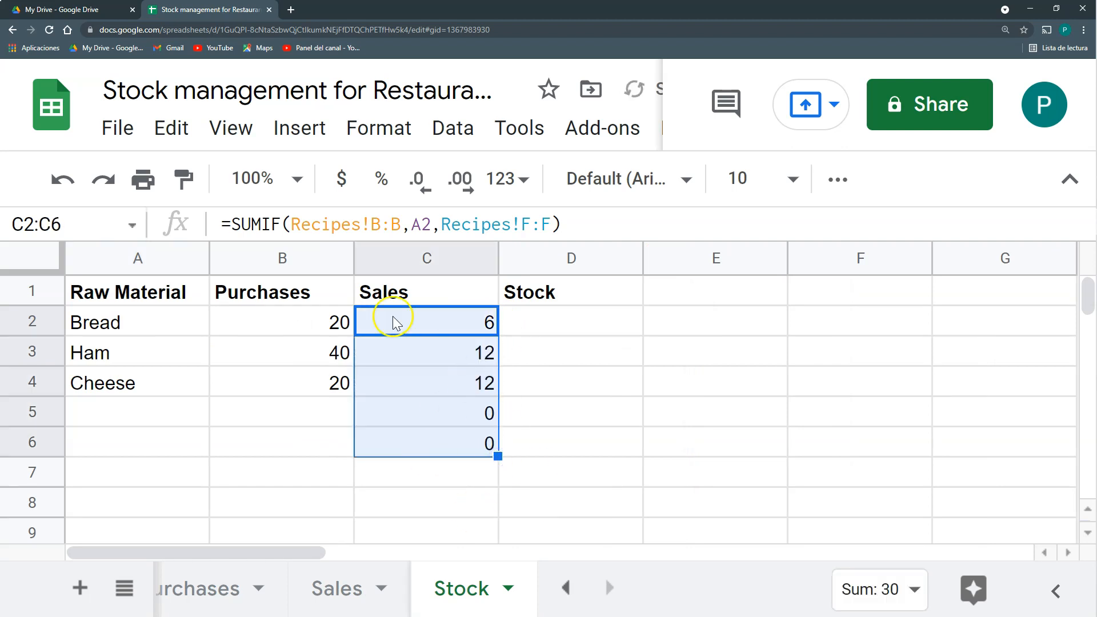
# Step: Wrap the SUMIF in C2 of the Stock sheet in an IF that returns an empty text when A2 is blank
pyautogui.click(232, 225)
pyautogui.write('IF(')
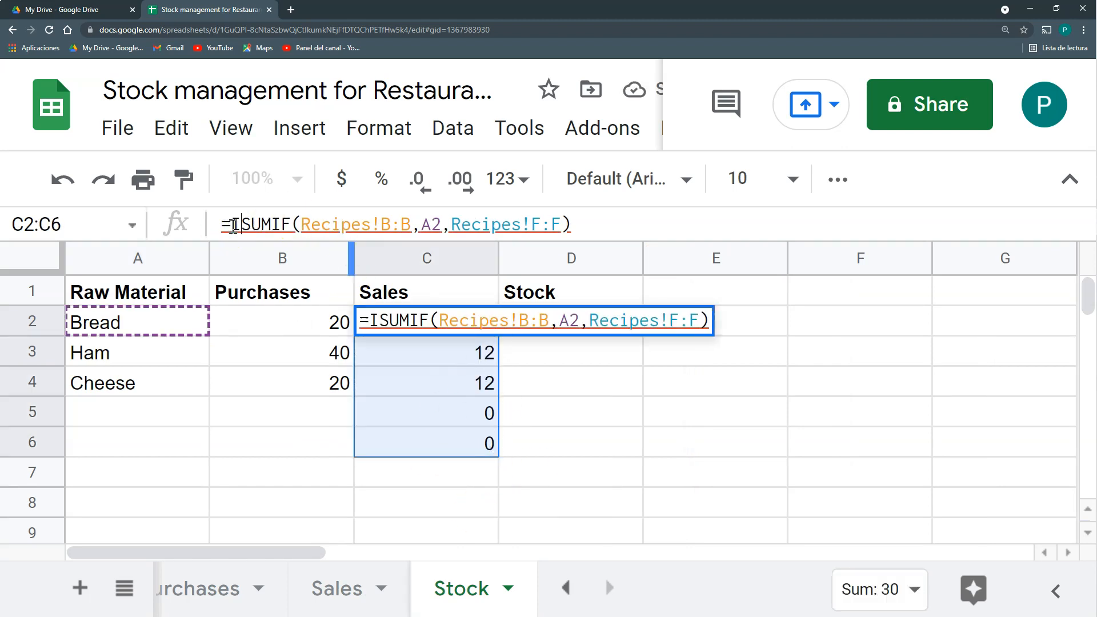
pyautogui.click(262, 224)
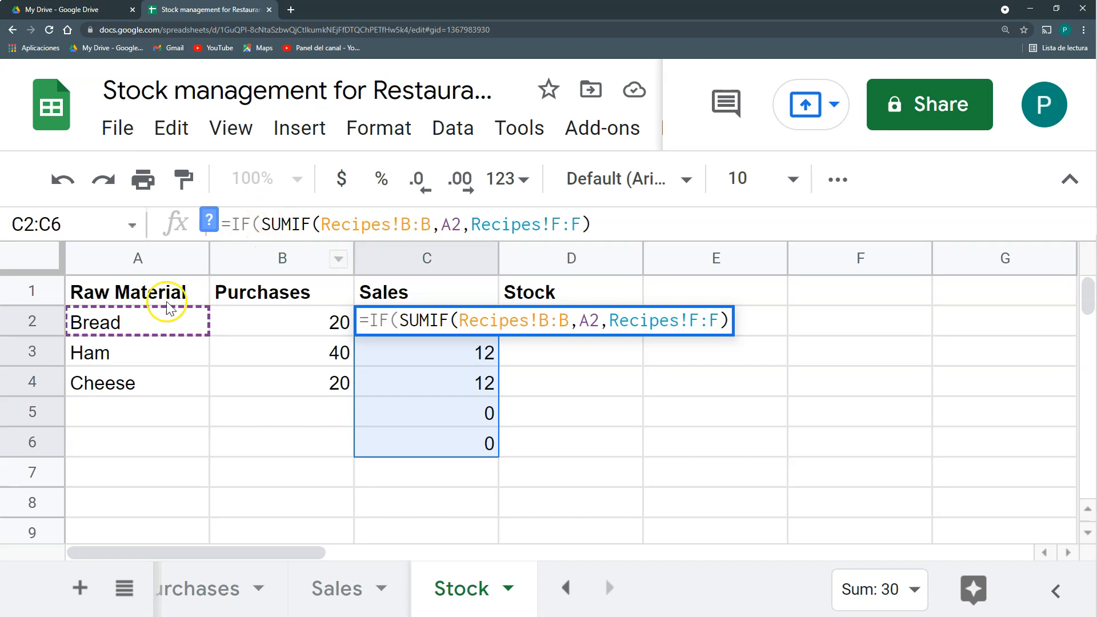
pyautogui.click(169, 320)
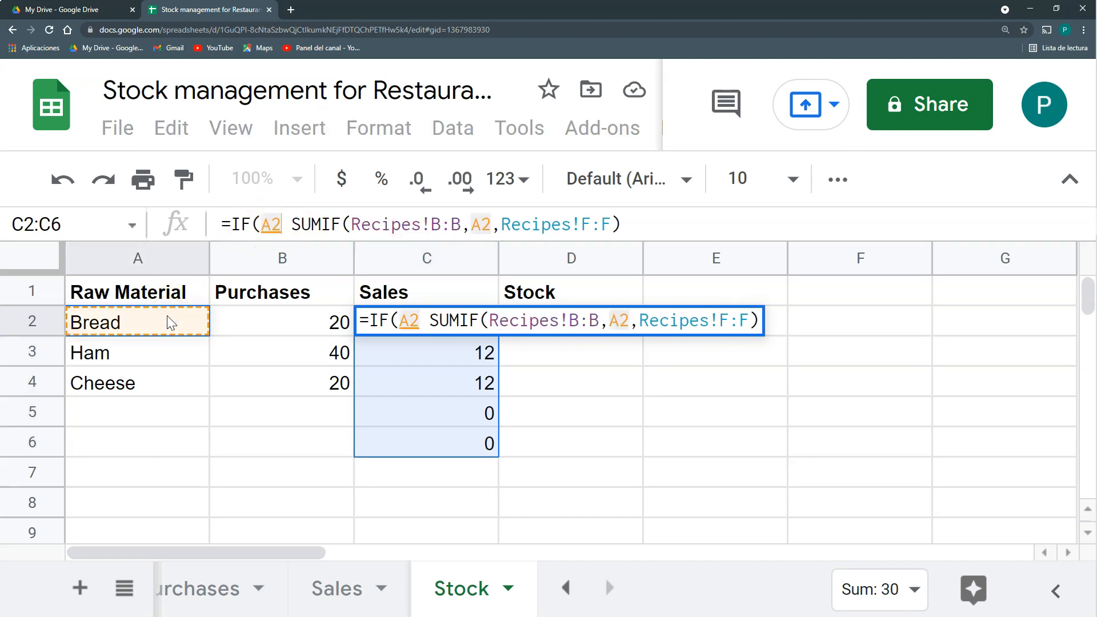
pyautogui.write('=""')
pyautogui.write(';""')
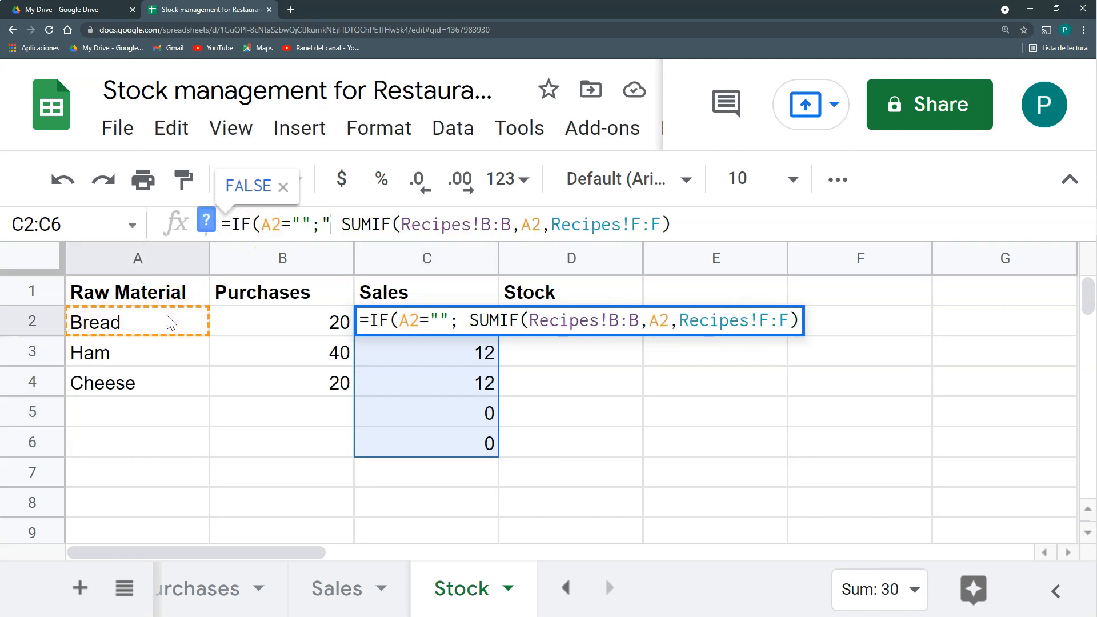
pyautogui.write(';')
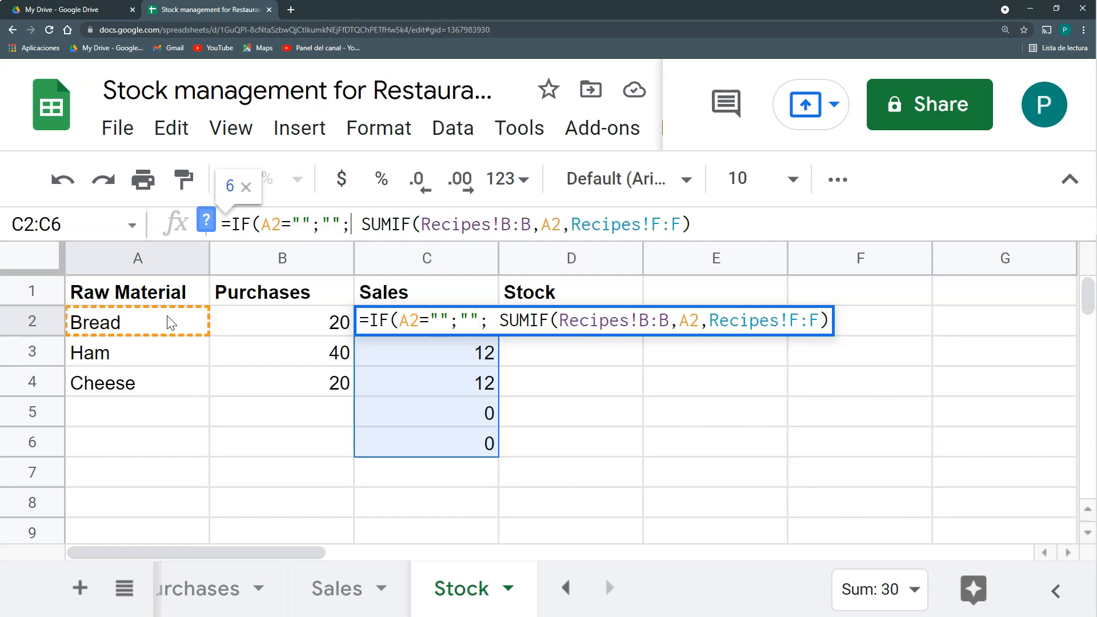
pyautogui.press('Return')
# Step: Extend the updated Sales formula from C2 down to row 1000 of the Stock sheet
pyautogui.click(477, 317)
pyautogui.hotkey('ctrl', 'shift', 'Down')
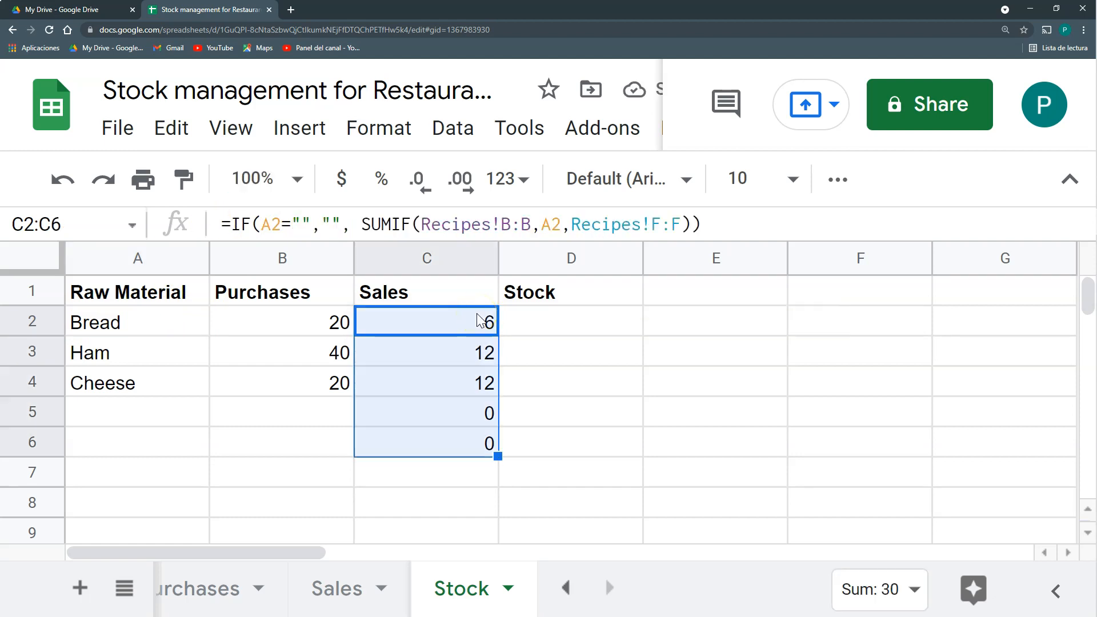
pyautogui.hotkey('ctrl', 'shift', 'Down')
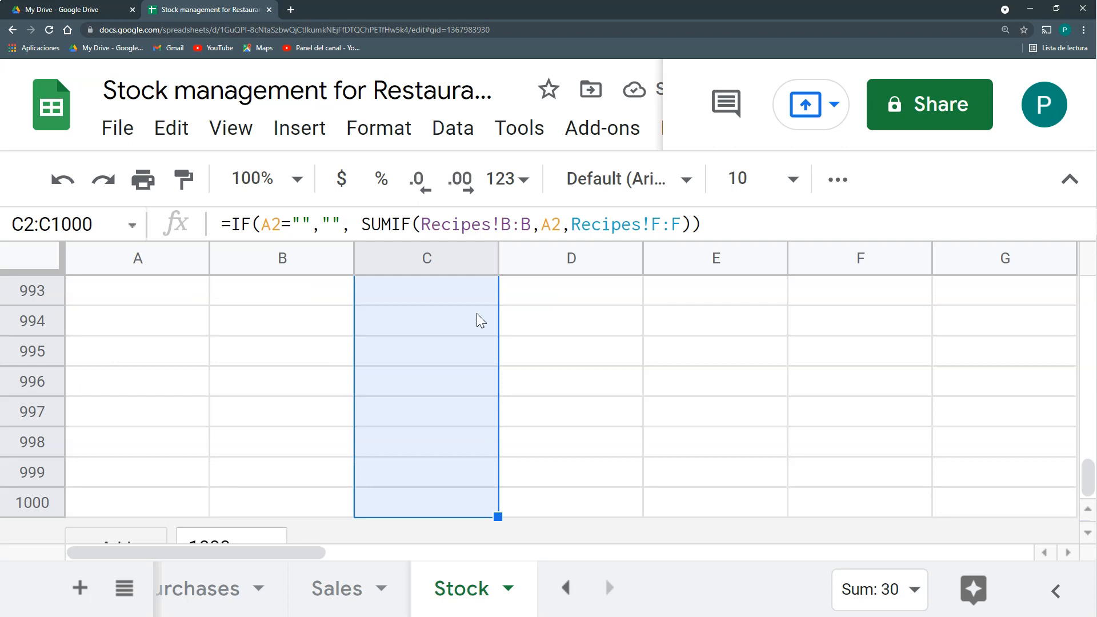
pyautogui.hotkey('ctrl', 'shift', 'Up')
pyautogui.hotkey('ctrl', 'shift', 'Up')
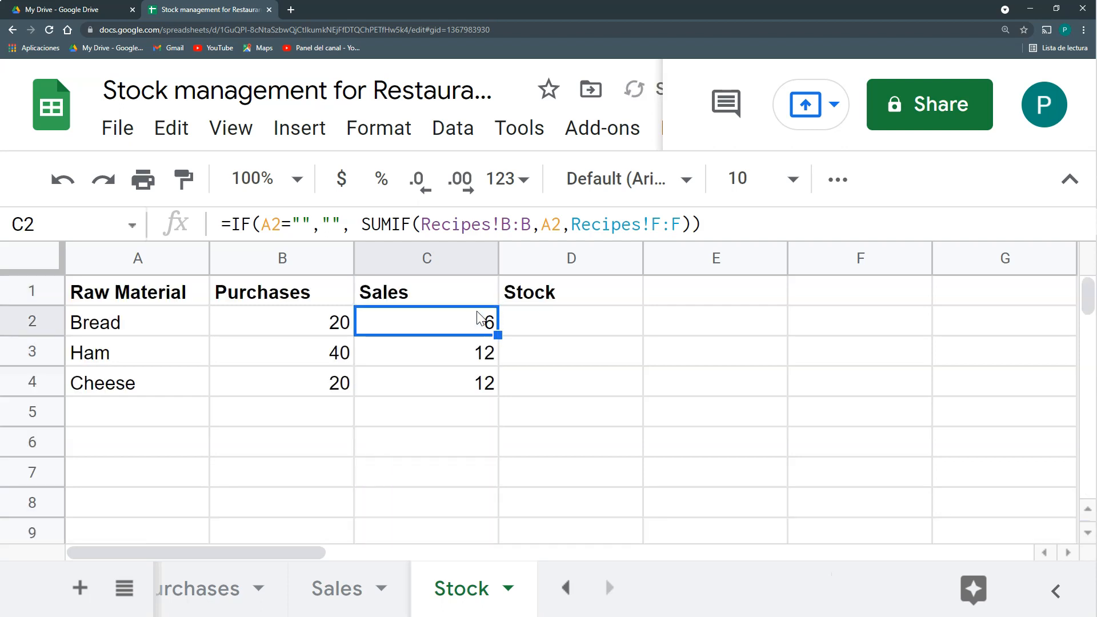
# Step: Enter the formula =B2-C2 in D2 to calculate the Bread stock as purchases minus sales
pyautogui.click(457, 322)
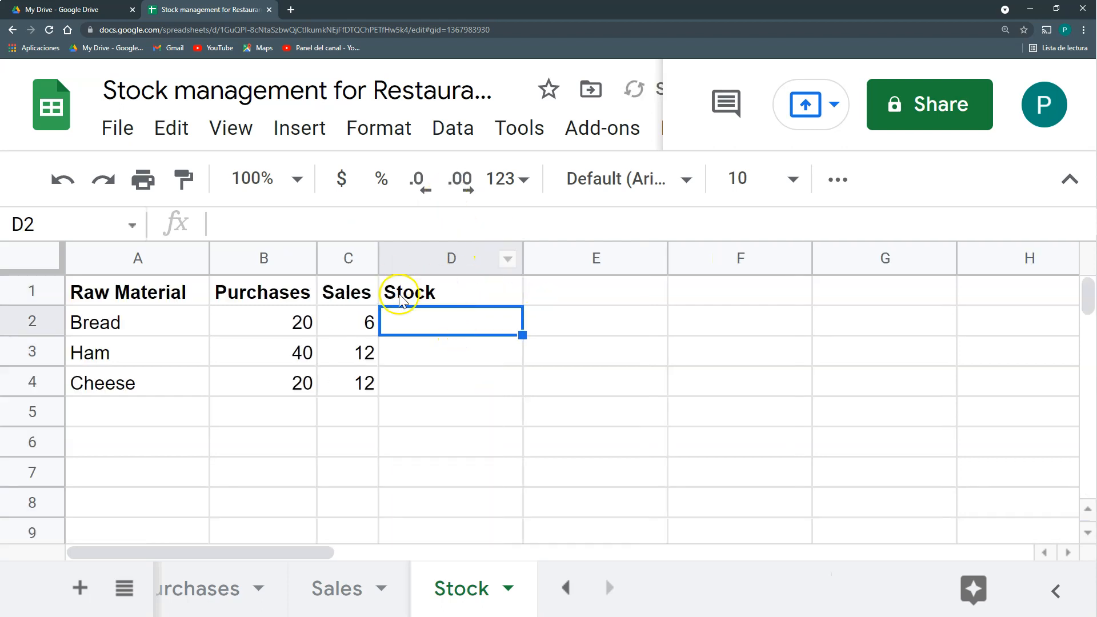
pyautogui.write('=')
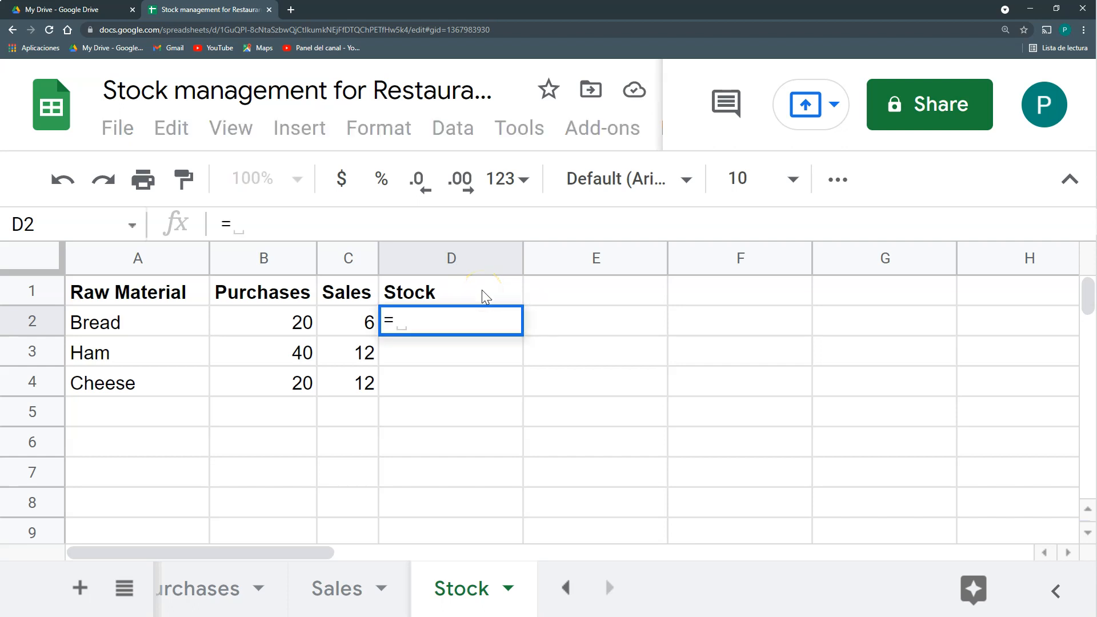
pyautogui.press('Left')
pyautogui.press('Left')
pyautogui.write('-')
pyautogui.press('Left')
pyautogui.press('Return')
pyautogui.press('Escape')
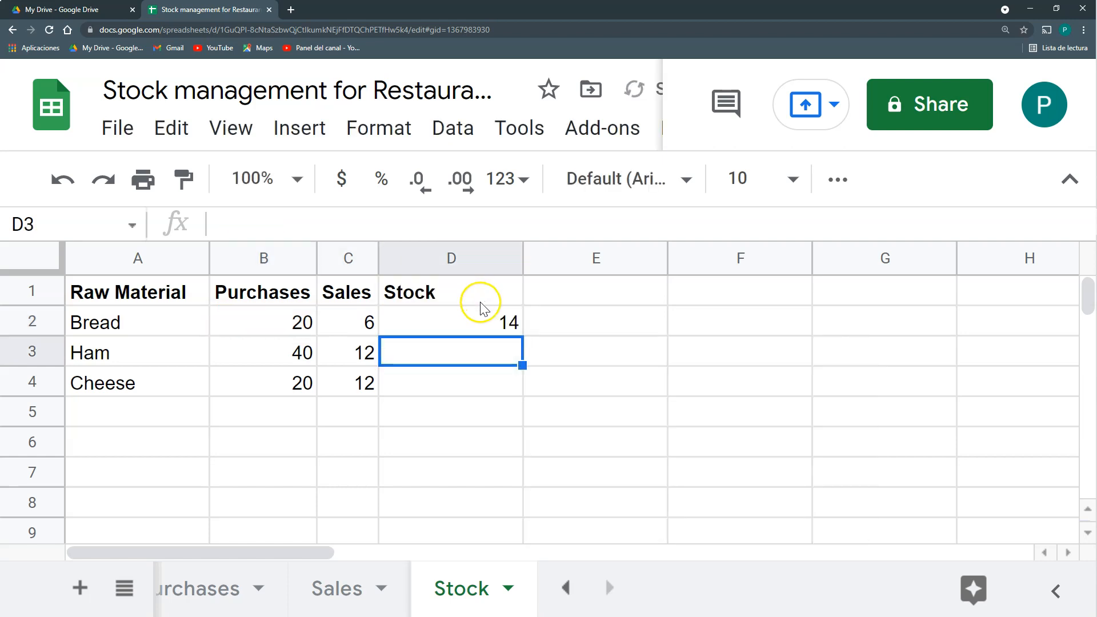
# Step: Extend the Stock formula from D2 down to D7
pyautogui.click(480, 313)
pyautogui.click(525, 340)
pyautogui.click(502, 321)
pyautogui.moveTo(521, 337); pyautogui.dragTo(498, 477)
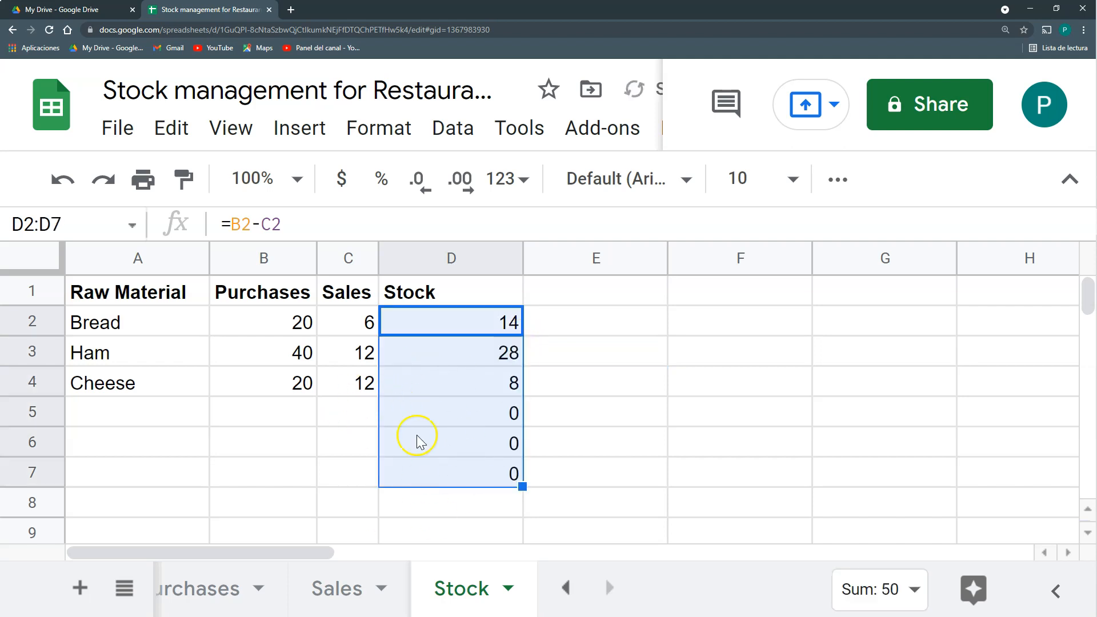
# Step: Wrap the B2-C2 formula in D2 of the Stock sheet in an IF that returns an empty text when A2 is blank
pyautogui.click(434, 321)
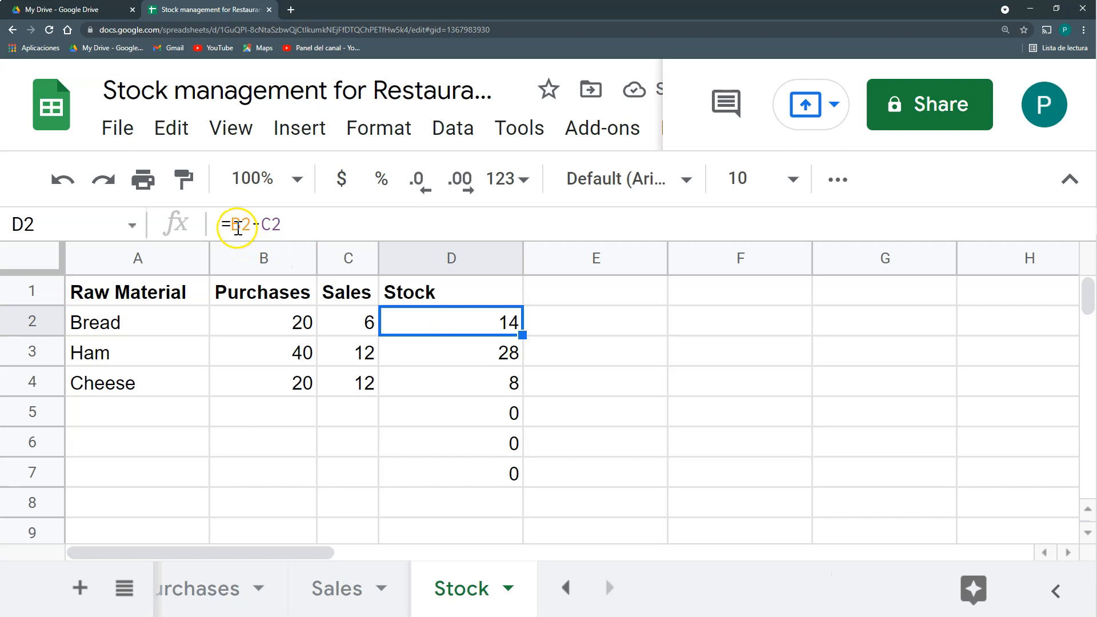
pyautogui.click(238, 228)
pyautogui.write('IF(')
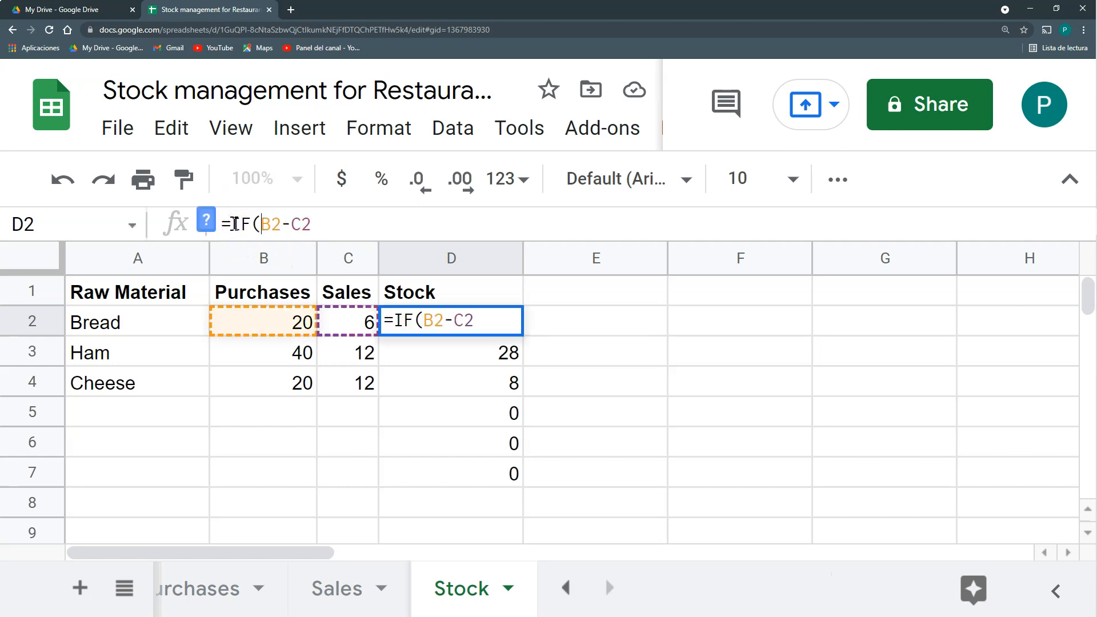
pyautogui.click(260, 224)
pyautogui.write(';')
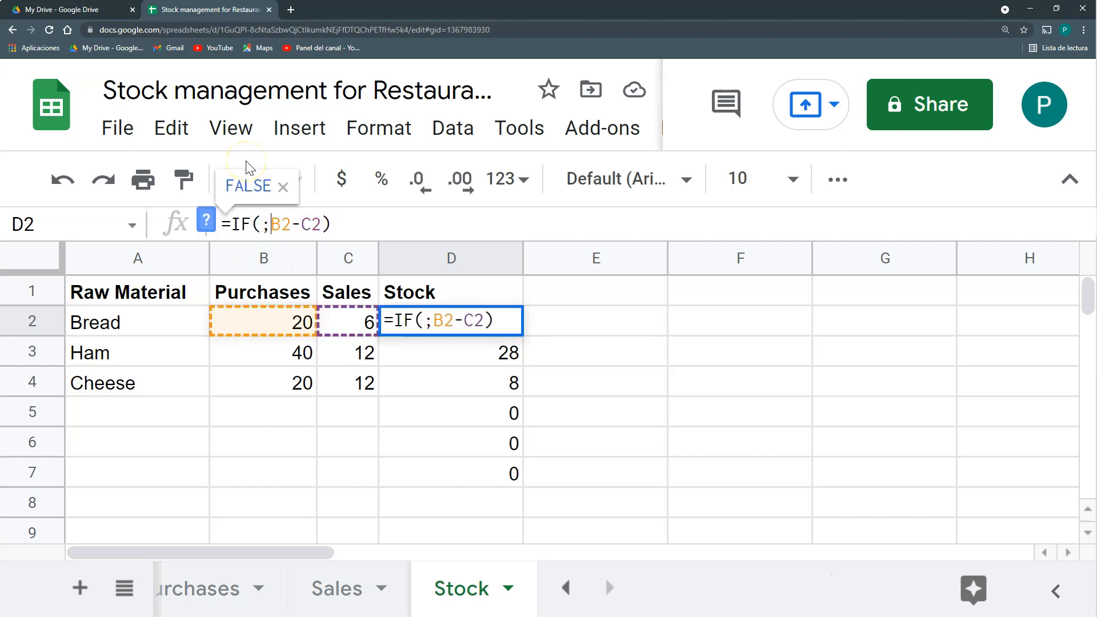
pyautogui.click(148, 324)
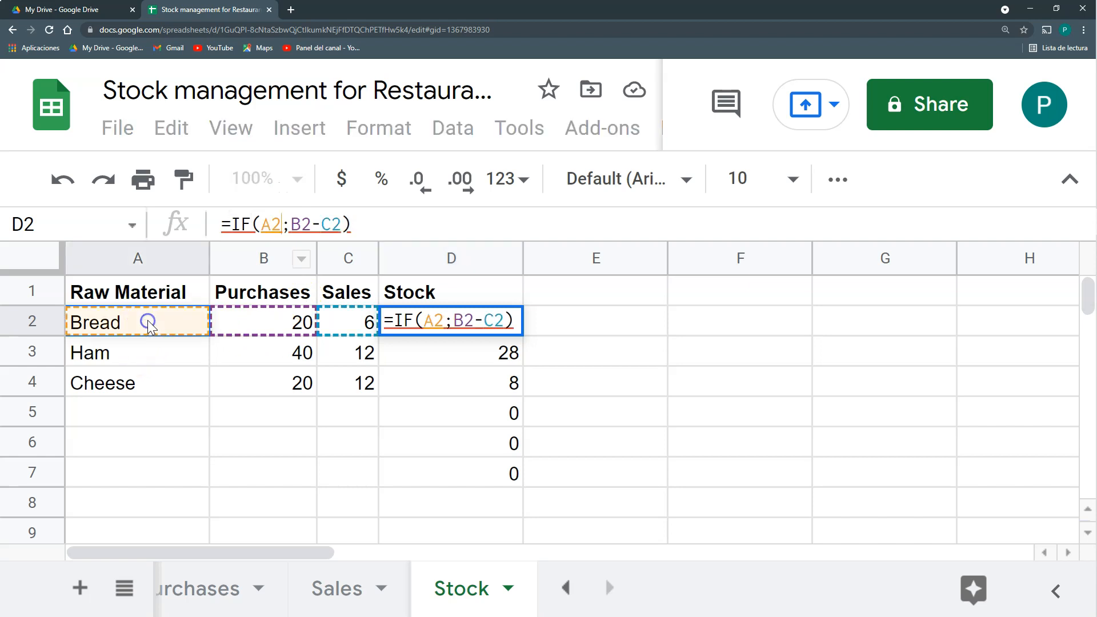
pyautogui.write('=""')
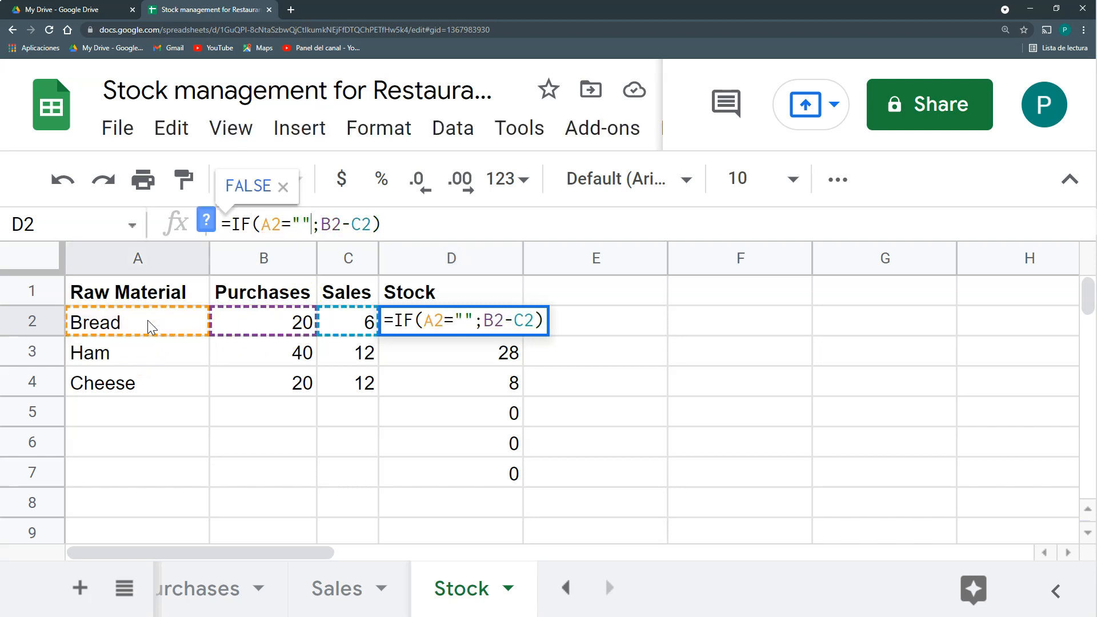
pyautogui.press('Right')
pyautogui.write('""')
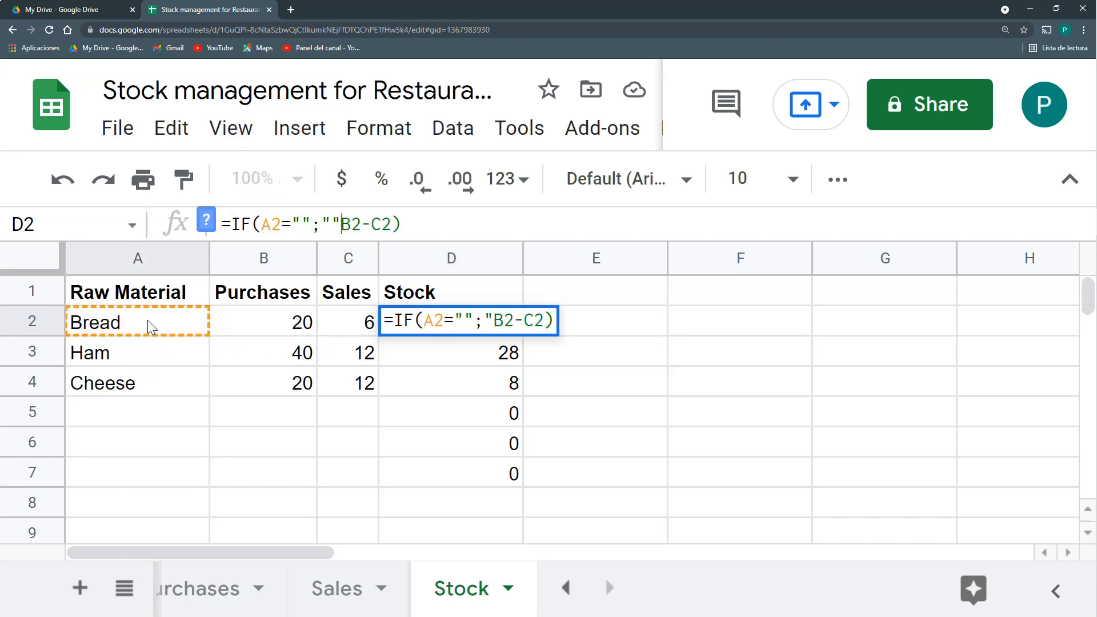
pyautogui.write(';')
pyautogui.press('Return')
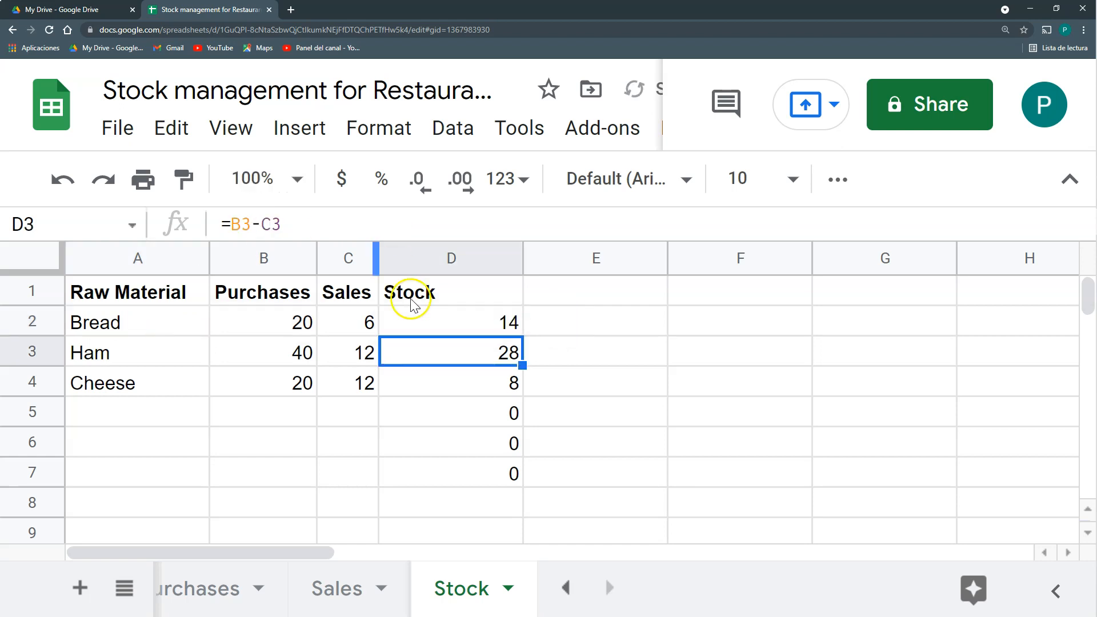
# Step: Extend the updated Stock formula from D2 down to row 1000 of the Stock sheet
pyautogui.click(503, 320)
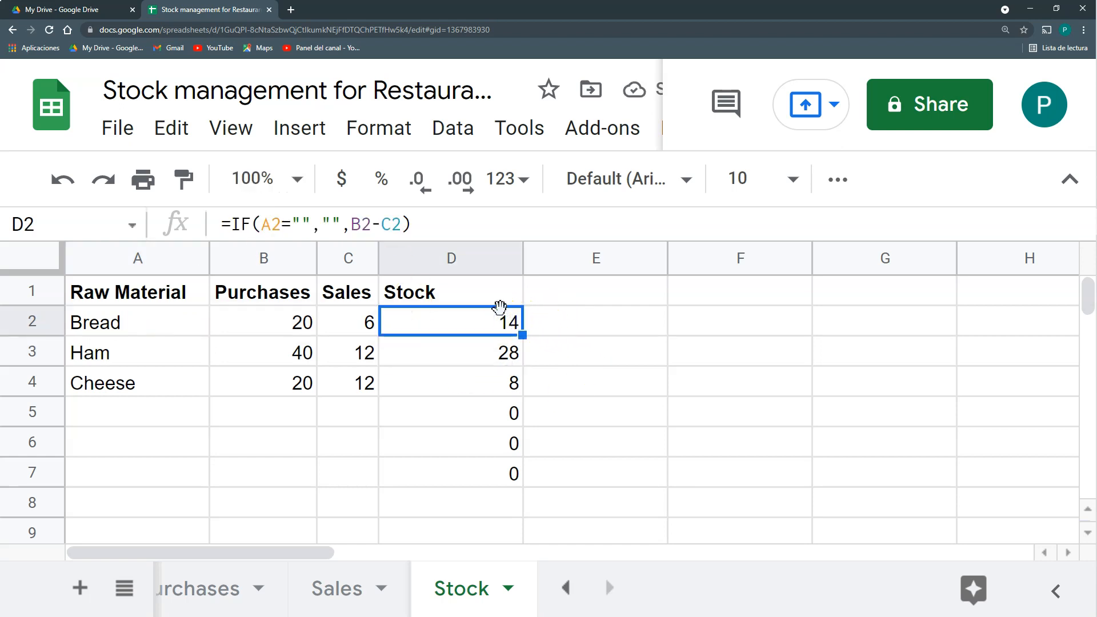
pyautogui.hotkey('ctrl', 'shift', 'Down')
pyautogui.hotkey('ctrl', 'shift', 'Down')
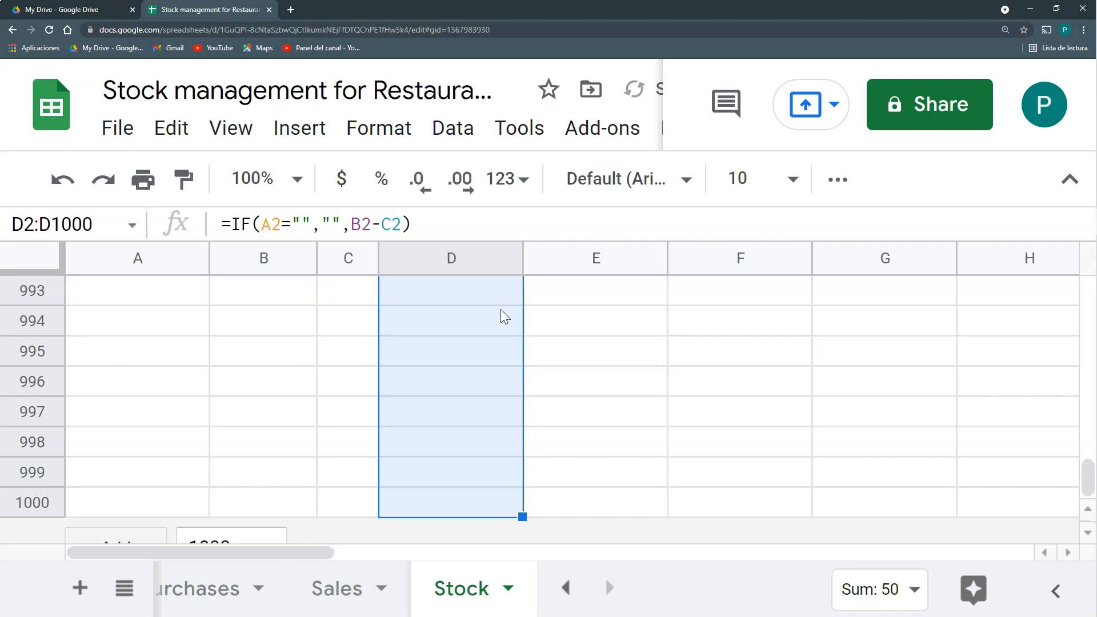
pyautogui.hotkey('ctrl', 'Up')
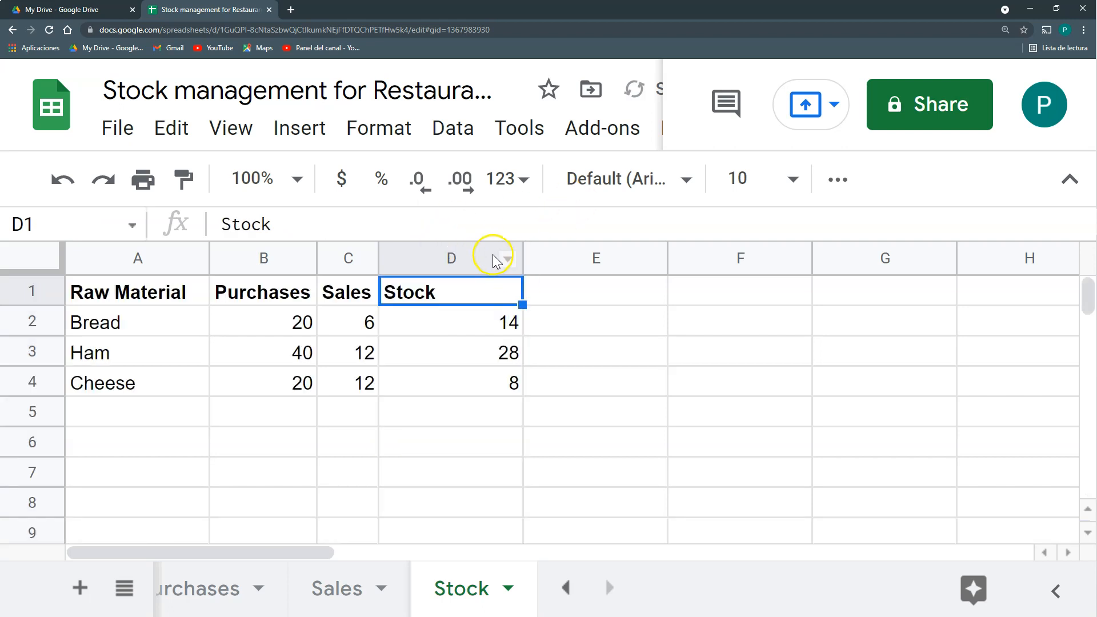
# Step: Fit the width of column D in the Stock sheet to its contents
pyautogui.moveTo(519, 255); pyautogui.dragTo(519, 255)
pyautogui.doubleClick(519, 255)
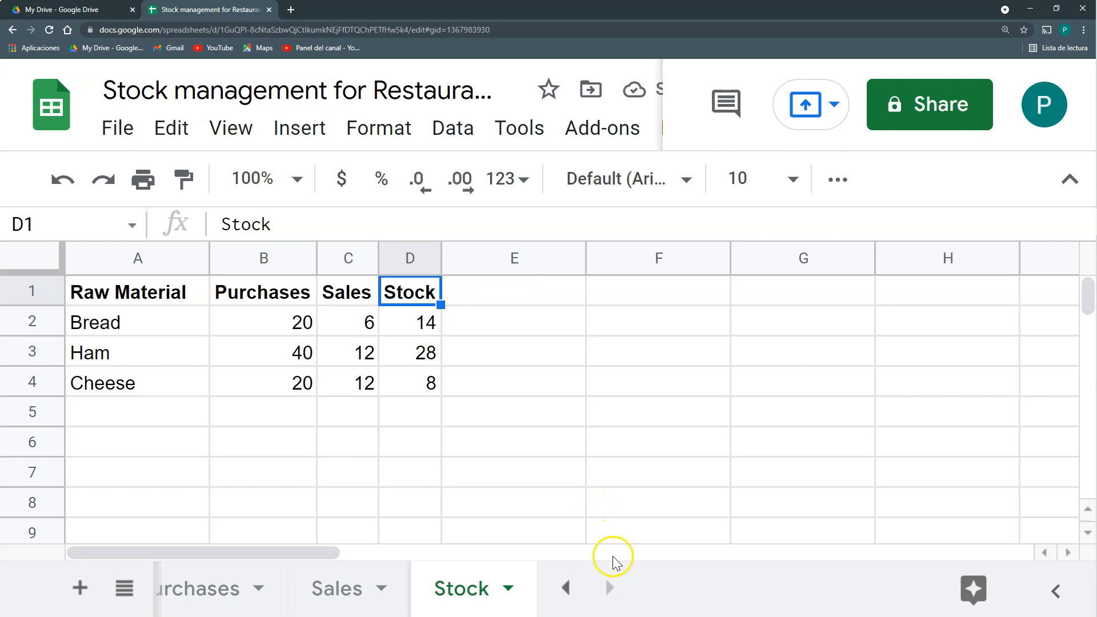
pyautogui.click(454, 439)
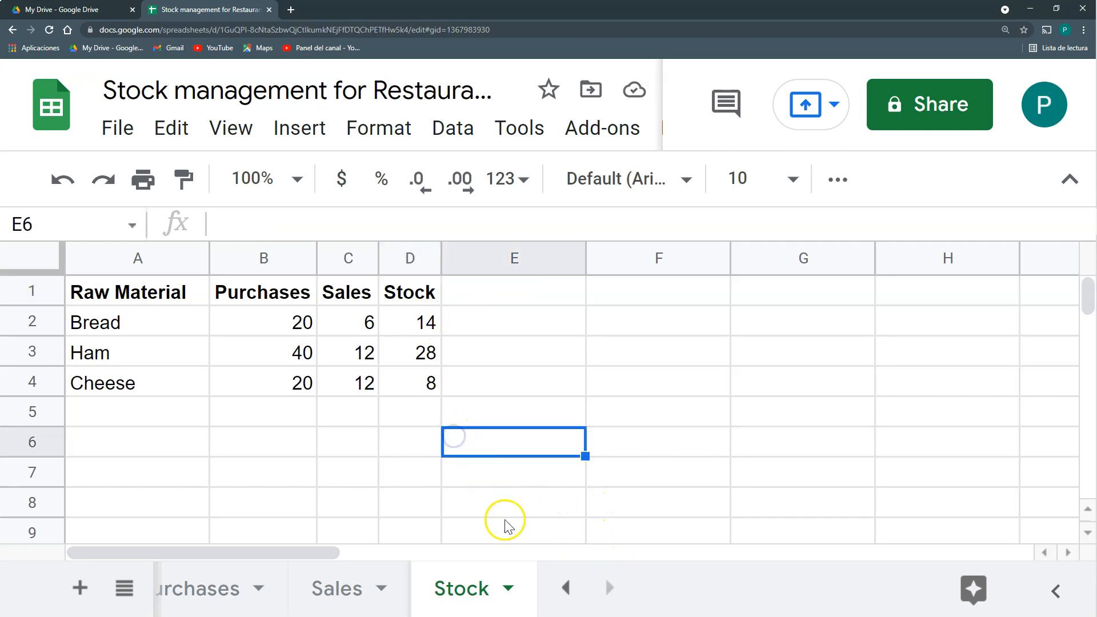
# Step: Rename the Units header in B1 of the Raw Materials sheet as Recipe Units
pyautogui.click(566, 589)
pyautogui.click(572, 590)
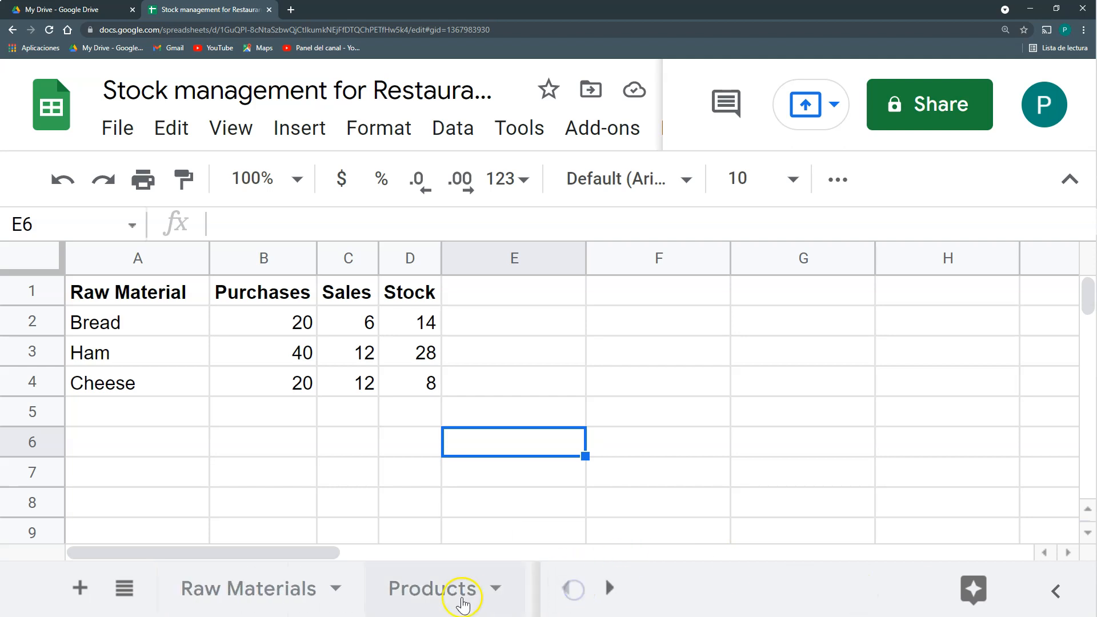
pyautogui.click(291, 588)
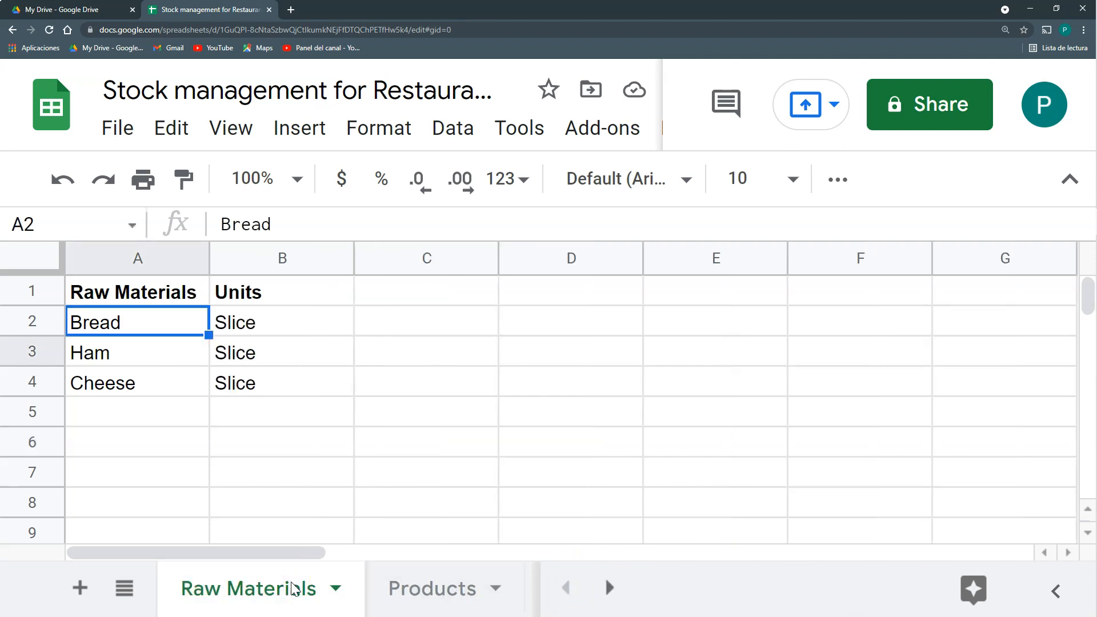
pyautogui.click(249, 290)
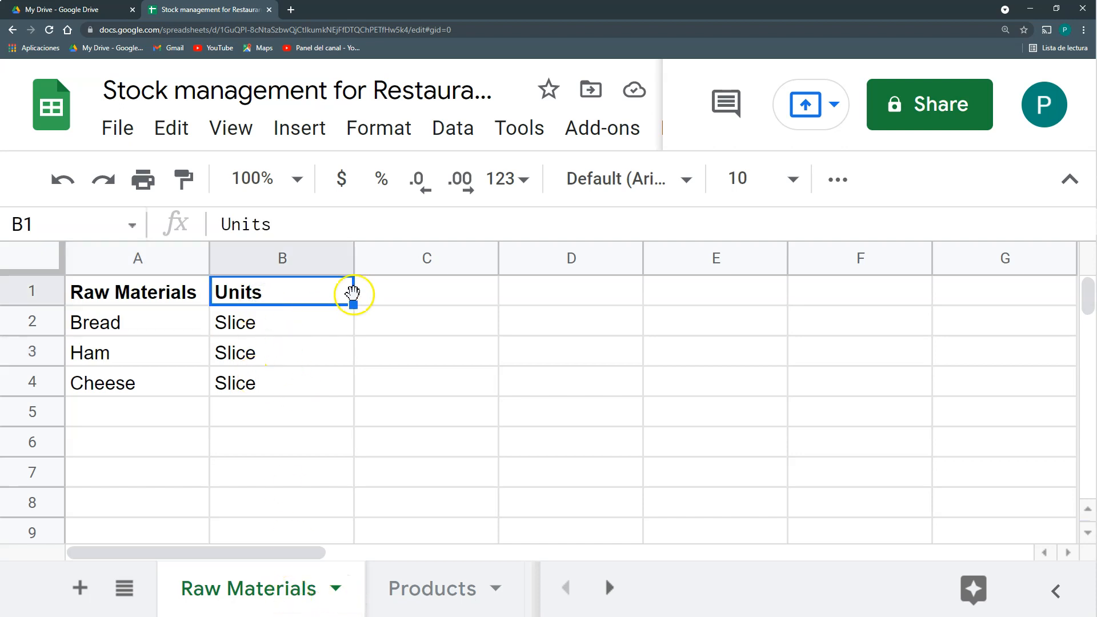
pyautogui.click(384, 286)
pyautogui.click(326, 284)
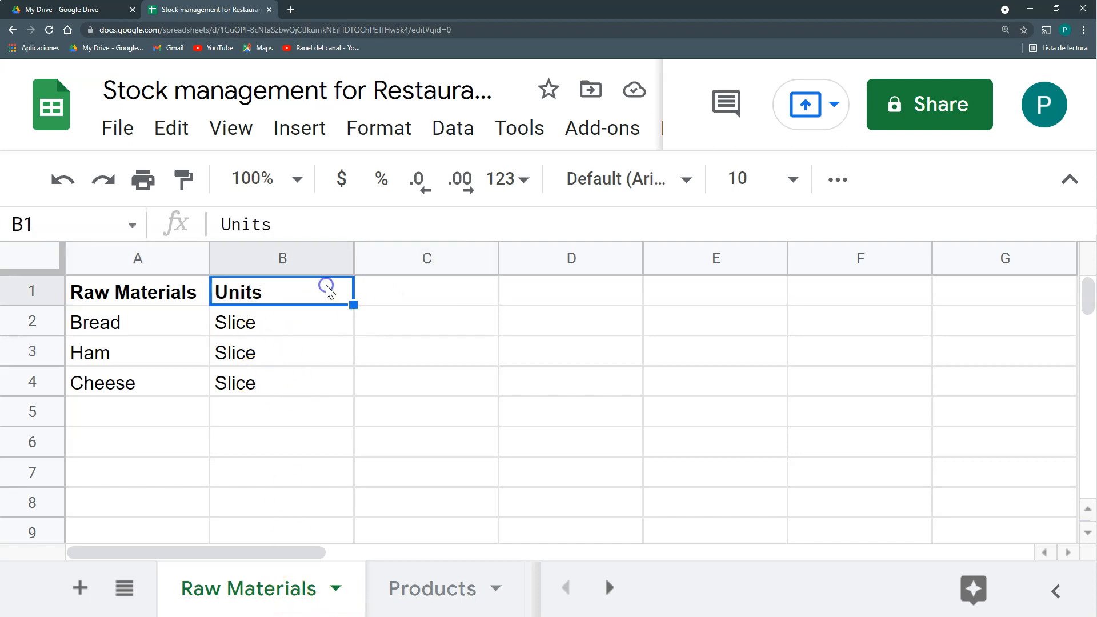
pyautogui.click(222, 229)
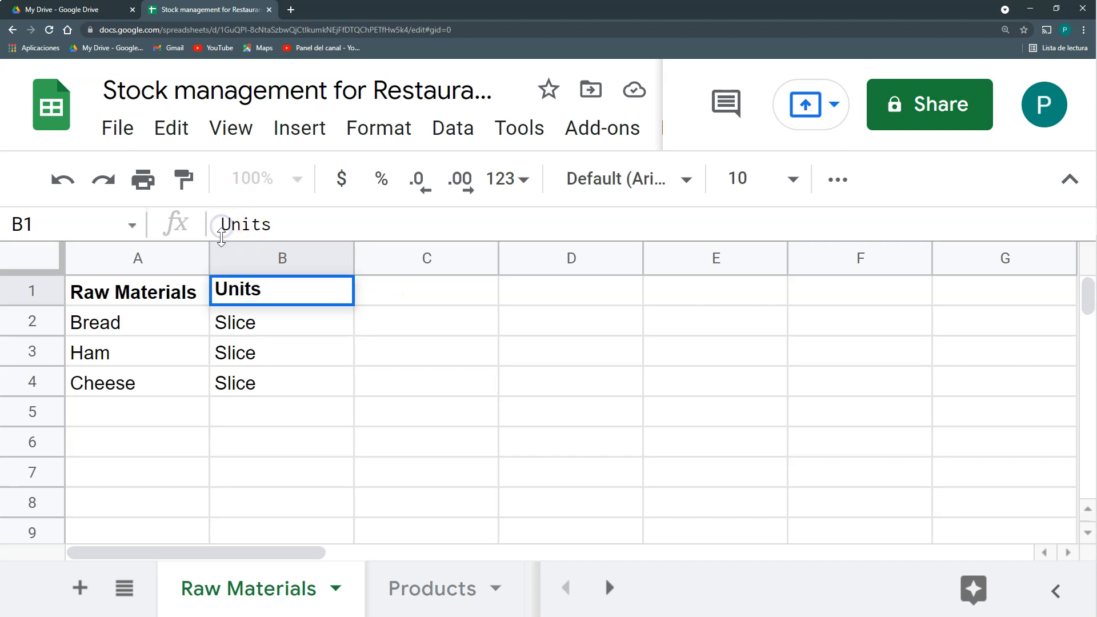
pyautogui.write('Rex')
pyautogui.press('BackSpace')
pyautogui.write('cipe')
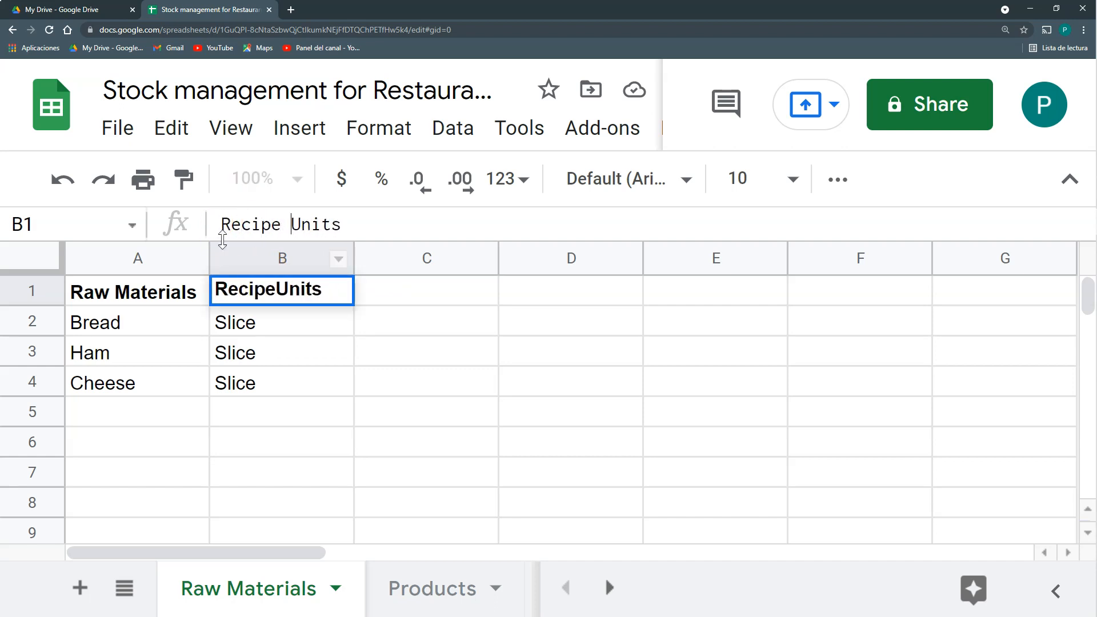
# Step: Add the headers Buying Unit in C1 and Conversion in D1 of the Raw Materials sheet
pyautogui.press('Tab')
pyautogui.write('Buying Unit')
pyautogui.press('Tab')
pyautogui.write('Conversion')
pyautogui.press('Return')
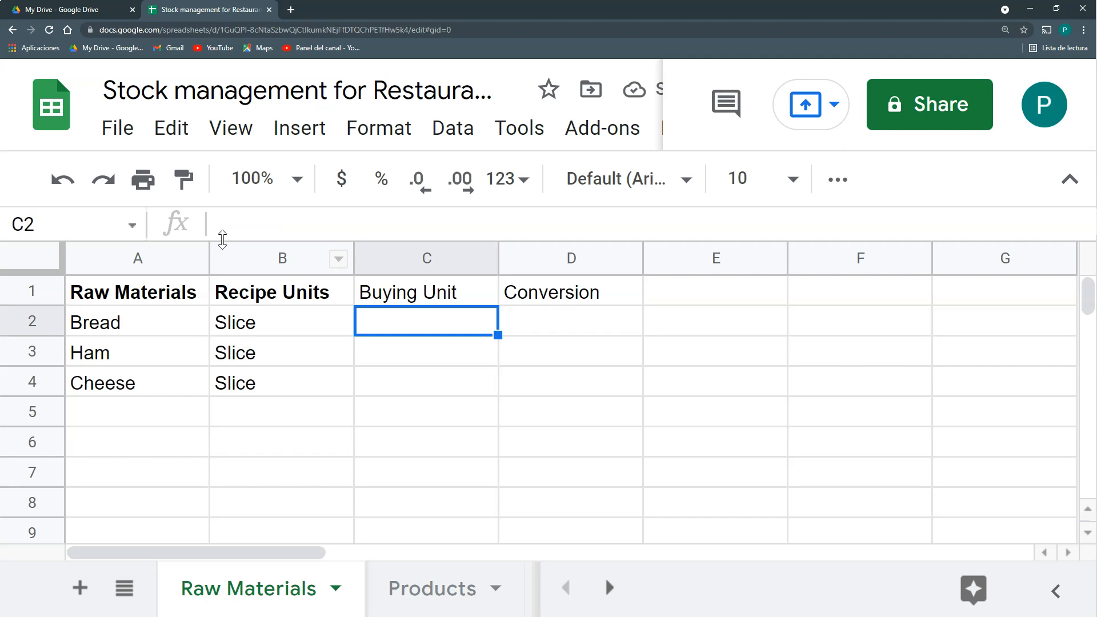
# Step: Enter Pack as the buying unit for Bread, Ham and Cheese in C2:C4
pyautogui.write('Pack')
pyautogui.press('Return')
pyautogui.write('Pac')
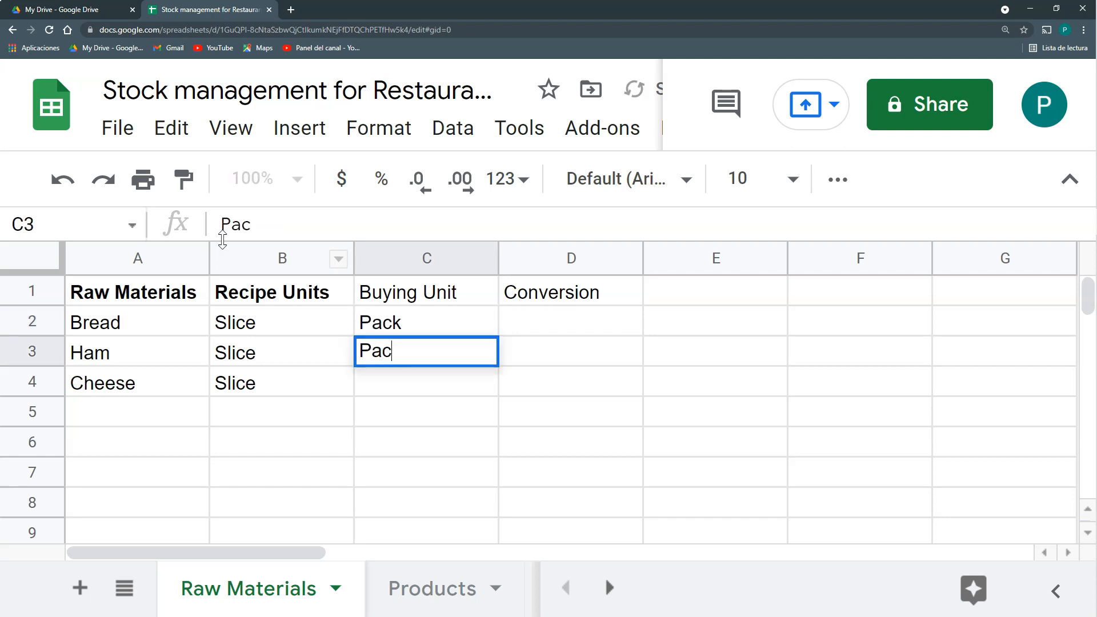
pyautogui.write('k')
pyautogui.press('Return')
pyautogui.write('Pack')
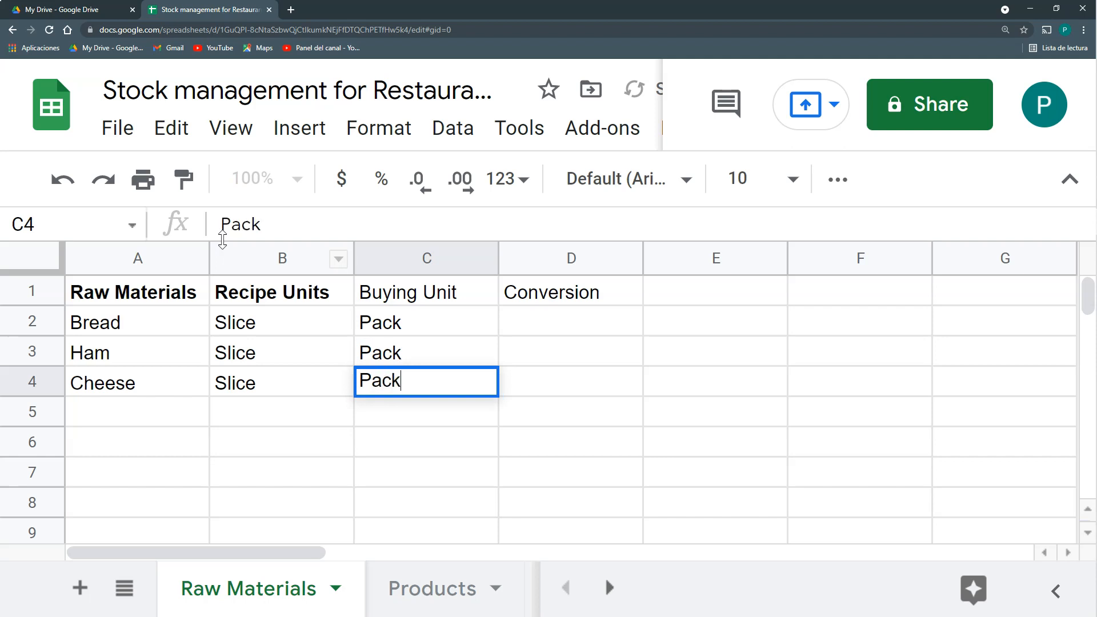
# Step: Enter the conversion values 12 for Bread, 24 for Ham and 20 for Cheese in D2:D4
pyautogui.press('Tab')
pyautogui.press('Up')
pyautogui.press('Up')
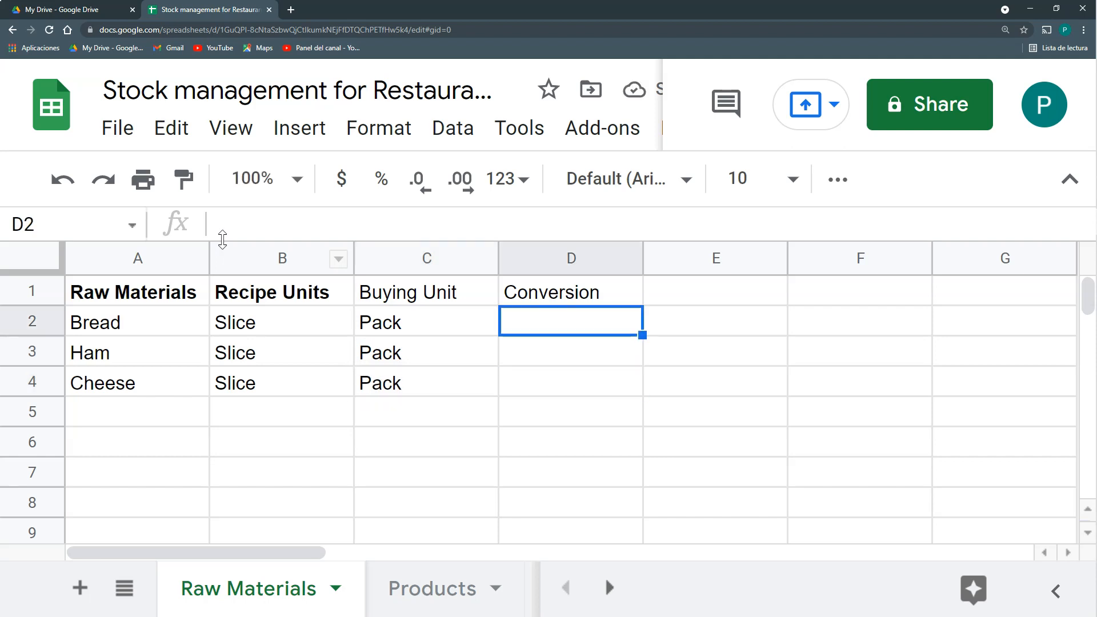
pyautogui.write('12')
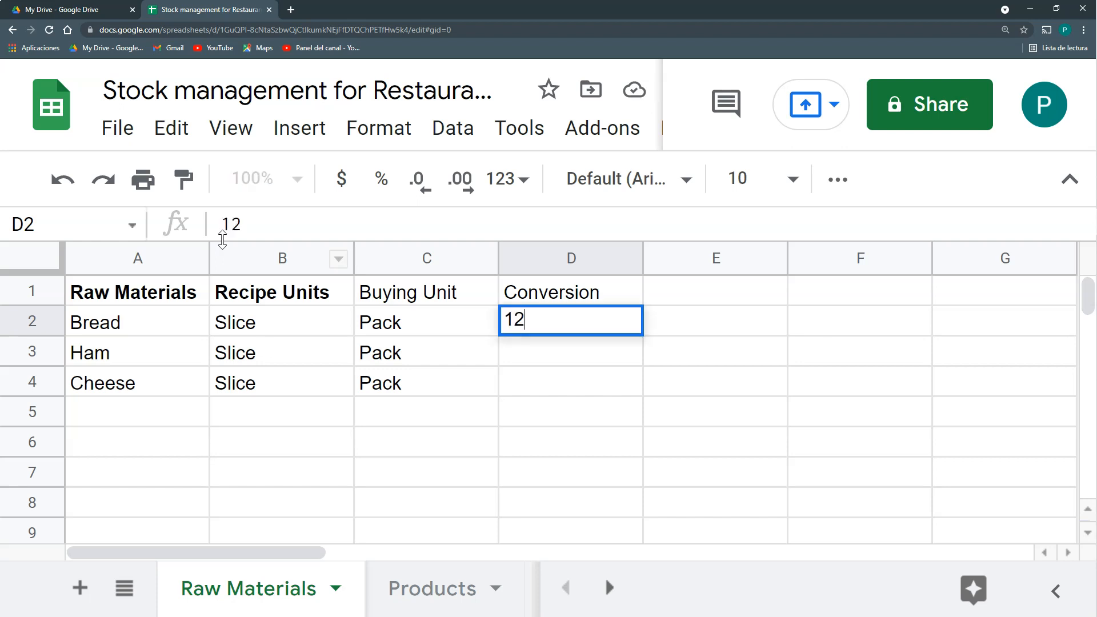
pyautogui.press('Return')
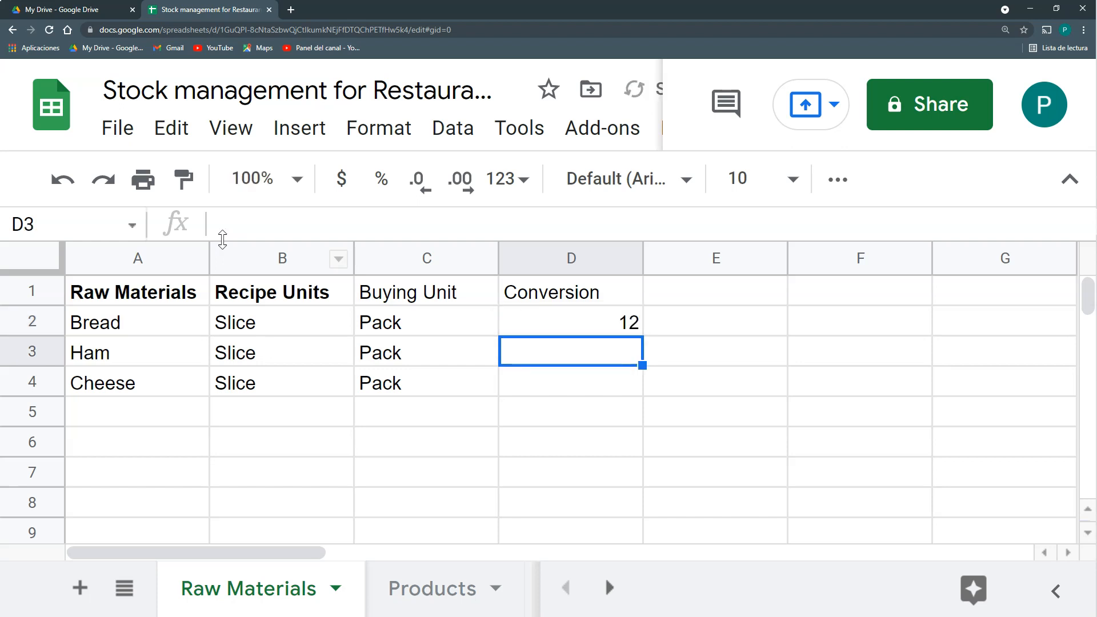
pyautogui.write('24')
pyautogui.press('Return')
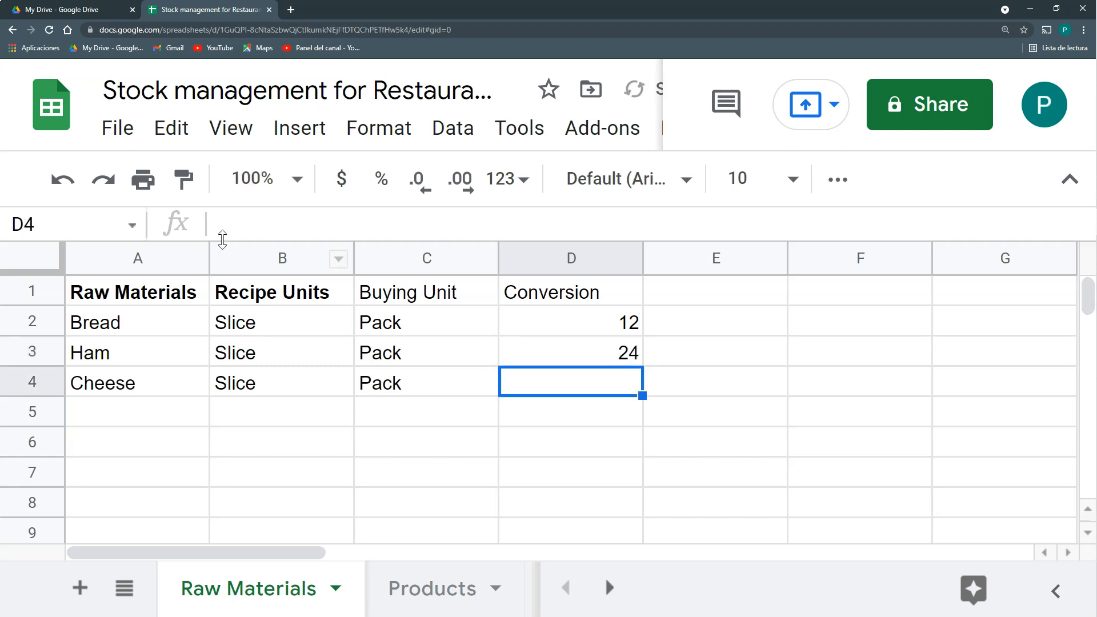
pyautogui.write('20')
pyautogui.press('Return')
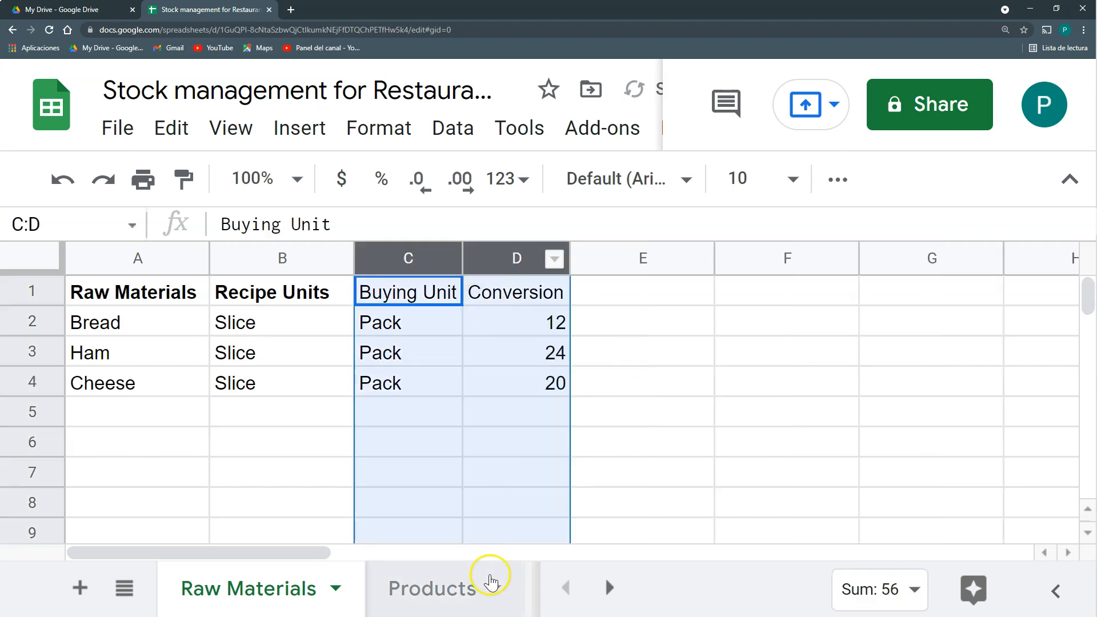
# Step: Set the quantities in B2:B5 of the Purchases sheet to 2, 3, 3 and 1
pyautogui.click(609, 588)
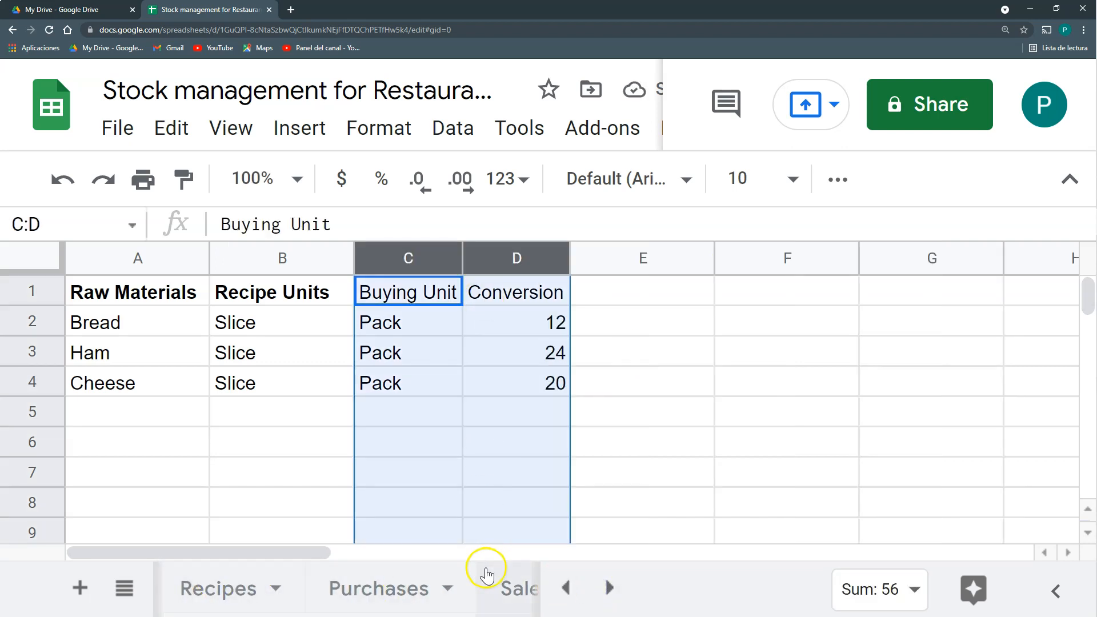
pyautogui.click(422, 588)
pyautogui.moveTo(339, 320); pyautogui.dragTo(326, 414)
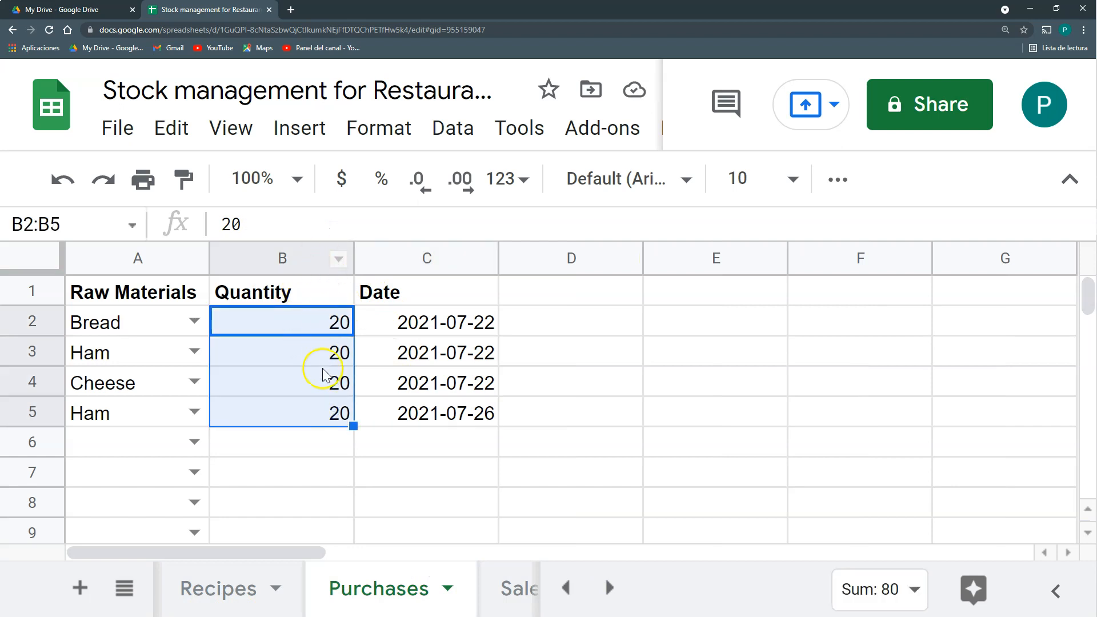
pyautogui.click(300, 294)
pyautogui.click(313, 320)
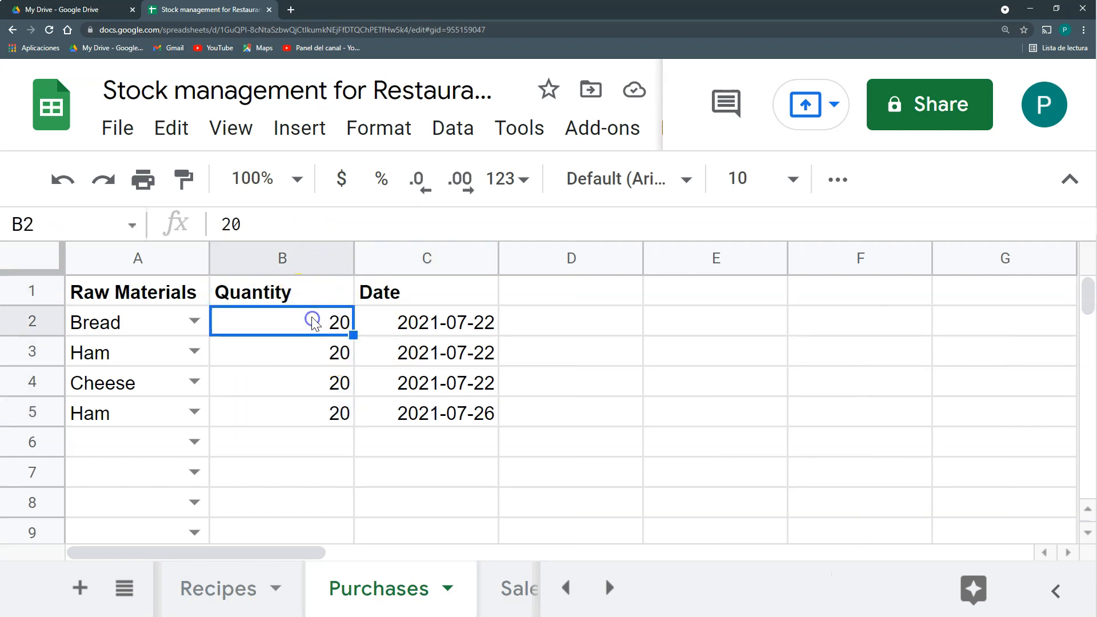
pyautogui.write('2')
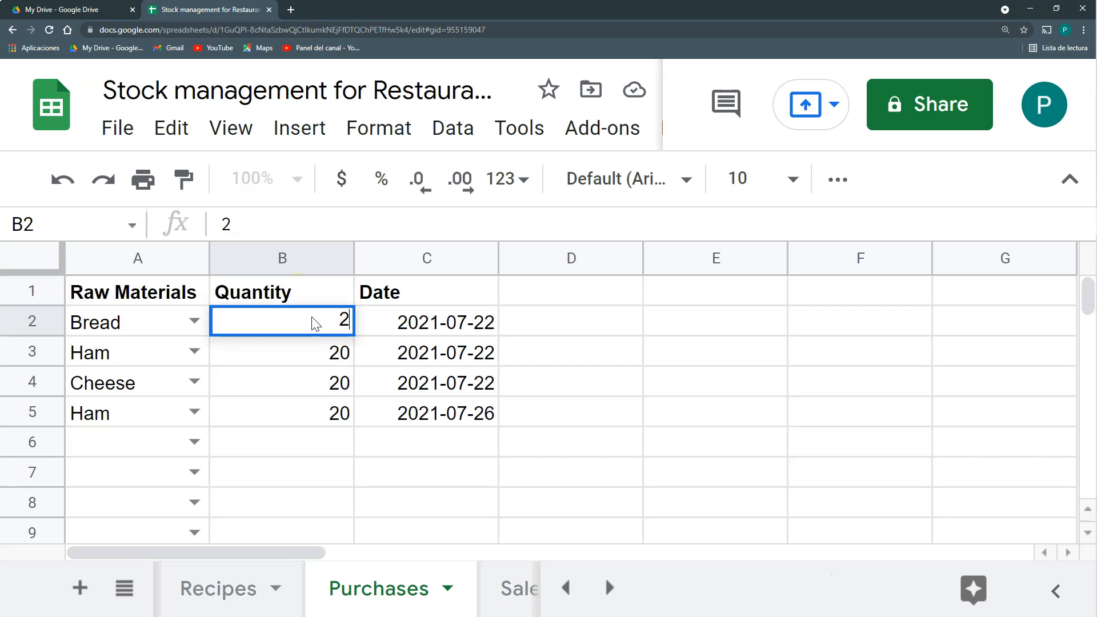
pyautogui.press('Return')
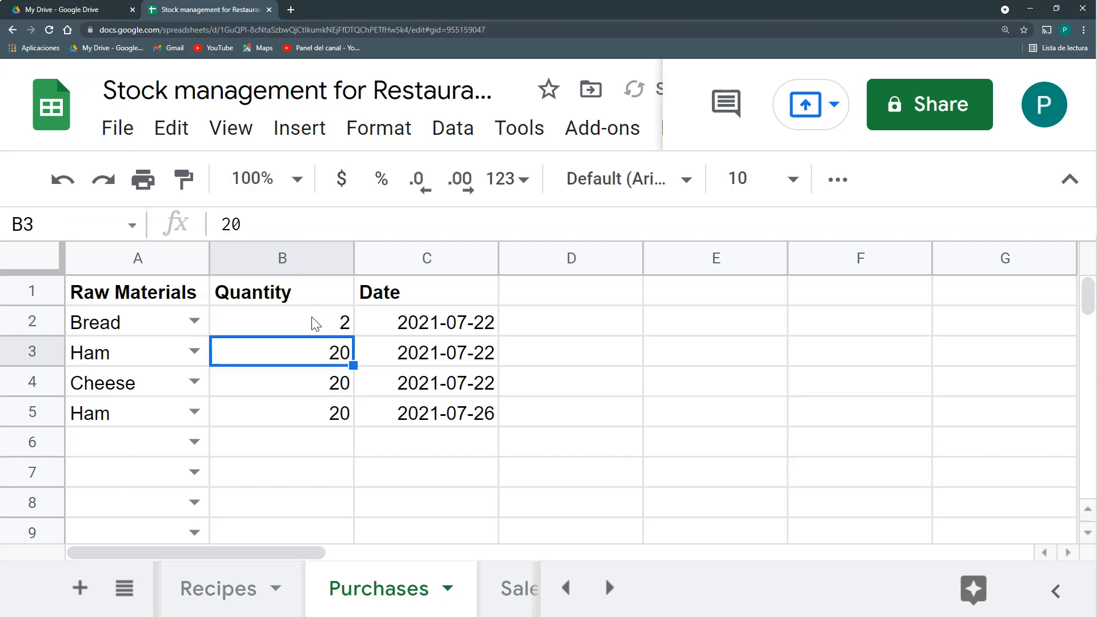
pyautogui.write('3')
pyautogui.press('Return')
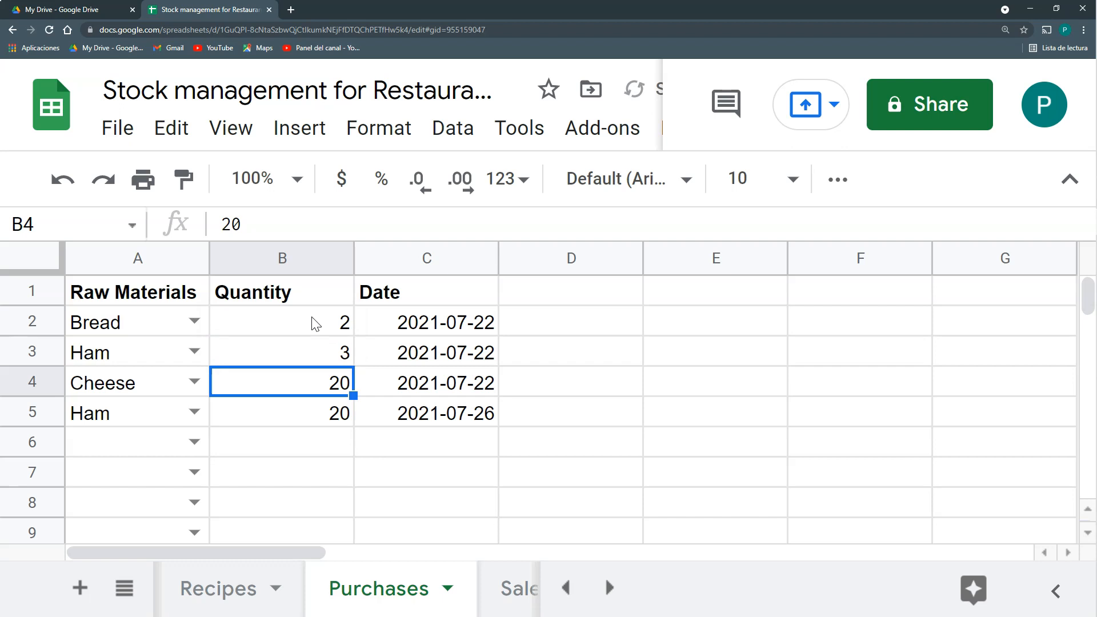
pyautogui.write('3')
pyautogui.press('Return')
pyautogui.write('1')
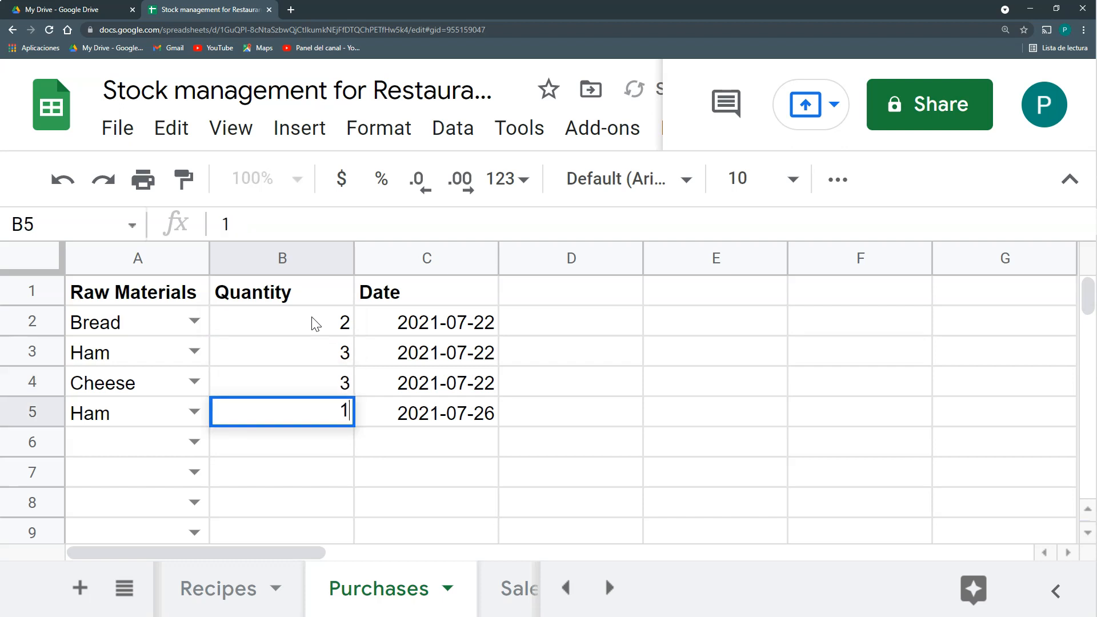
pyautogui.press('Tab')
# Step: Review the units and quantities of the sandwich ingredients in the Recipes sheet
pyautogui.hotkey('ctrl', 'shift', 'pageup')
pyautogui.moveTo(539, 321); pyautogui.dragTo(539, 398)
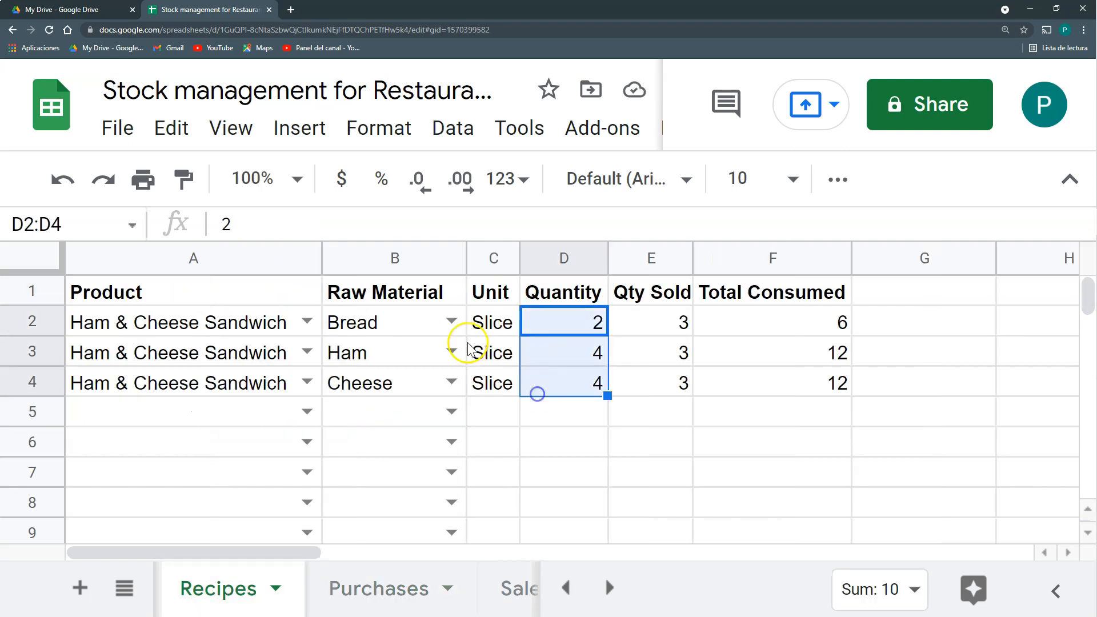
pyautogui.click(498, 320)
pyautogui.click(575, 323)
pyautogui.moveTo(575, 323); pyautogui.dragTo(570, 372)
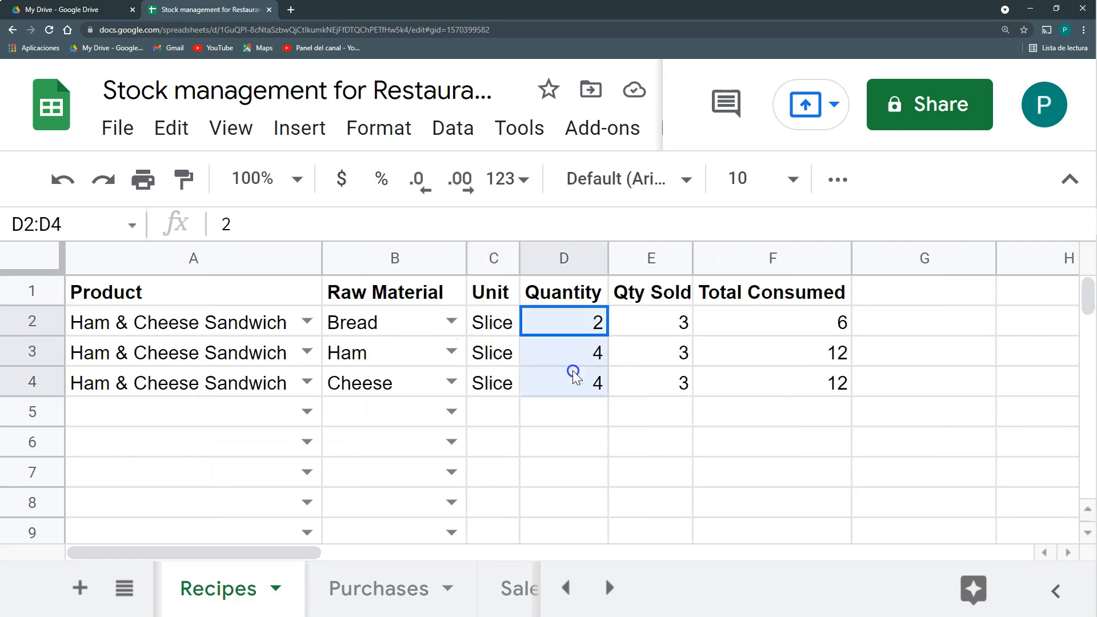
# Step: Rename the header in C1 of the Recipes sheet to Recipe Unit and fit the column's width to it
pyautogui.click(494, 302)
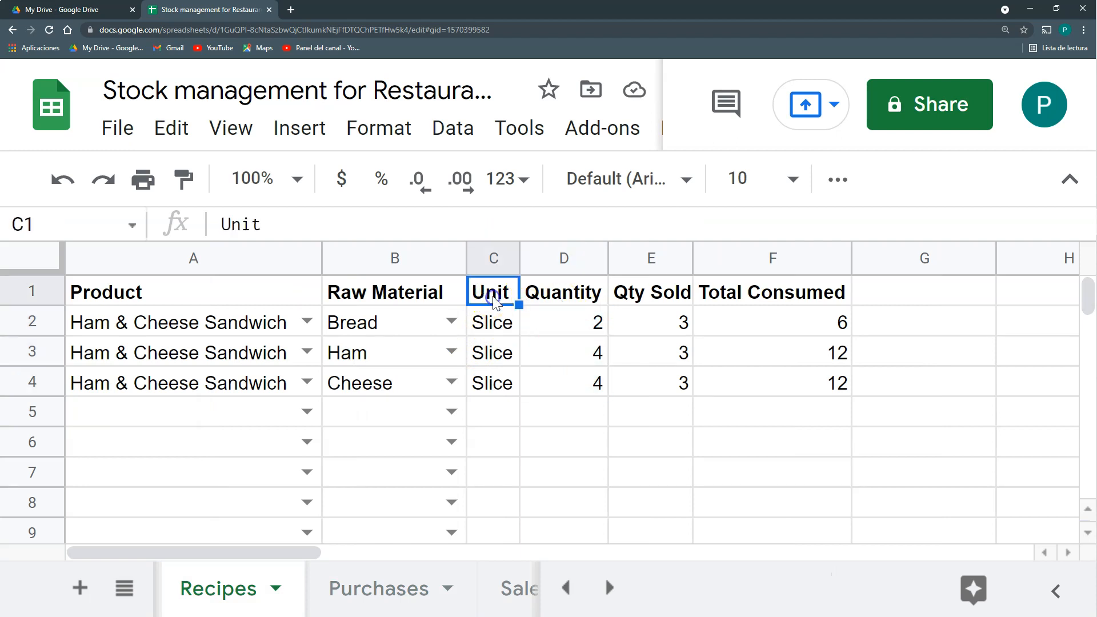
pyautogui.click(225, 221)
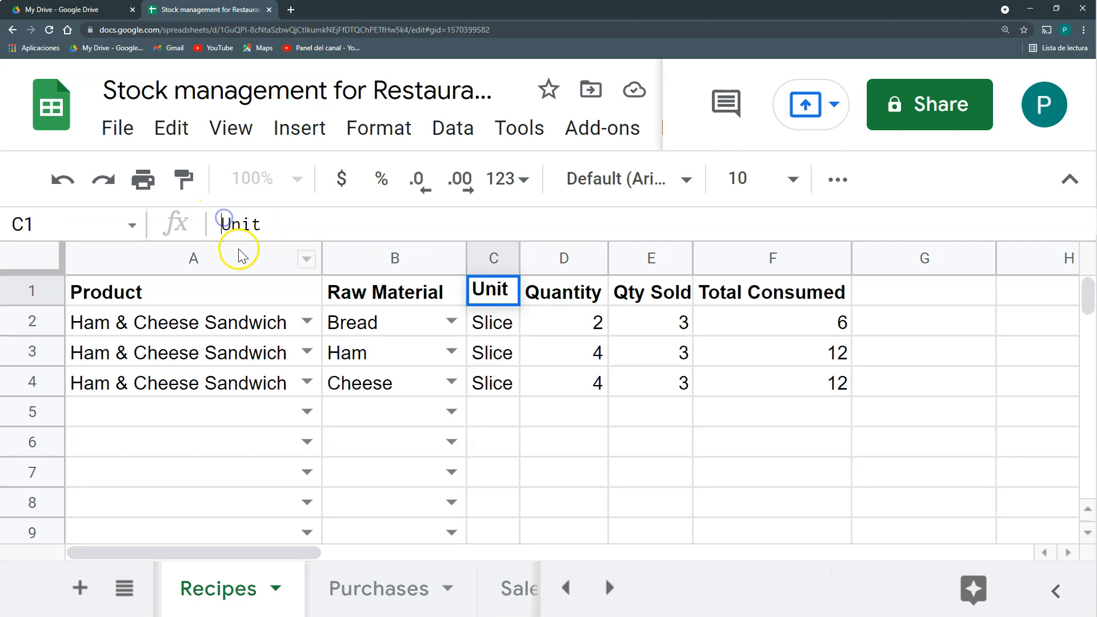
pyautogui.write('Recipe')
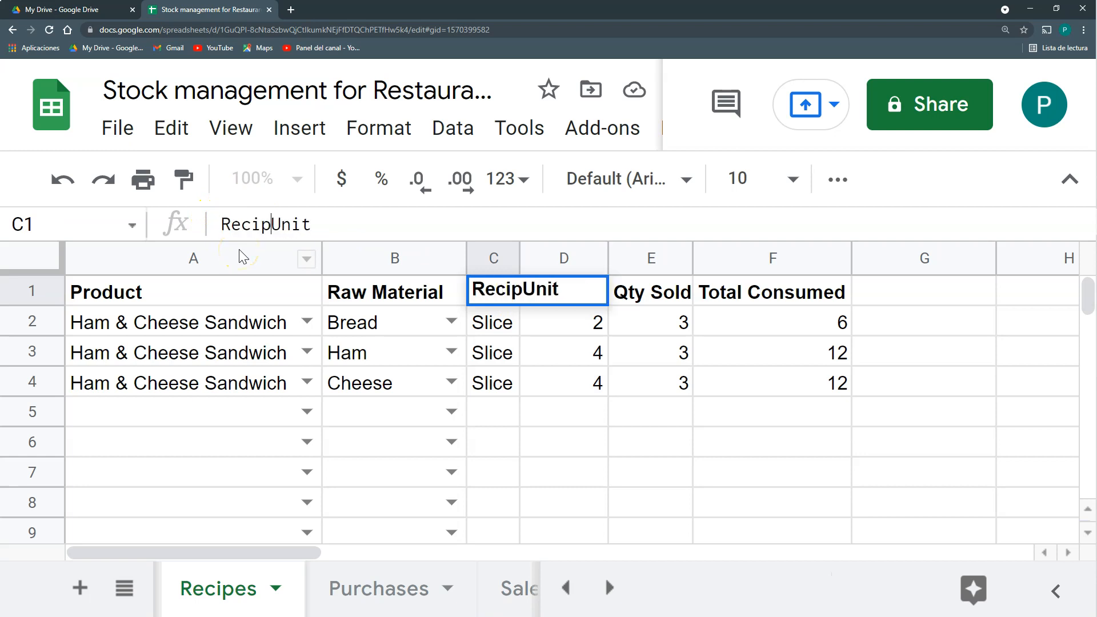
pyautogui.press('Return')
pyautogui.doubleClick(517, 258)
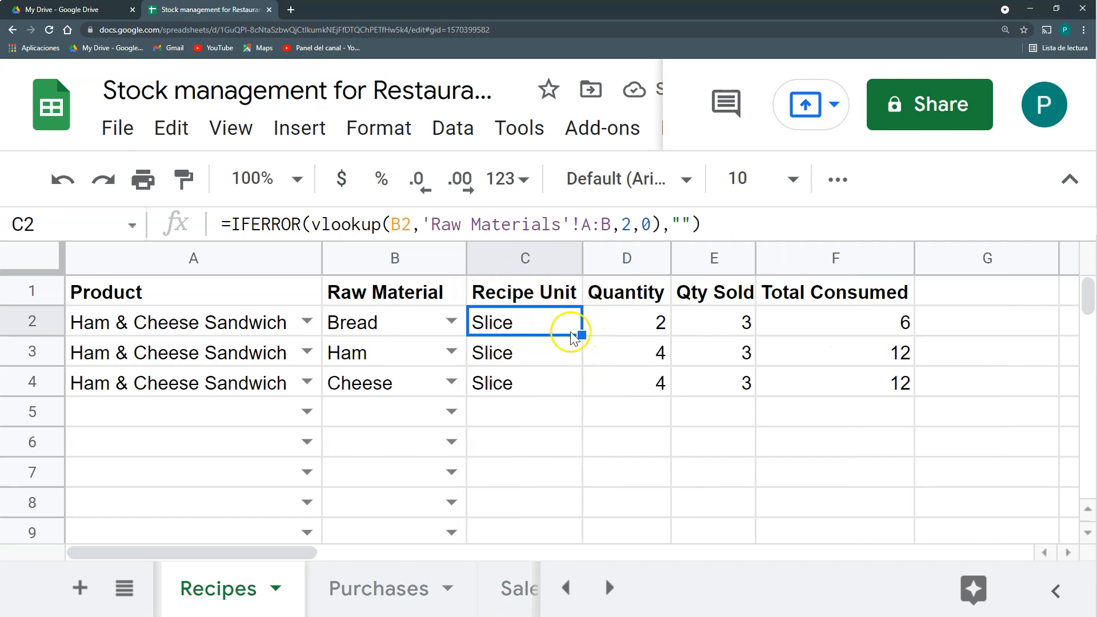
# Step: Examine the Purchases and Sales columns of the Stock sheet and the formulas behind them
pyautogui.click(598, 593)
pyautogui.click(597, 592)
pyautogui.click(440, 591)
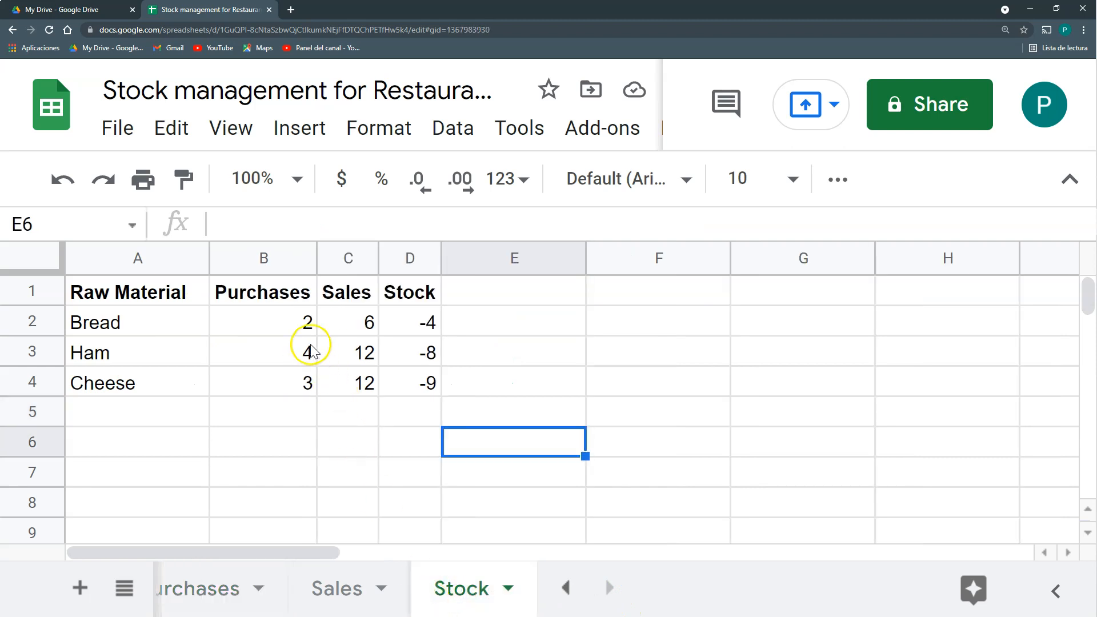
pyautogui.moveTo(286, 318); pyautogui.dragTo(287, 391)
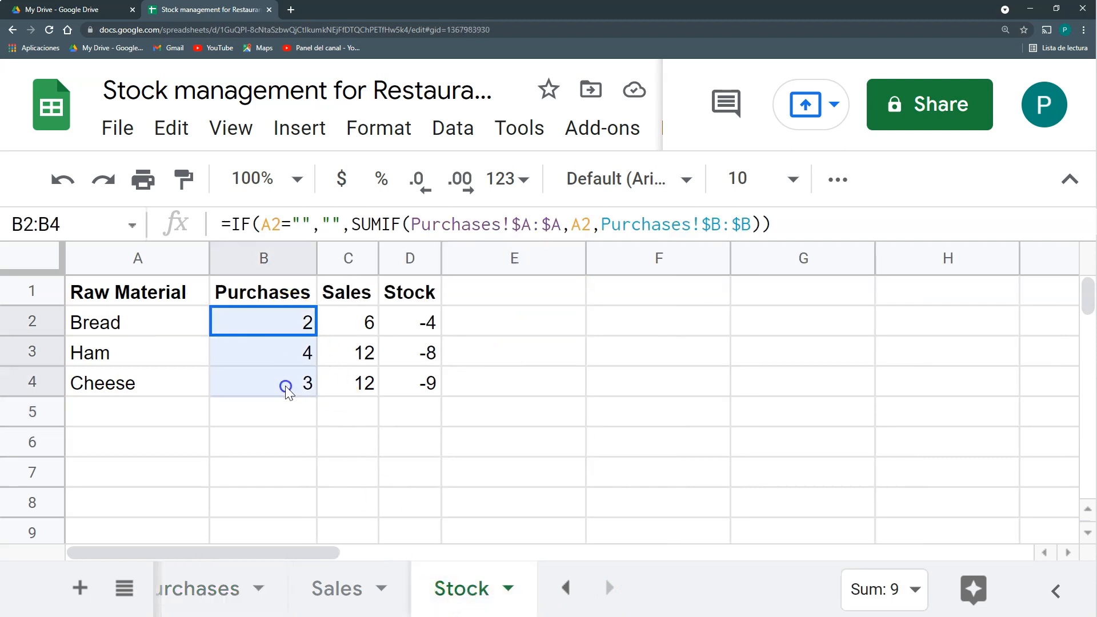
pyautogui.click(351, 328)
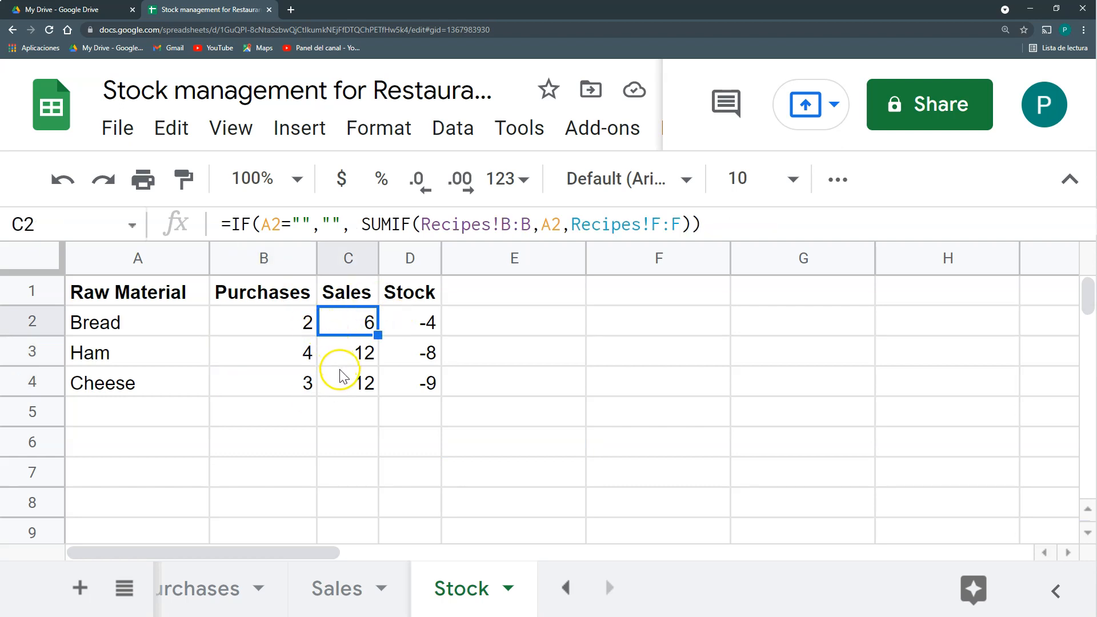
pyautogui.click(301, 301)
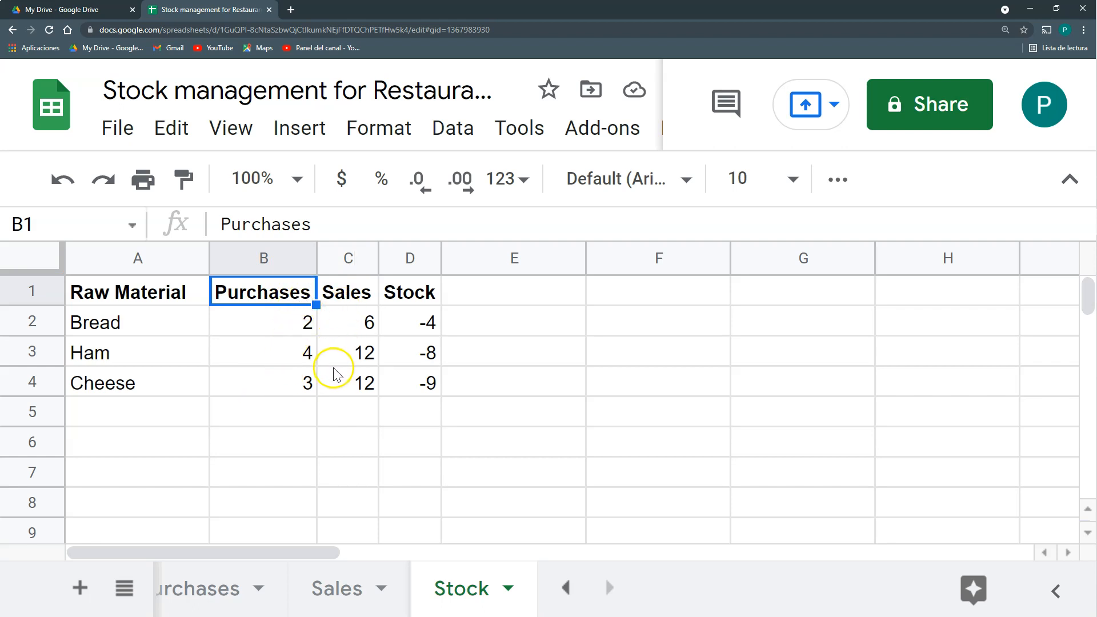
pyautogui.moveTo(351, 303); pyautogui.dragTo(353, 382)
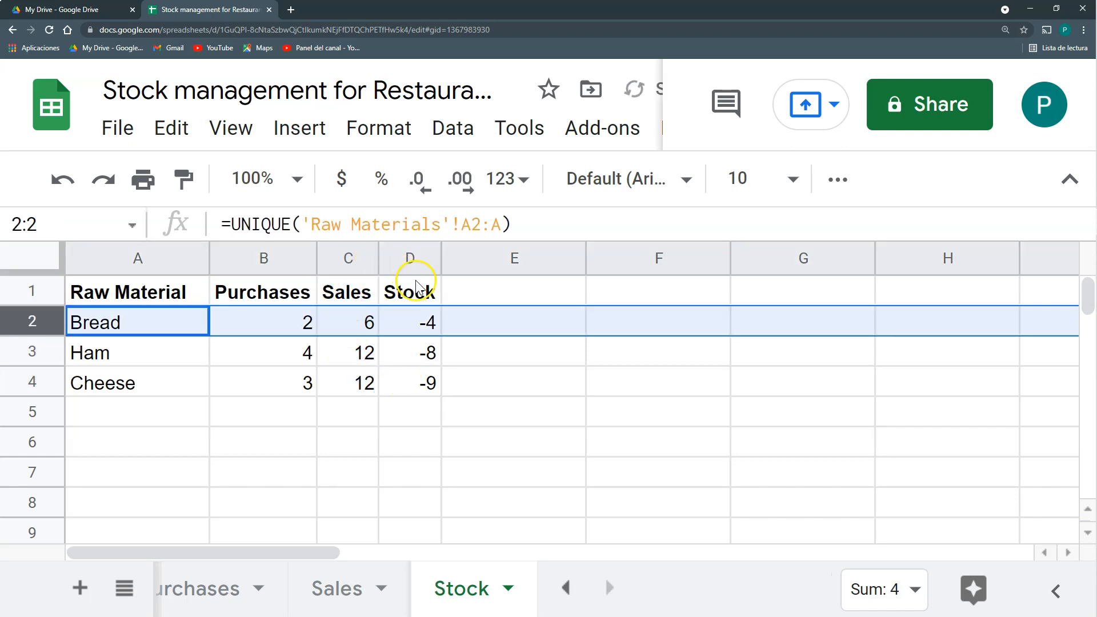
# Step: Try inserting an empty column between Sales and Stock on the Stock sheet
pyautogui.click(410, 258)
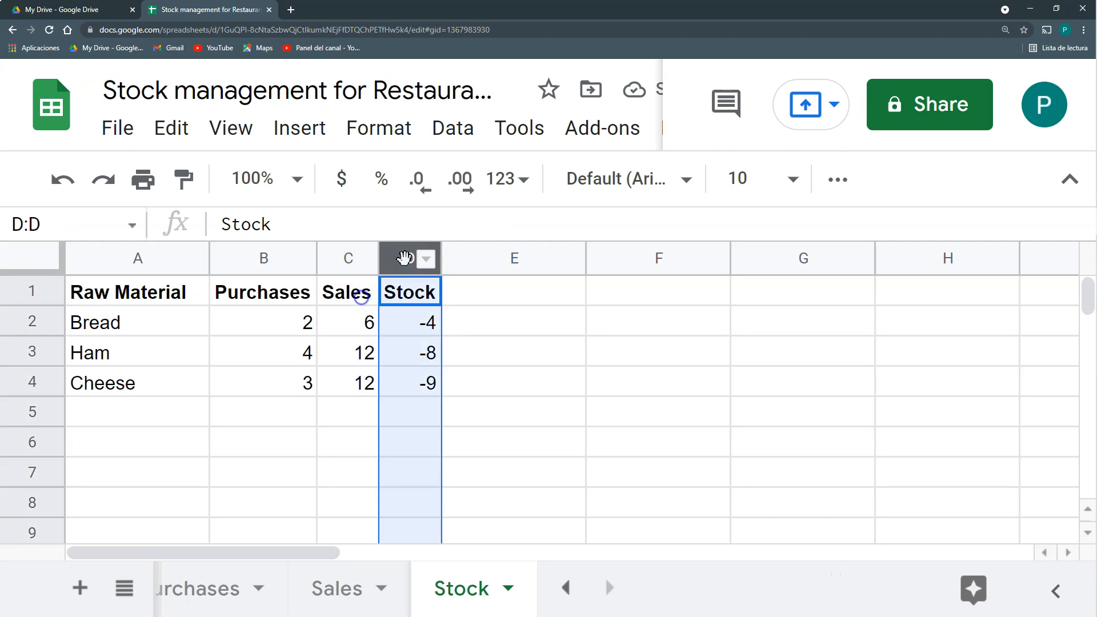
pyautogui.rightClick(406, 258)
pyautogui.click(472, 375)
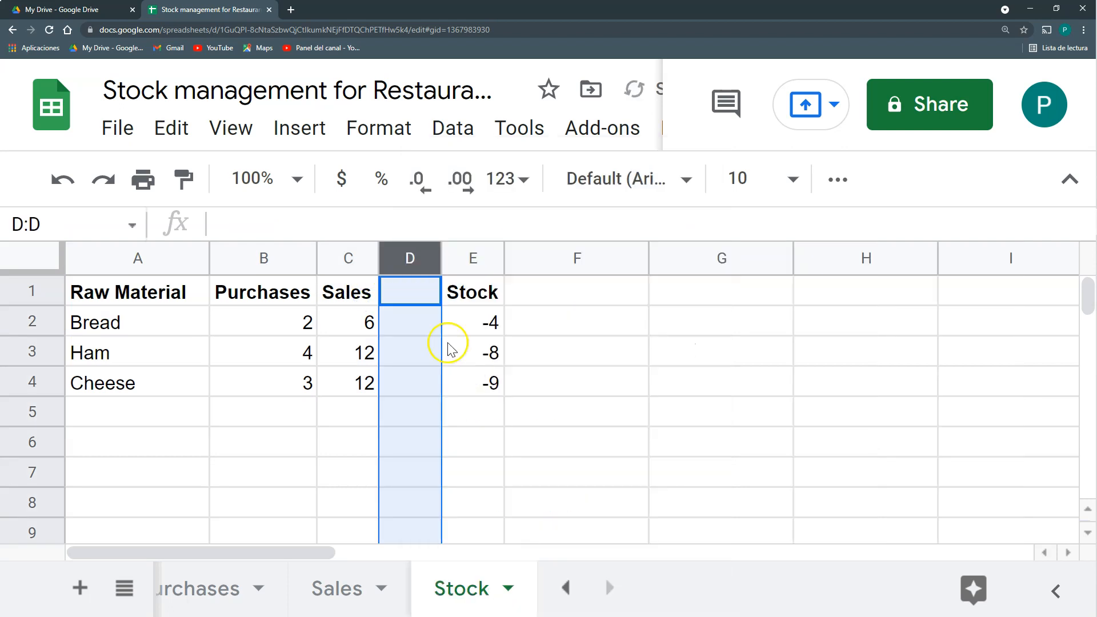
pyautogui.click(480, 334)
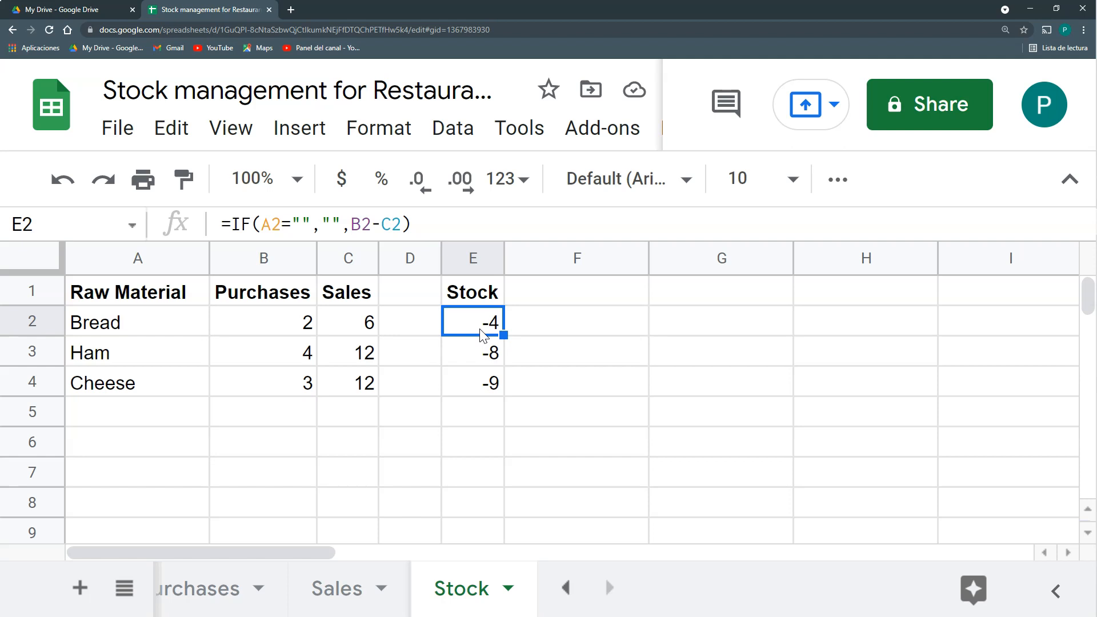
pyautogui.moveTo(349, 289); pyautogui.dragTo(362, 382)
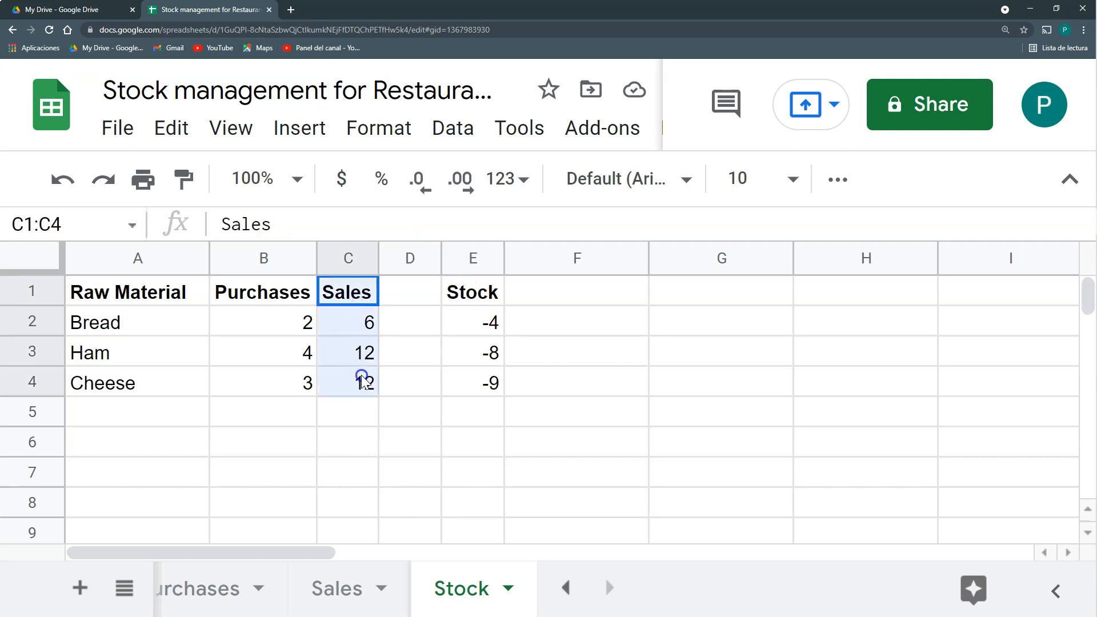
pyautogui.click(399, 290)
pyautogui.click(364, 316)
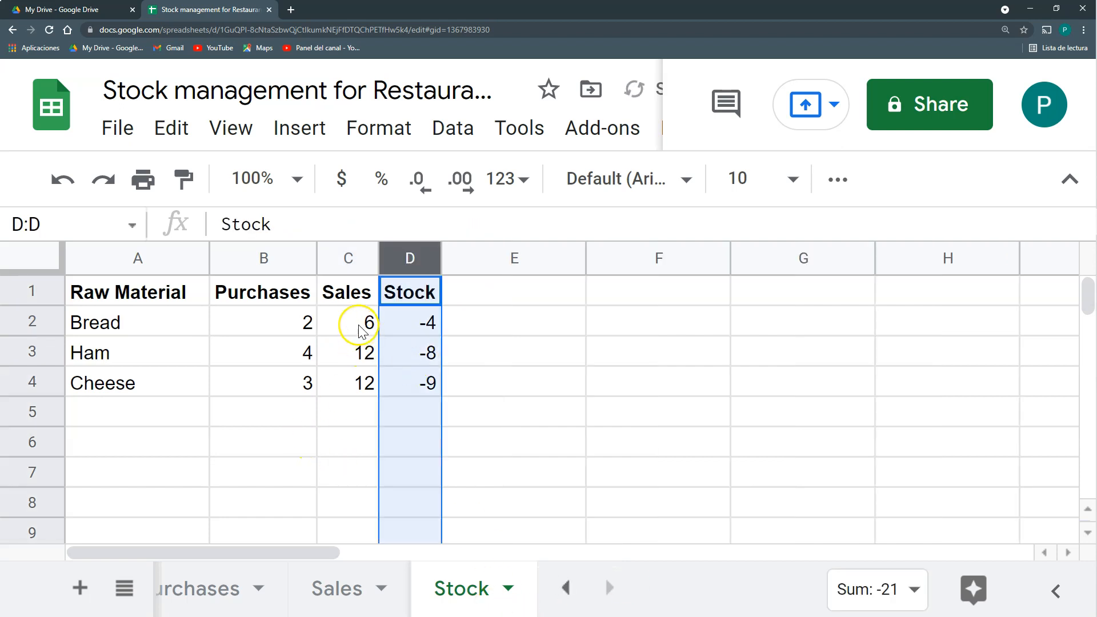
# Step: Compare the Sales and Stock formulas on the Stock sheet with the conversion values in column D of Raw Materials
pyautogui.click(362, 331)
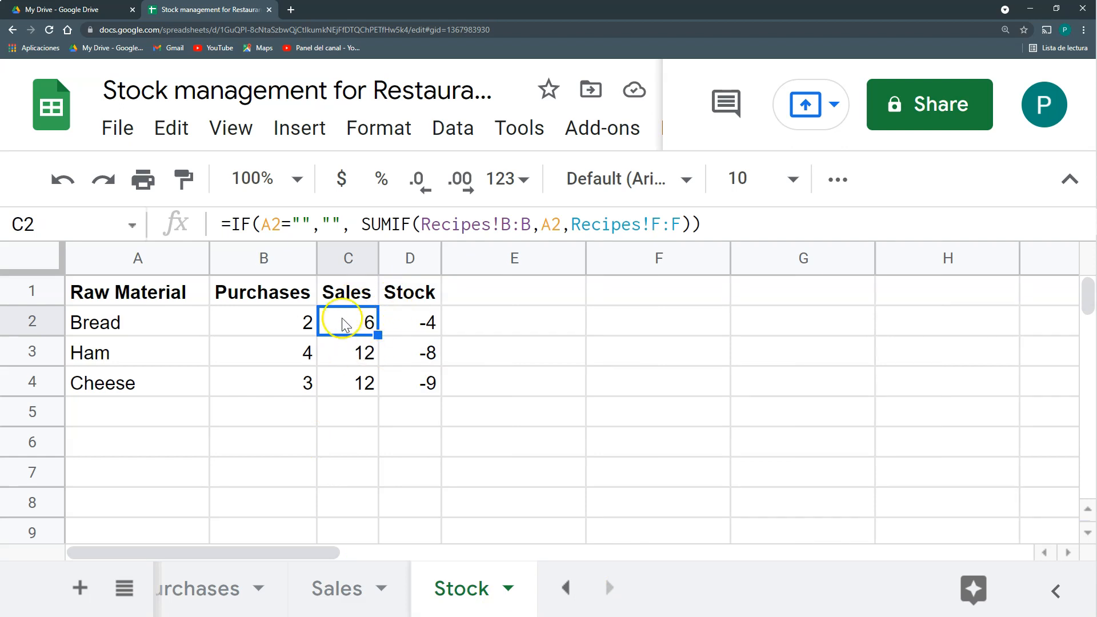
pyautogui.click(564, 587)
pyautogui.click(564, 587)
pyautogui.click(563, 583)
pyautogui.click(294, 588)
pyautogui.moveTo(503, 314); pyautogui.dragTo(513, 410)
pyautogui.click(610, 587)
pyautogui.click(609, 587)
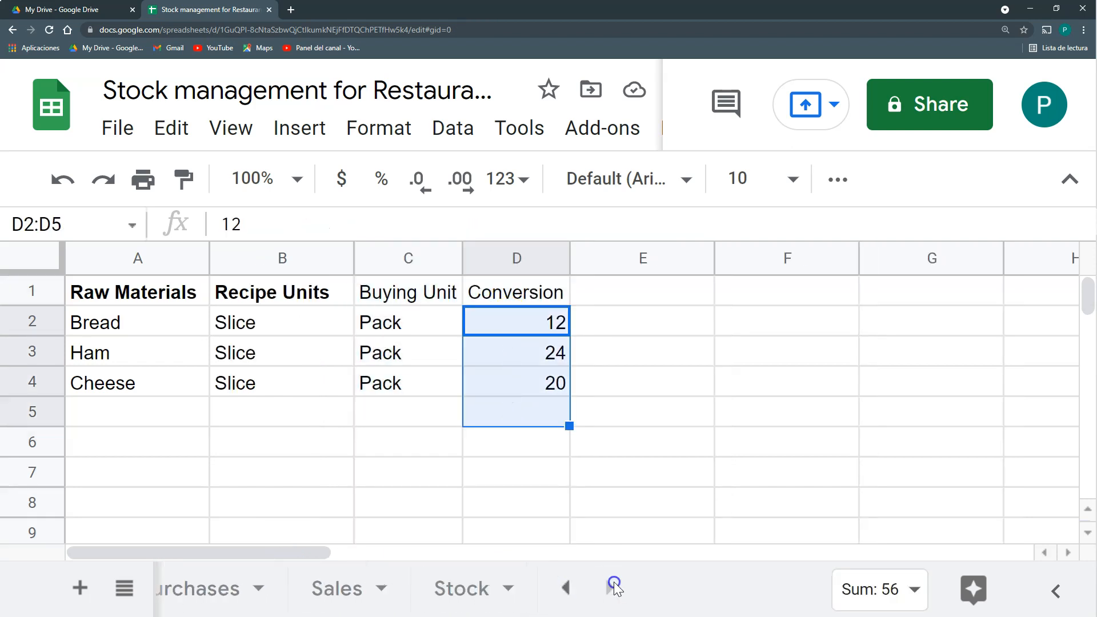
pyautogui.click(449, 591)
pyautogui.click(404, 336)
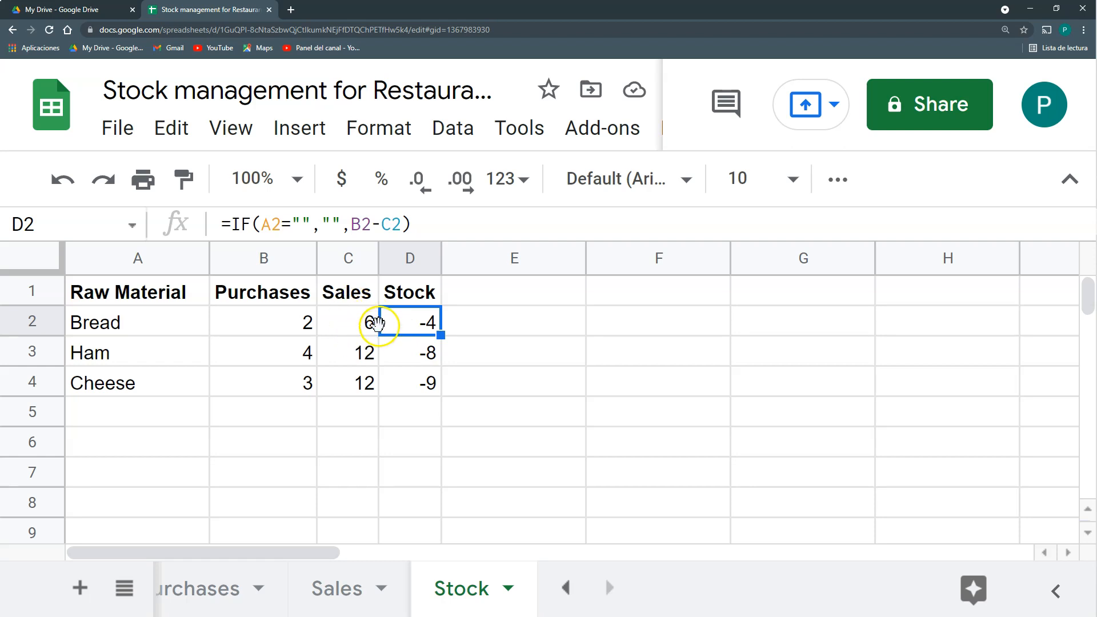
pyautogui.click(564, 589)
pyautogui.click(565, 588)
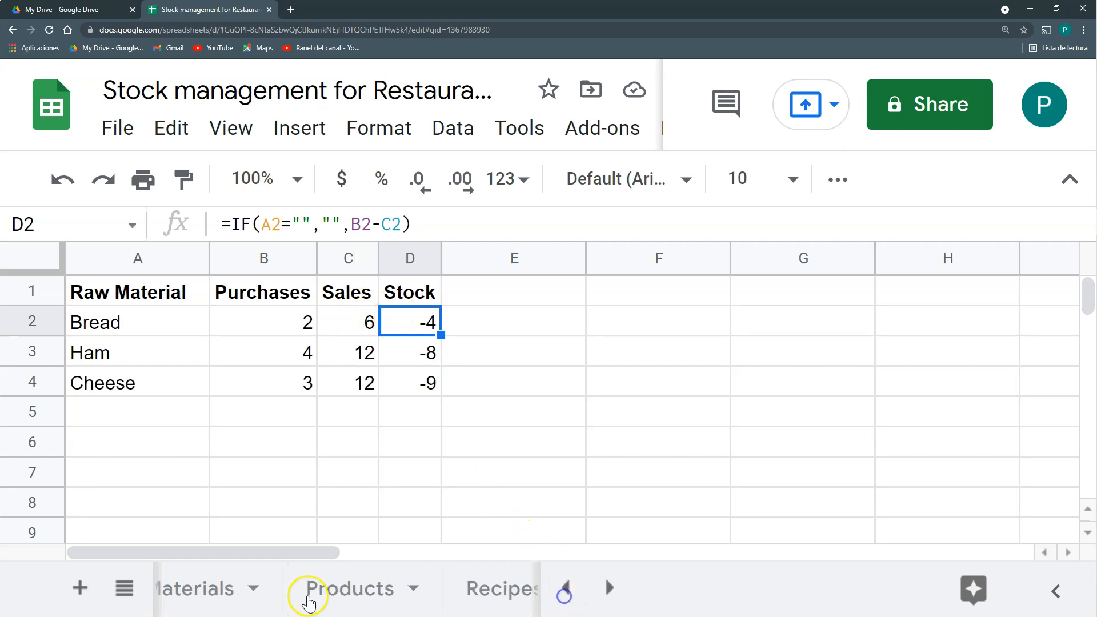
pyautogui.click(216, 589)
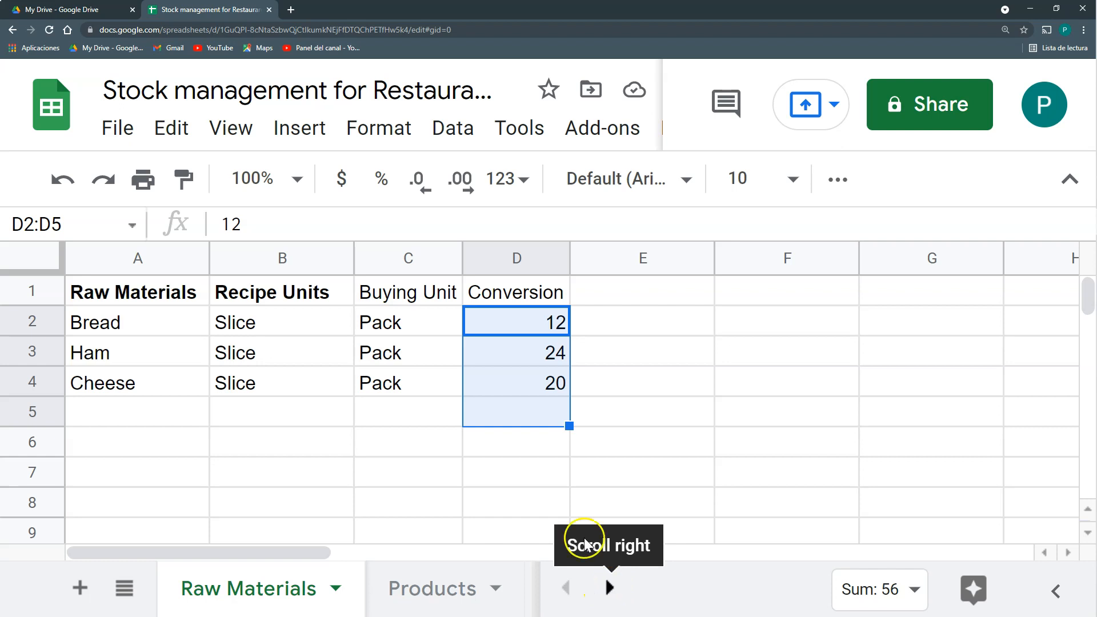
# Step: Extend the Sales formula in C2 of the Stock sheet to divide the SUMIF by a VLOOKUP of A2
pyautogui.click(607, 589)
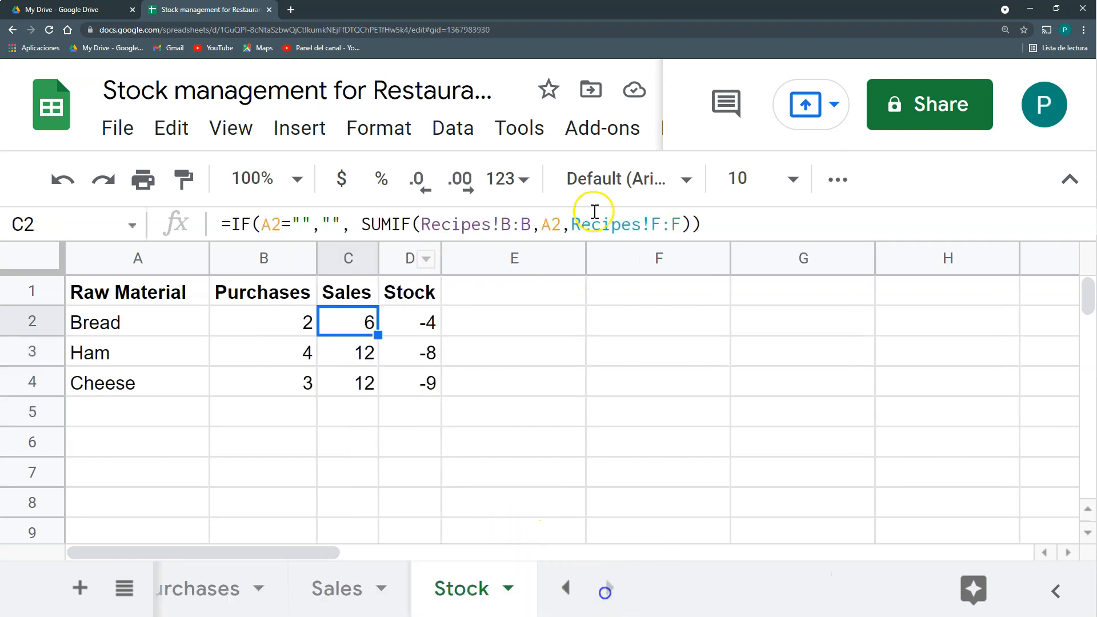
pyautogui.click(705, 223)
pyautogui.click(692, 222)
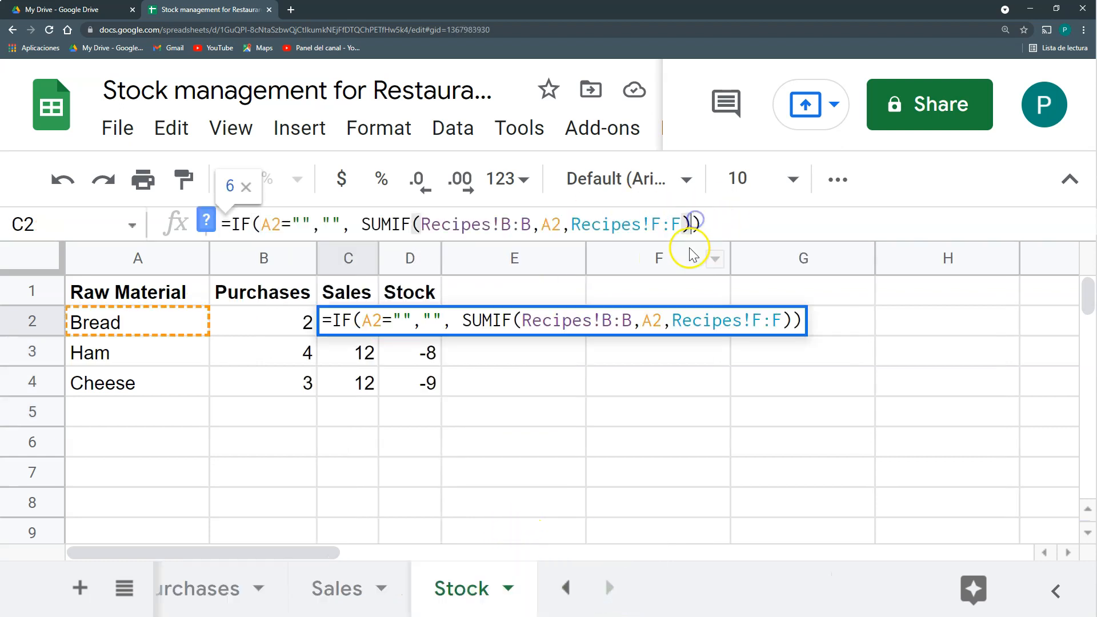
pyautogui.write('/')
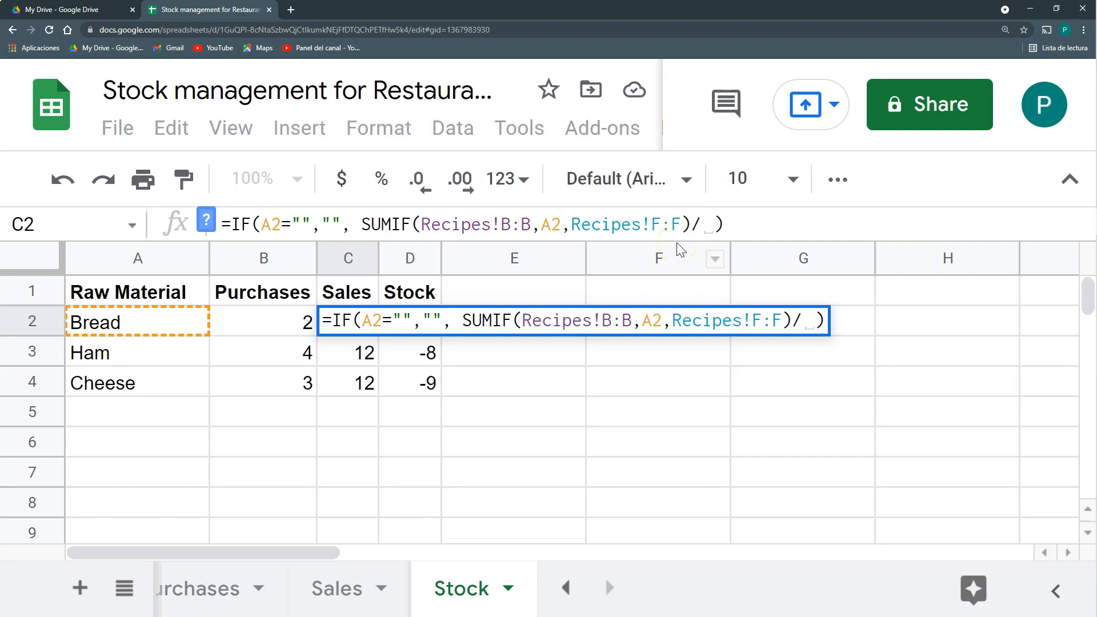
pyautogui.write('vlookup(')
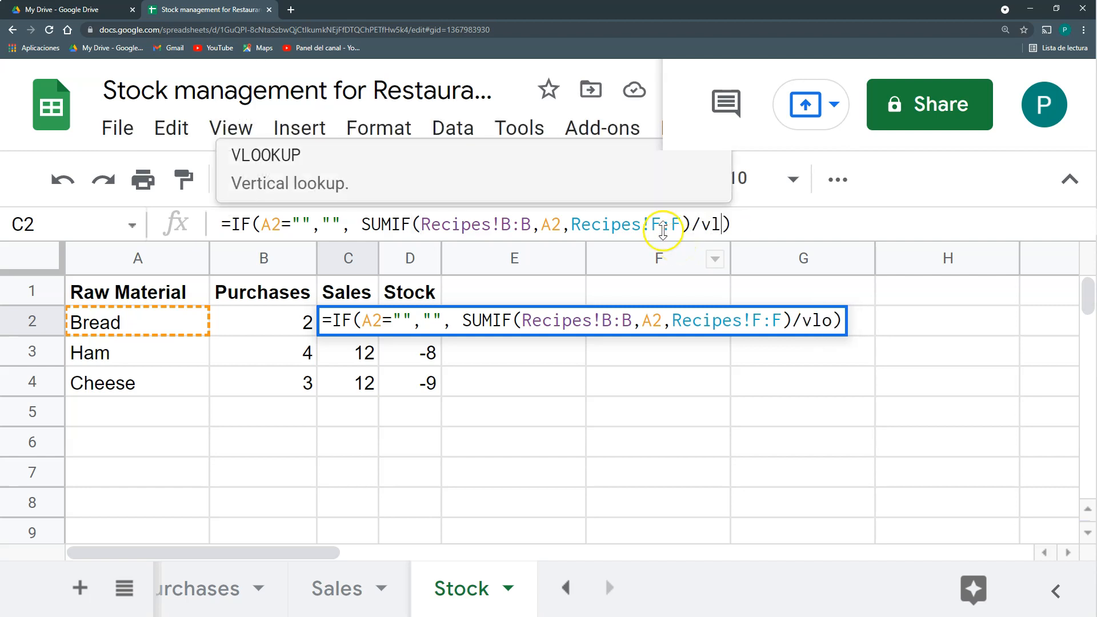
pyautogui.click(146, 328)
pyautogui.write(';')
# Step: Complete the VLOOKUP with the range 'Raw Materials'!A:D, column index 4 and exact match 0
pyautogui.click(565, 588)
pyautogui.click(566, 589)
pyautogui.click(258, 577)
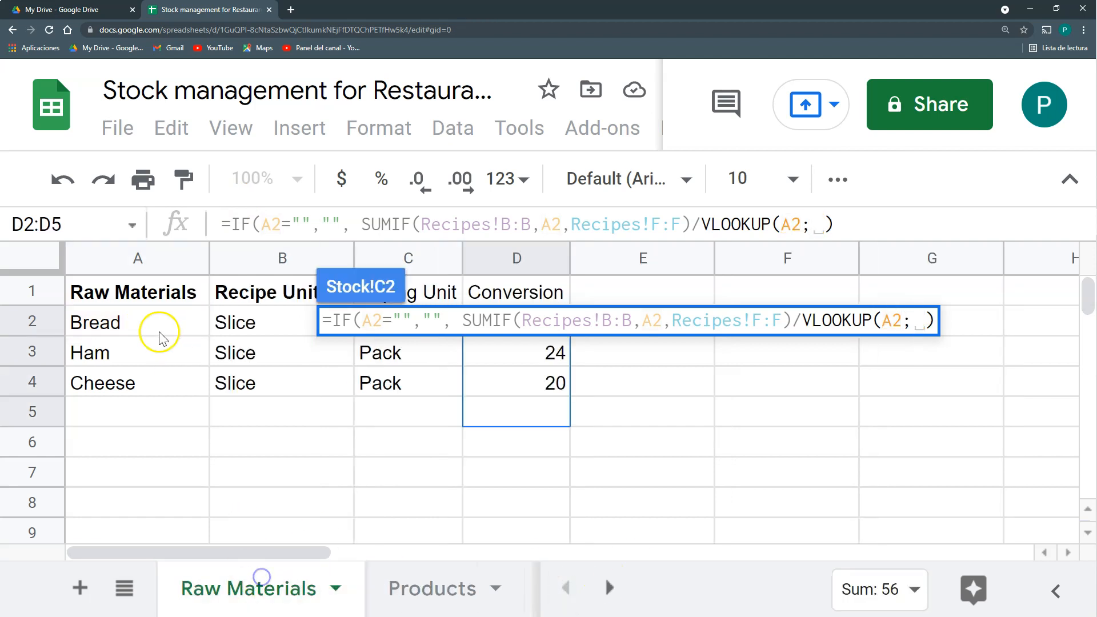
pyautogui.click(142, 259)
pyautogui.moveTo(238, 265); pyautogui.dragTo(529, 268)
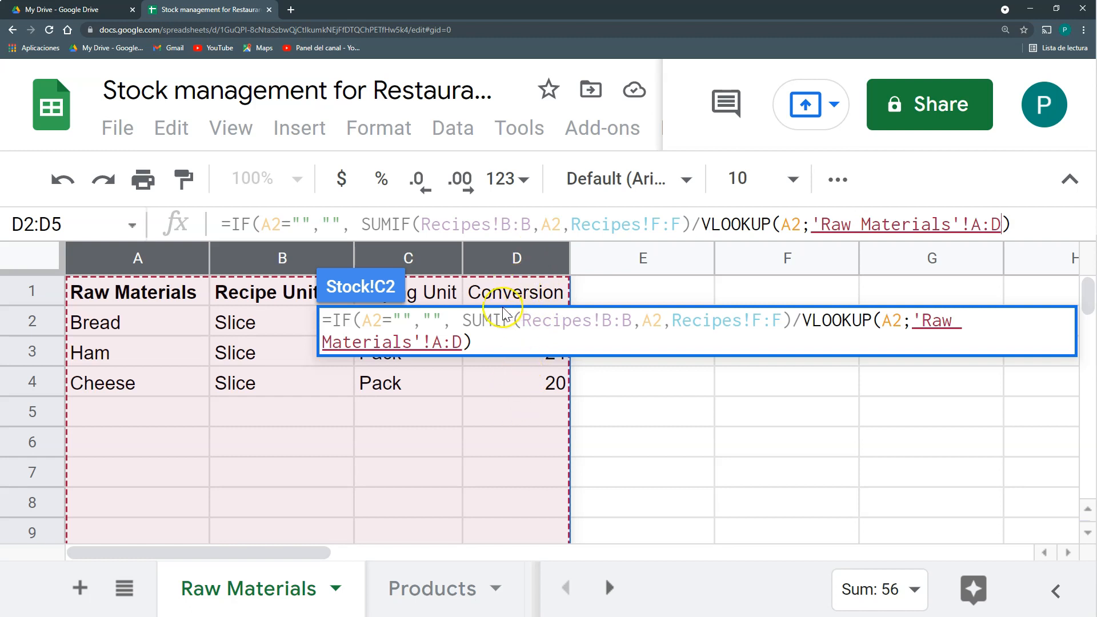
pyautogui.write(';4;')
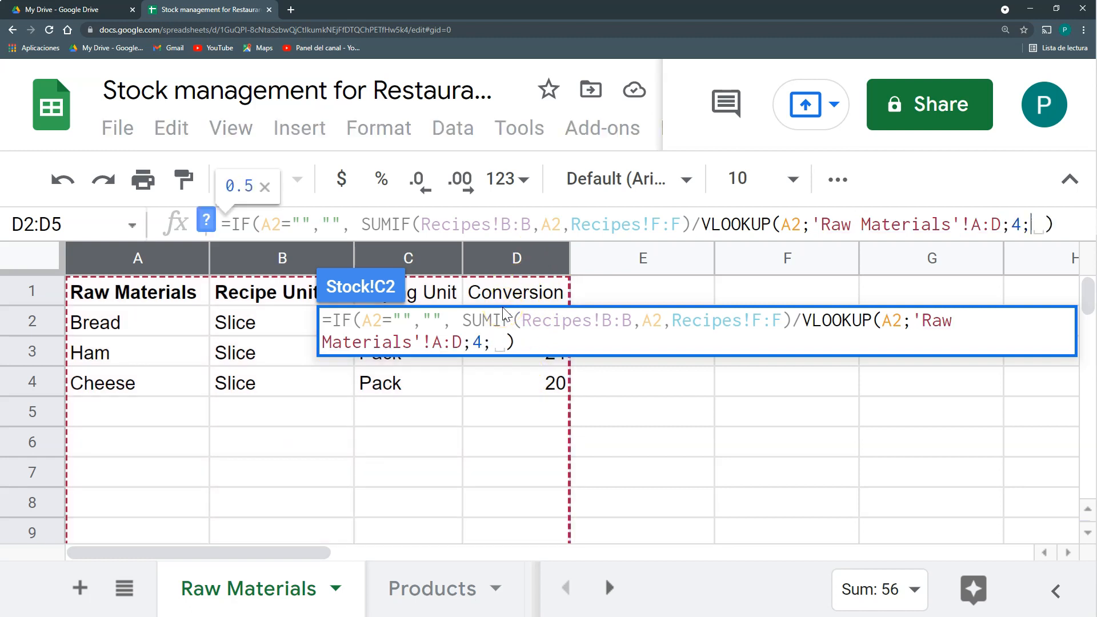
pyautogui.write('0')
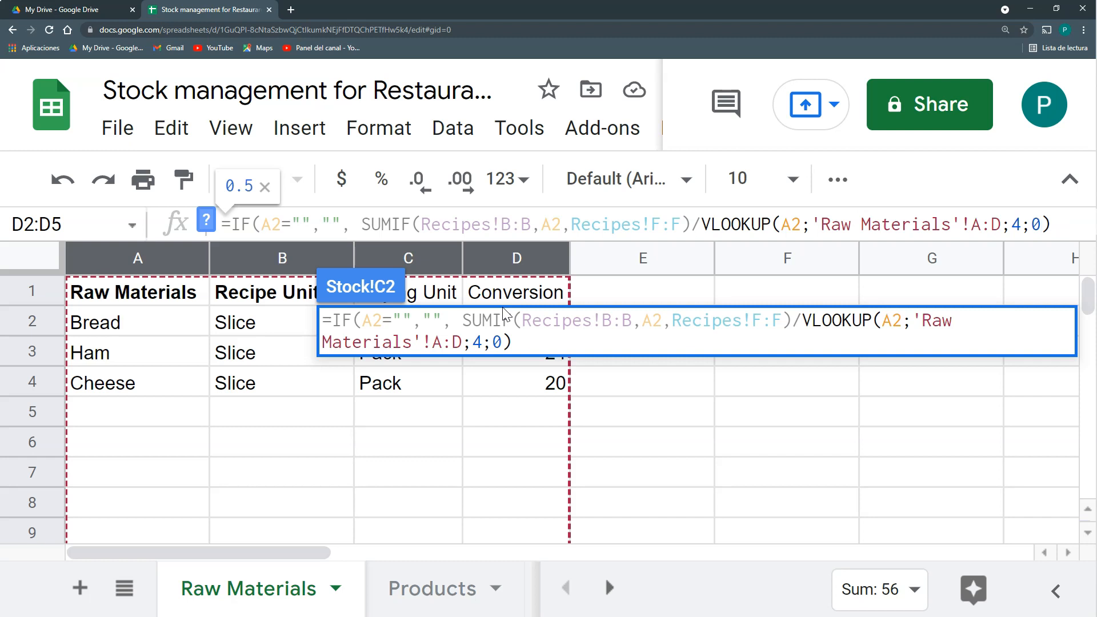
pyautogui.press('Return')
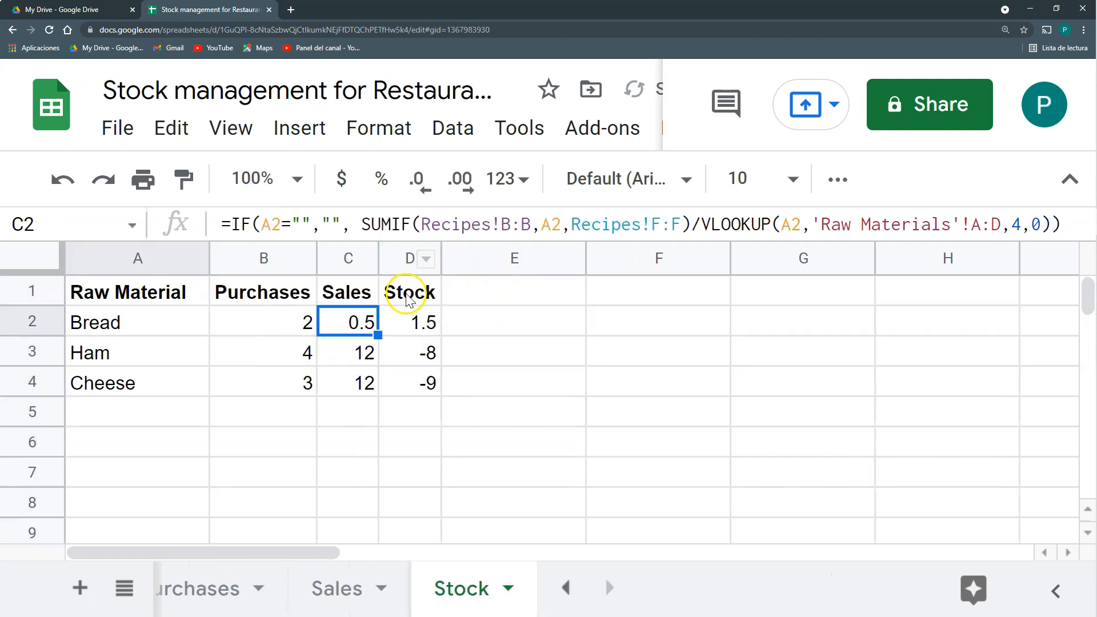
# Step: Fill the Sales formula from C2 down the rest of column C on the Stock sheet
pyautogui.hotkey('ctrl', 'shift', 'Down')
pyautogui.hotkey('ctrl', 'shift', 'Down')
pyautogui.hotkey('ctrl', 'd')
pyautogui.hotkey('ctrl', 'Up')
pyautogui.press('Down')
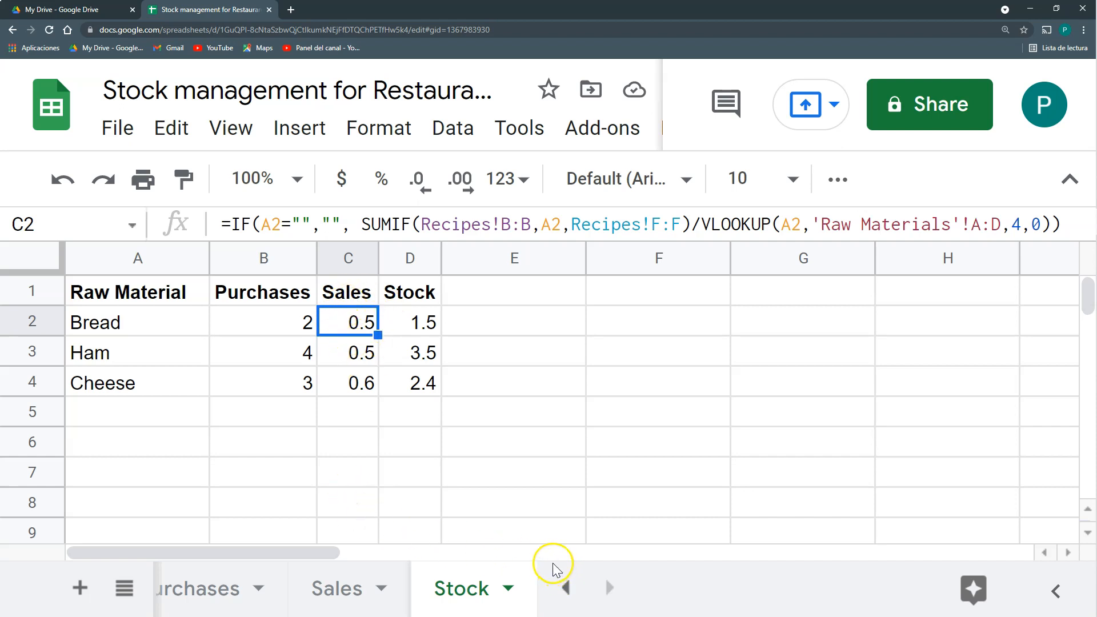
# Step: Check the Sales values for Ham and Cheese against the Raw Materials conversions and the Total Consumed column in Recipes
pyautogui.click(356, 353)
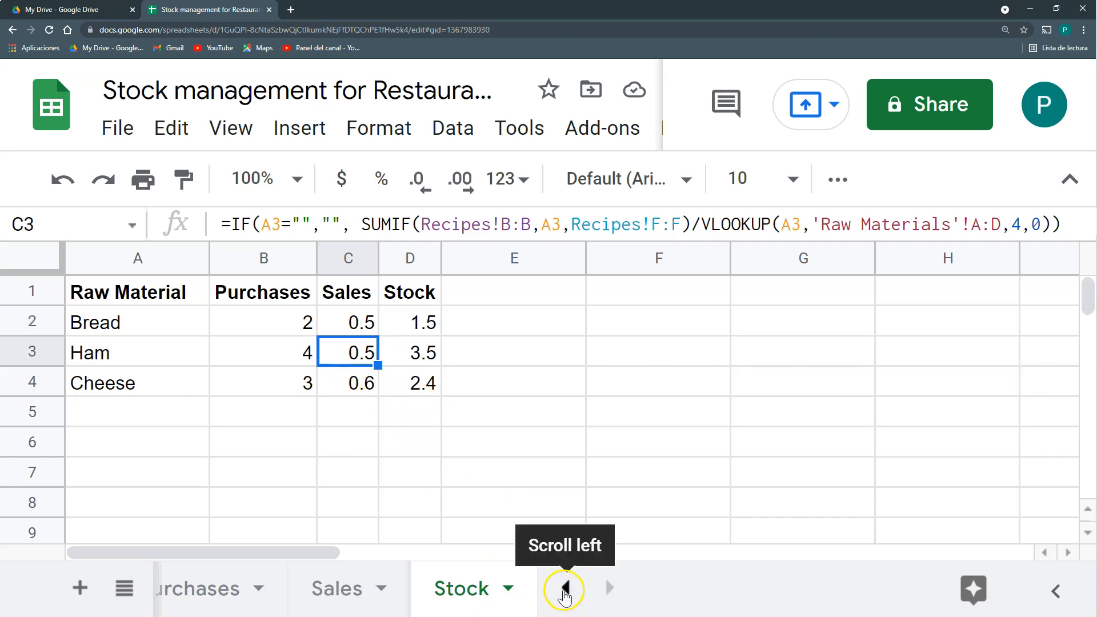
pyautogui.click(564, 590)
pyautogui.click(260, 588)
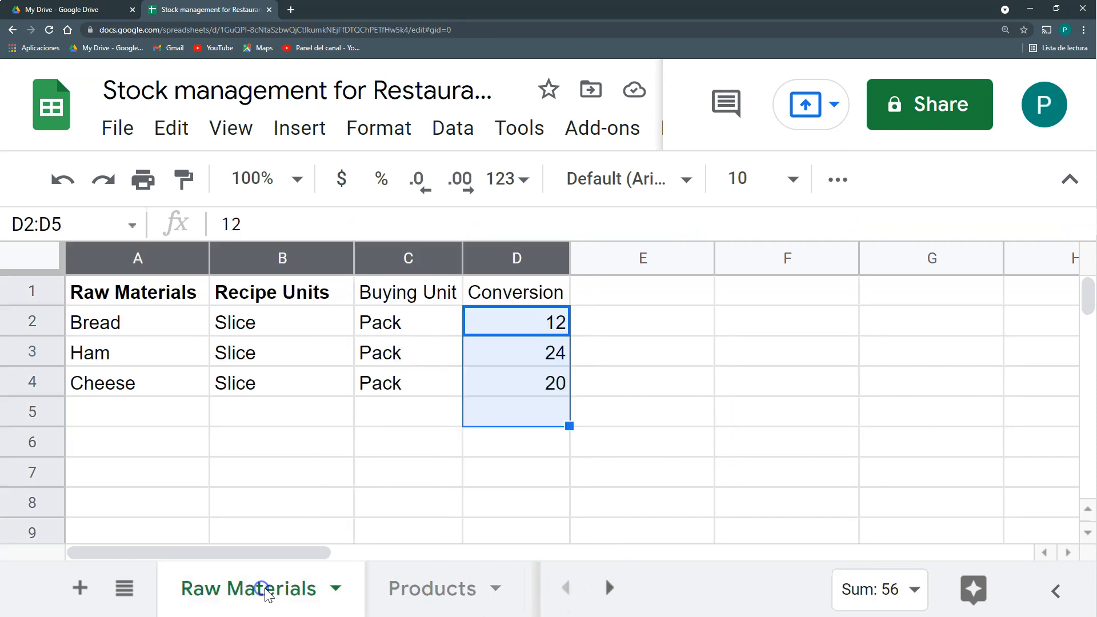
pyautogui.click(614, 588)
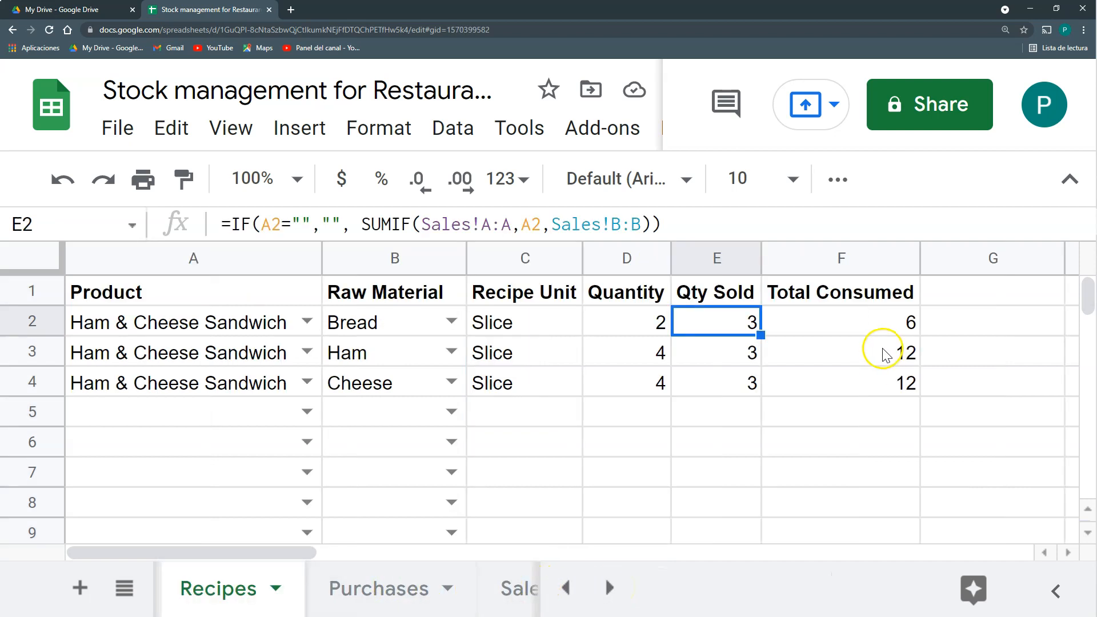
pyautogui.click(882, 352)
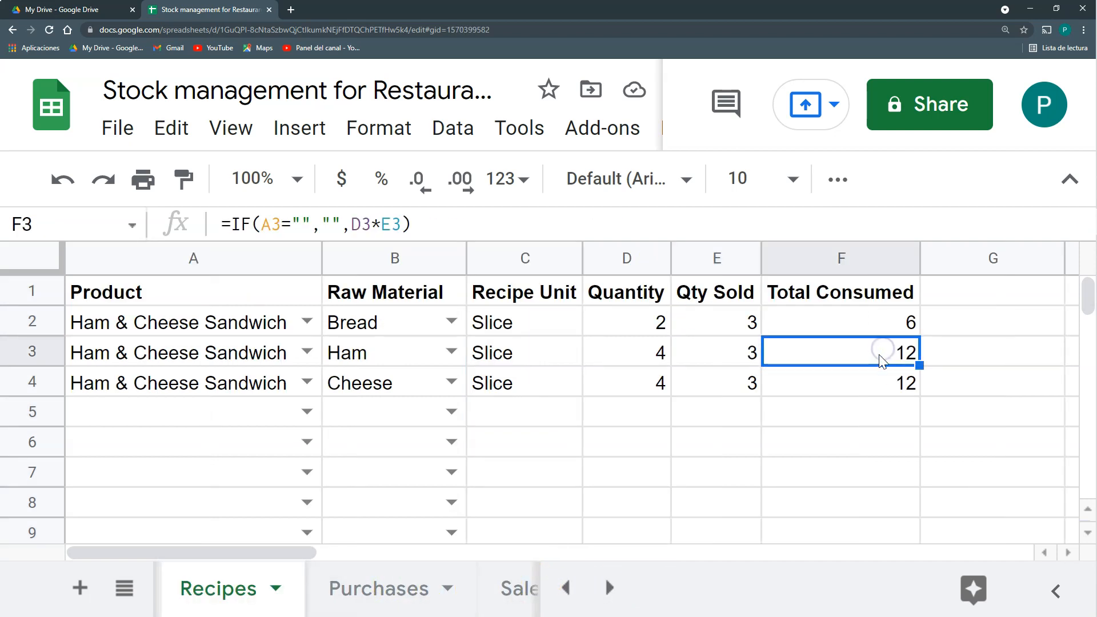
pyautogui.click(878, 380)
pyautogui.click(601, 588)
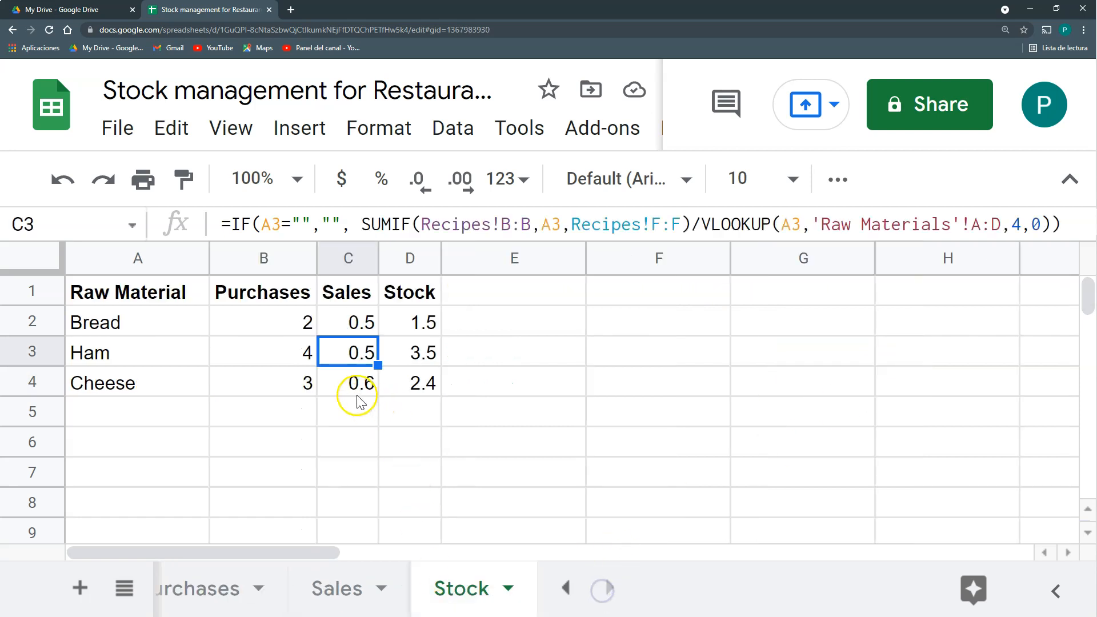
pyautogui.click(358, 381)
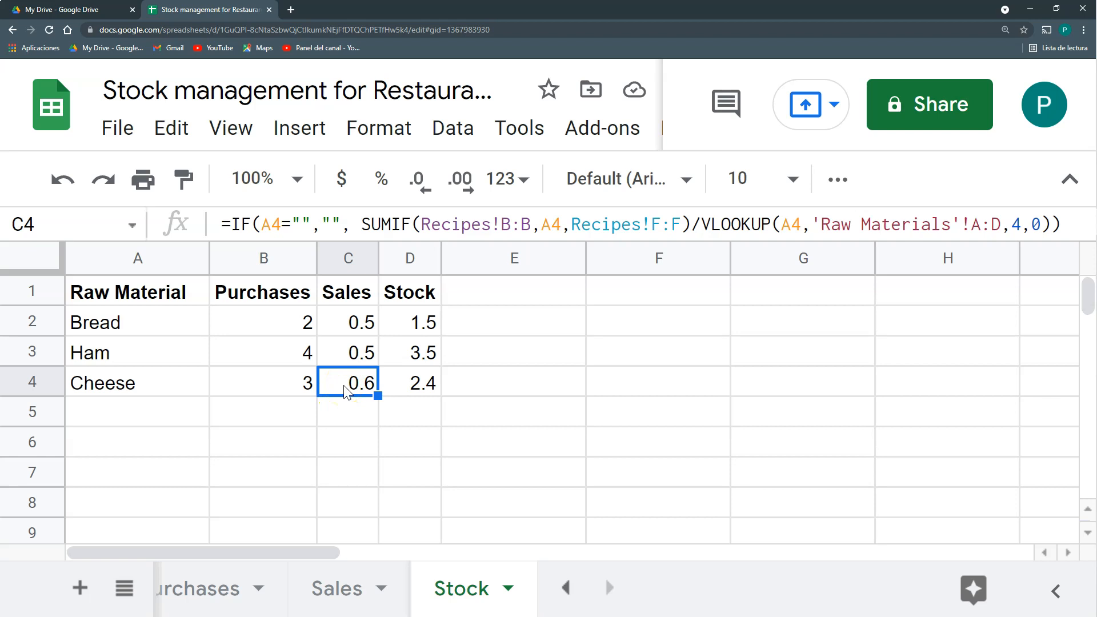
# Step: Check the Stock column's formulas for Bread, Ham and Cheese on the Stock sheet
pyautogui.click(411, 323)
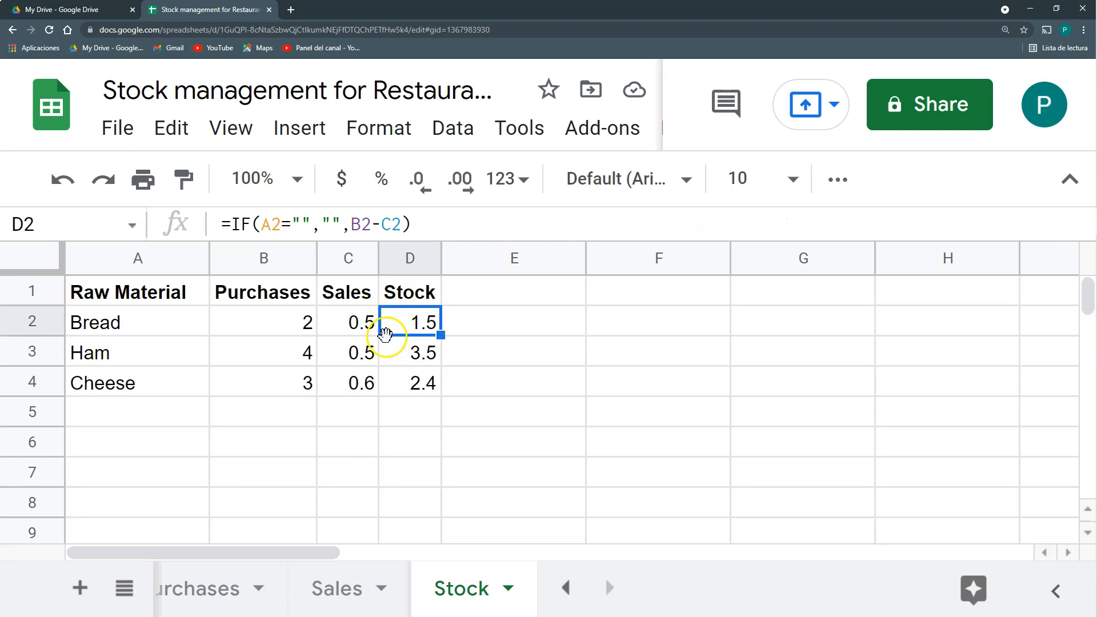
pyautogui.click(417, 351)
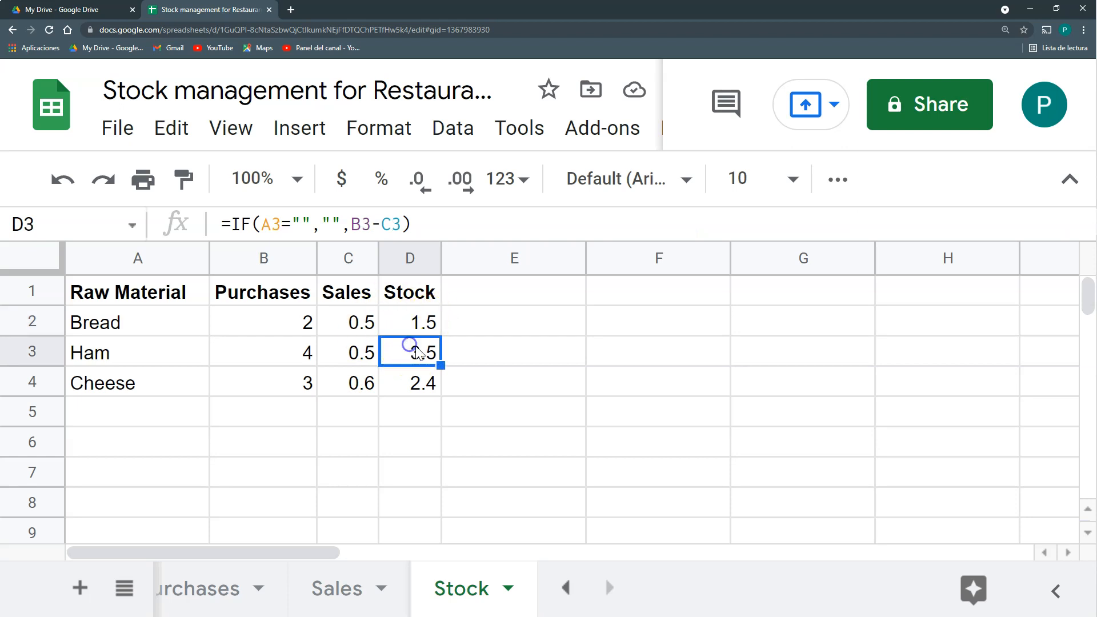
pyautogui.click(408, 382)
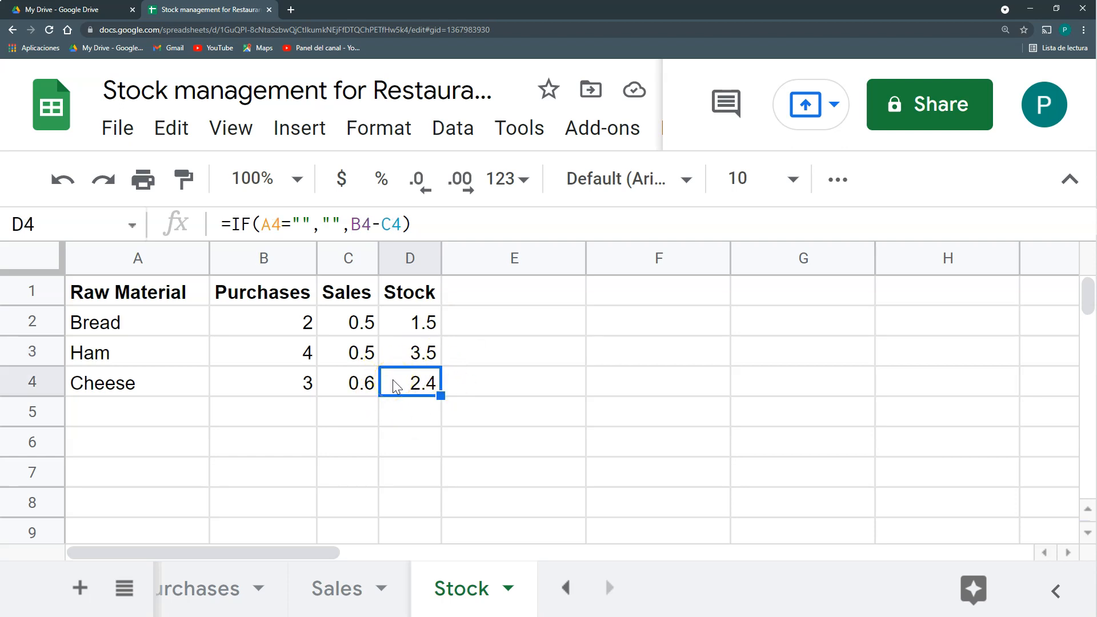
# Step: Add Tomato in row 5 of the Raw Materials sheet with recipe unit Slice, buying unit Unit and conversion 6
pyautogui.click(566, 589)
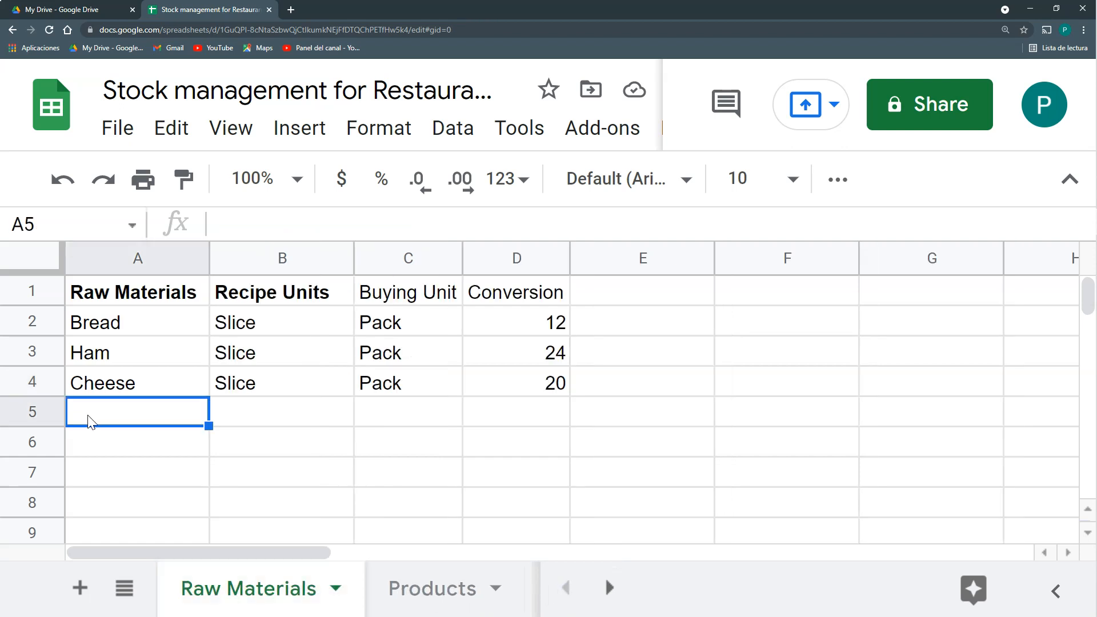
pyautogui.write('tOM')
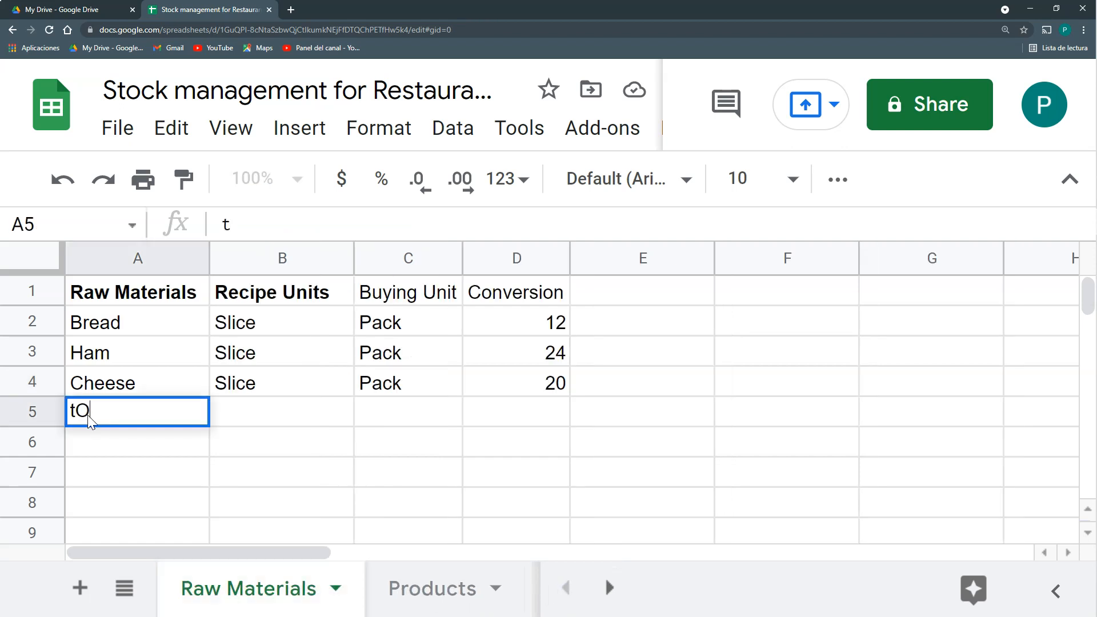
pyautogui.press('BackSpace')
pyautogui.press('BackSpace')
pyautogui.write('Tomato')
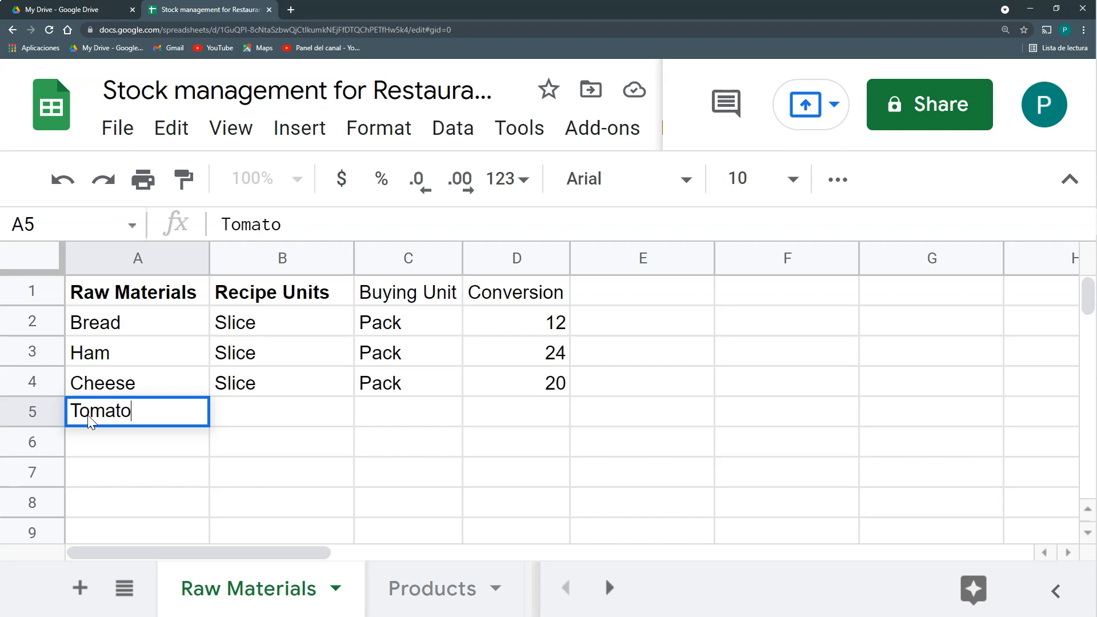
pyautogui.press('Tab')
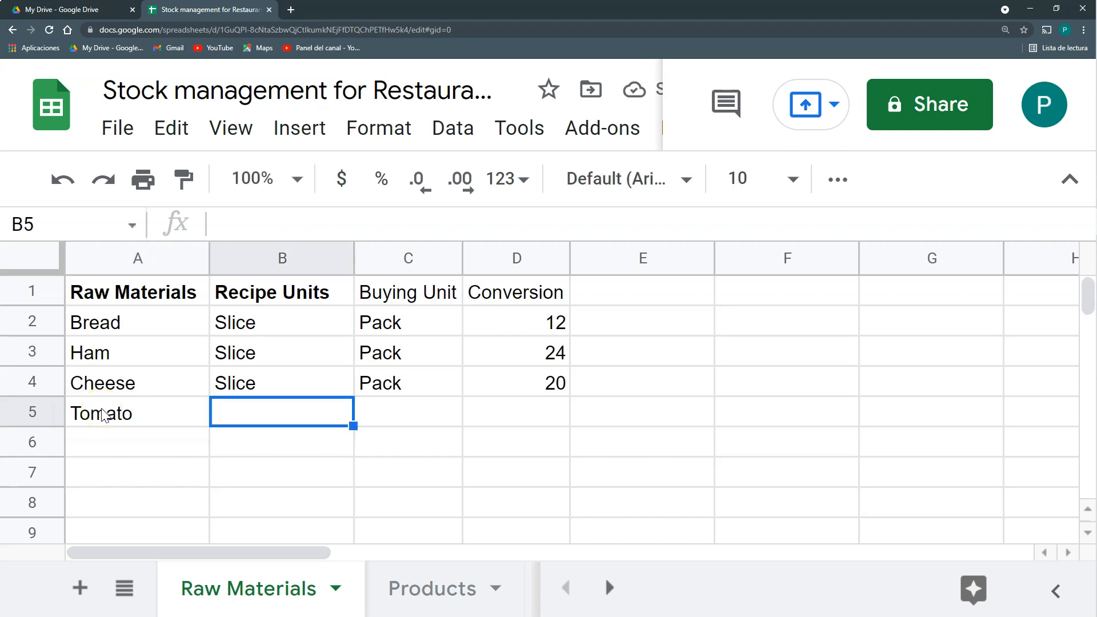
pyautogui.write('Slice')
pyautogui.press('Tab')
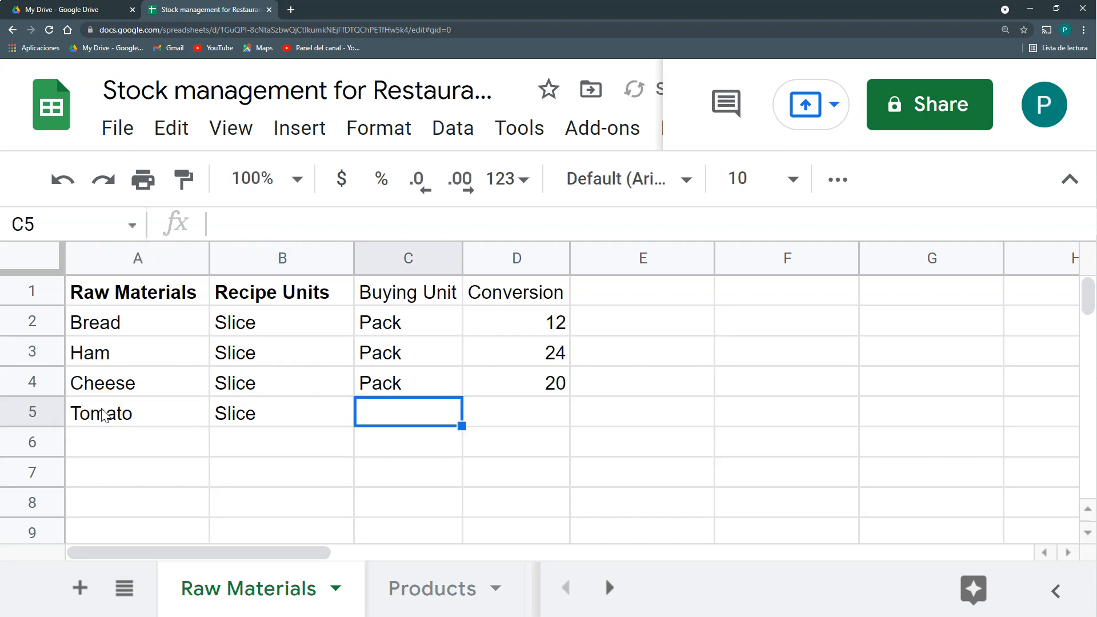
pyautogui.write('Unit')
pyautogui.press('Tab')
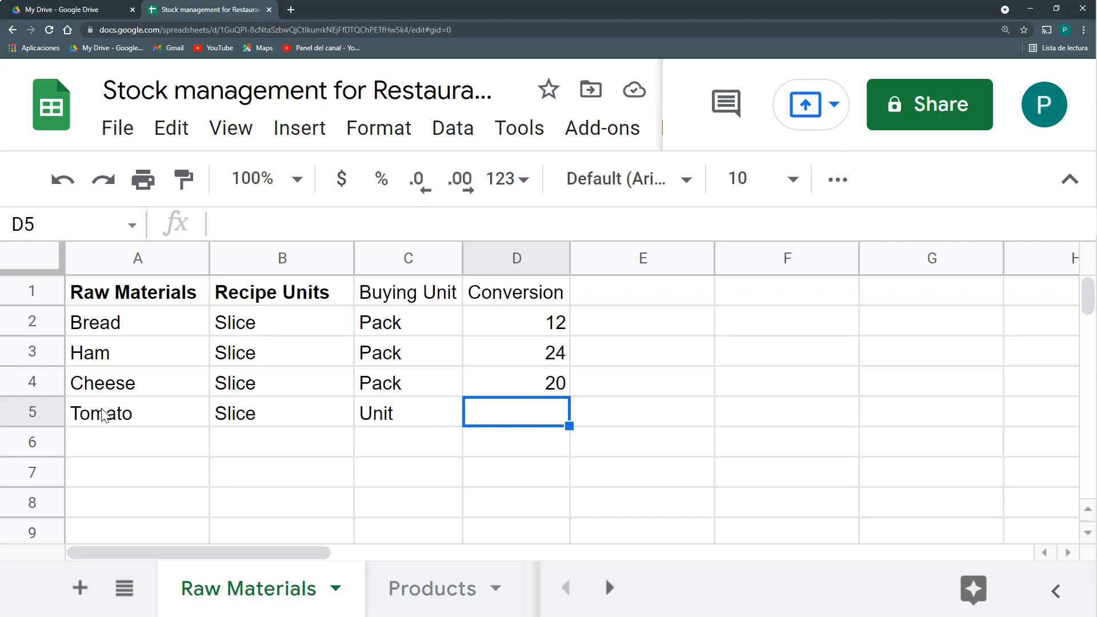
pyautogui.write('6')
pyautogui.press('Return')
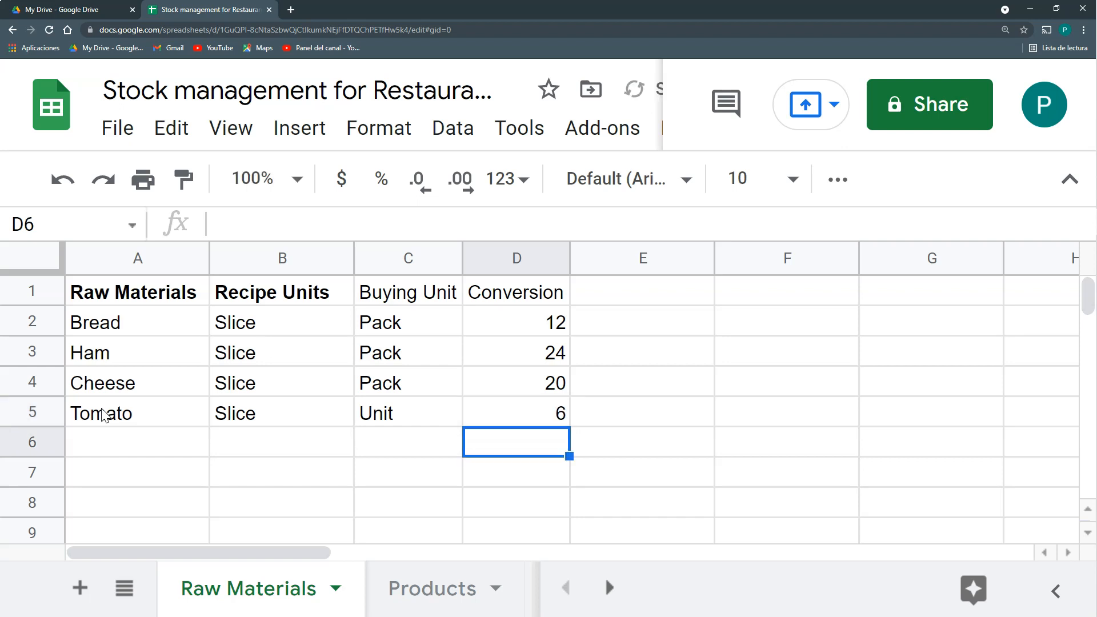
# Step: Add Tomato to the Ham & Cheese Sandwich recipe in row 5 of the Recipes sheet with quantity 2
pyautogui.click(609, 588)
pyautogui.click(208, 607)
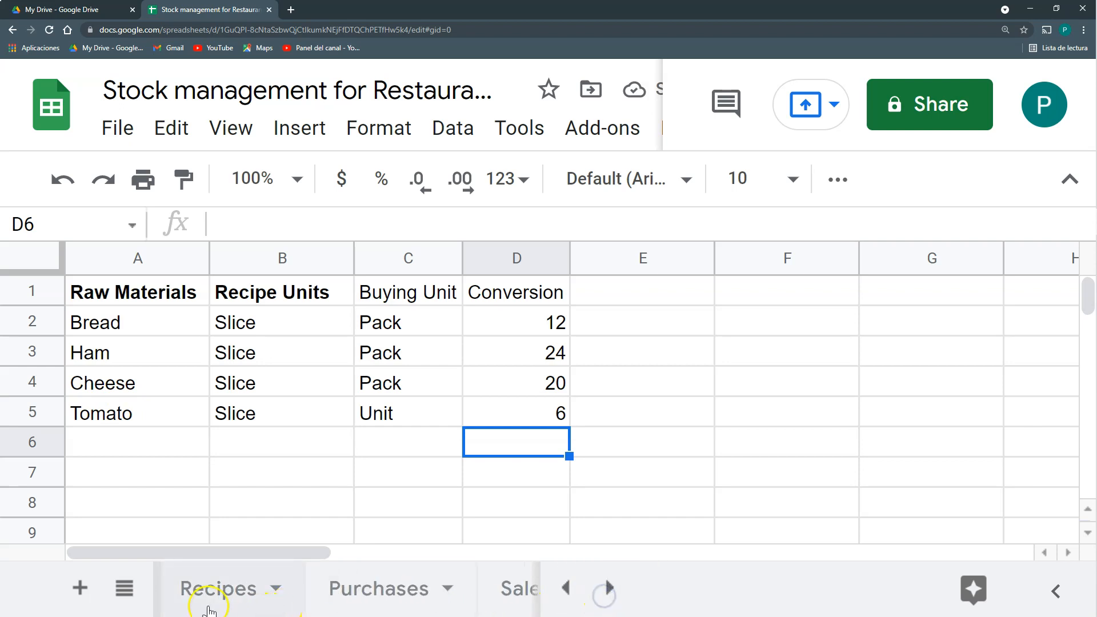
pyautogui.click(306, 412)
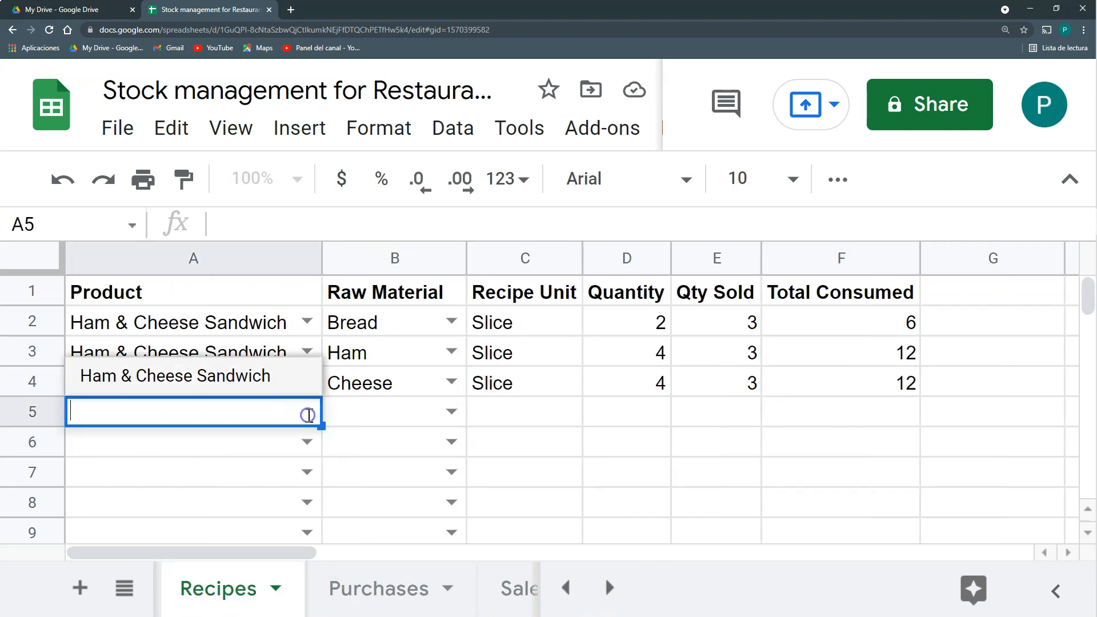
pyautogui.click(274, 375)
pyautogui.click(450, 415)
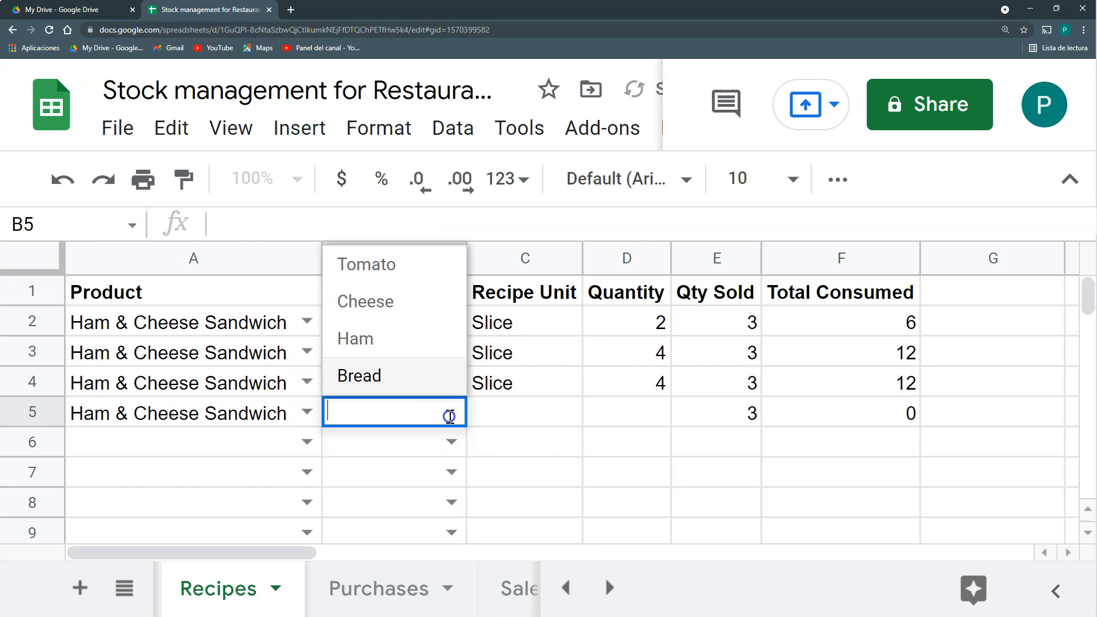
pyautogui.click(403, 264)
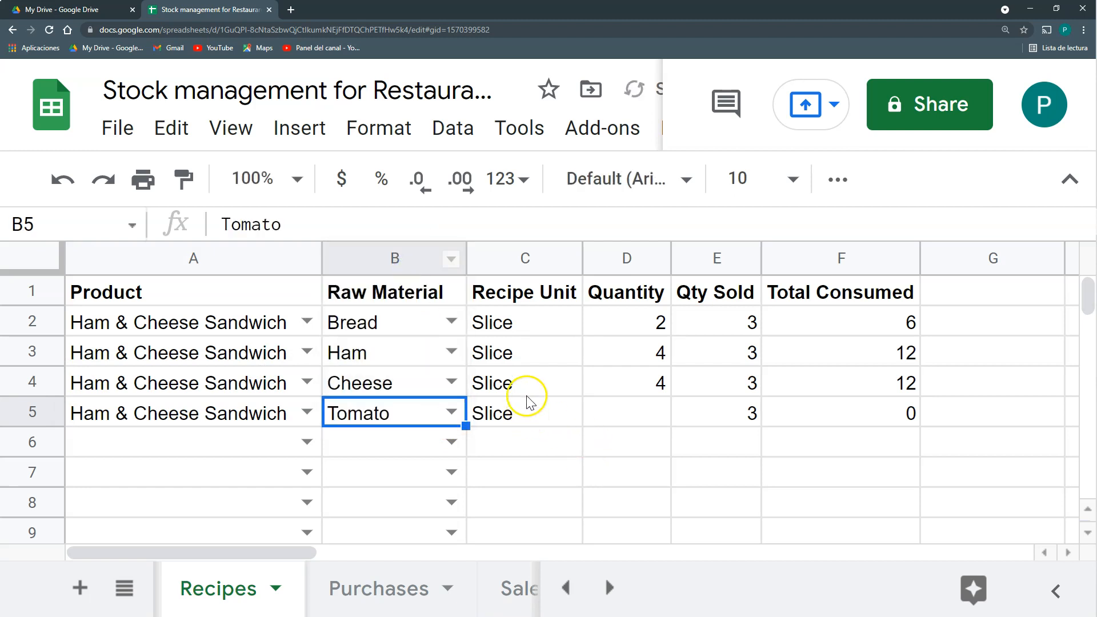
pyautogui.click(650, 414)
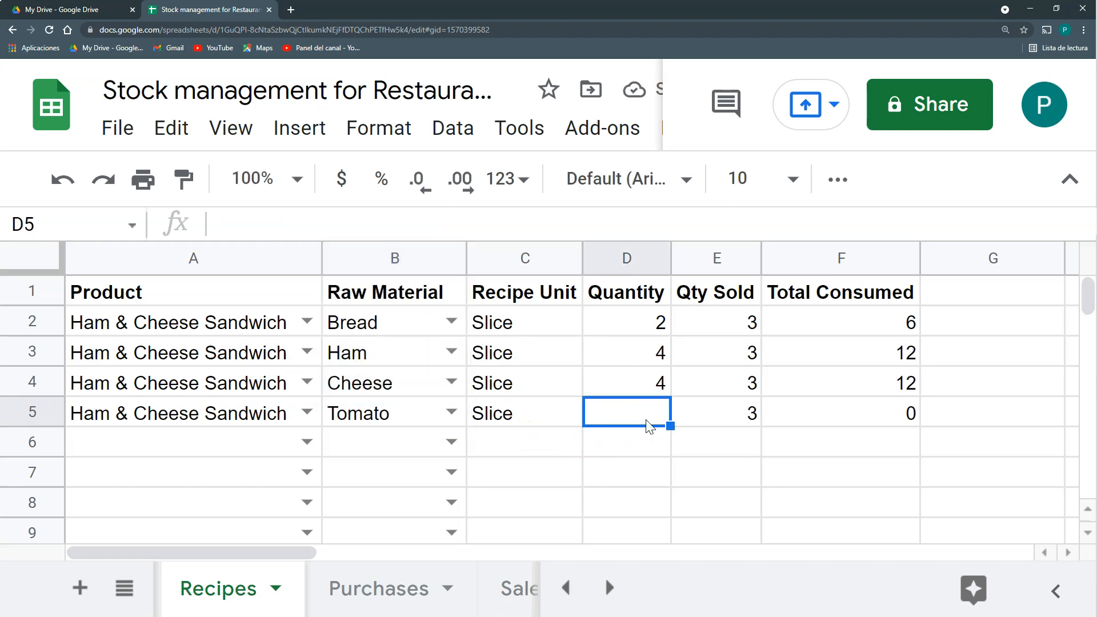
pyautogui.write('2')
pyautogui.press('Return')
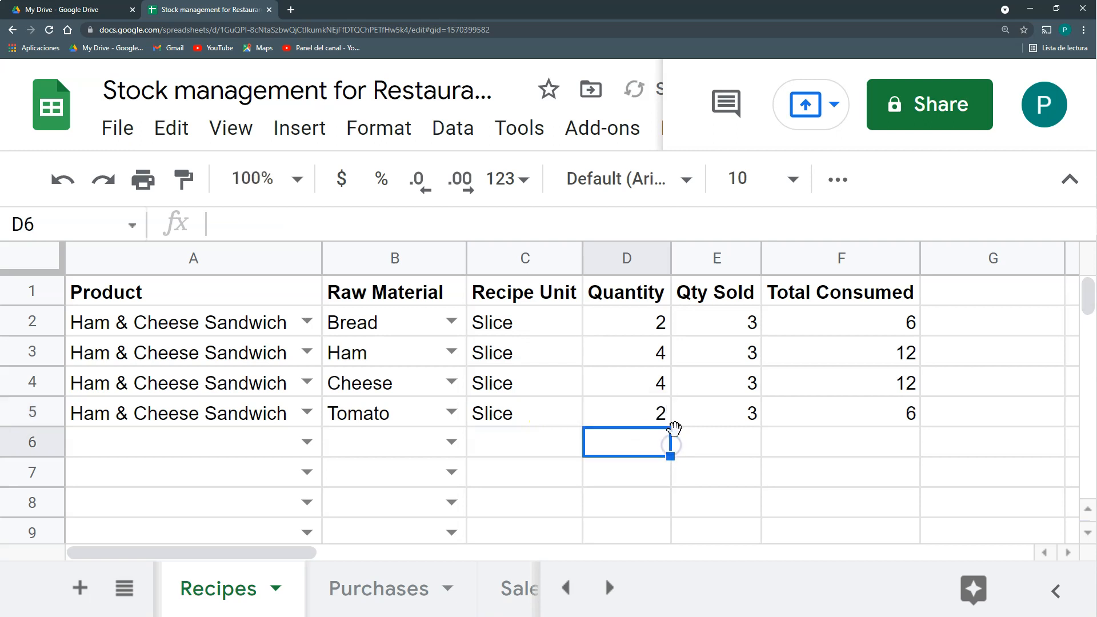
# Step: Check the Tomato row on the Stock sheet for its purchases, sales and stock
pyautogui.click(609, 589)
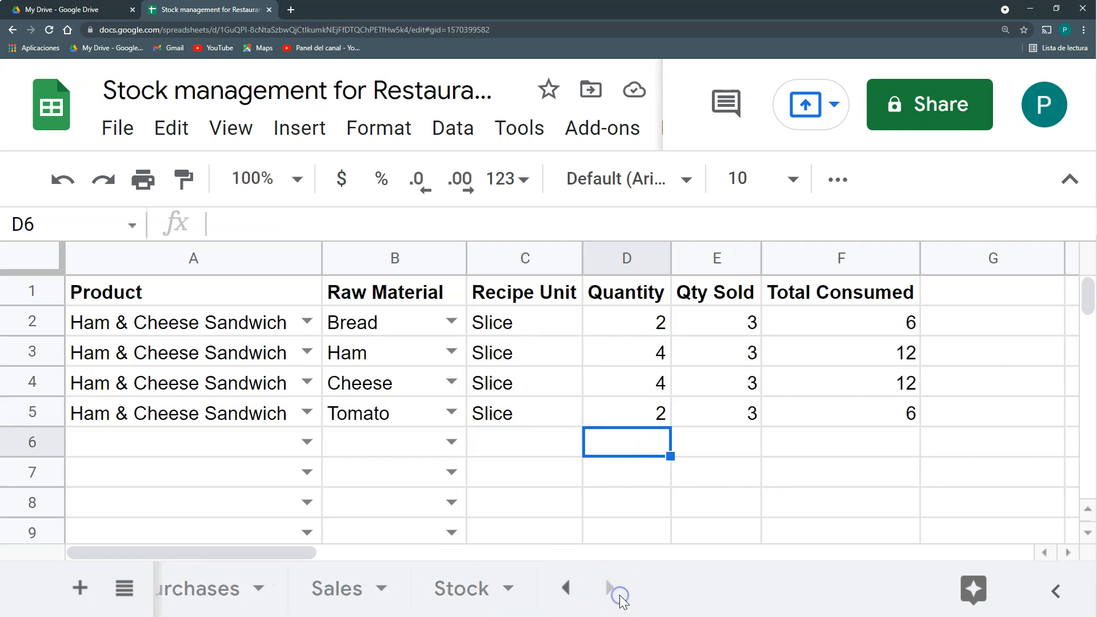
pyautogui.click(463, 605)
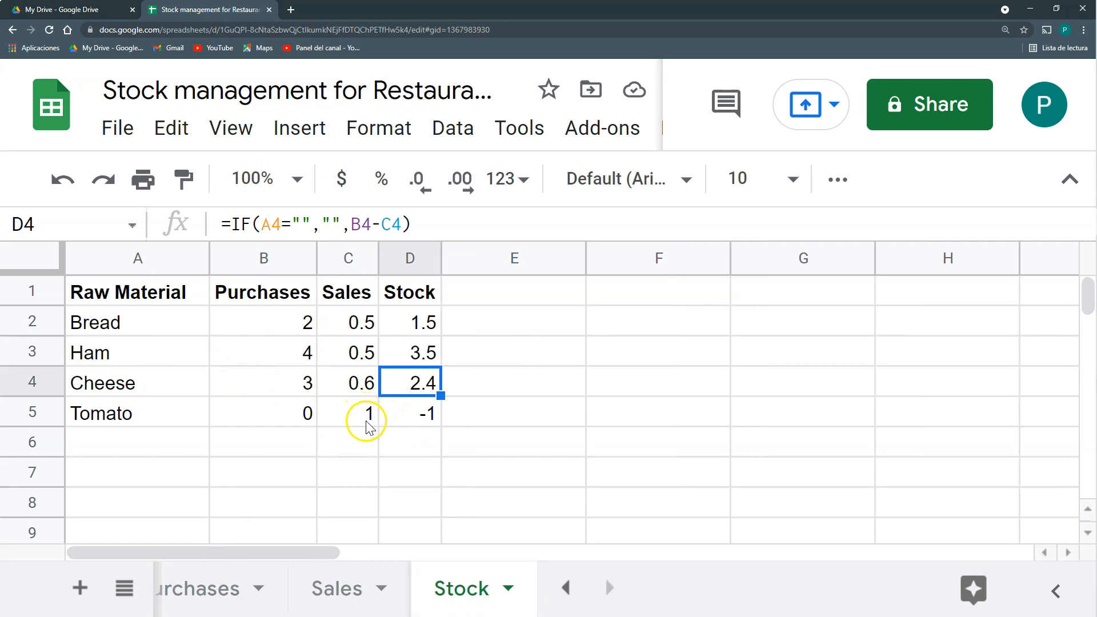
pyautogui.click(290, 417)
# Step: Record a Tomato purchase in row 6 of the Purchases sheet with quantity 5 and a July 2021 date
pyautogui.click(212, 595)
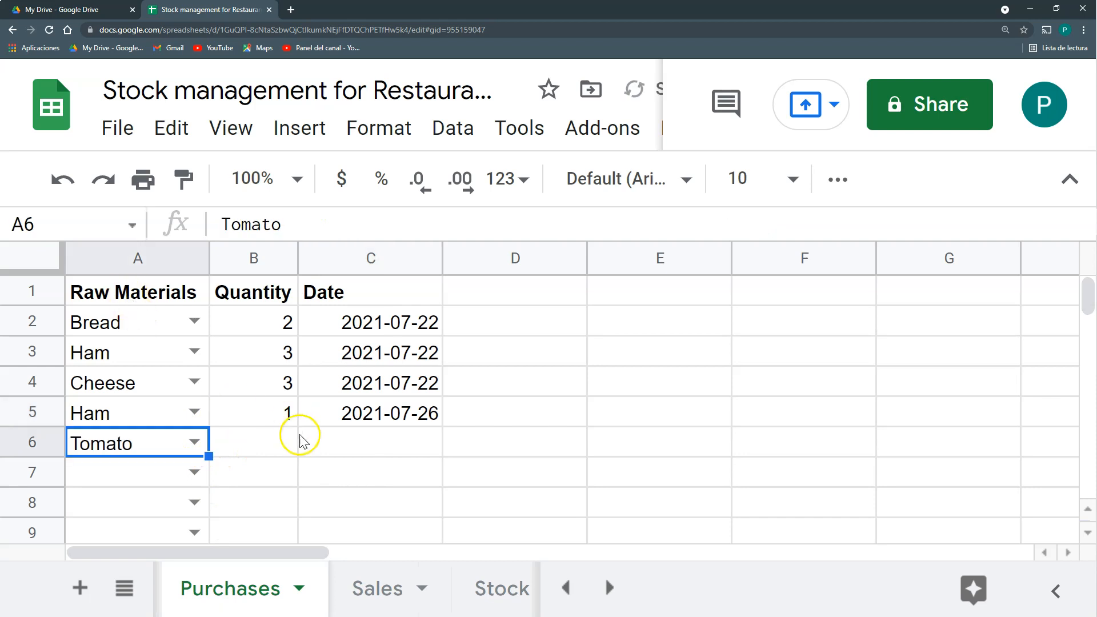
pyautogui.click(288, 442)
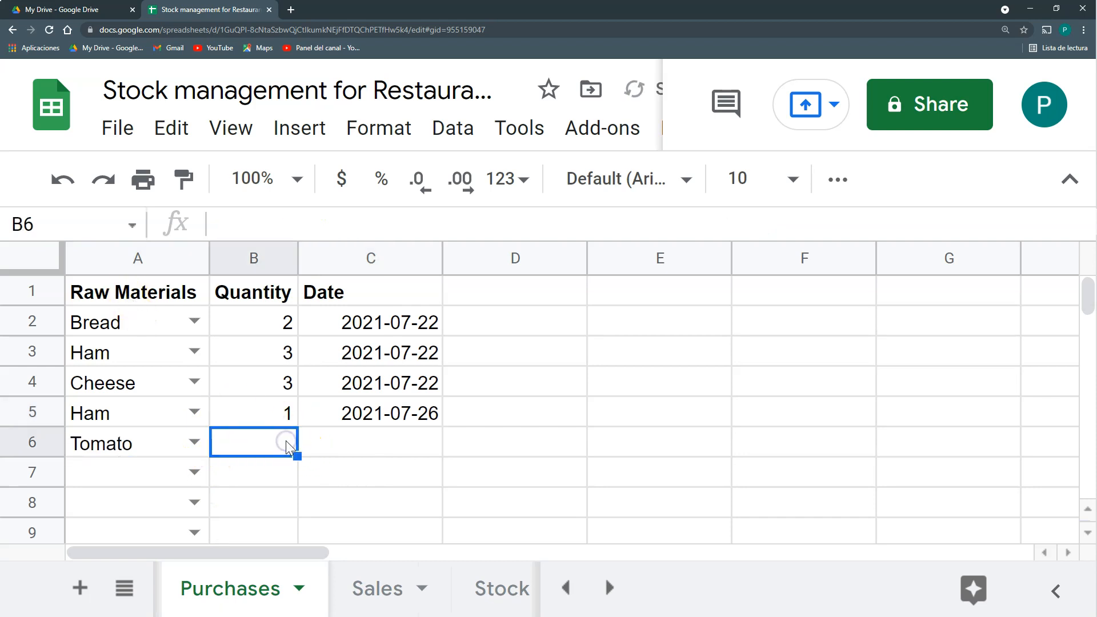
pyautogui.write('5')
pyautogui.click(326, 446)
pyautogui.doubleClick(400, 452)
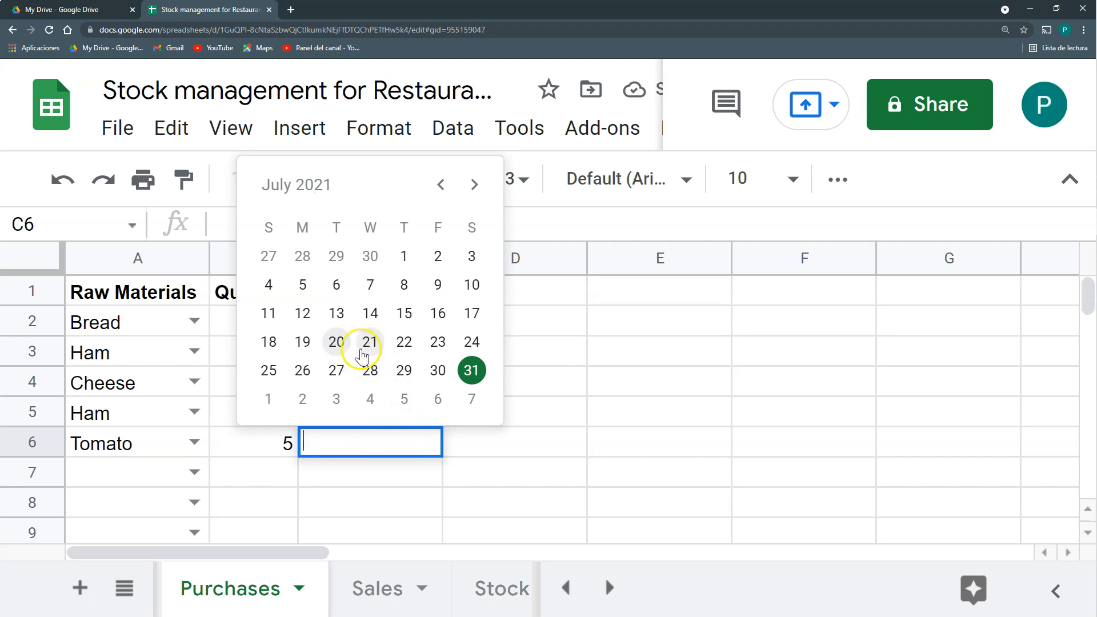
pyautogui.click(361, 351)
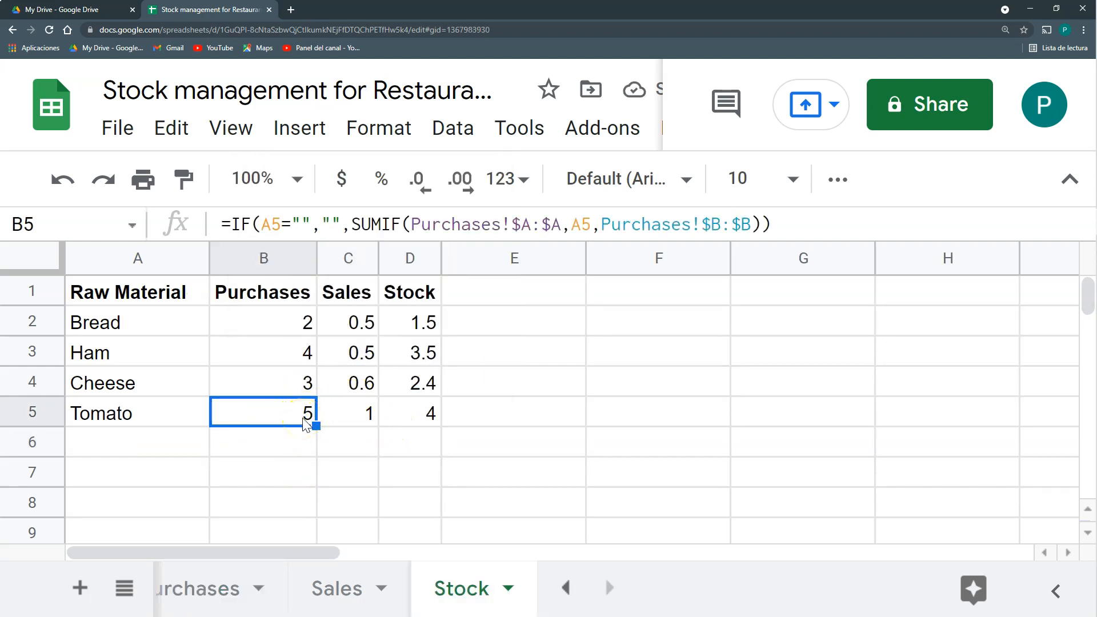
# Step: Check Tomato's Sales and Stock formulas on the Stock sheet and review the sandwich's ingredients on the Recipes sheet
pyautogui.click(345, 417)
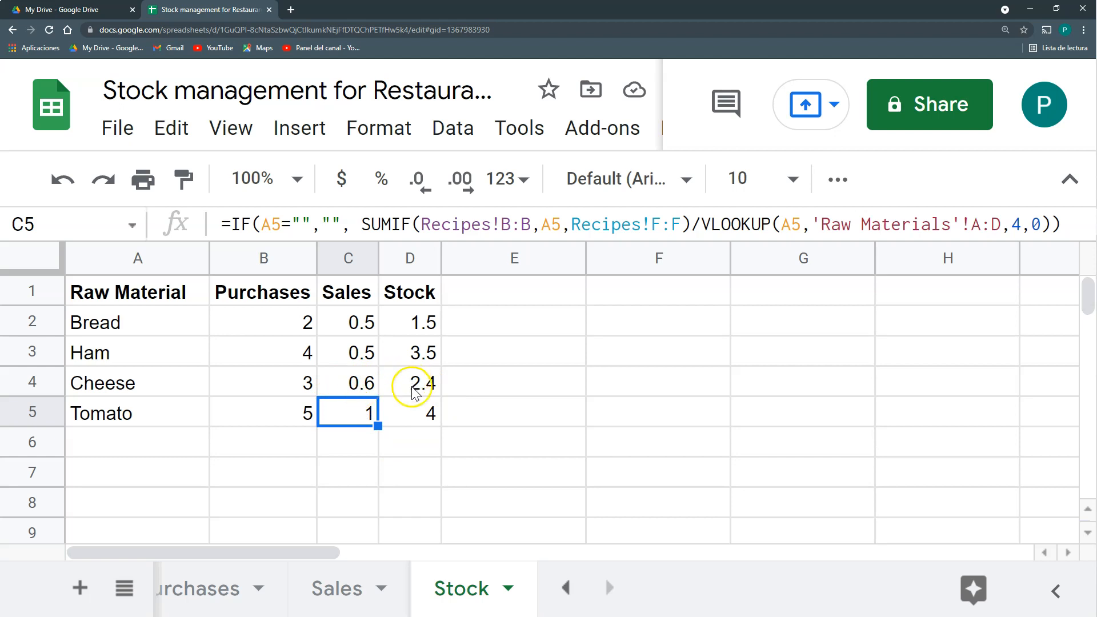
pyautogui.click(427, 413)
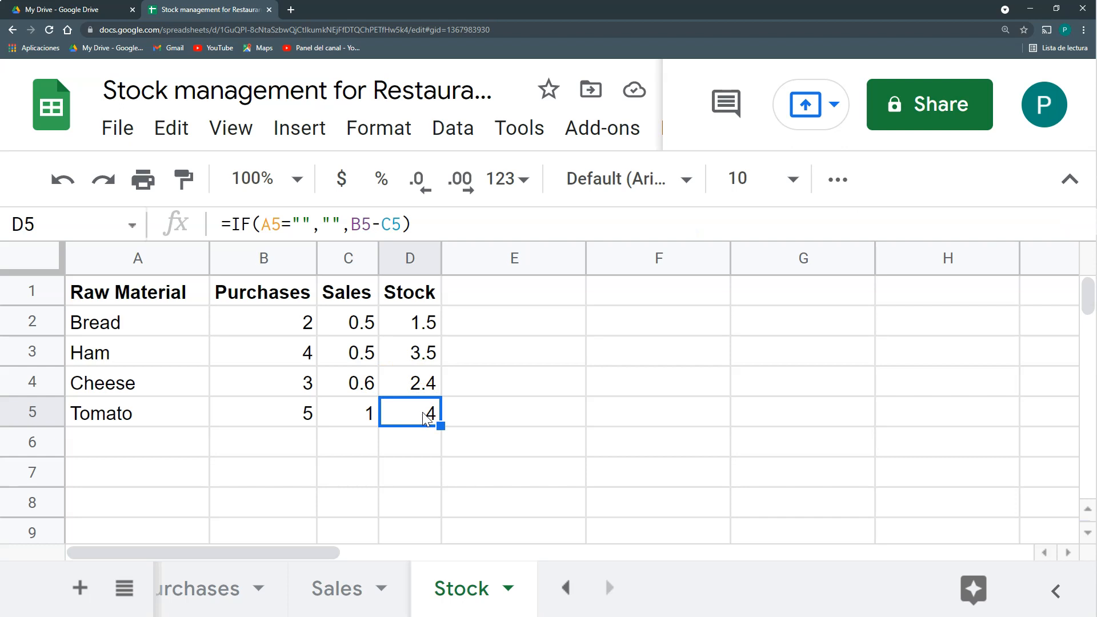
pyautogui.hotkey('ctrl', '-')
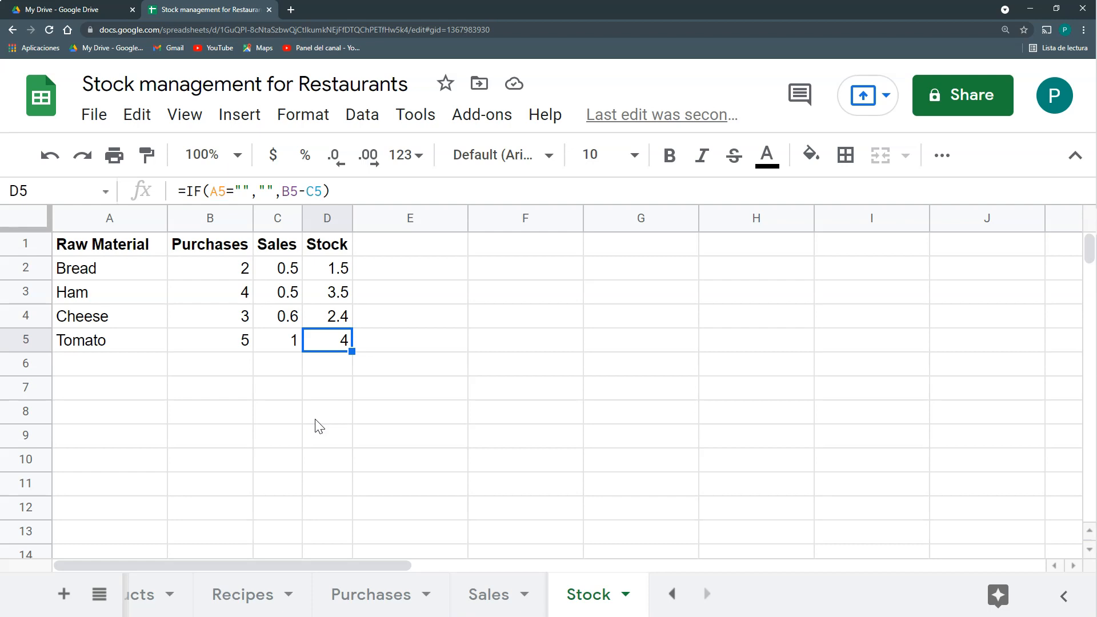
pyautogui.click(238, 597)
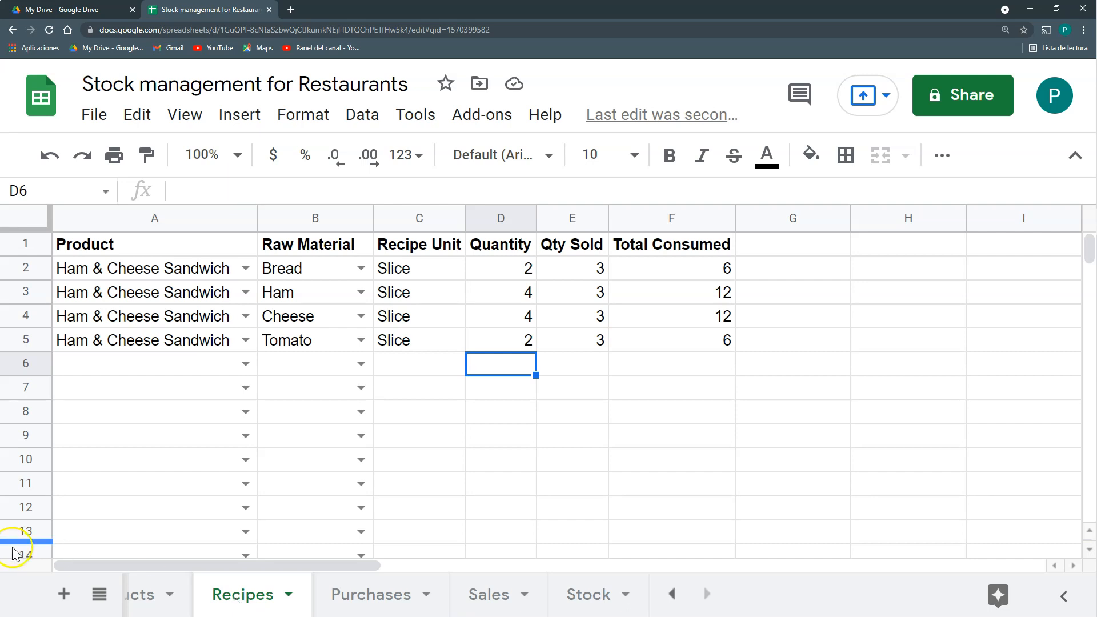
pyautogui.click(586, 600)
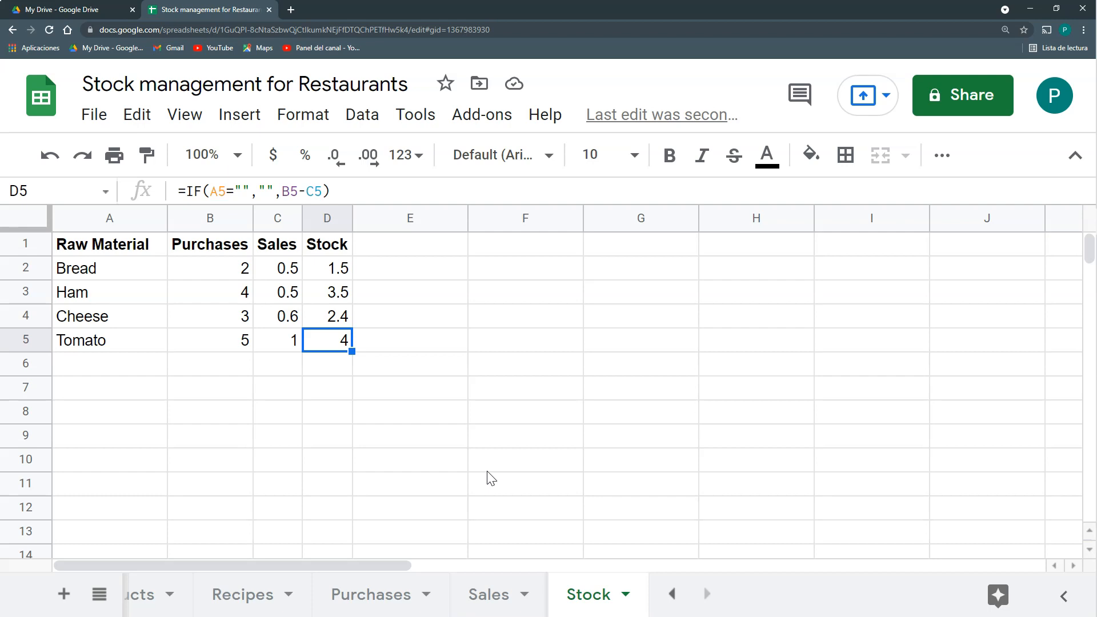
pyautogui.click(486, 477)
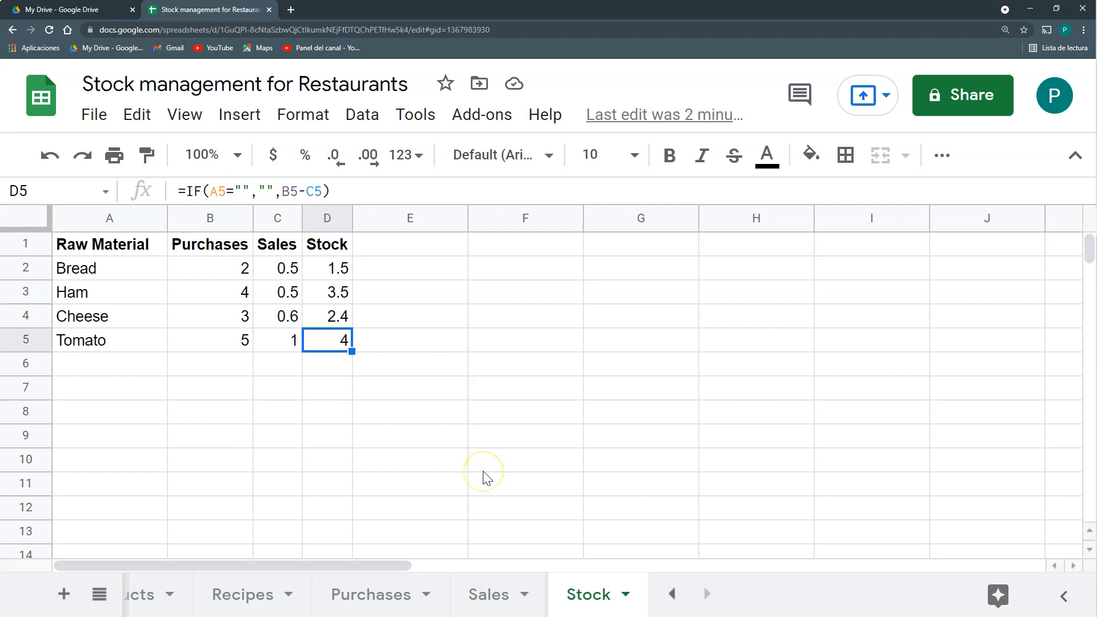